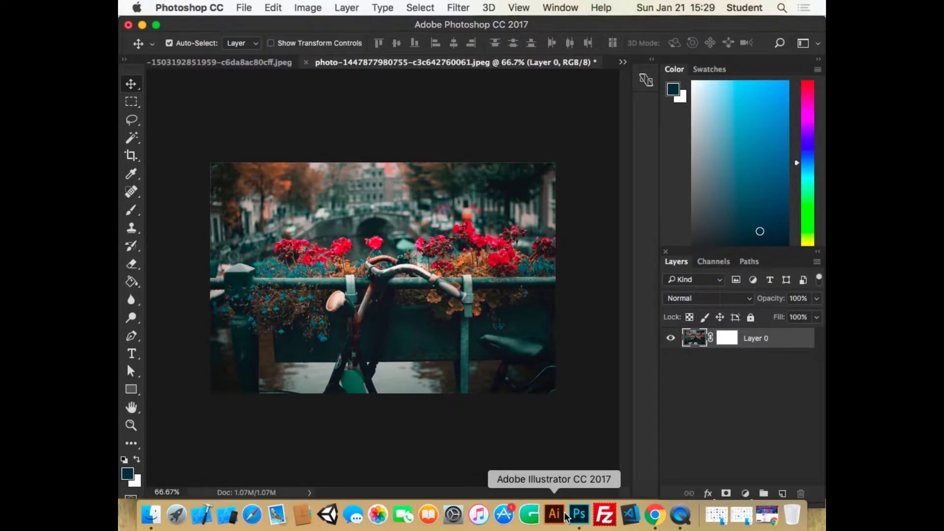
# View the fdfb425b831fafb08d20e320007fc82a.jpg paper texture from the desktop, move the file beside 3.jpg, and return to Photoshop
pyautogui.click(142, 24)
pyautogui.doubleClick(179, 449)
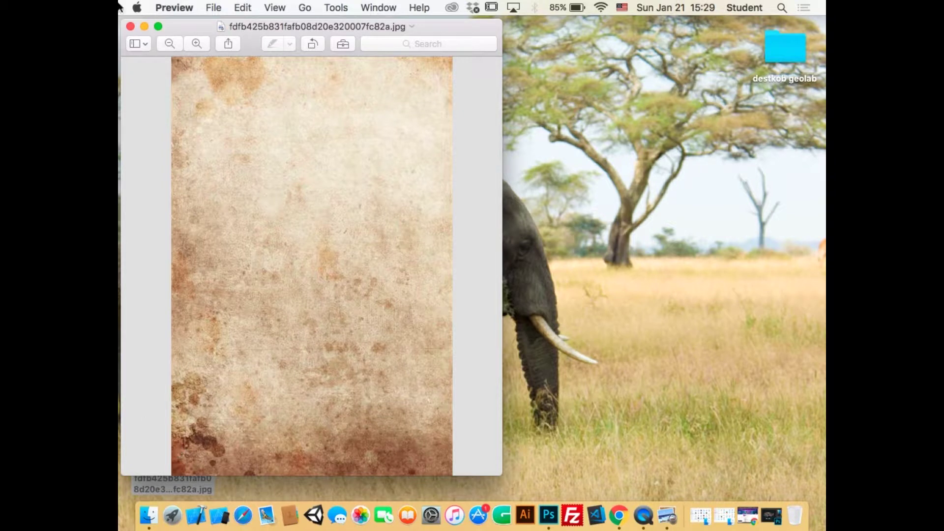
pyautogui.click(130, 25)
pyautogui.moveTo(174, 444); pyautogui.dragTo(245, 64)
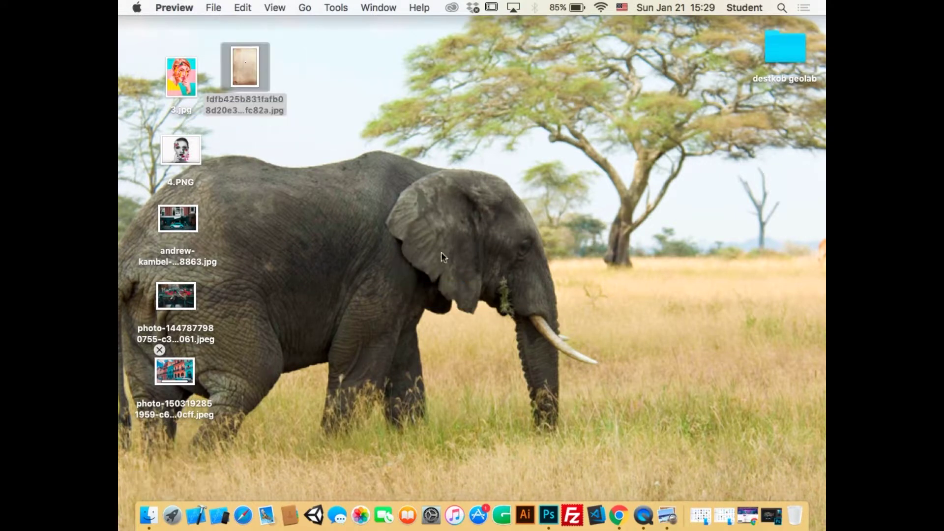
pyautogui.click(549, 515)
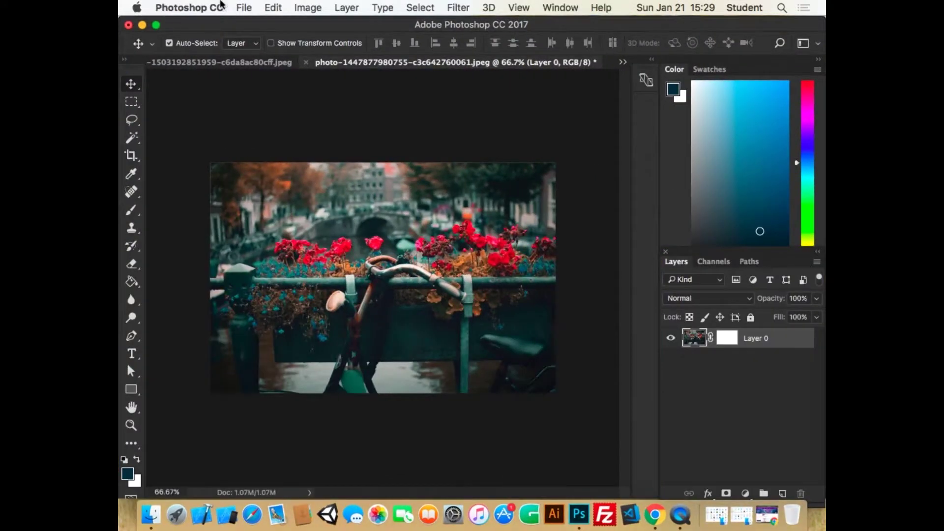
# Place fdfb425b831fafb08d20e320007fc82a.jpg from the Desktop as an embedded image in the bicycle photo
pyautogui.click(244, 7)
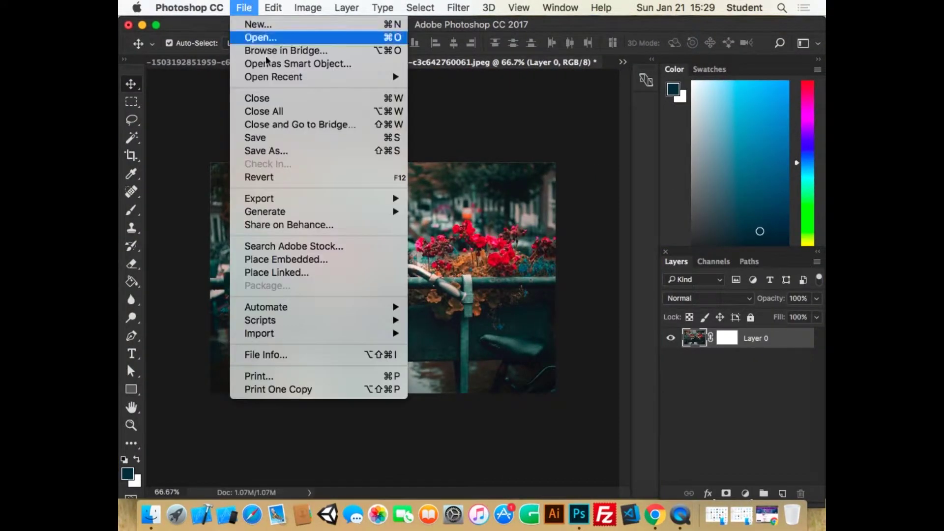
pyautogui.click(290, 260)
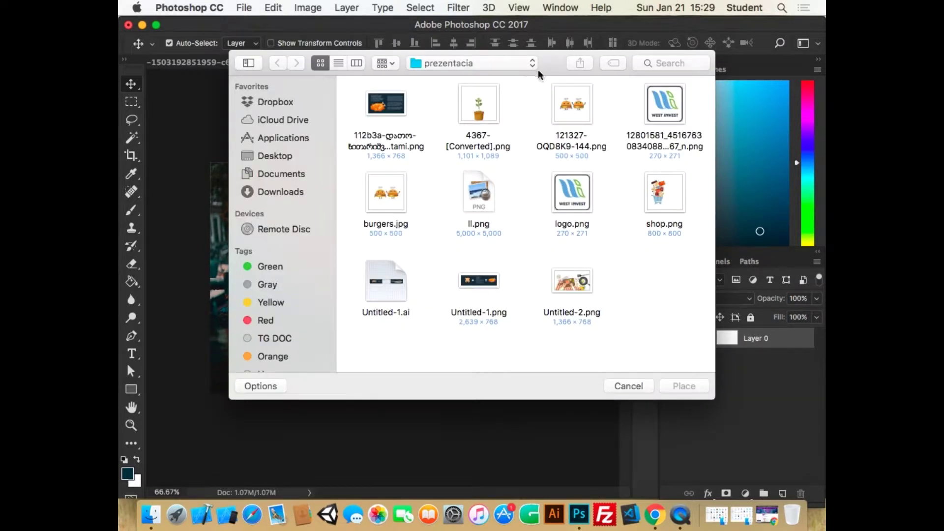
pyautogui.click(279, 155)
pyautogui.click(387, 186)
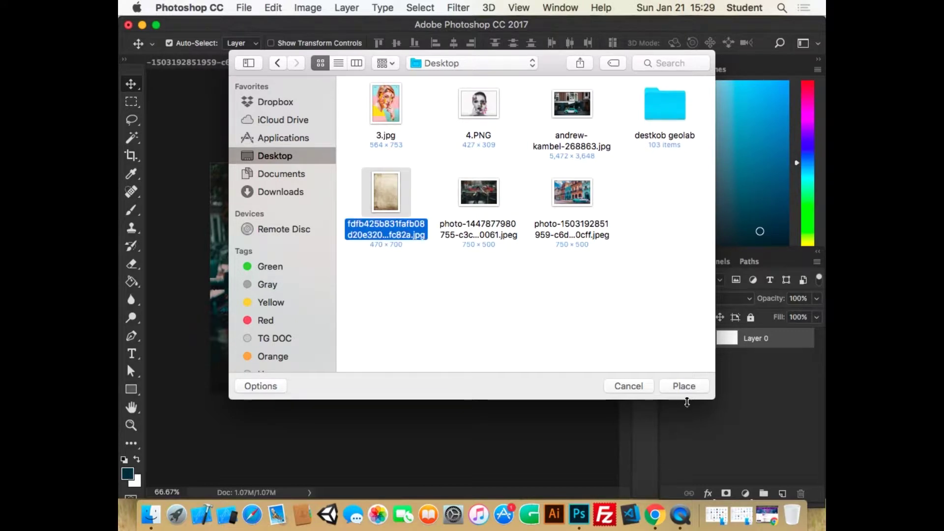
pyautogui.click(688, 384)
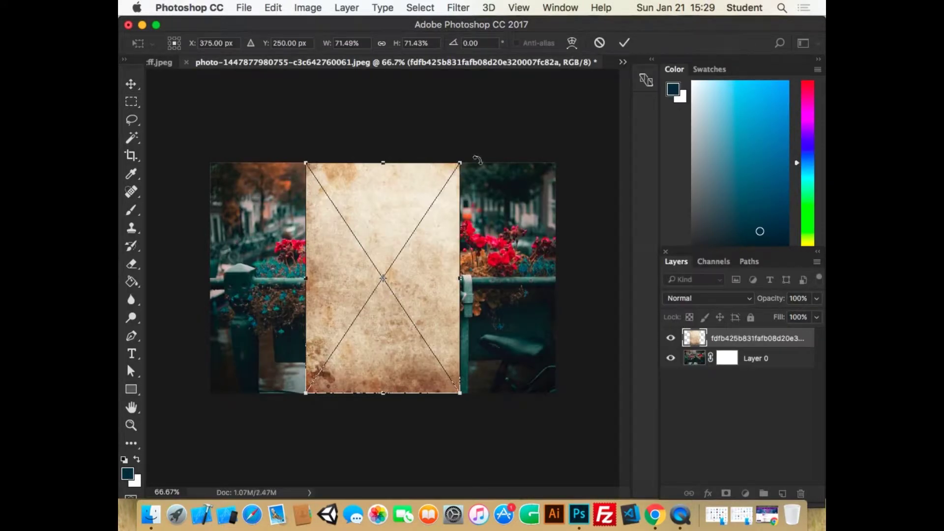
# Rotate the placed paper texture to -90° and scale it up to cover the whole canvas
pyautogui.moveTo(475, 161); pyautogui.dragTo(274, 190)
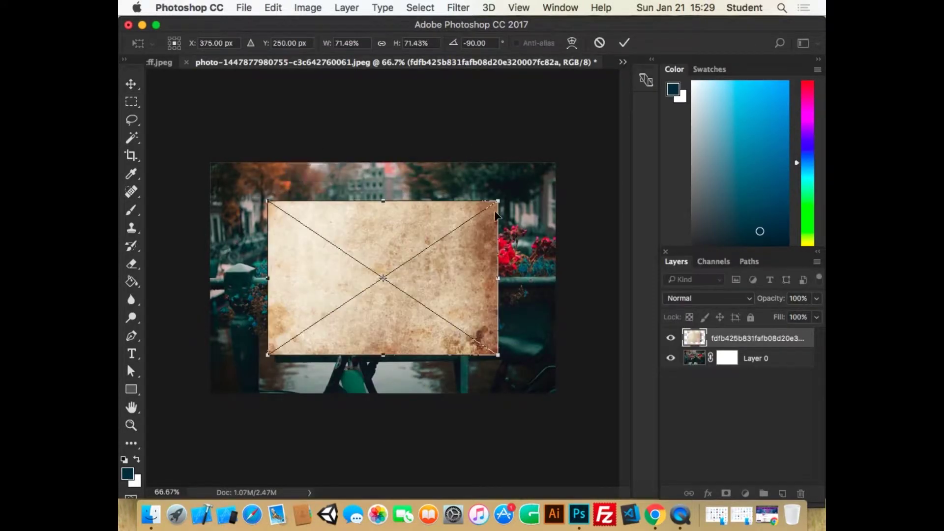
pyautogui.moveTo(499, 199); pyautogui.dragTo(569, 173)
pyautogui.click(624, 43)
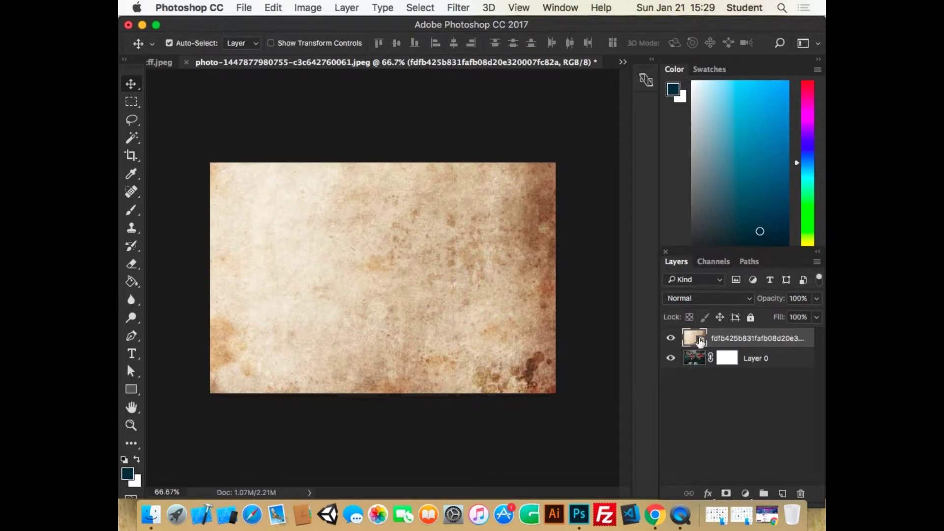
# Toggle the paper texture layer's visibility repeatedly to compare it with the bicycle photo beneath
pyautogui.click(671, 338)
pyautogui.click(671, 338)
pyautogui.click(671, 338)
pyautogui.click(671, 338)
pyautogui.click(671, 338)
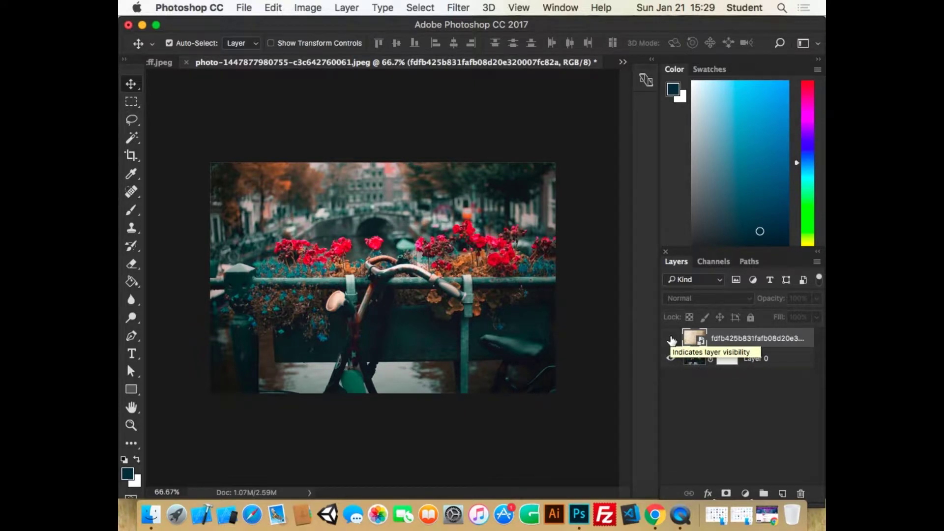
pyautogui.click(671, 339)
pyautogui.click(670, 339)
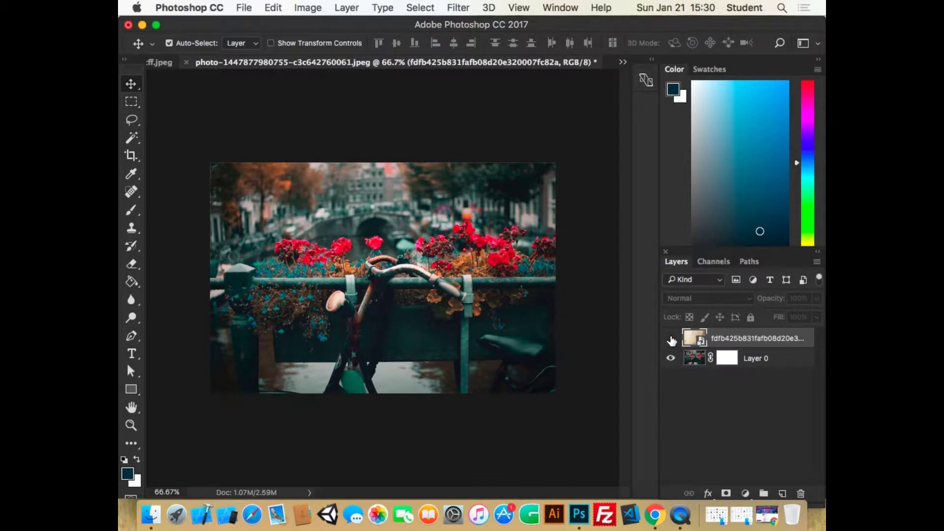
pyautogui.click(671, 339)
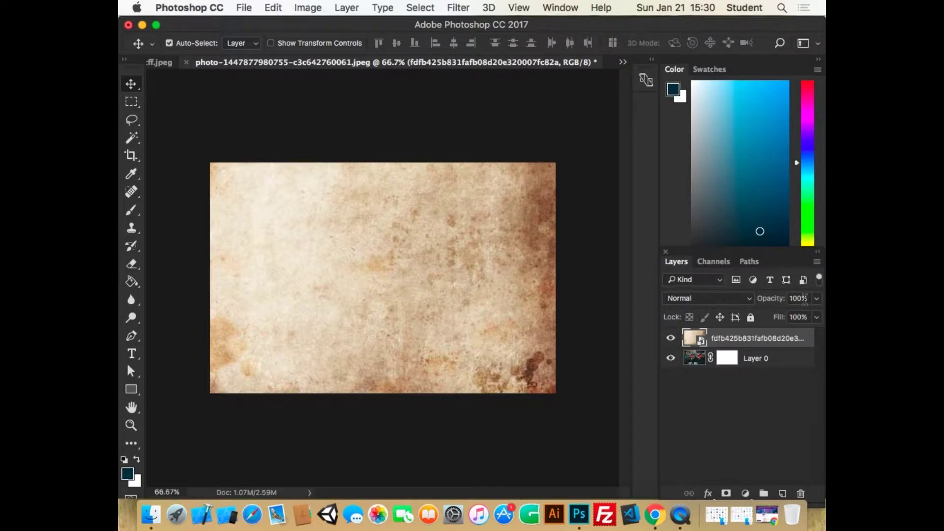
# Try the Multiply blend mode on the paper texture layer and undo it
pyautogui.click(744, 298)
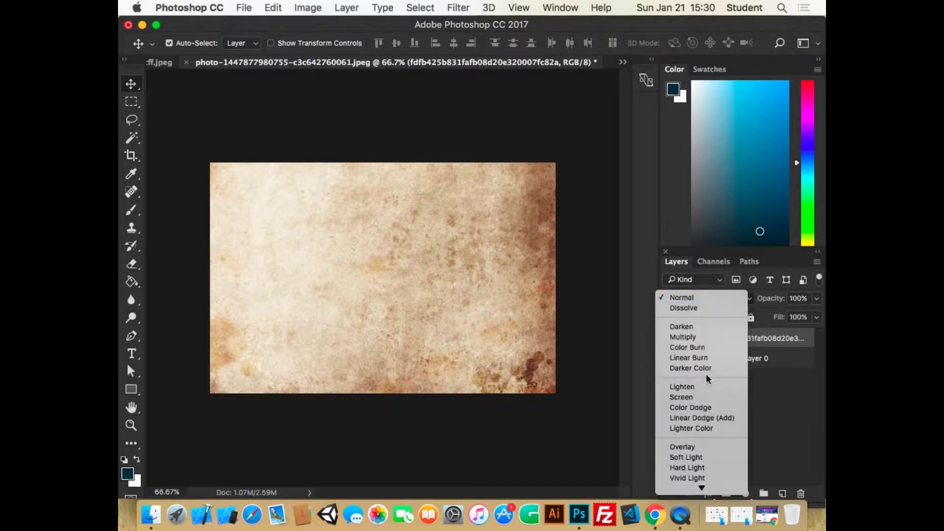
pyautogui.click(691, 337)
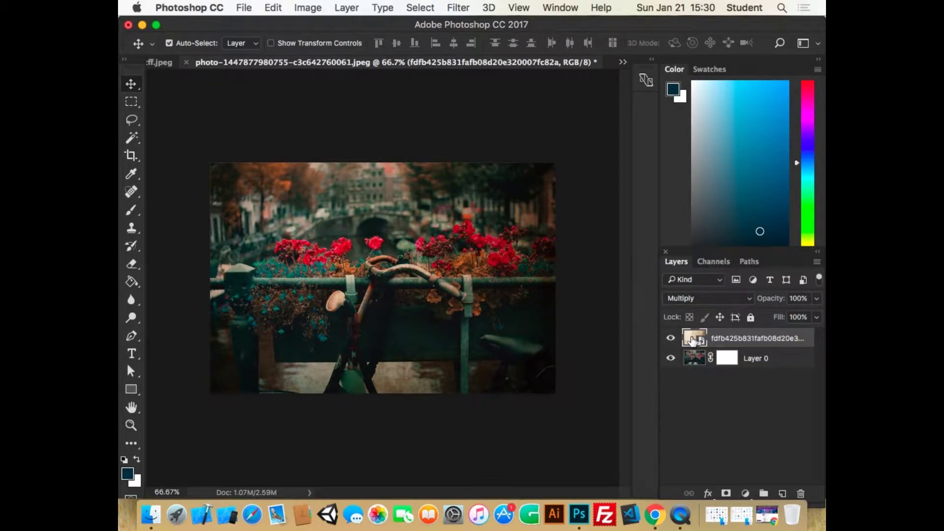
pyautogui.hotkey('shift', 'alt', 'n')
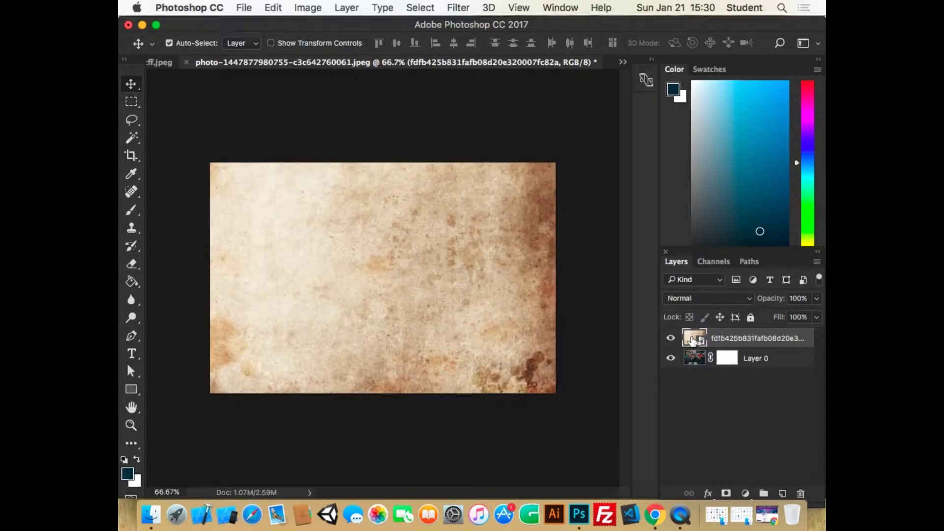
# Delete the layer mask from the bicycle photo's Layer 0
pyautogui.moveTo(727, 358); pyautogui.dragTo(800, 493)
pyautogui.click(582, 201)
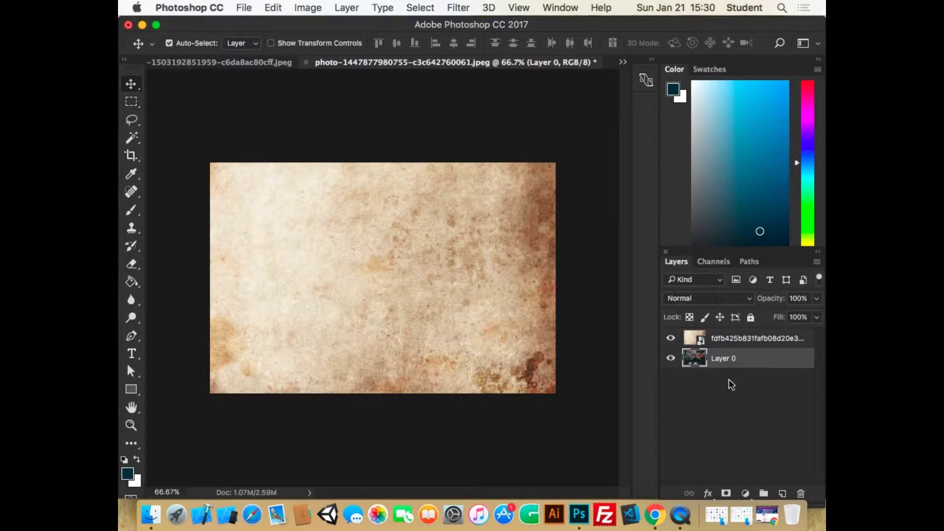
# Delete the placed paper texture layer and add a new blank layer mask to Layer 0
pyautogui.click(672, 339)
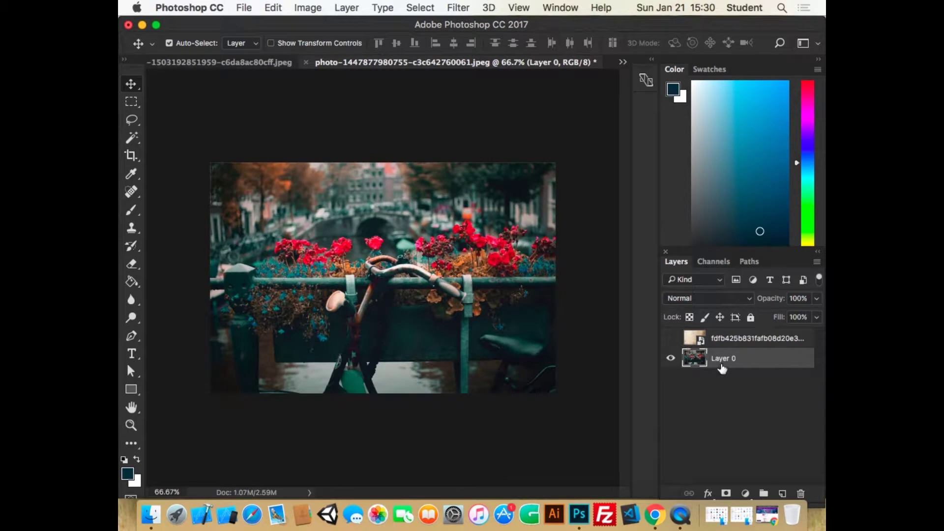
pyautogui.click(717, 345)
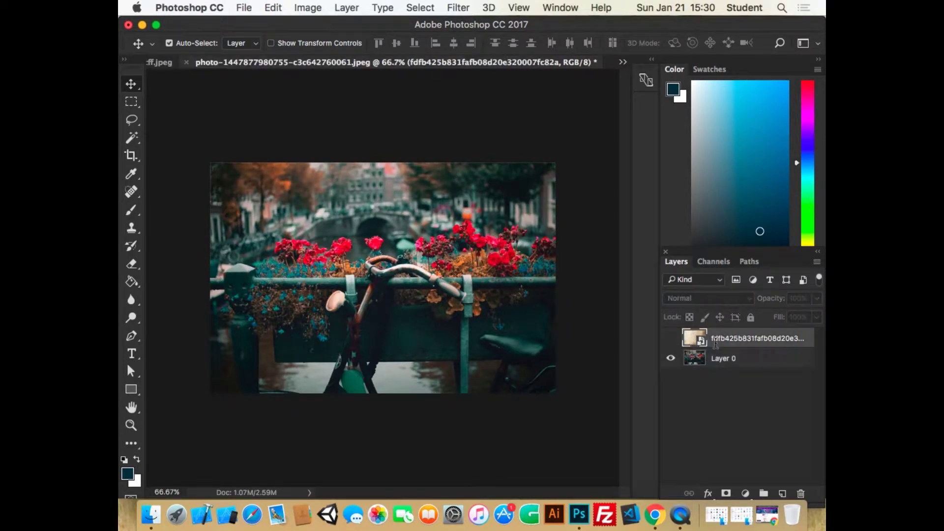
pyautogui.press('Delete')
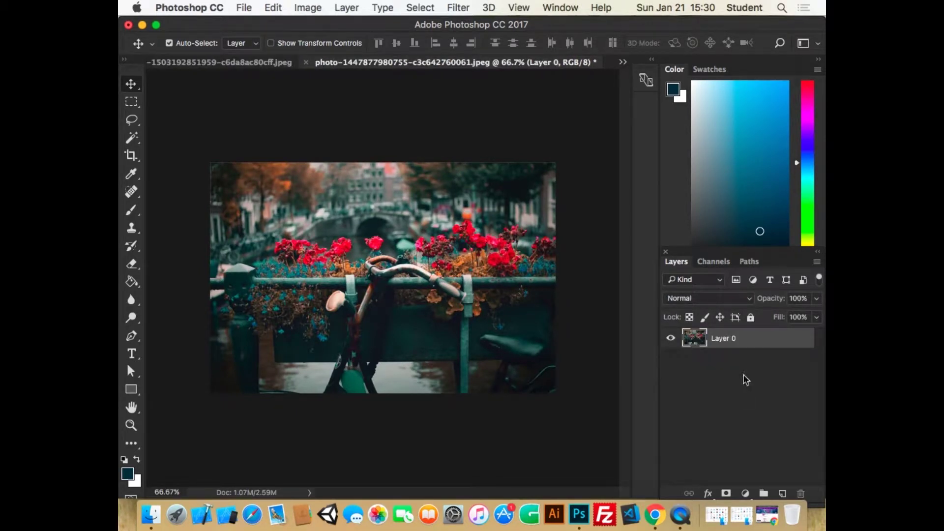
pyautogui.click(729, 494)
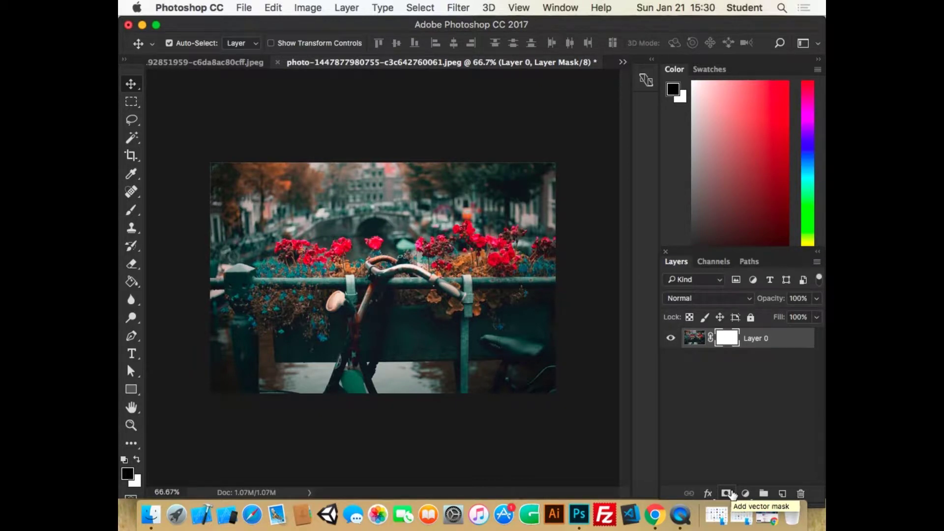
# Open the paper texture file from the desktop as a separate Photoshop document and unlock its Background layer
pyautogui.click(142, 25)
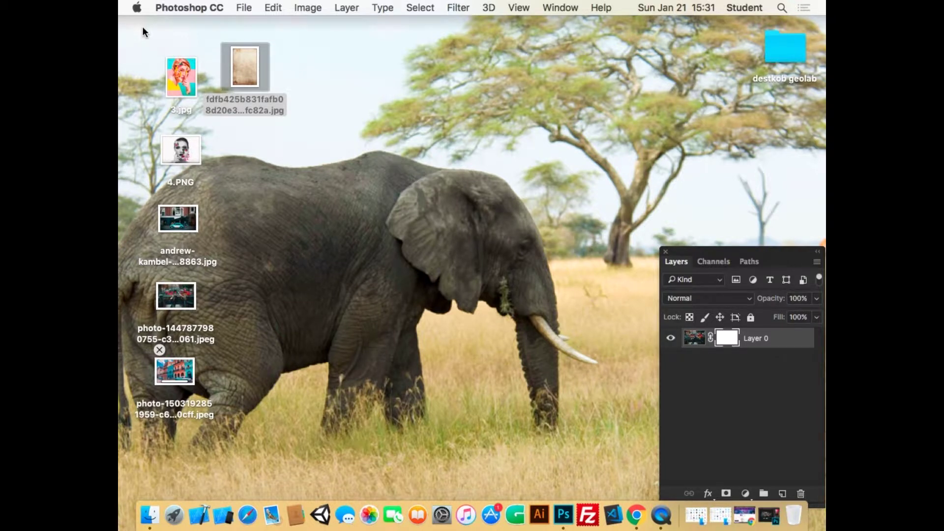
pyautogui.moveTo(250, 78); pyautogui.dragTo(564, 516)
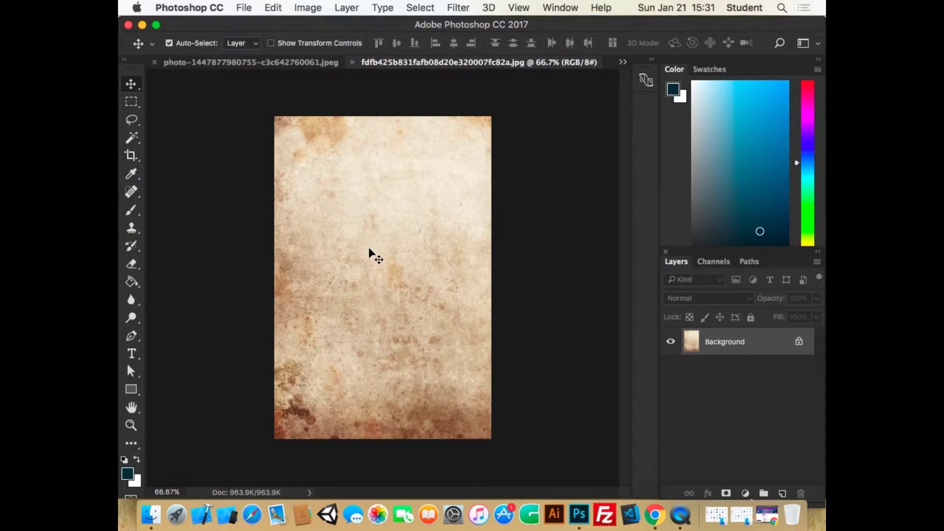
pyautogui.click(799, 341)
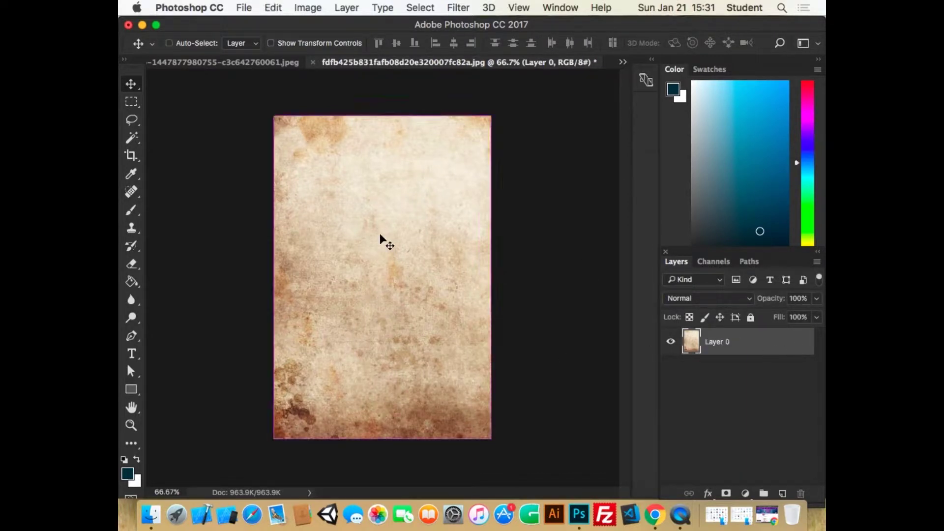
pyautogui.press('super+t')
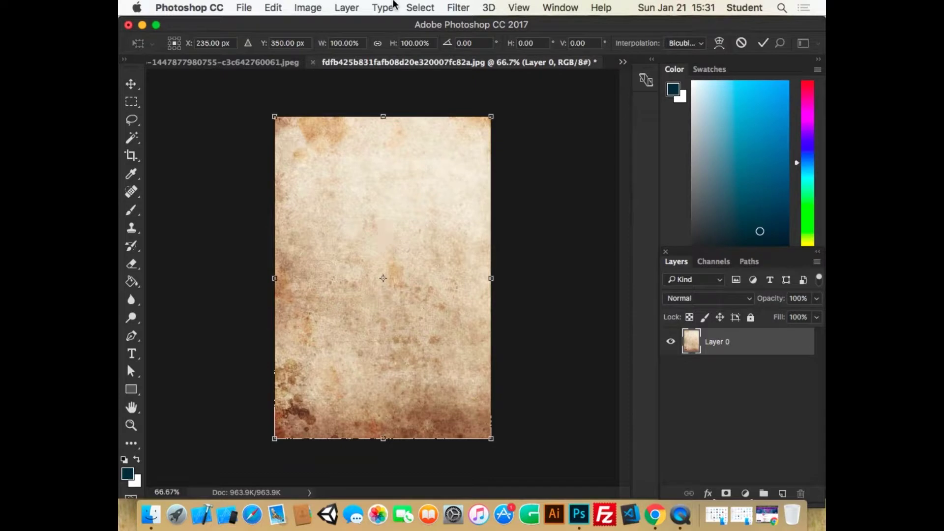
pyautogui.click(763, 43)
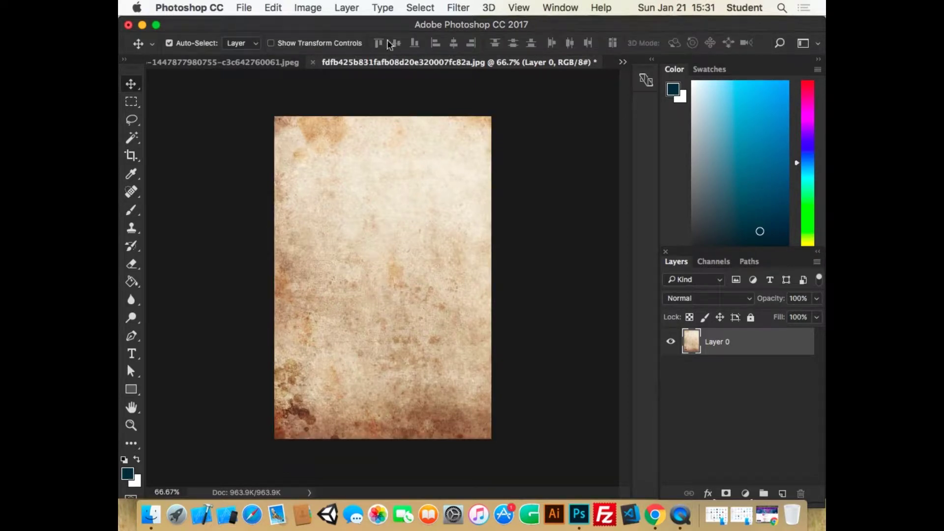
# Display Layer 0's mask alone in the bicycle photo and try placing the paper texture from the Desktop there as an embedded image
pyautogui.click(222, 63)
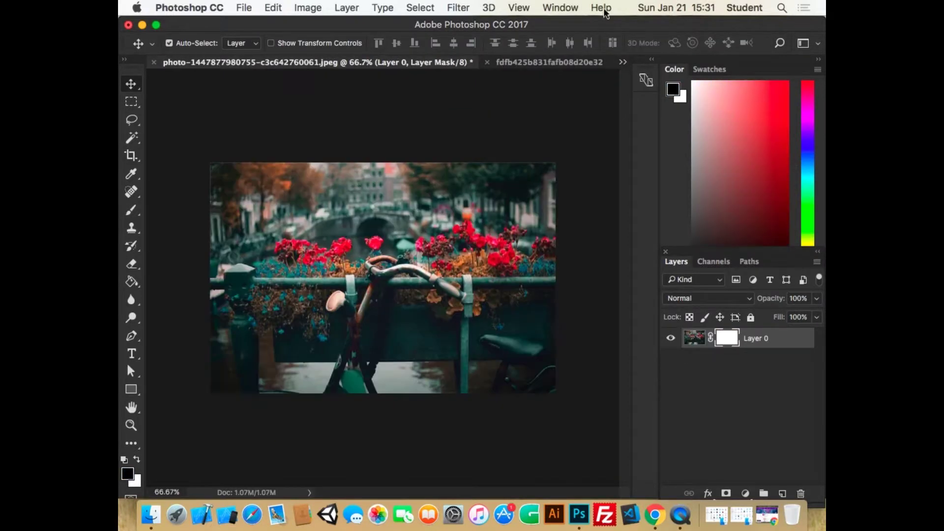
pyautogui.keyDown('alt'); pyautogui.click(728, 342); pyautogui.keyUp('alt')
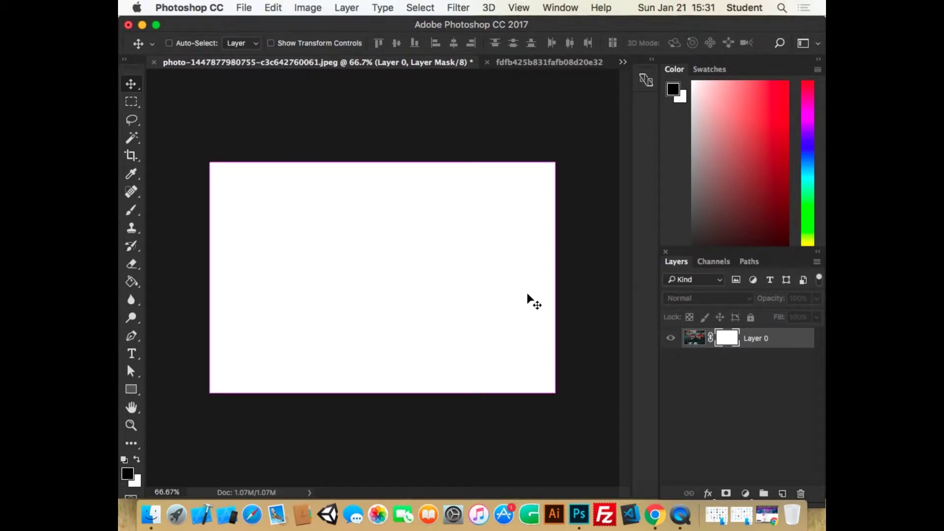
pyautogui.click(244, 8)
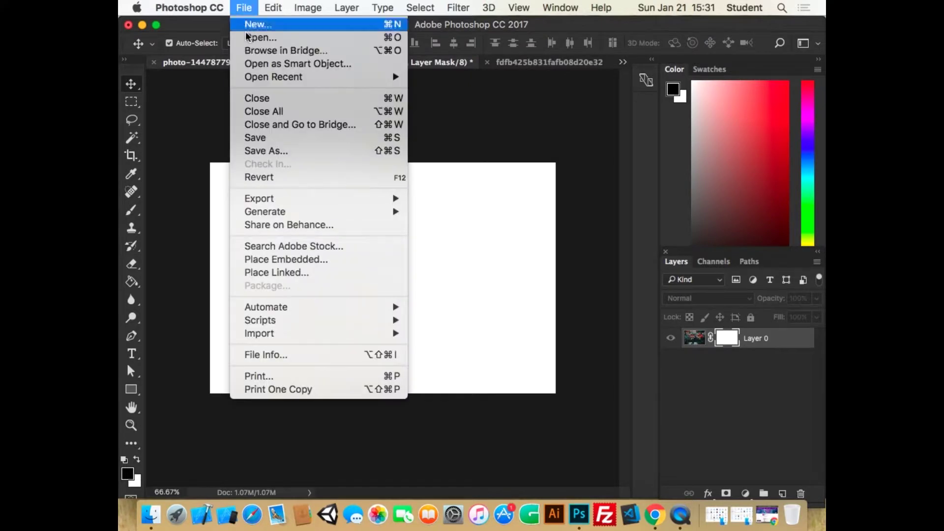
pyautogui.click(291, 260)
pyautogui.click(394, 195)
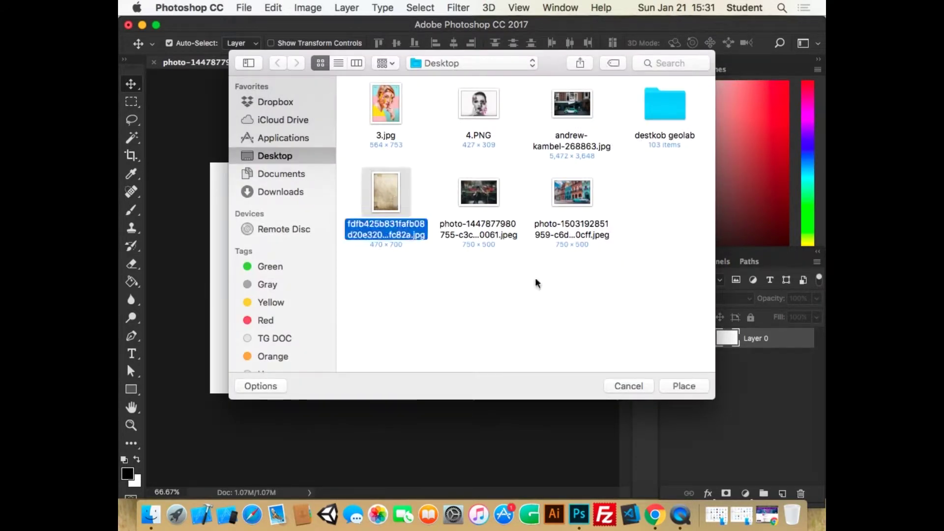
pyautogui.click(685, 386)
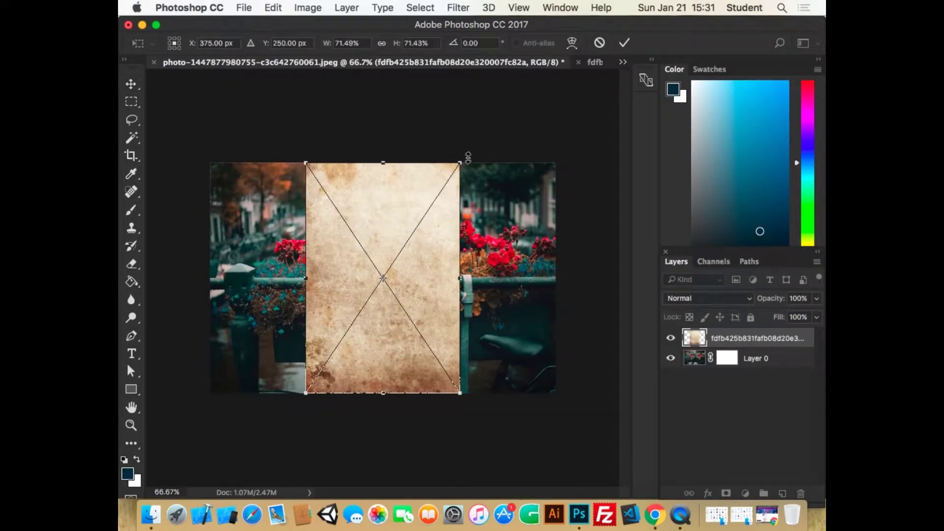
# Rotate the placed texture a quarter turn counterclockwise, enlarge it over the whole canvas, and delete its layer
pyautogui.moveTo(468, 158); pyautogui.dragTo(229, 147)
pyautogui.moveTo(500, 198); pyautogui.dragTo(561, 158)
pyautogui.click(624, 42)
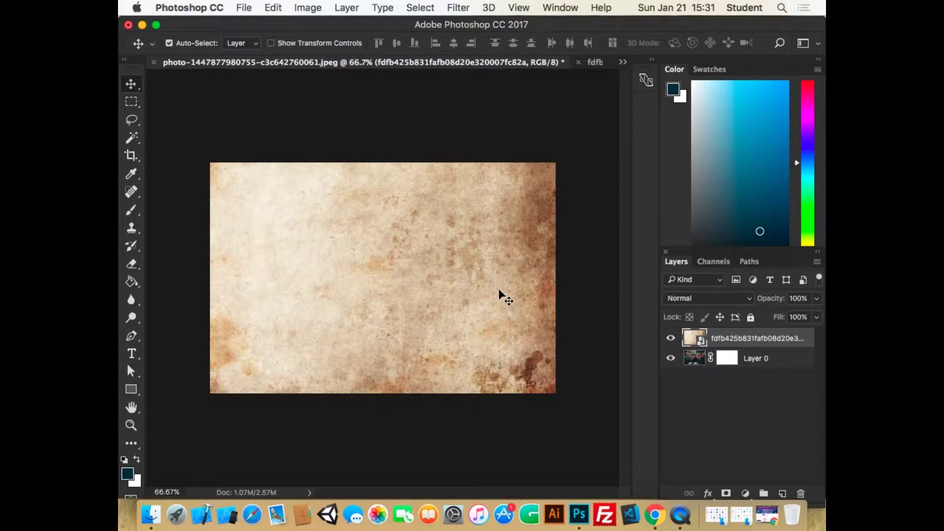
pyautogui.press('Delete')
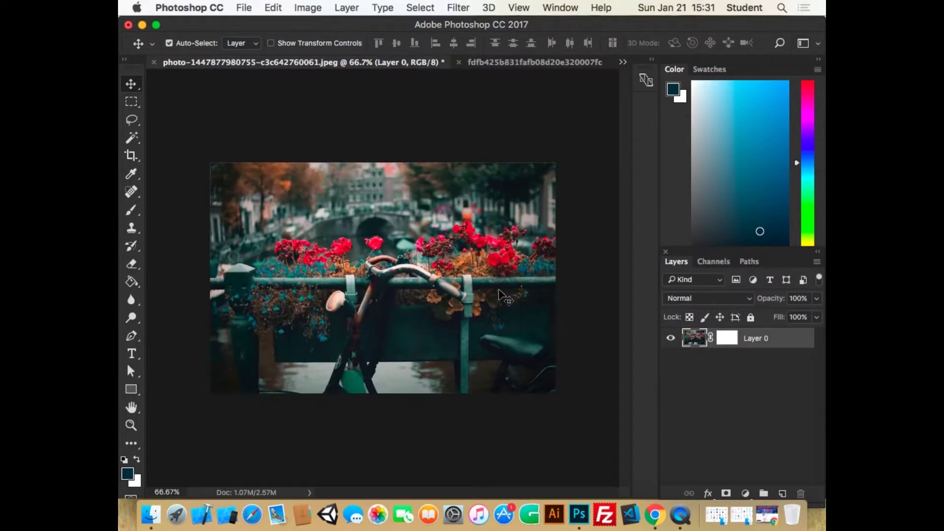
# Check the paper texture document, return to the bicycle photo, and display Layer 0's mask alone on the canvas
pyautogui.click(573, 62)
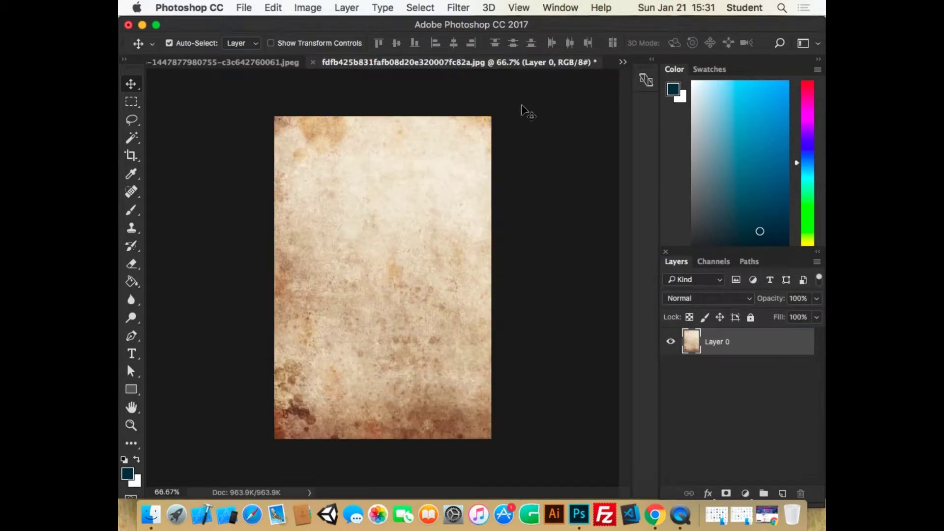
pyautogui.moveTo(407, 204)
pyautogui.mouseDown()
pyautogui.moveTo(229, 79)
pyautogui.moveTo(232, 64)
pyautogui.moveTo(409, 219)
pyautogui.mouseUp()
pyautogui.click(259, 59)
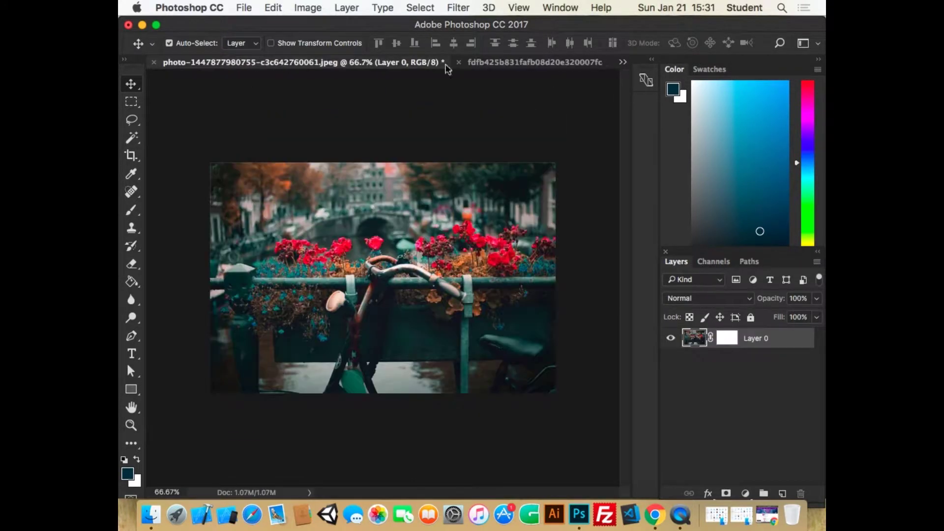
pyautogui.keyDown('alt'); pyautogui.click(734, 340); pyautogui.keyUp('alt')
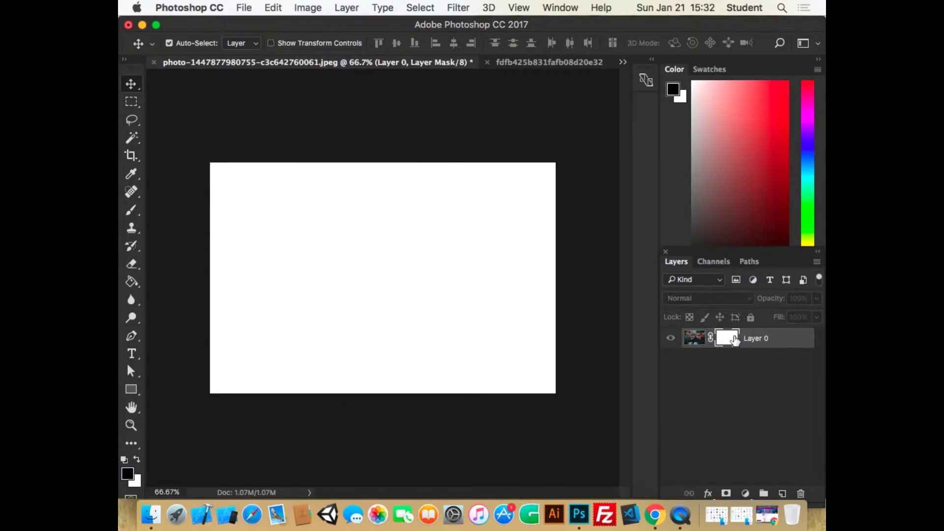
# Copy the entire paper texture image, paste it into Layer 0's mask in the bicycle photo, and clear the selection
pyautogui.click(542, 61)
pyautogui.moveTo(398, 204); pyautogui.dragTo(416, 225)
pyautogui.click(570, 66)
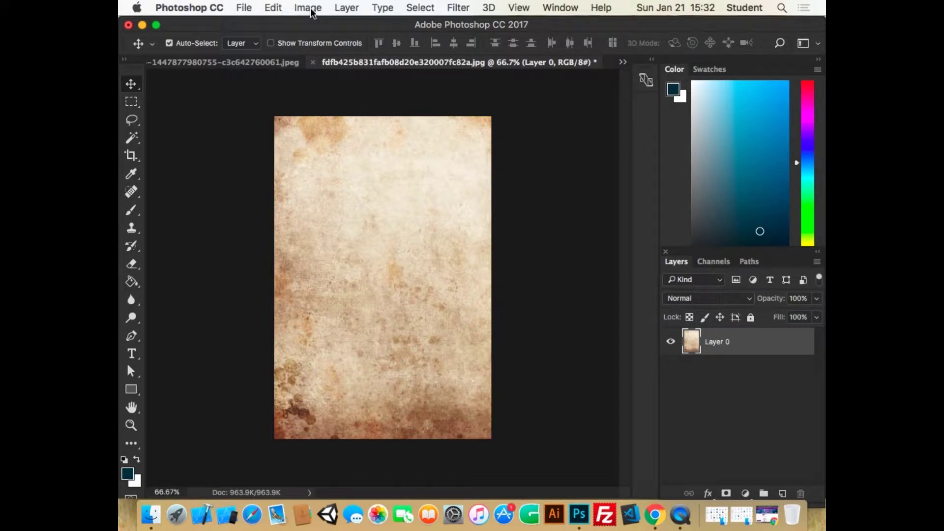
pyautogui.click(424, 9)
pyautogui.click(429, 24)
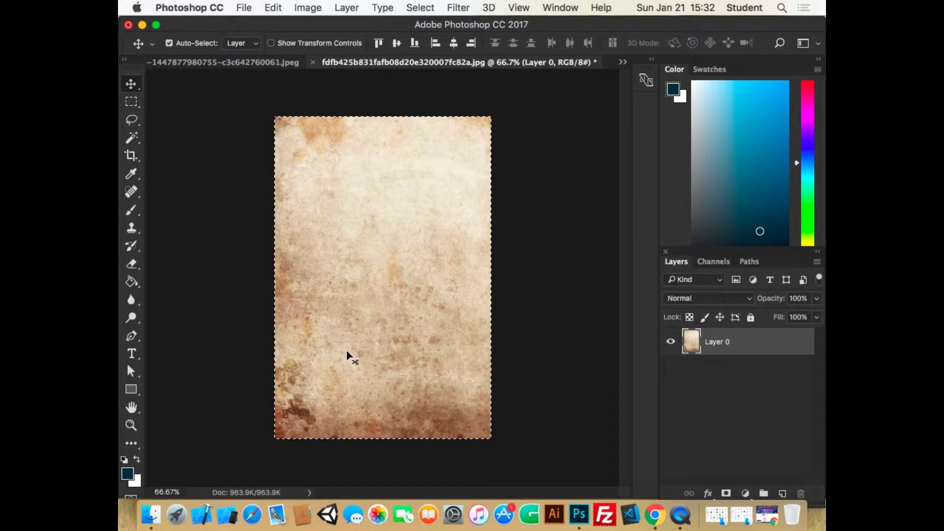
pyautogui.click(243, 62)
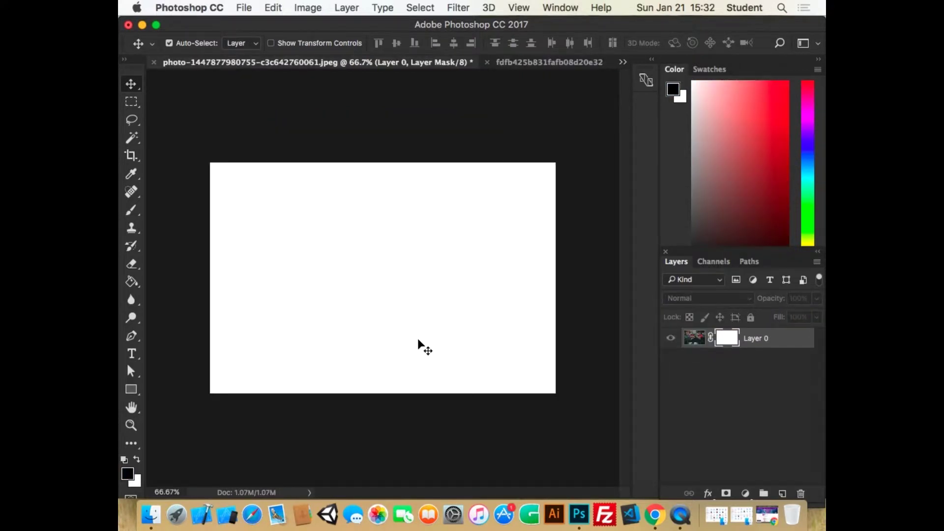
pyautogui.press('super+v')
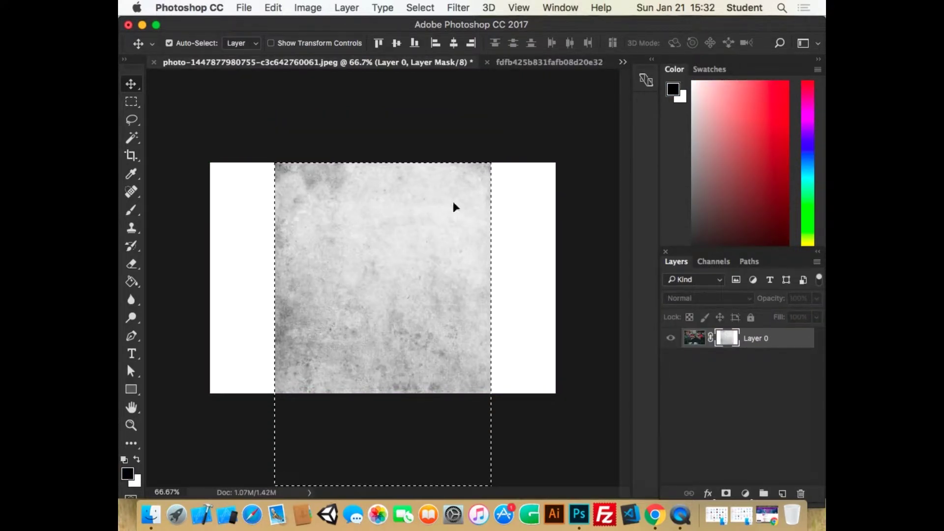
pyautogui.press('super+d')
# Try moving the pasted texture down and sideways within the mask, and undo that move
pyautogui.press('super+t')
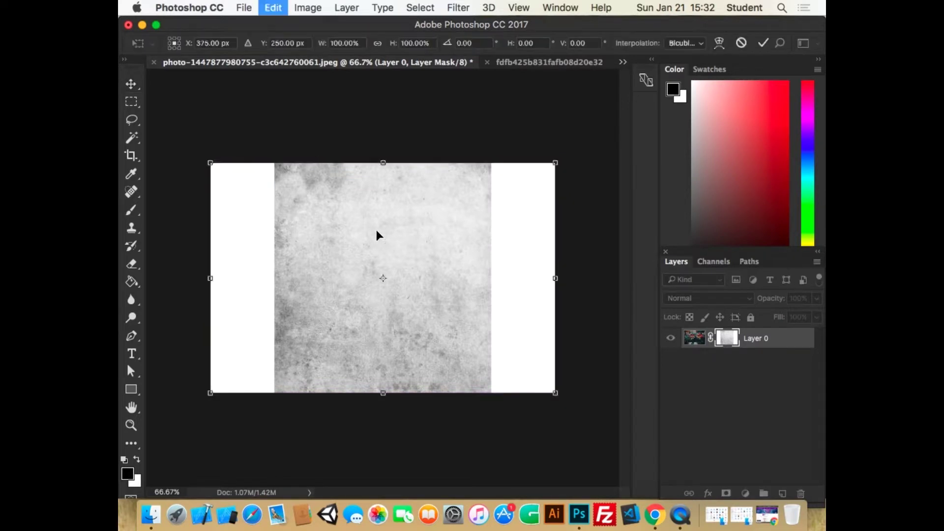
pyautogui.click(741, 43)
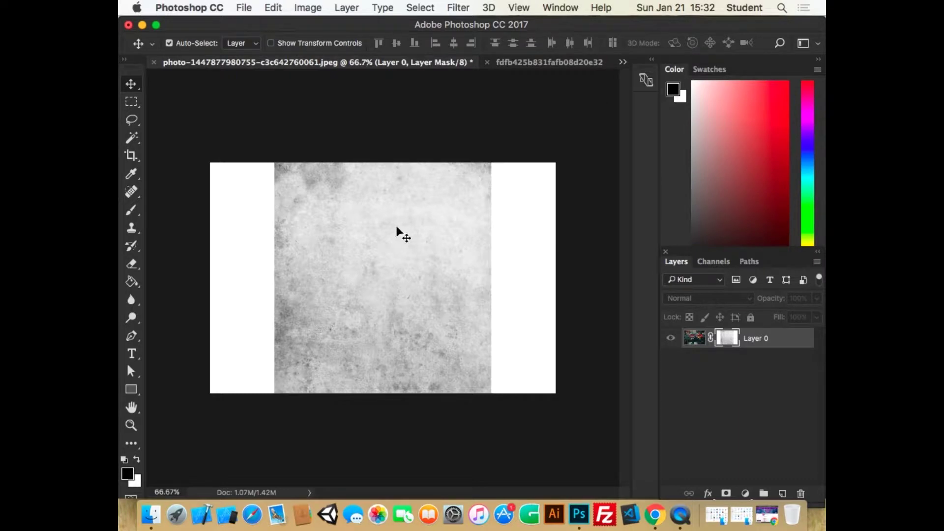
pyautogui.moveTo(397, 225); pyautogui.dragTo(412, 271)
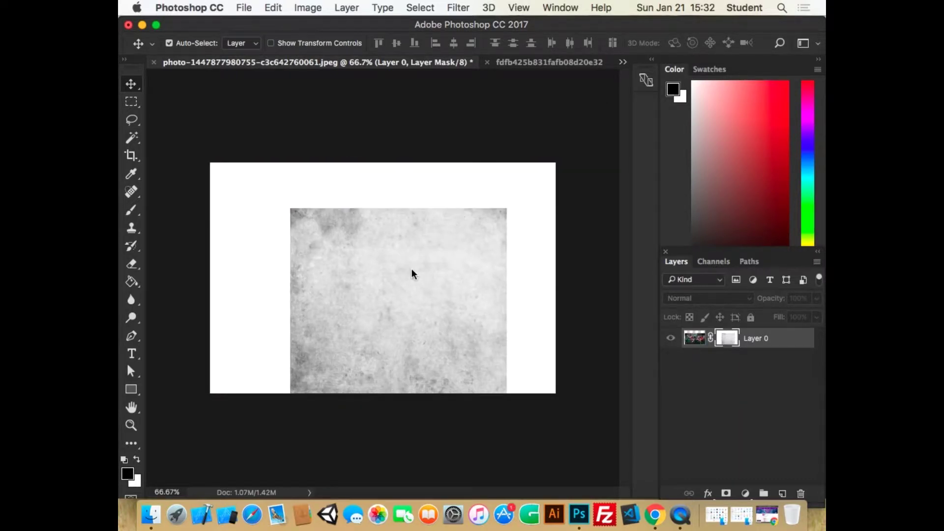
pyautogui.press('super+z')
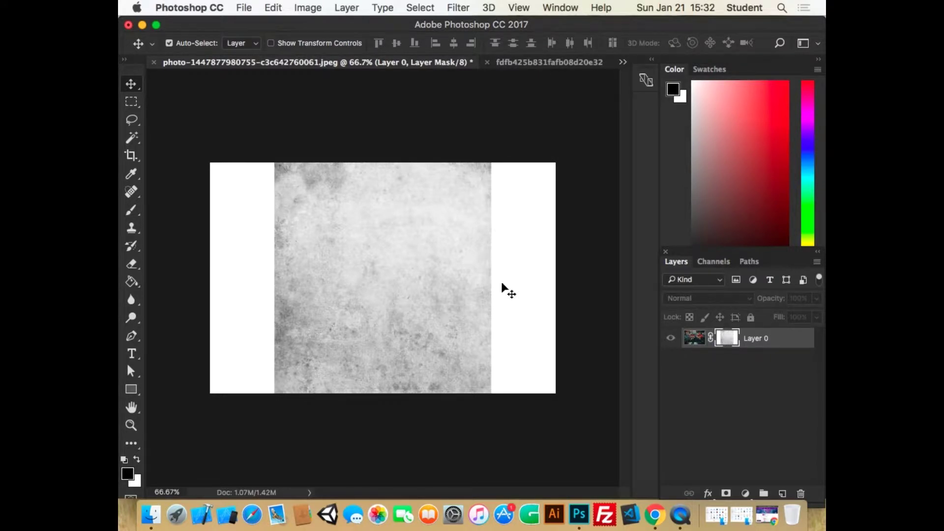
# Scale the mask contents to about 171% around the centre so the texture covers the whole canvas
pyautogui.press('super+t')
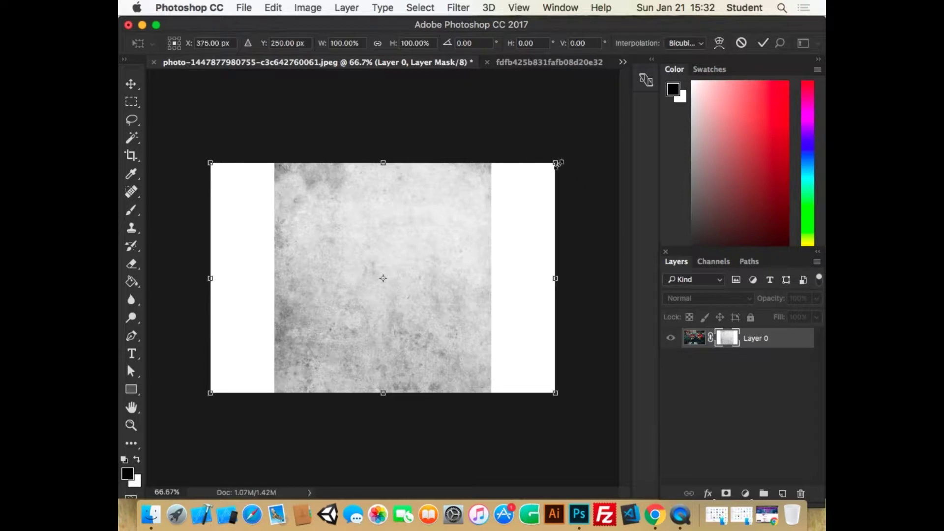
pyautogui.moveTo(557, 165); pyautogui.dragTo(694, 102)
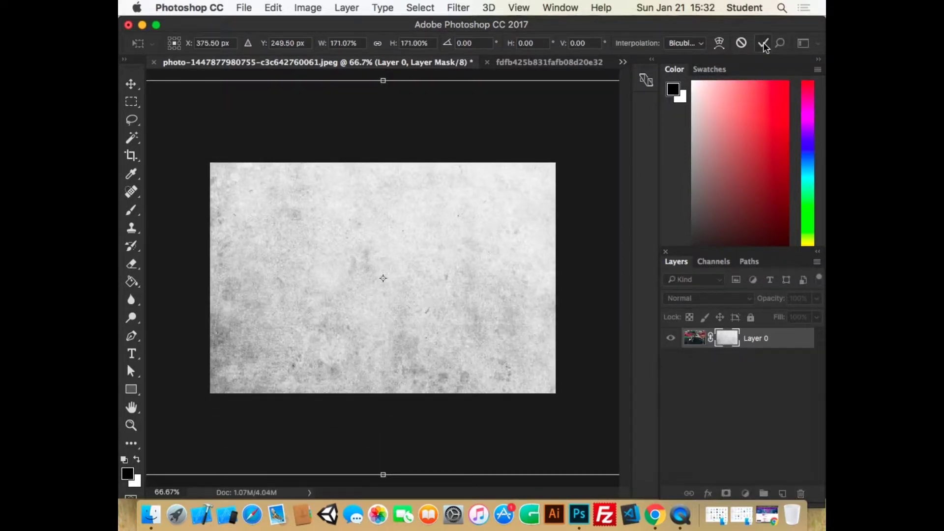
pyautogui.click(764, 44)
# Delete Layer 0's mask without applying it, add a blank white mask, and return to the paper texture document
pyautogui.moveTo(730, 343); pyautogui.dragTo(800, 492)
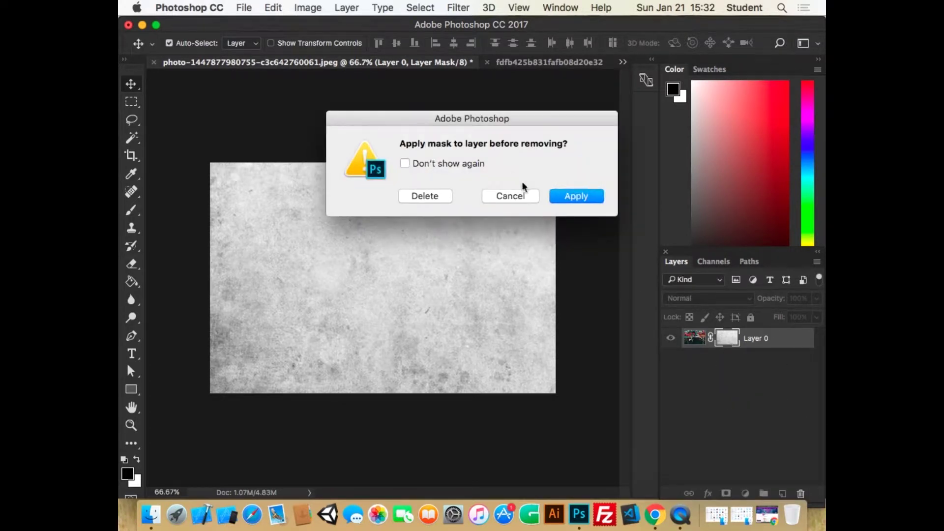
pyautogui.click(436, 195)
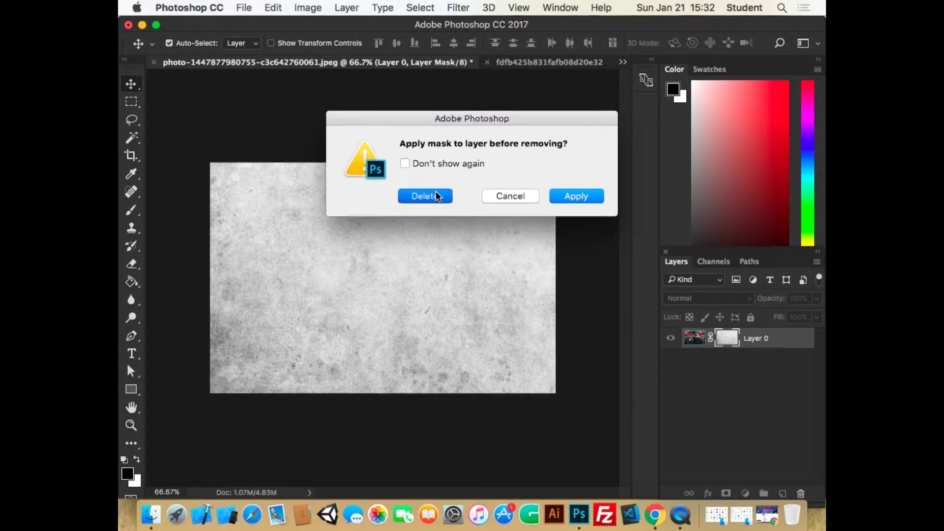
pyautogui.click(728, 495)
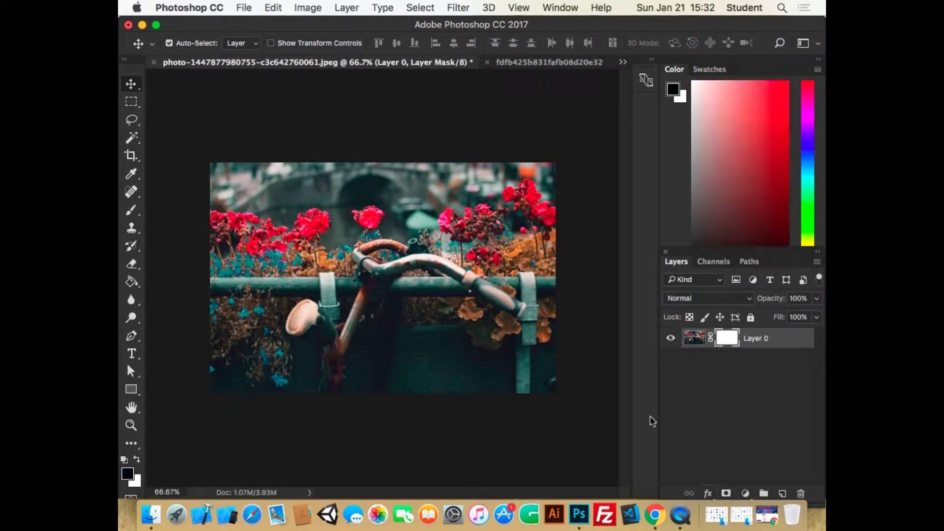
pyautogui.click(581, 63)
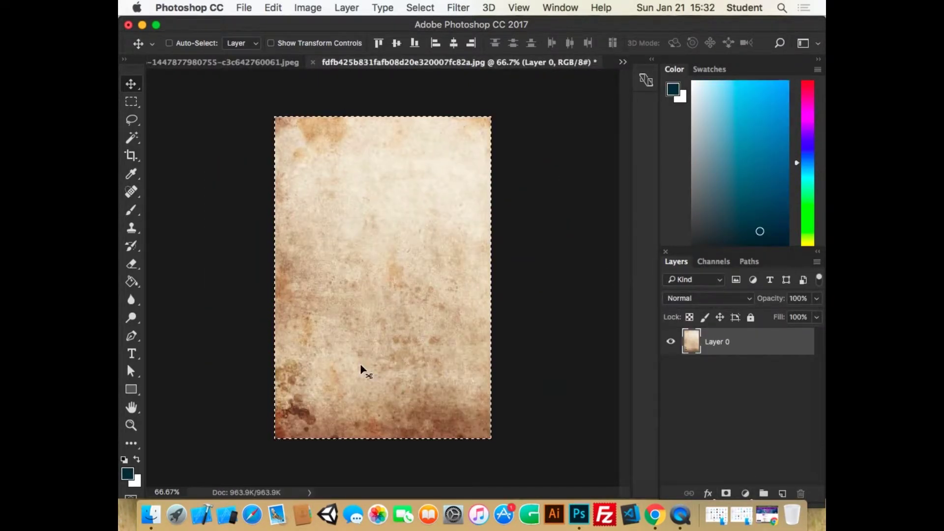
pyautogui.click(244, 8)
pyautogui.moveTo(308, 8)
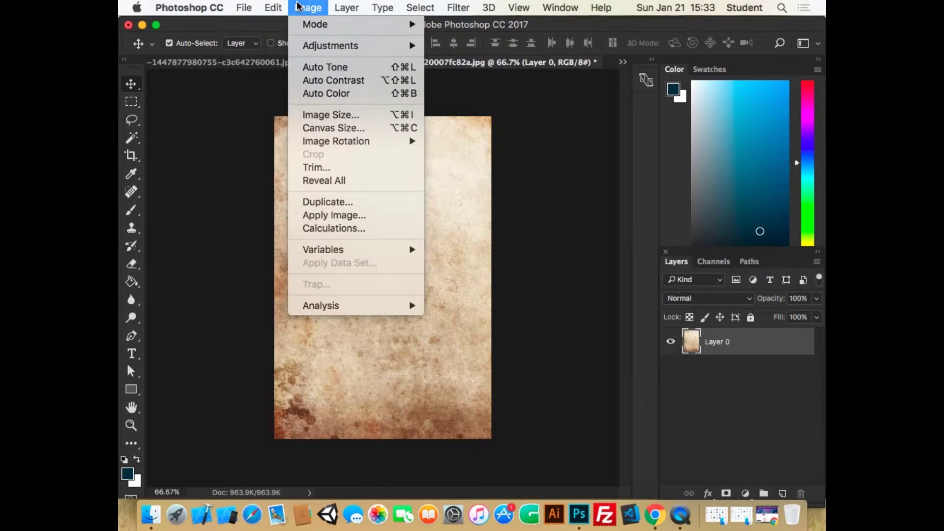
pyautogui.click(327, 128)
pyautogui.click(592, 177)
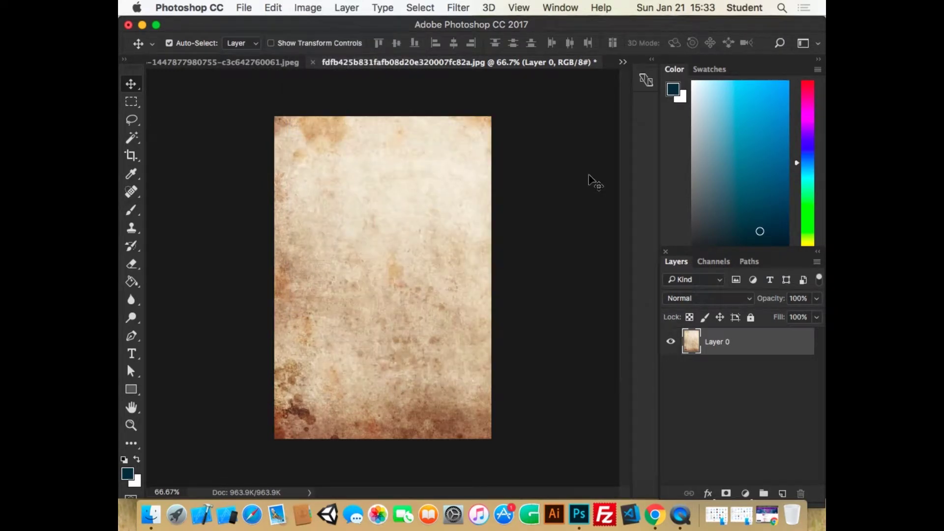
# Widen the paper texture's canvas with the Crop tool, adding equal empty areas on both sides of the image
pyautogui.click(131, 155)
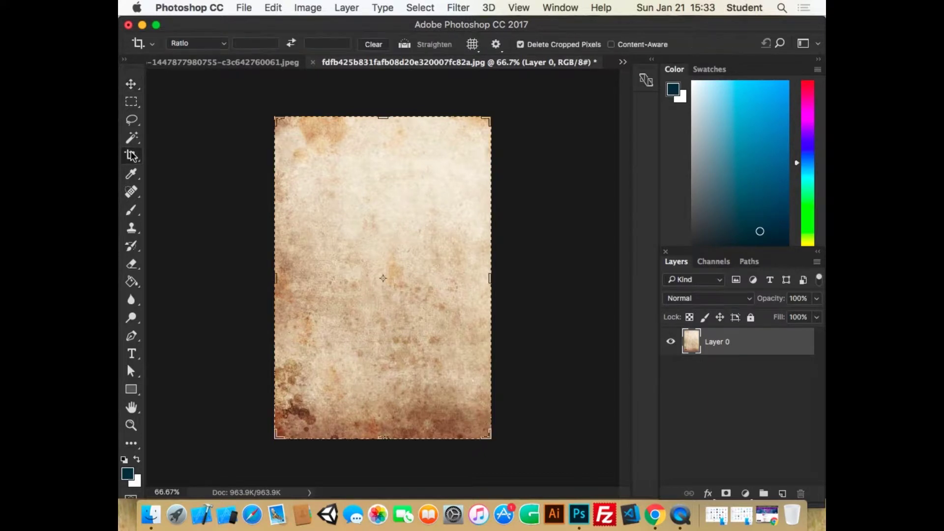
pyautogui.moveTo(277, 273); pyautogui.dragTo(169, 270)
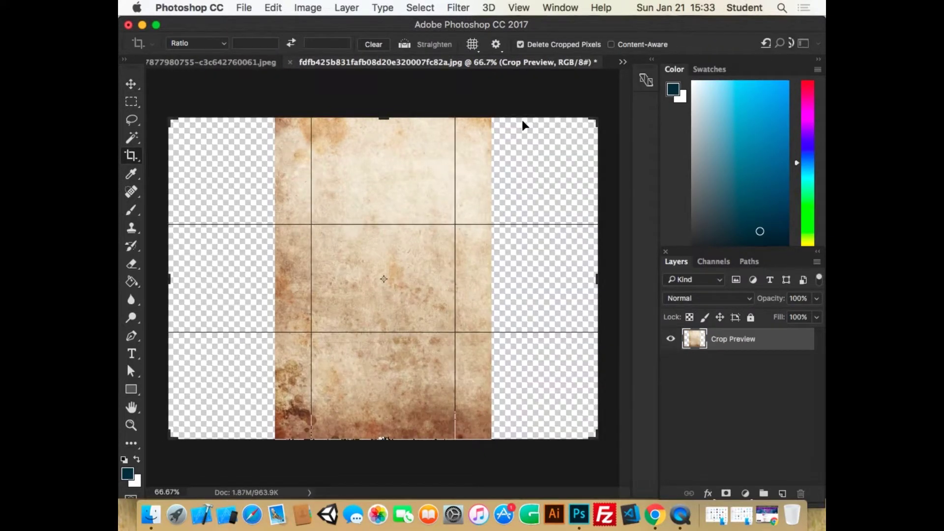
pyautogui.click(136, 87)
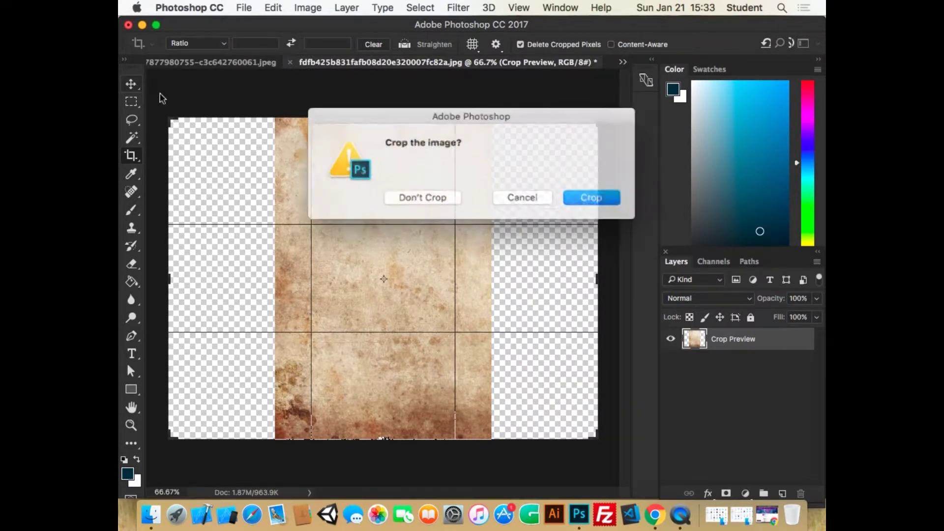
pyautogui.click(589, 200)
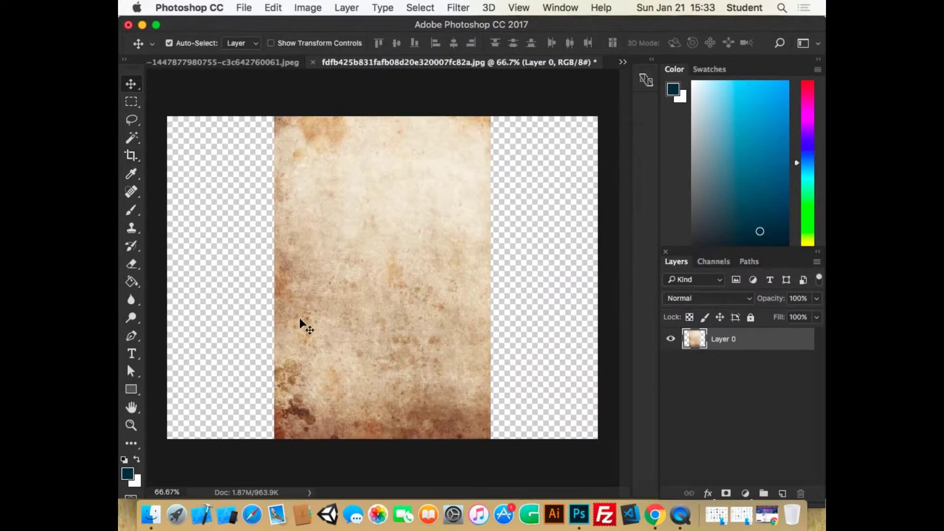
# Rotate the texture layer -90° and scale it to about 151% so it fills the widened canvas
pyautogui.press('super+t')
pyautogui.moveTo(500, 107); pyautogui.dragTo(235, 150)
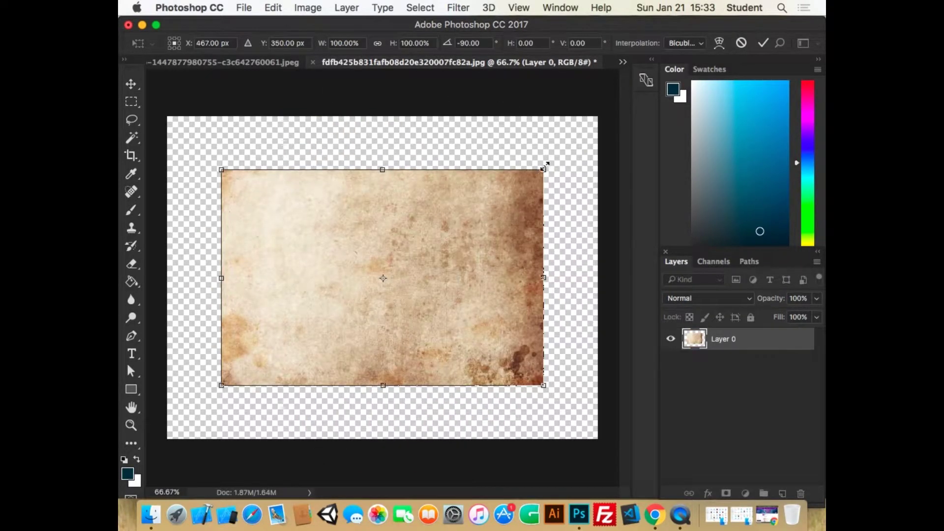
pyautogui.moveTo(546, 166); pyautogui.dragTo(628, 114)
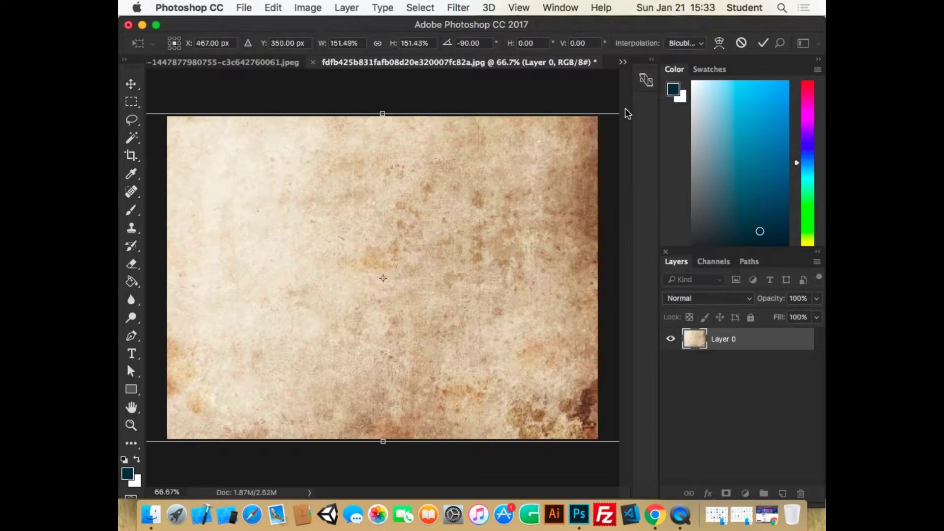
pyautogui.click(762, 44)
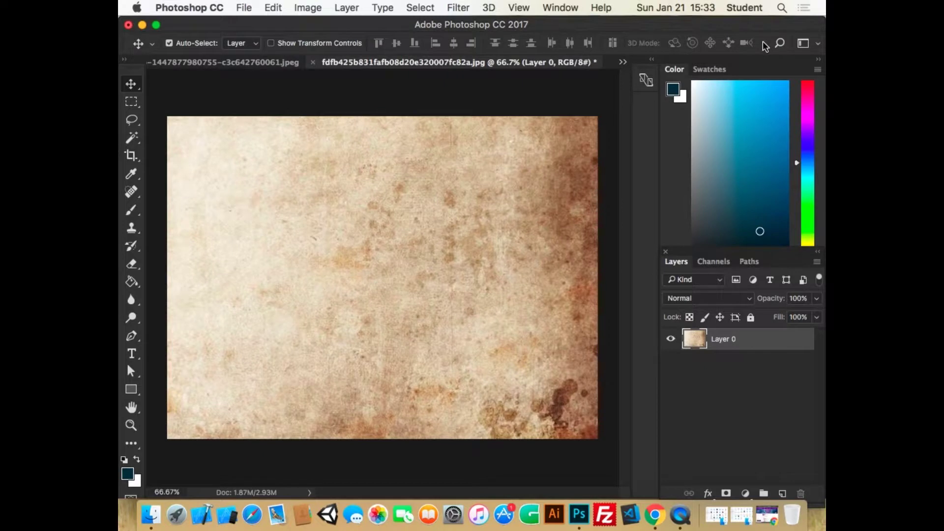
# Select the whole texture image, return to the bicycle photo, display Layer 0's mask alone, and paste the copied texture into it
pyautogui.click(426, 8)
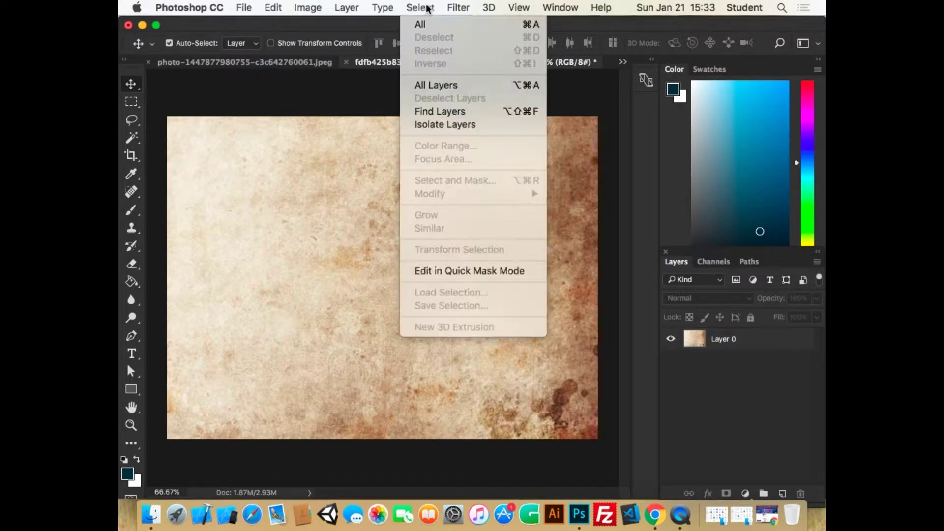
pyautogui.click(421, 24)
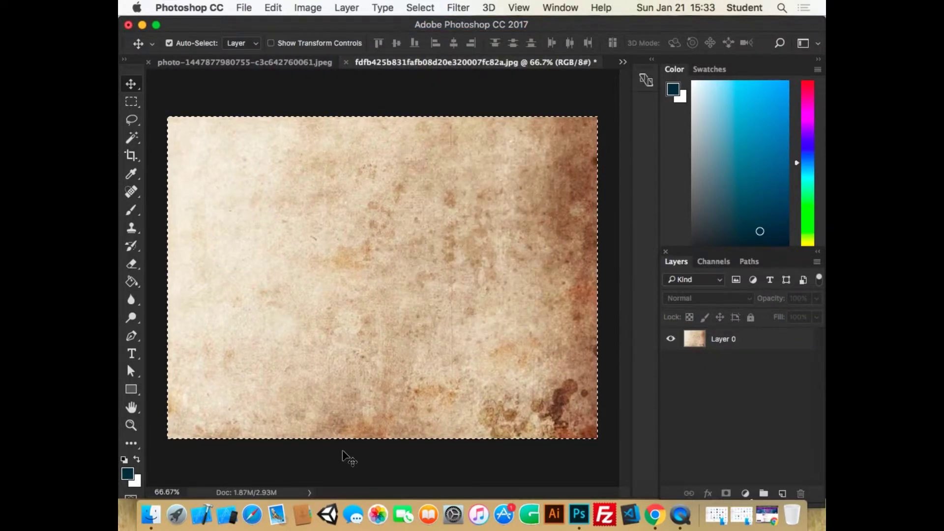
pyautogui.click(267, 63)
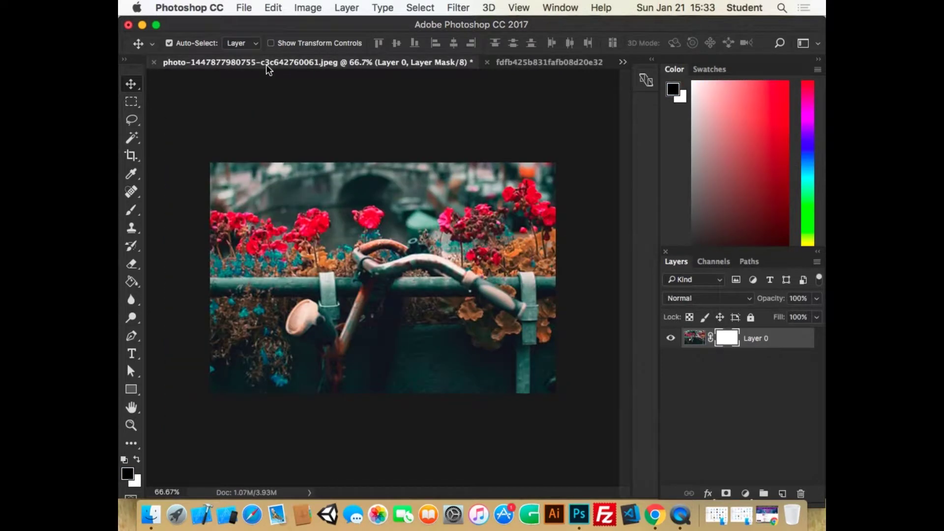
pyautogui.keyDown('alt'); pyautogui.click(735, 346); pyautogui.keyUp('alt')
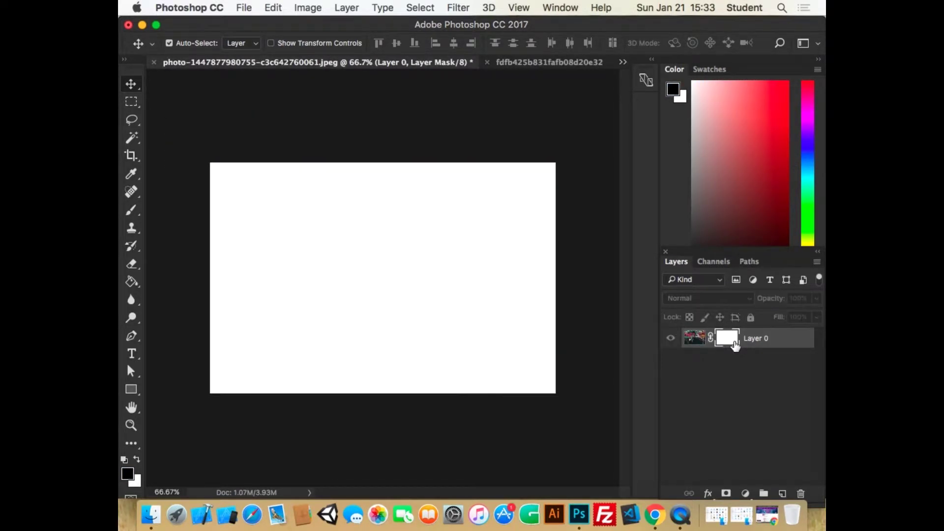
pyautogui.press('super+v')
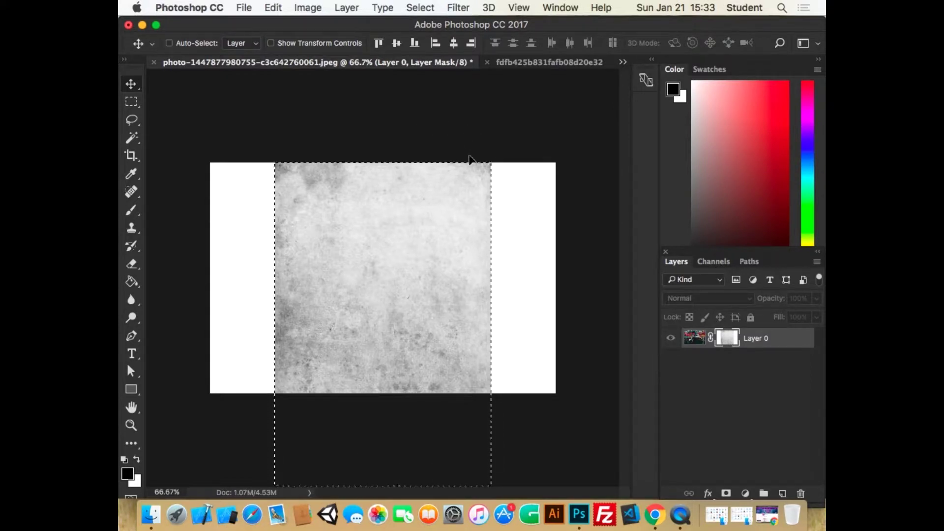
# Rotate the pasted mask texture 90°, align it with the canvas's upper edge, and enlarge it to cover the whole canvas
pyautogui.press('super+t')
pyautogui.moveTo(538, 162); pyautogui.dragTo(436, 357)
pyautogui.moveTo(443, 308); pyautogui.dragTo(442, 250)
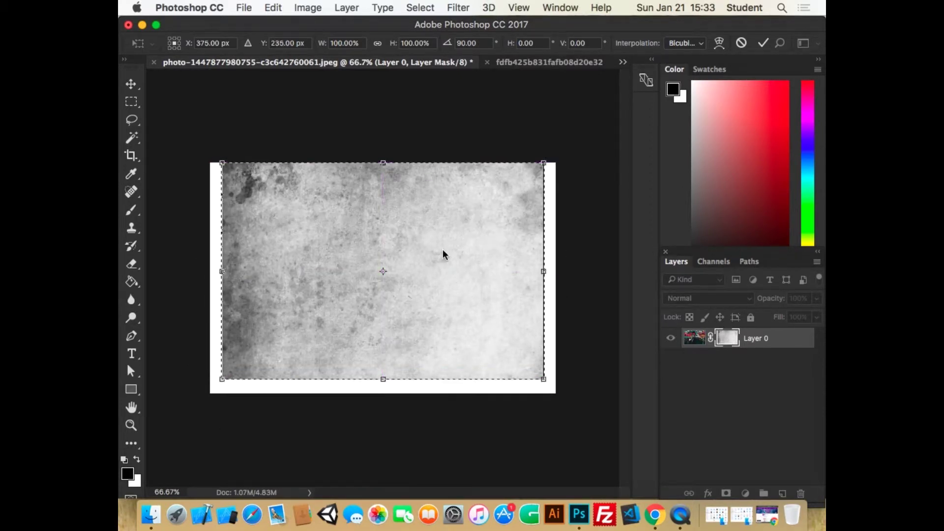
pyautogui.moveTo(545, 377); pyautogui.dragTo(570, 396)
pyautogui.moveTo(217, 397); pyautogui.dragTo(204, 408)
pyautogui.click(763, 46)
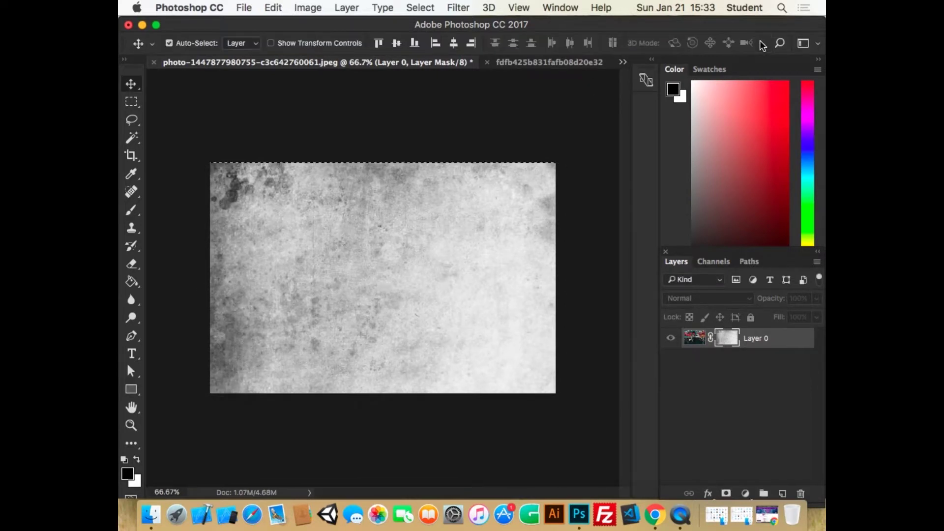
# Switch from the mask view back to the photo, clear the selection, and add a new layer beneath Layer 0
pyautogui.click(691, 339)
pyautogui.press('super+d')
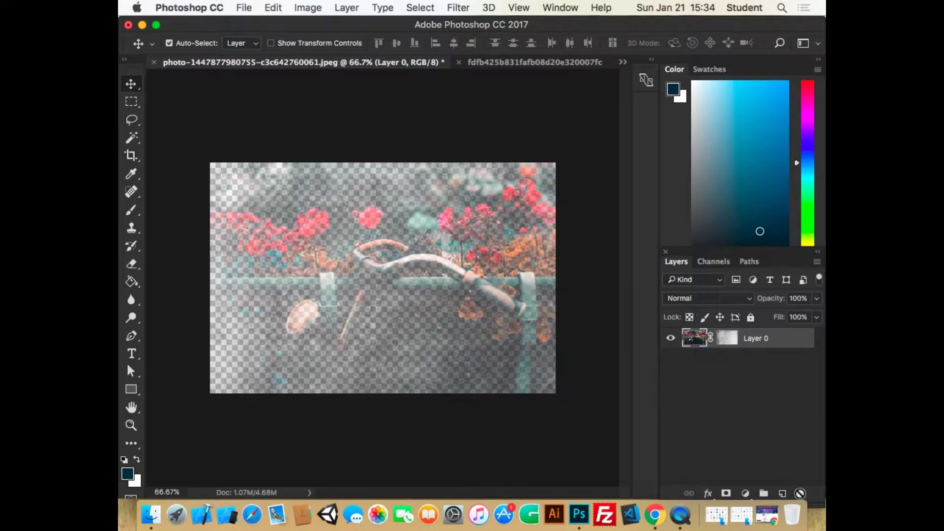
pyautogui.click(782, 493)
pyautogui.moveTo(766, 347); pyautogui.dragTo(764, 366)
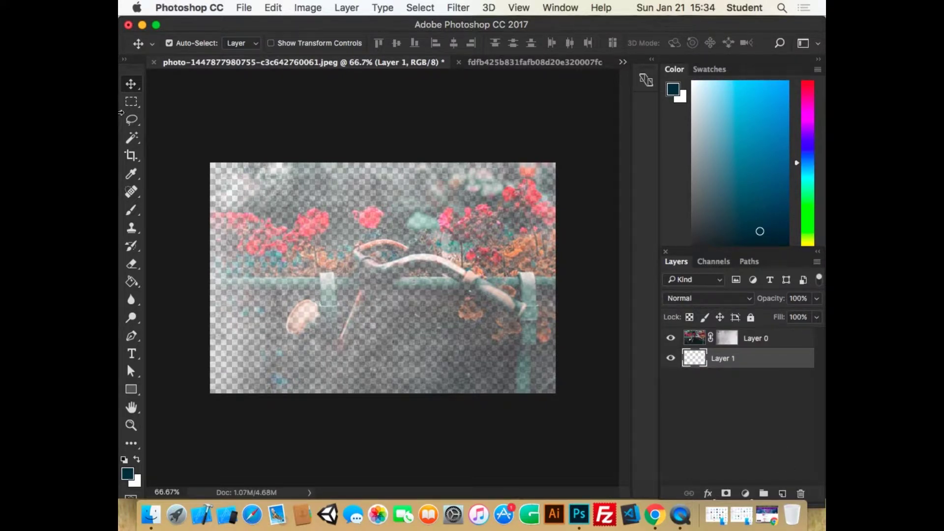
# Make white the foreground colour, fill Layer 1 with it using the Paint Bucket, and return to the Move tool
pyautogui.click(137, 460)
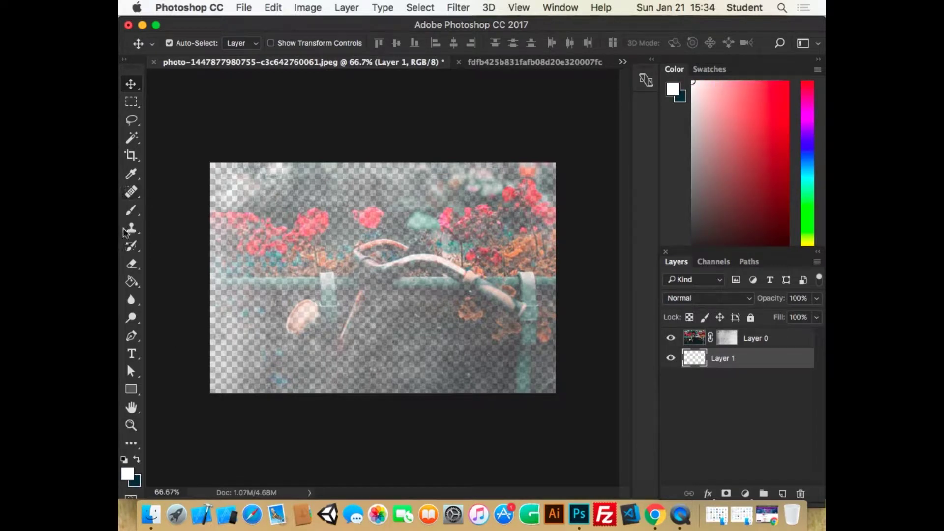
pyautogui.click(132, 281)
pyautogui.click(286, 226)
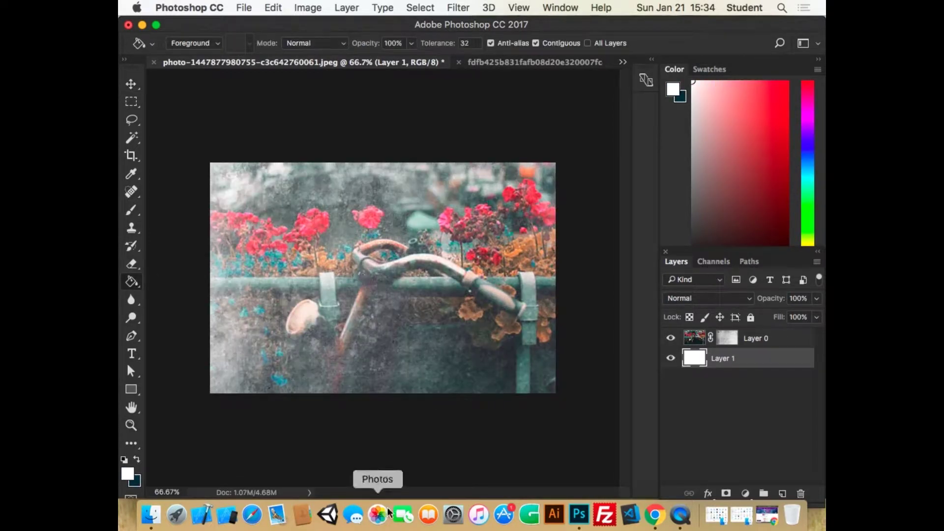
pyautogui.click(131, 83)
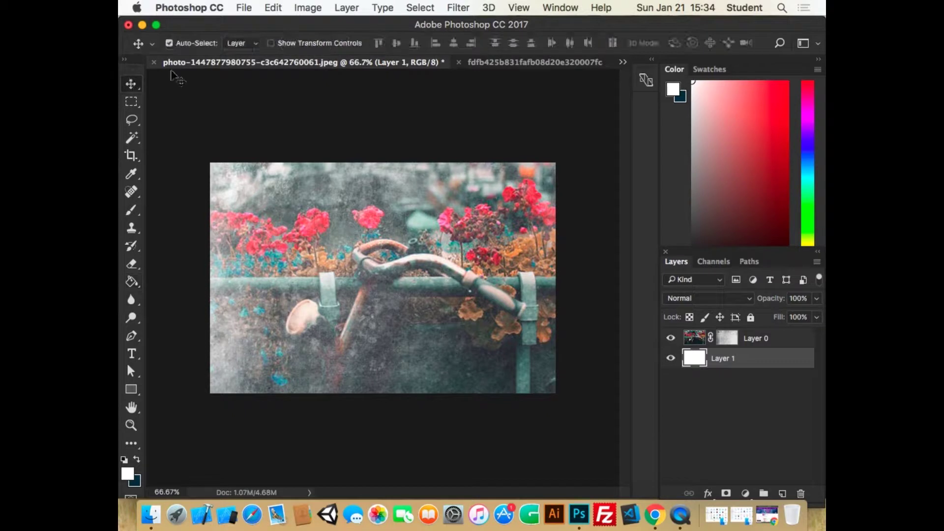
pyautogui.press('super+z')
pyautogui.press('super+z')
pyautogui.click(523, 9)
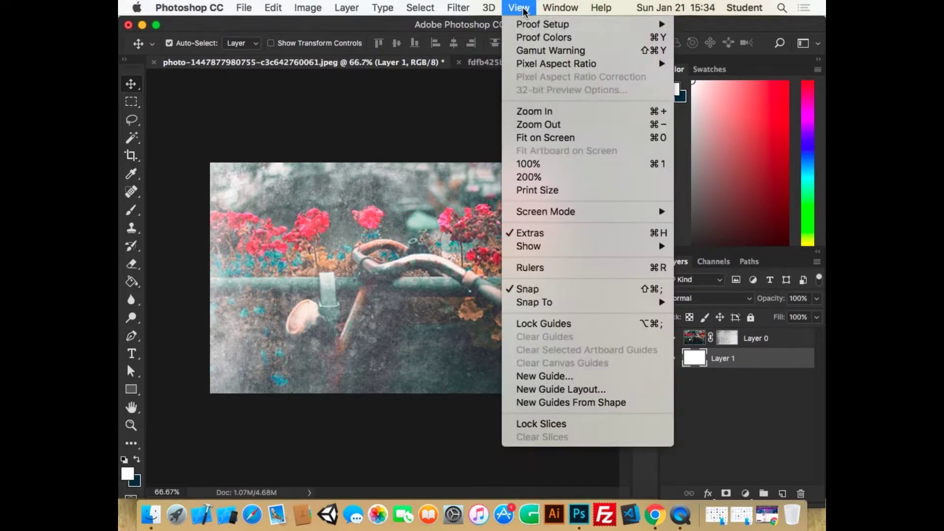
pyautogui.moveTo(560, 7)
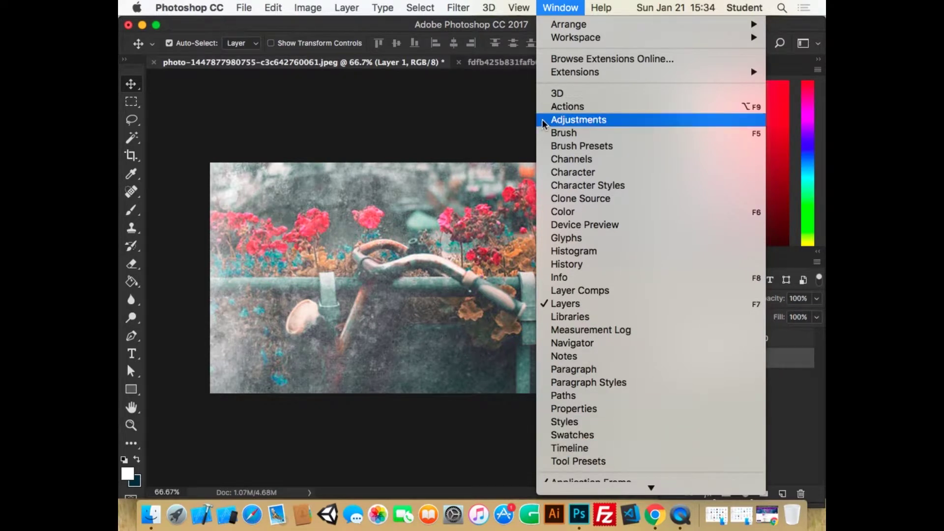
pyautogui.moveTo(573, 44)
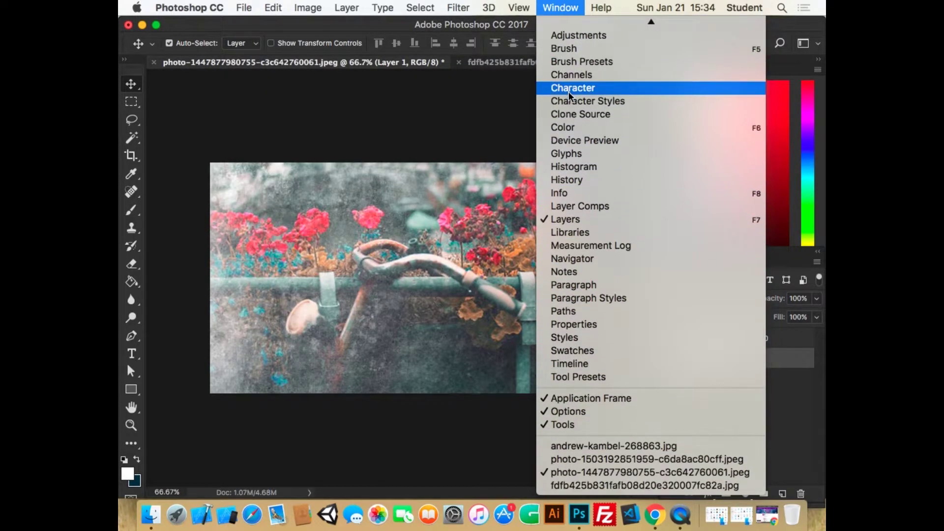
pyautogui.scroll(3, 568, 91)
pyautogui.click(566, 264)
pyautogui.moveTo(586, 88); pyautogui.dragTo(751, 294)
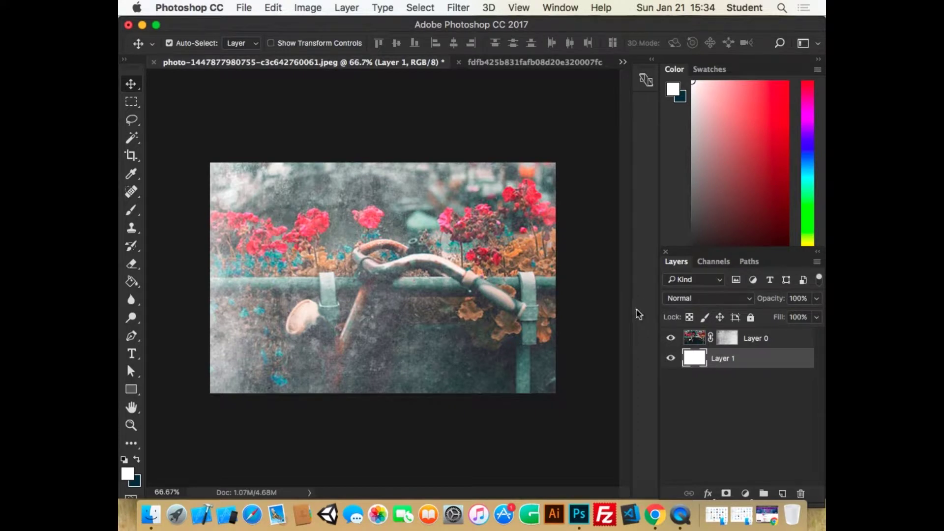
pyautogui.press('super+z')
pyautogui.press('super+z')
pyautogui.click(560, 8)
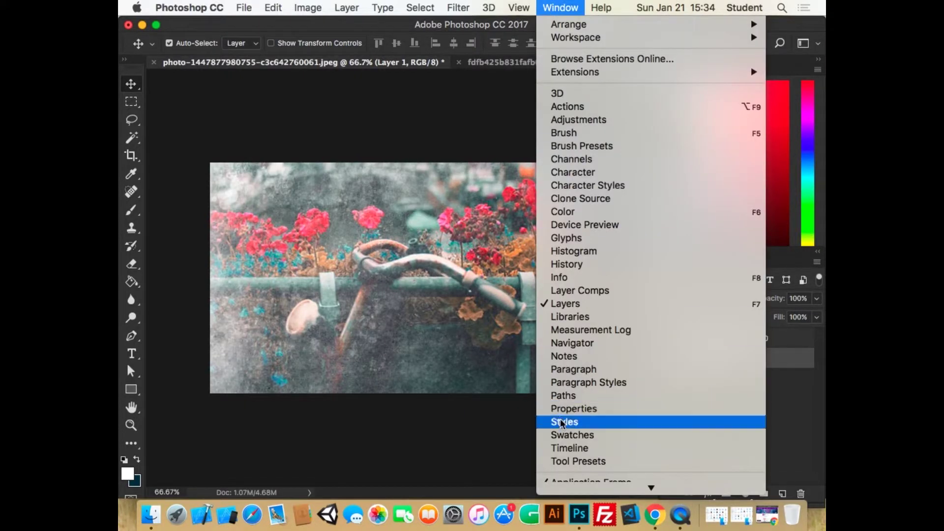
pyautogui.click(584, 267)
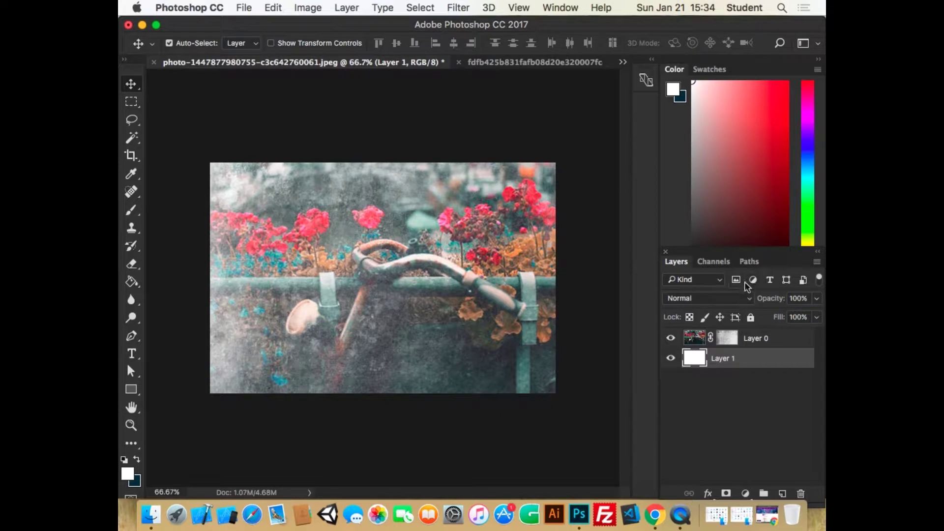
pyautogui.click(714, 262)
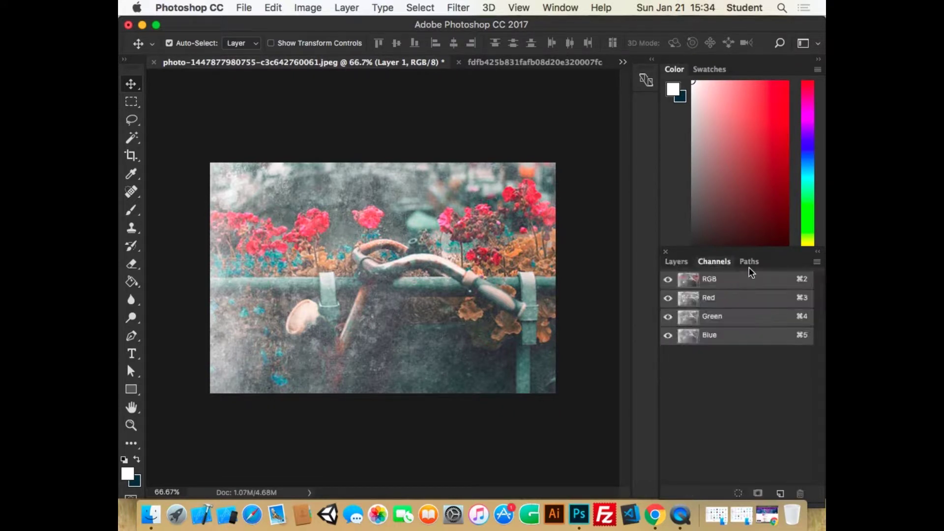
pyautogui.click(750, 263)
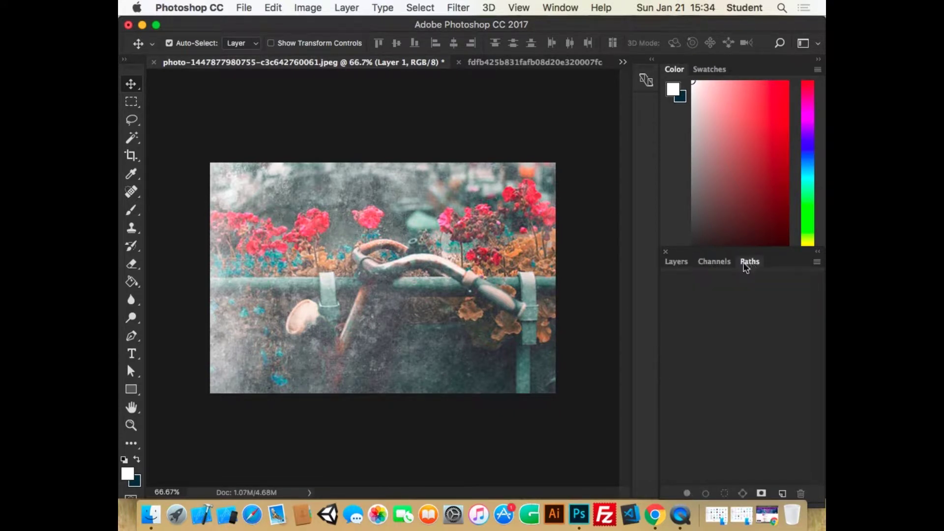
pyautogui.click(680, 266)
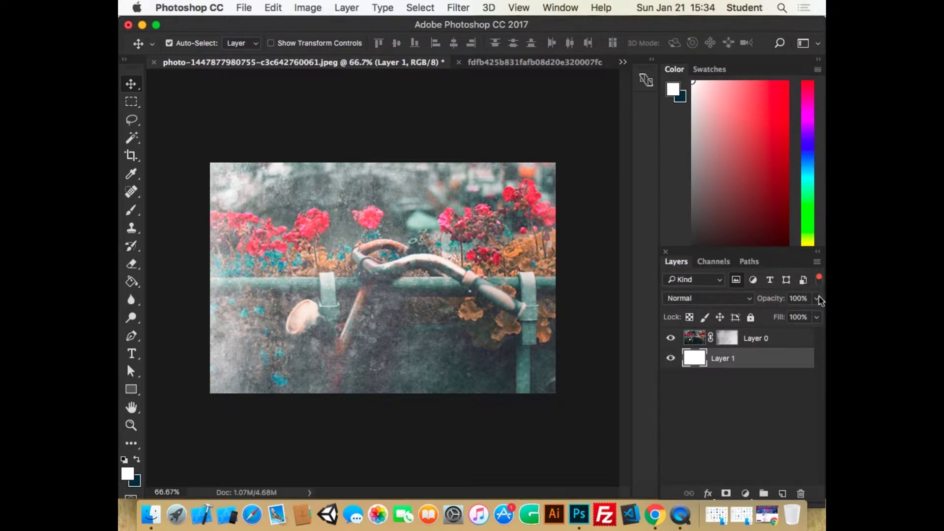
pyautogui.click(722, 283)
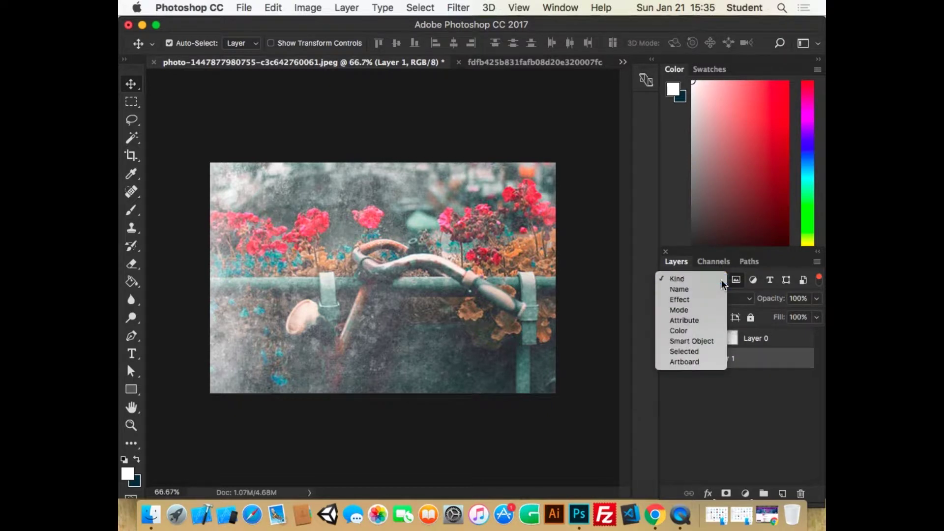
pyautogui.click(718, 279)
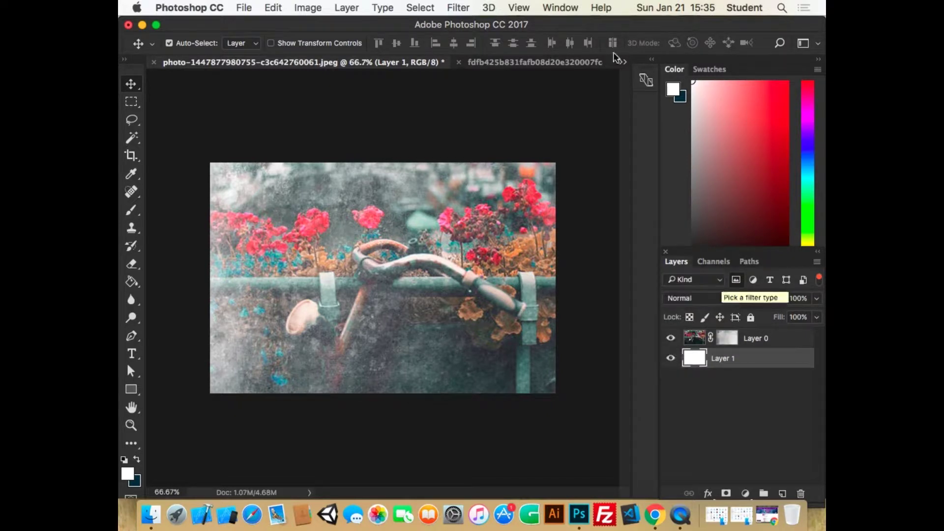
# Close the edited bicycle photo and the old-paper texture image without saving the changes to either
pyautogui.click(154, 62)
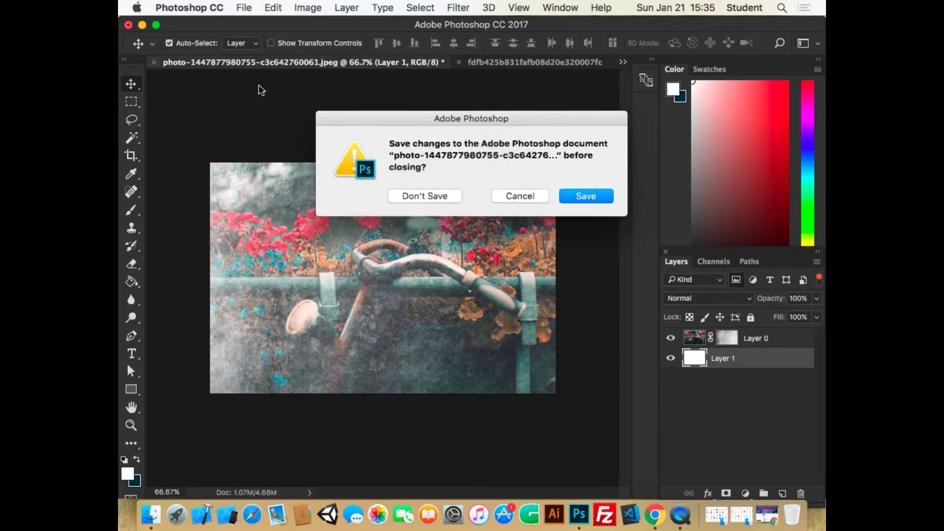
pyautogui.click(427, 196)
pyautogui.press('super+d')
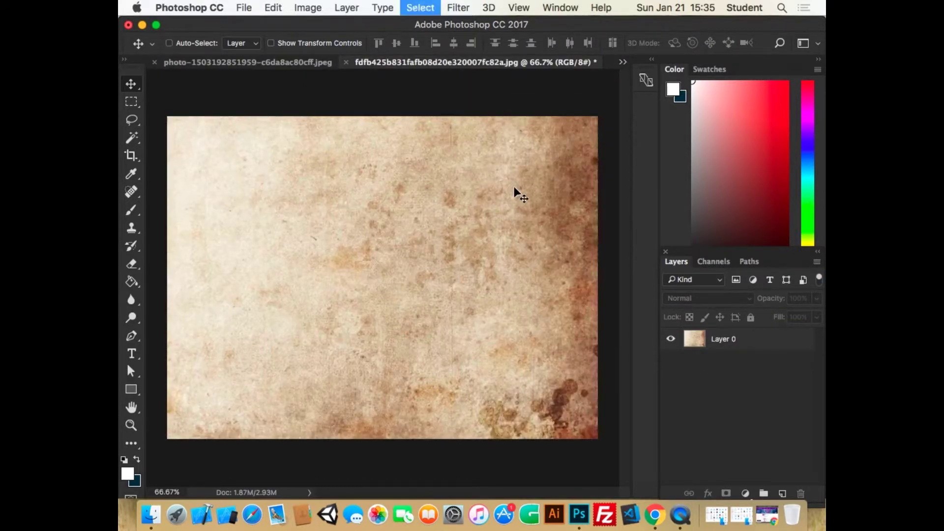
pyautogui.click(347, 61)
pyautogui.click(431, 196)
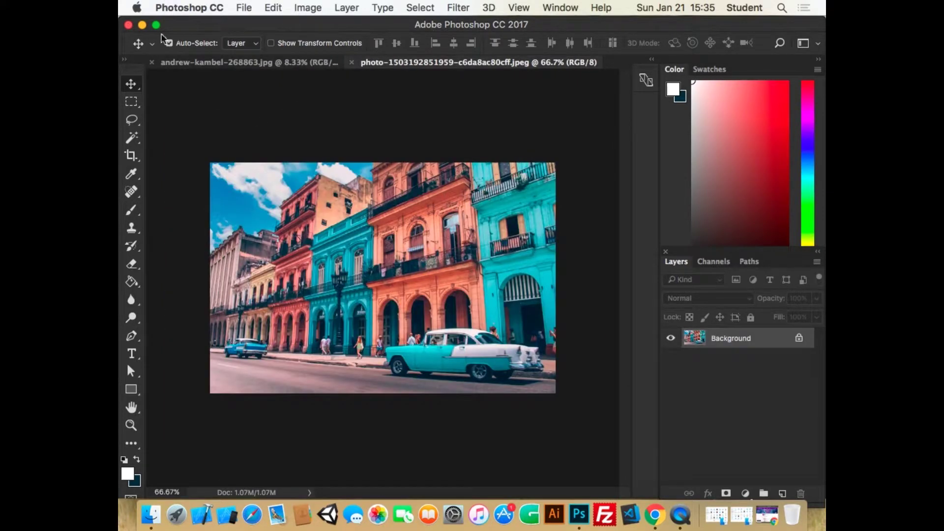
# Reopen the original bicycle photo and the old-paper texture from the desktop as separate documents
pyautogui.click(142, 25)
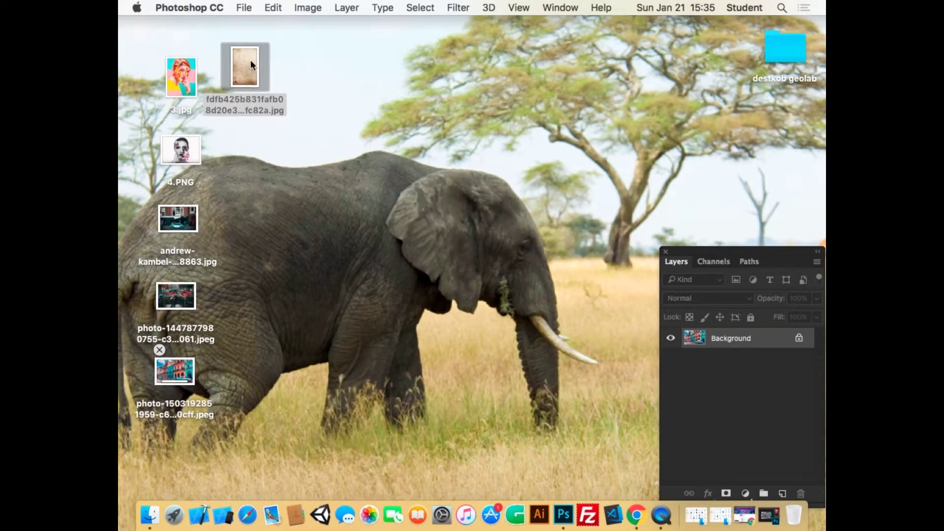
pyautogui.moveTo(176, 296); pyautogui.dragTo(243, 143)
pyautogui.moveTo(274, 202); pyautogui.dragTo(237, 39)
pyautogui.moveTo(249, 72); pyautogui.dragTo(569, 524)
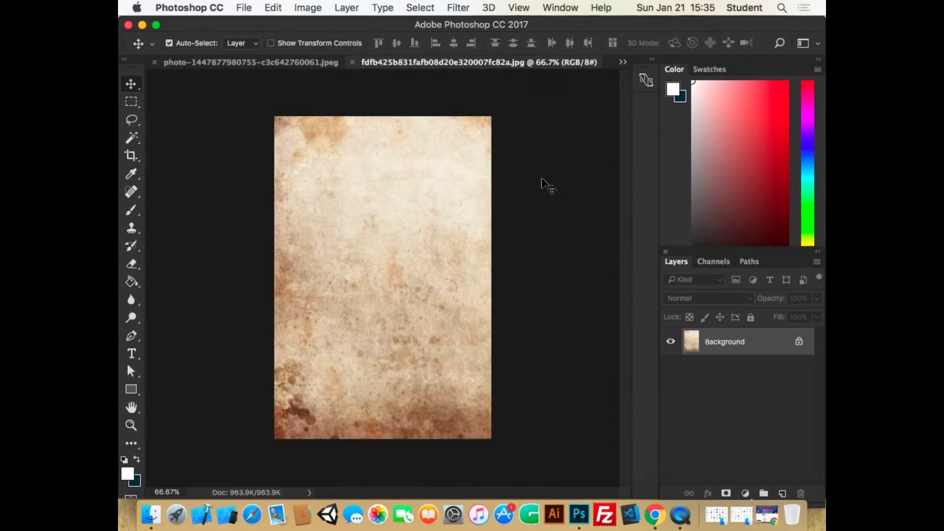
# Rotate the old-paper texture image 90° clockwise so that it has landscape orientation
pyautogui.click(287, 62)
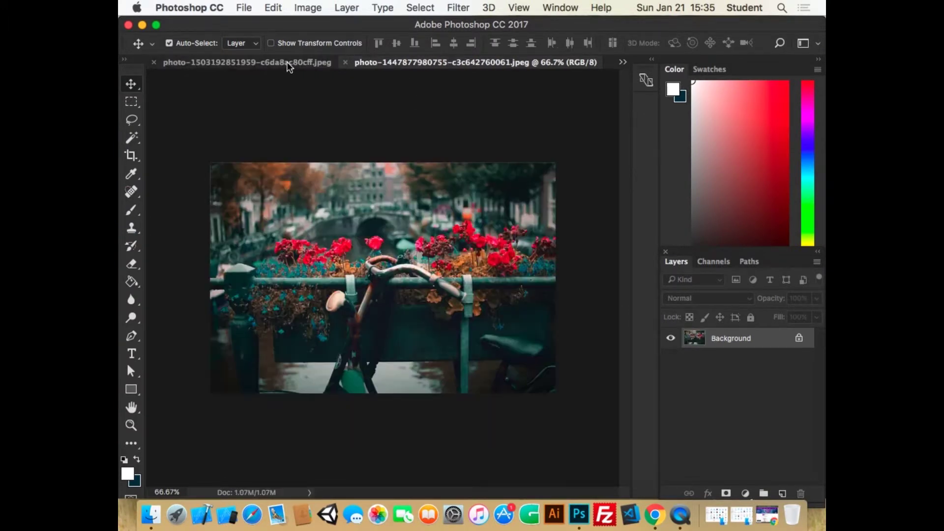
pyautogui.click(623, 61)
pyautogui.click(641, 102)
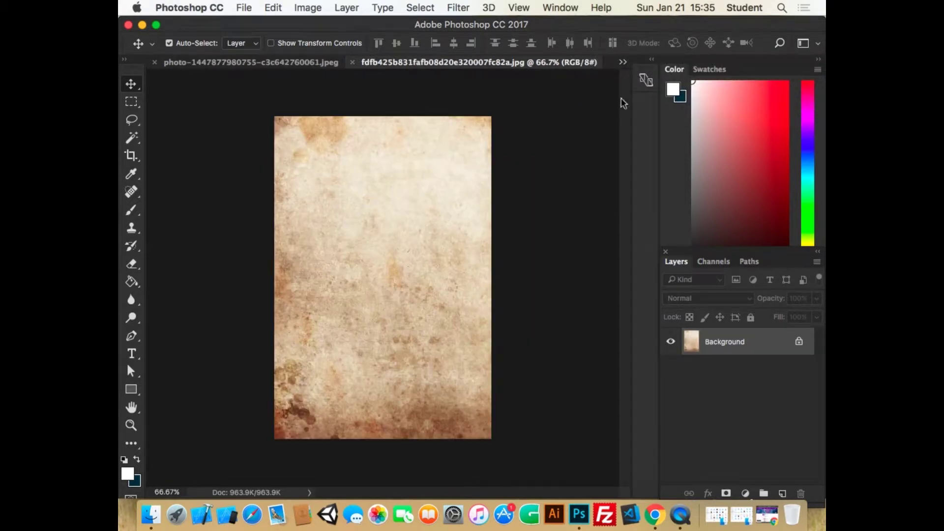
pyautogui.click(310, 9)
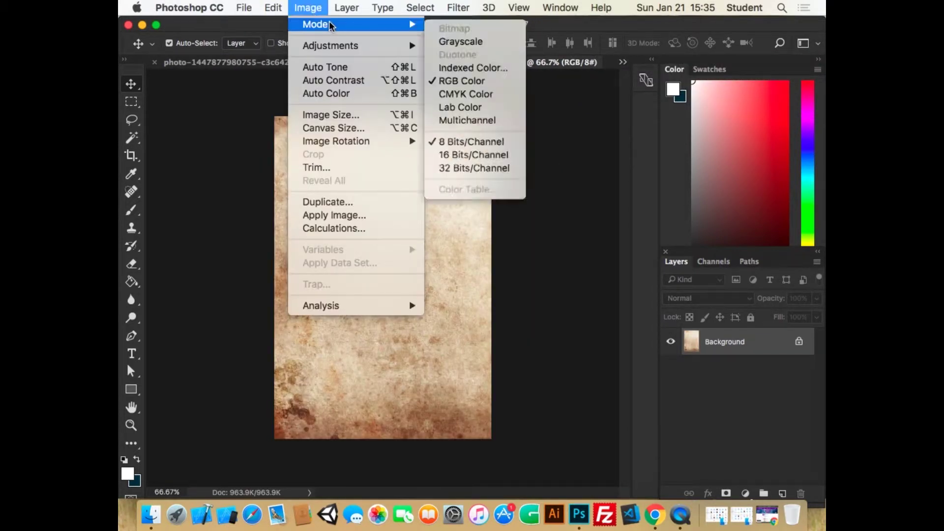
pyautogui.moveTo(364, 141)
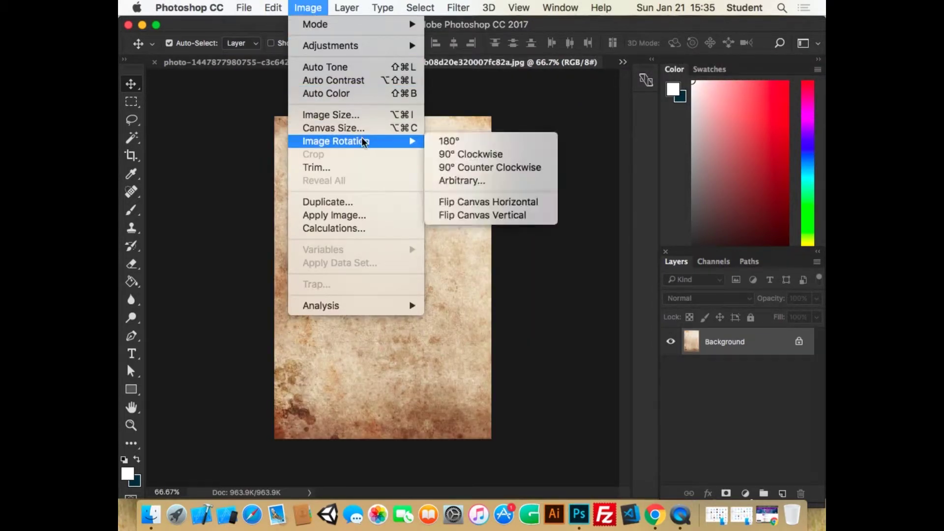
pyautogui.click(474, 156)
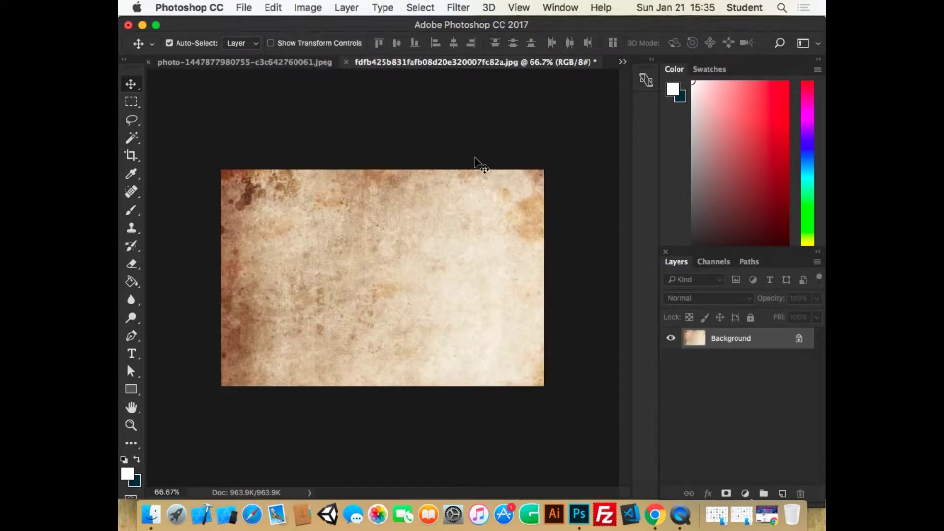
# Unlock the Background layer in both the texture image and the bicycle photo, and return to the bicycle photo
pyautogui.click(798, 336)
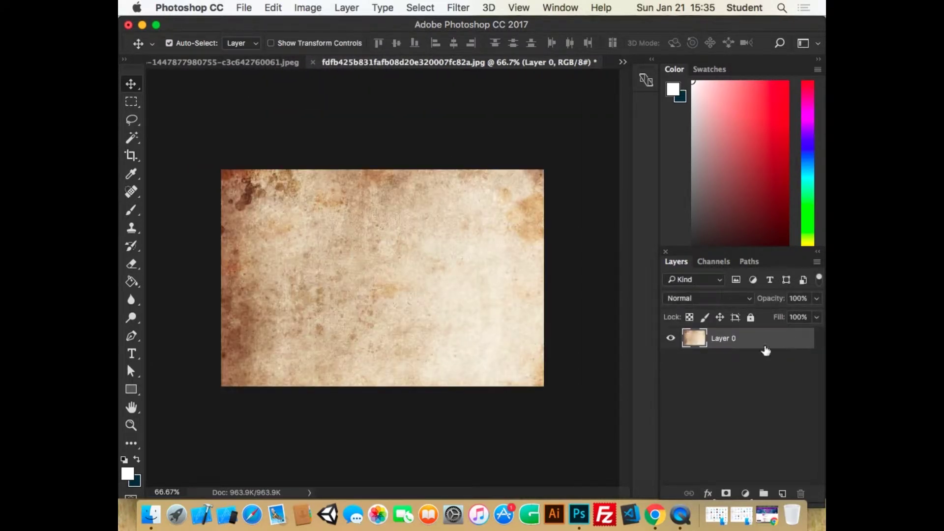
pyautogui.click(240, 63)
pyautogui.click(799, 339)
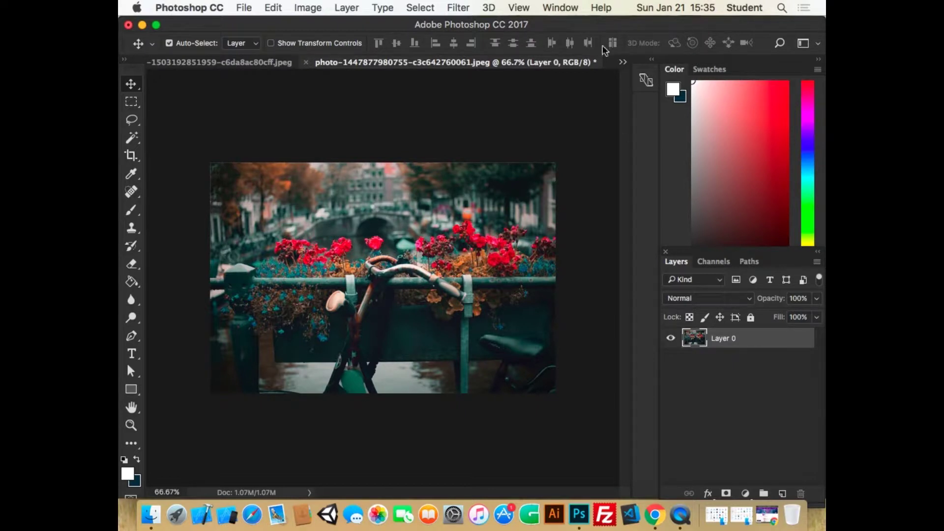
pyautogui.click(623, 62)
pyautogui.click(622, 106)
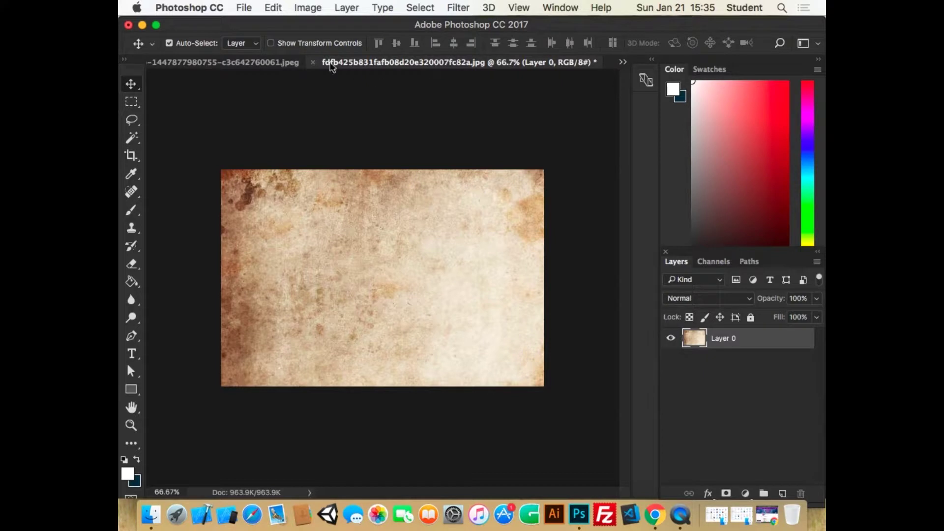
pyautogui.click(250, 63)
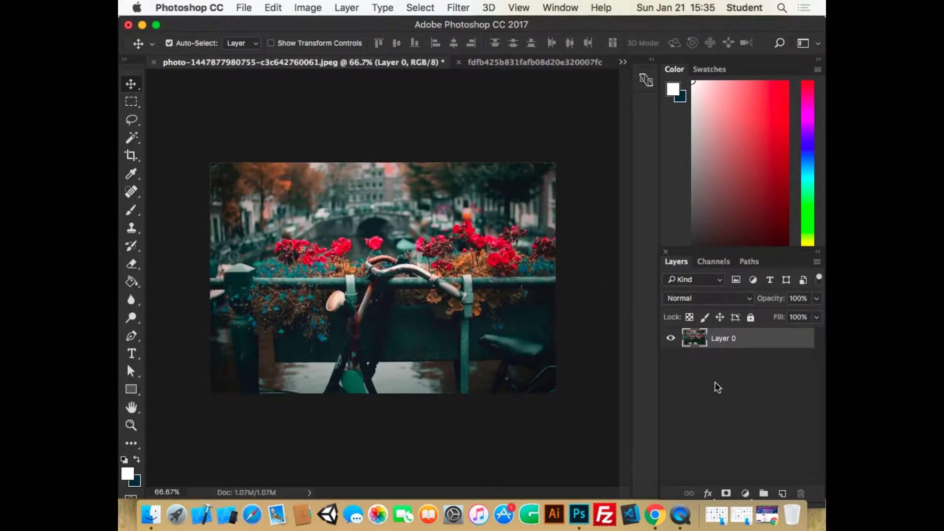
# Add a new layer beneath Layer 0, fill it with white using the Paint Bucket, and return to the Move tool
pyautogui.click(784, 495)
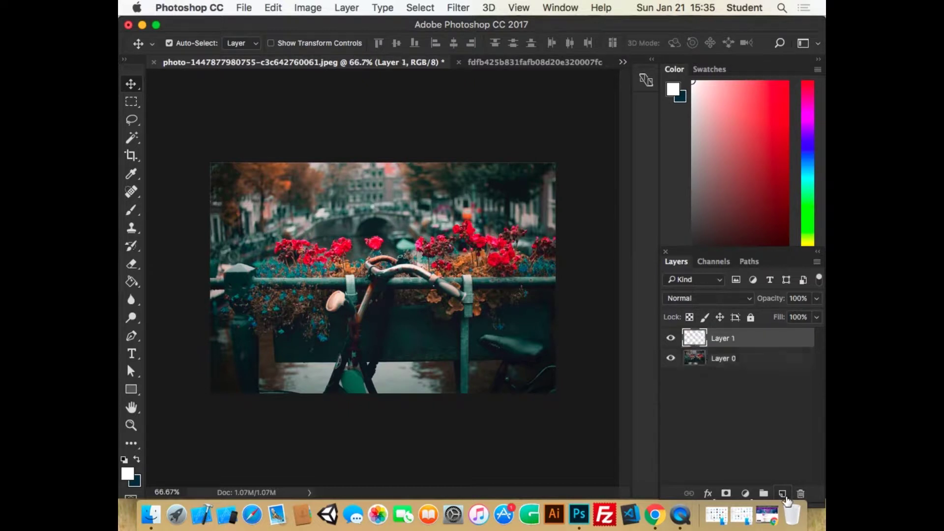
pyautogui.moveTo(740, 344); pyautogui.dragTo(741, 372)
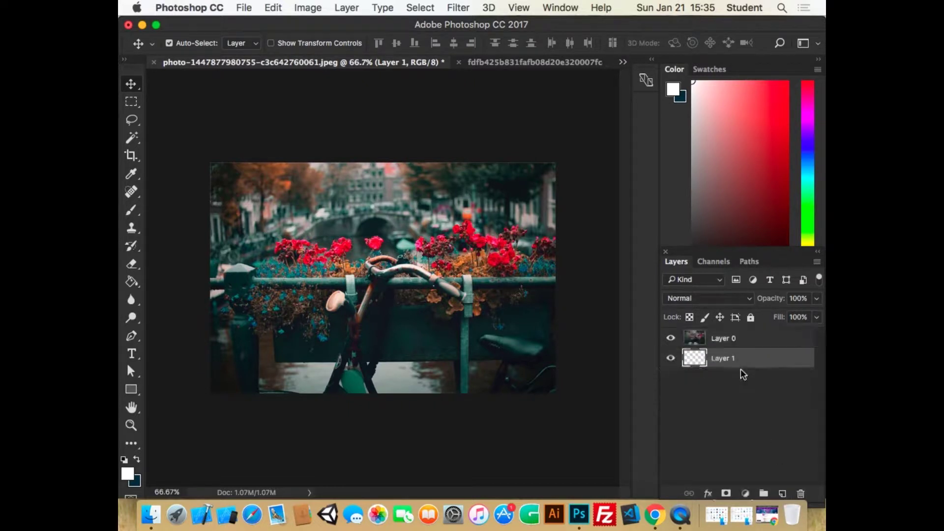
pyautogui.click(131, 281)
pyautogui.click(321, 226)
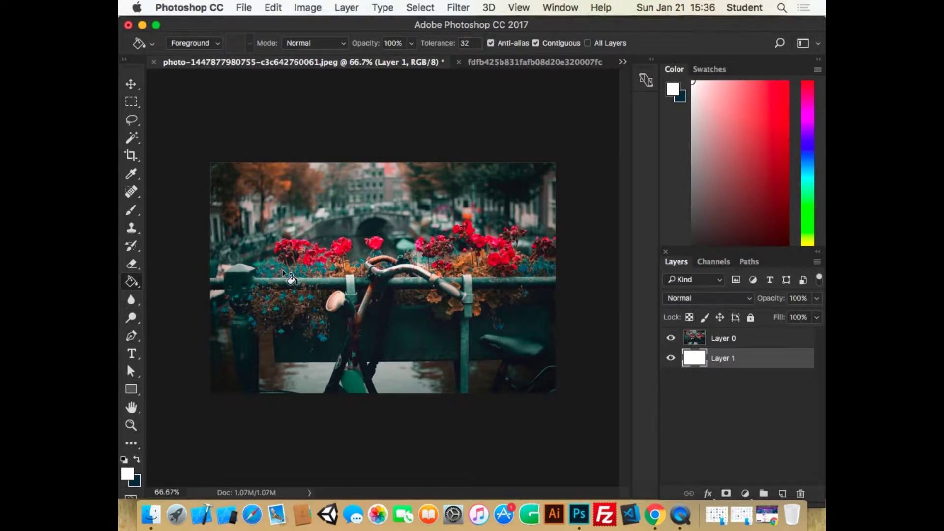
pyautogui.click(133, 83)
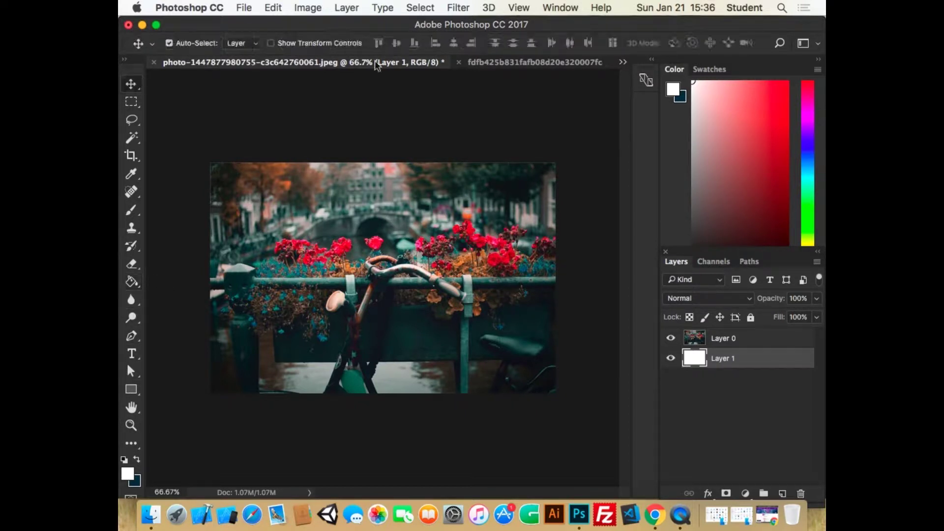
# Add a layer mask to Layer 0 and display that mask alone on the canvas
pyautogui.click(726, 344)
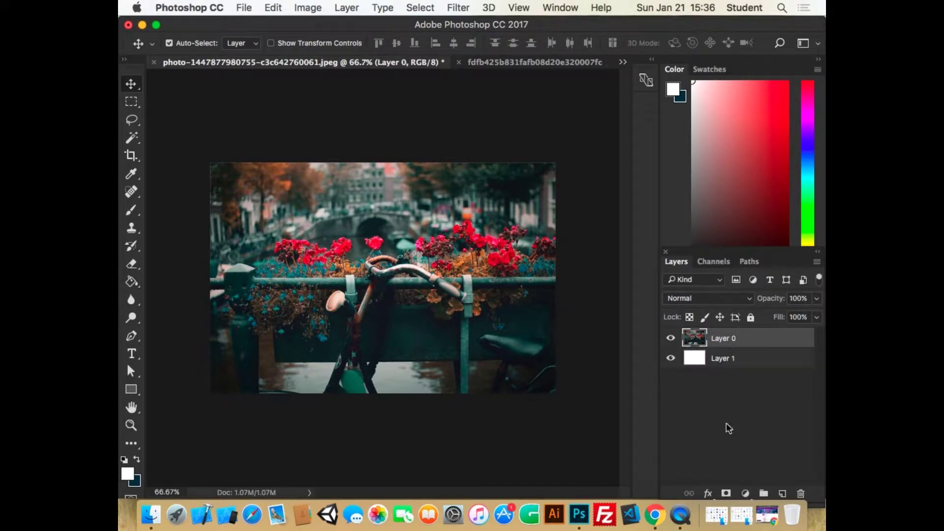
pyautogui.click(727, 493)
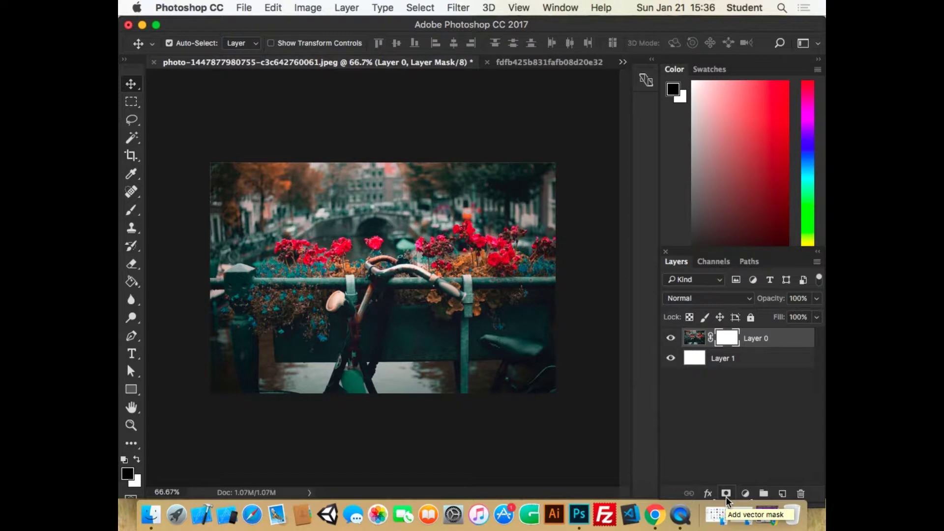
pyautogui.keyDown('alt'); pyautogui.click(727, 344); pyautogui.keyUp('alt')
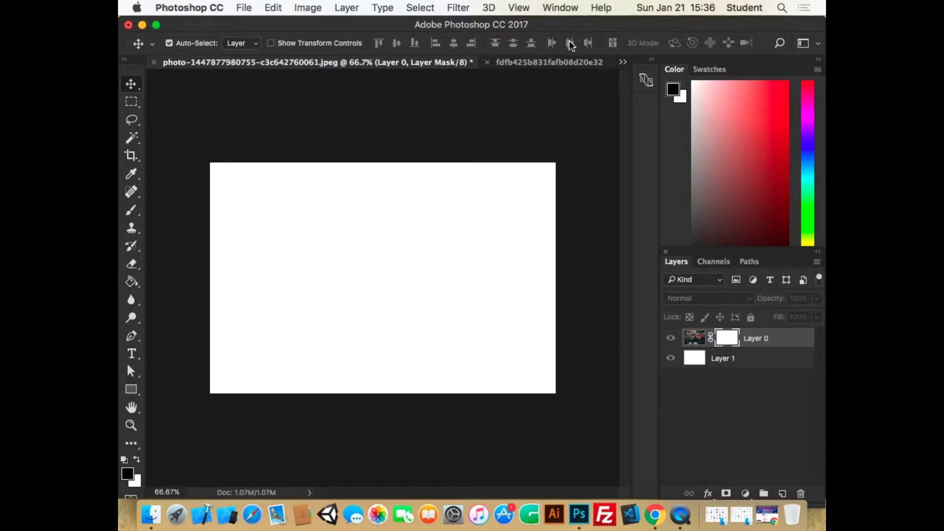
# Switch to the old-paper texture image and select all of it
pyautogui.click(562, 62)
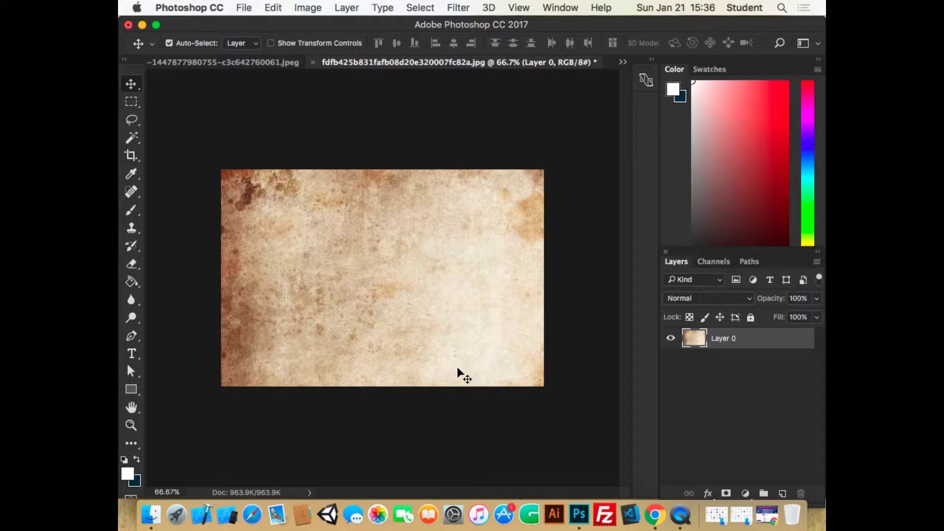
pyautogui.click(419, 7)
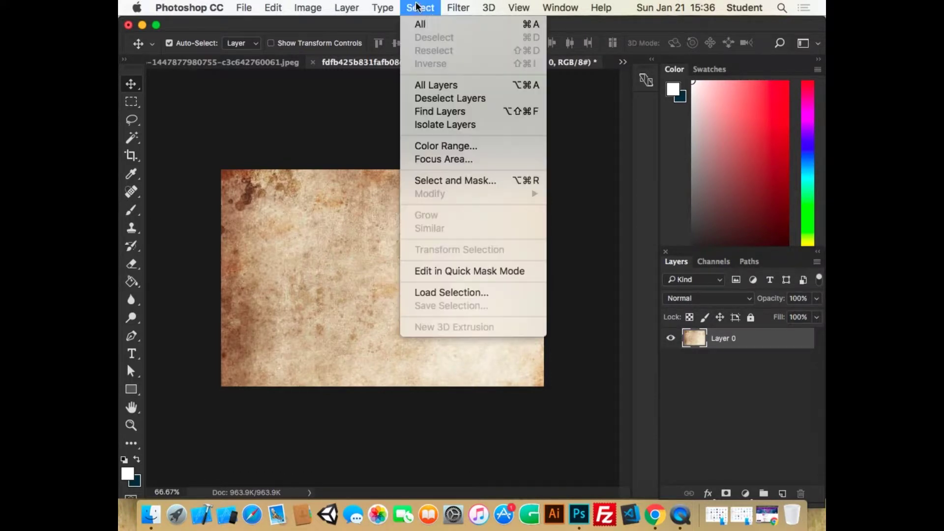
pyautogui.click(433, 24)
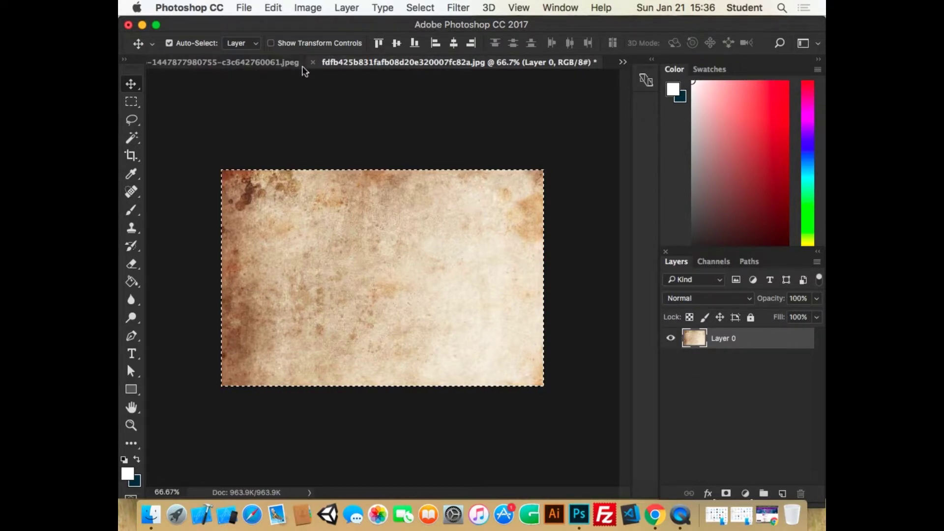
# Paste the copied texture into Layer 0's mask in the bicycle photo and scale it to about 108% to cover the canvas
pyautogui.click(251, 61)
pyautogui.press('super+v')
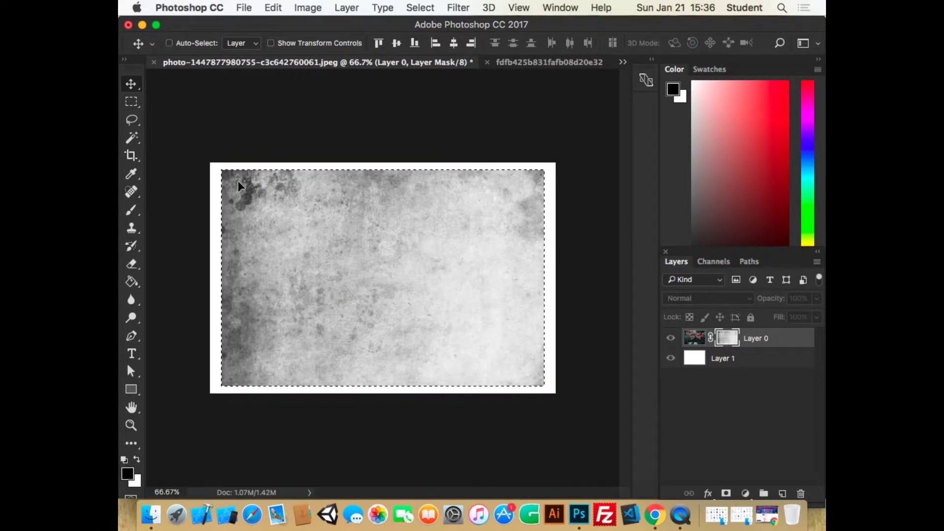
pyautogui.press('super+t')
pyautogui.moveTo(544, 169)
pyautogui.mouseDown()
pyautogui.moveTo(565, 155)
pyautogui.moveTo(557, 162)
pyautogui.mouseUp()
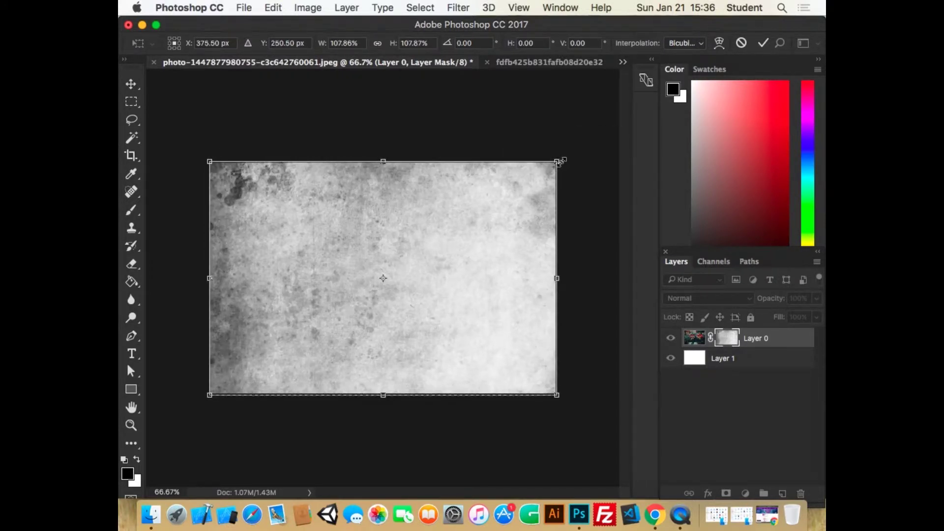
pyautogui.click(764, 44)
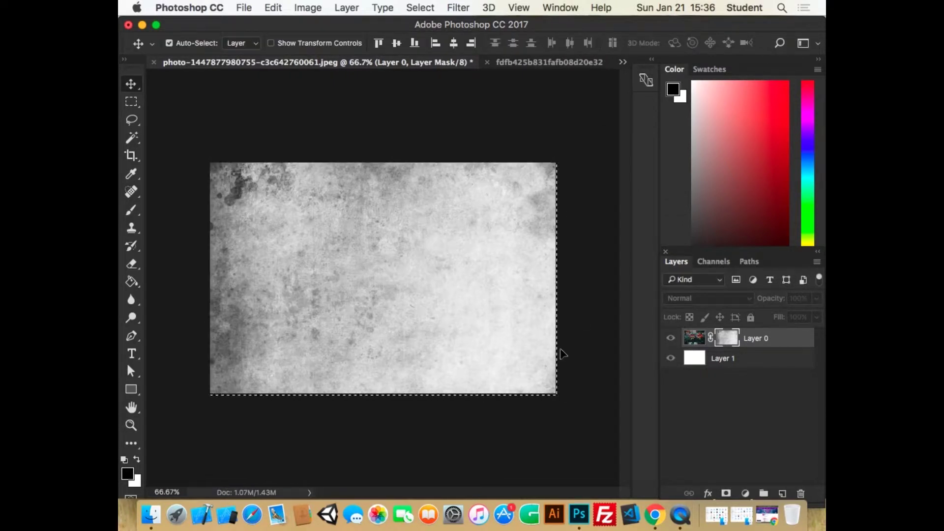
# Return from the mask view to the photo without a selection, and check the effect with Layer 1 hidden and shown again
pyautogui.click(699, 343)
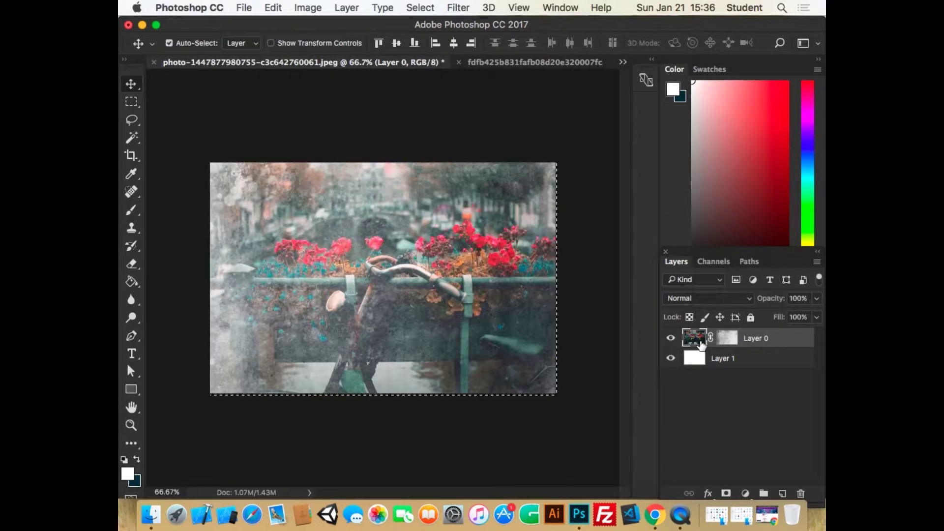
pyautogui.press('super+d')
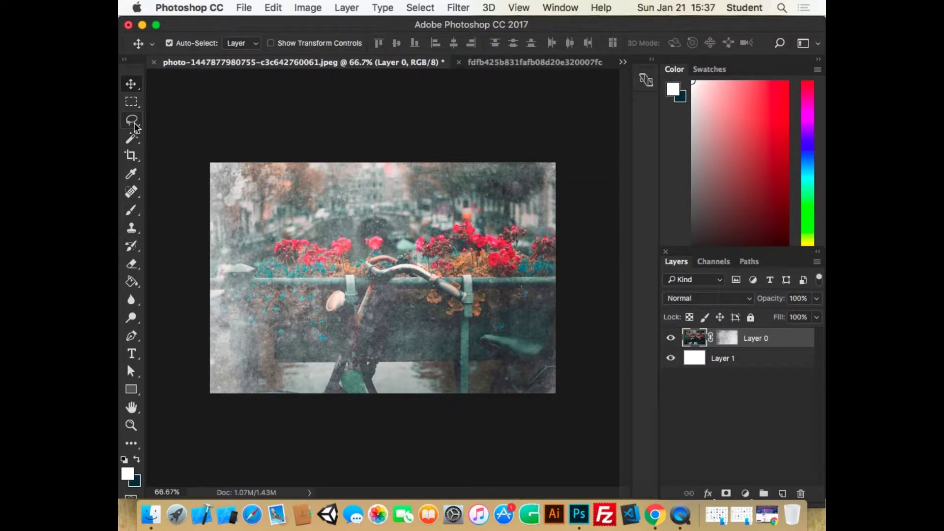
pyautogui.click(672, 359)
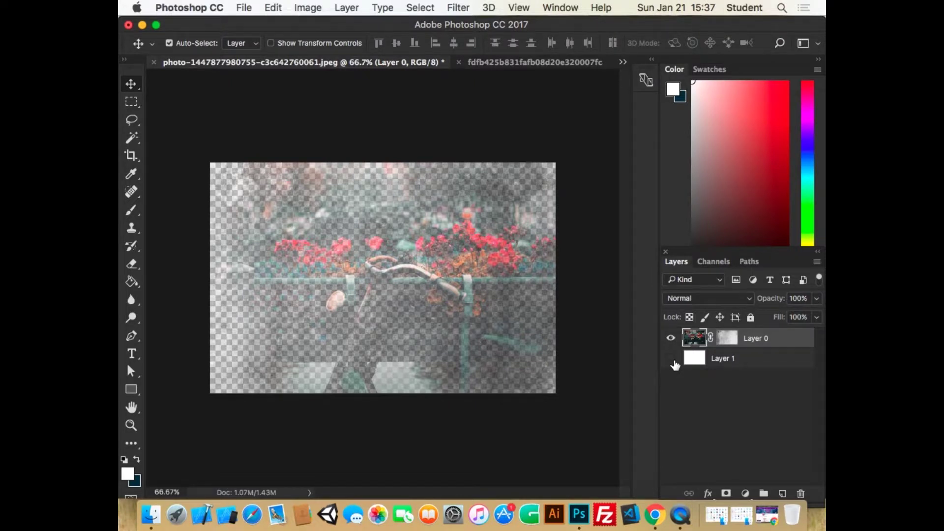
pyautogui.click(671, 359)
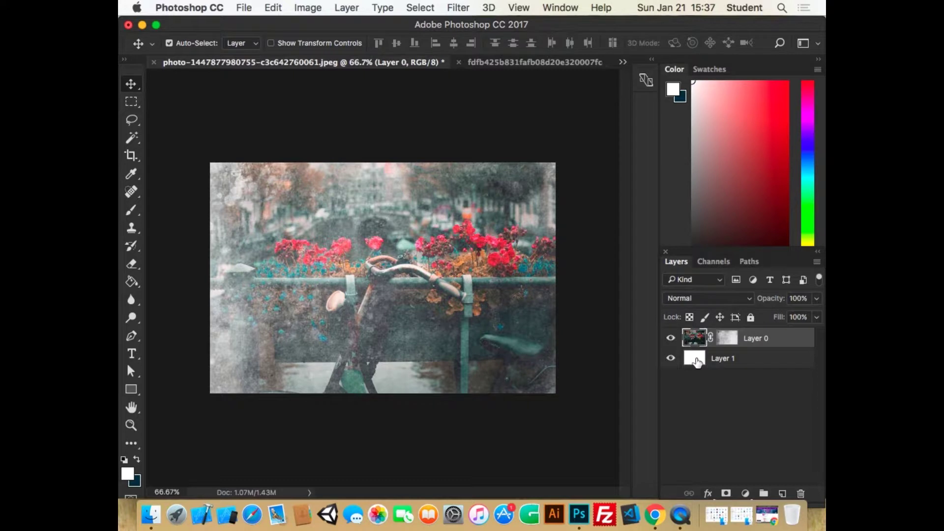
# Try filling Layer 1 with the dark blue background colour using the Paint Bucket, and undo the fill
pyautogui.click(697, 362)
pyautogui.click(138, 458)
pyautogui.click(133, 280)
pyautogui.click(345, 233)
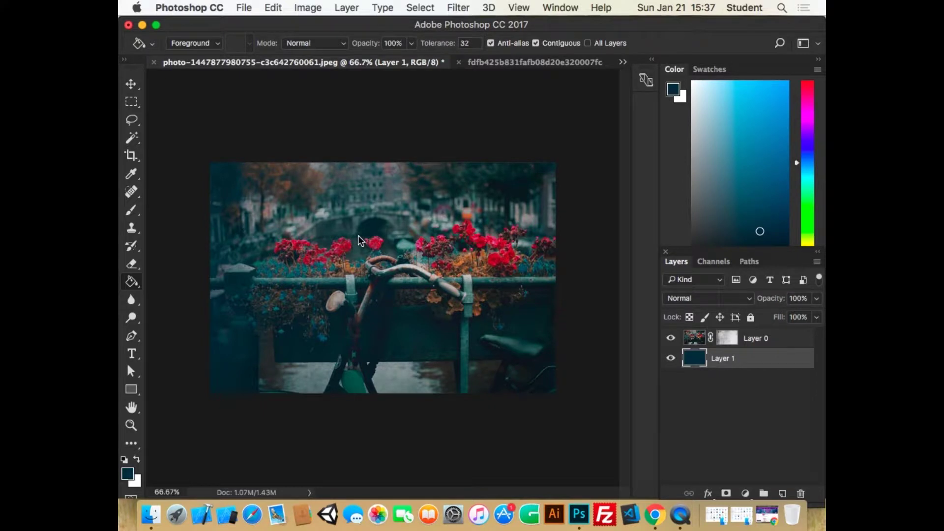
pyautogui.press('super+z')
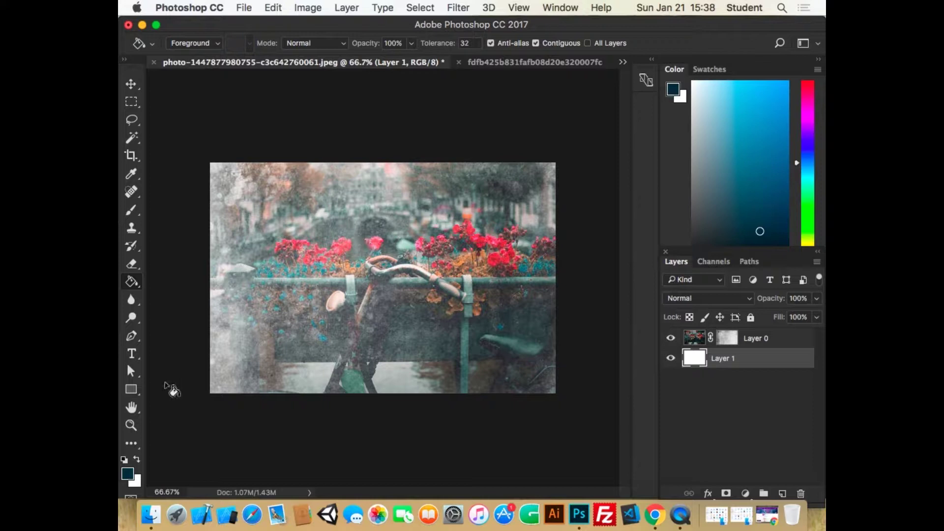
# Set the foreground colour to the light orange debb68 and fill Layer 1 with it using the Paint Bucket
pyautogui.click(128, 473)
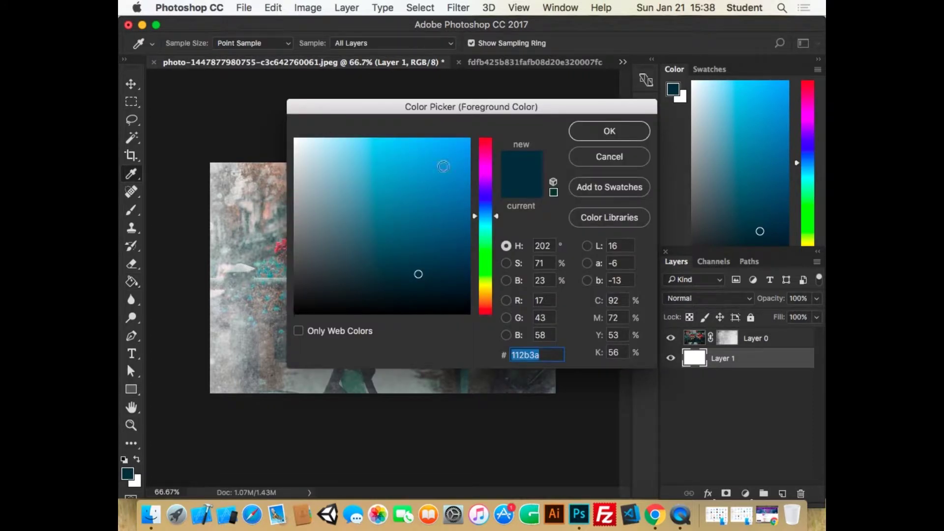
pyautogui.click(489, 238)
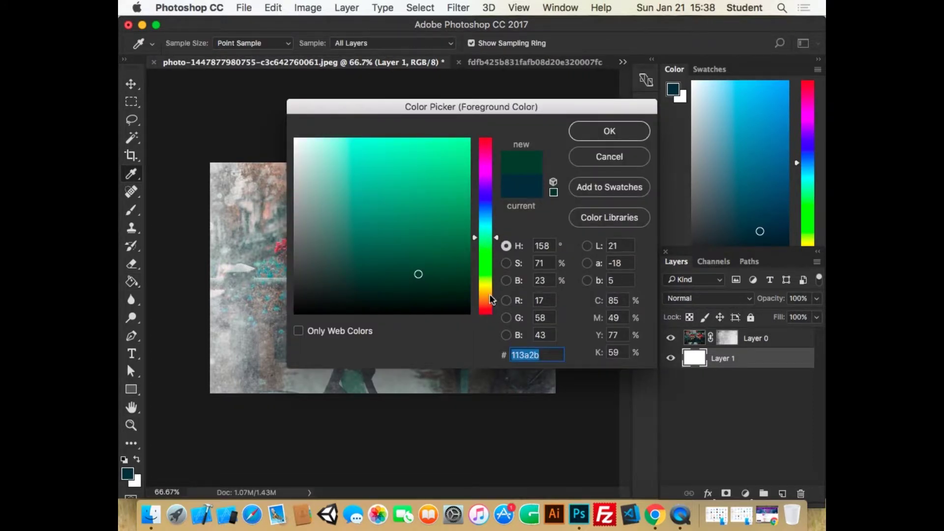
pyautogui.click(489, 294)
pyautogui.click(385, 154)
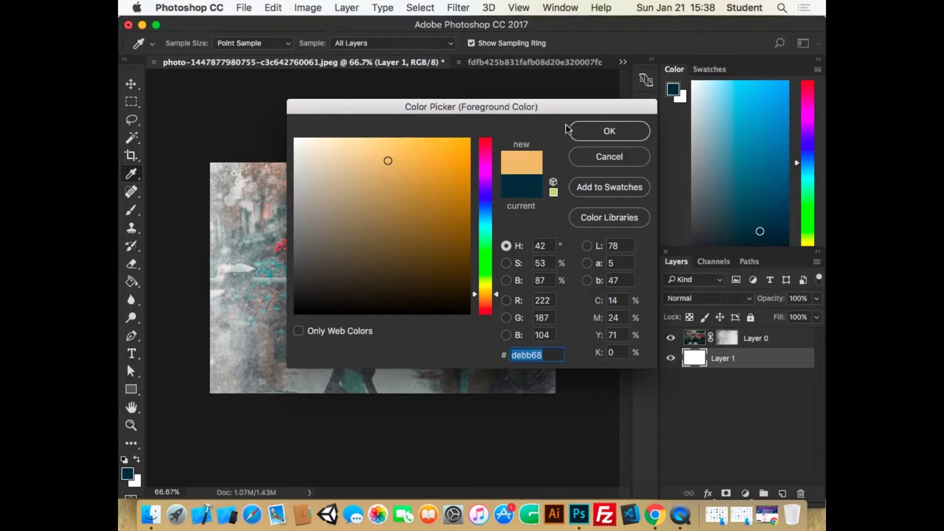
pyautogui.click(618, 131)
pyautogui.press('g')
pyautogui.click(329, 264)
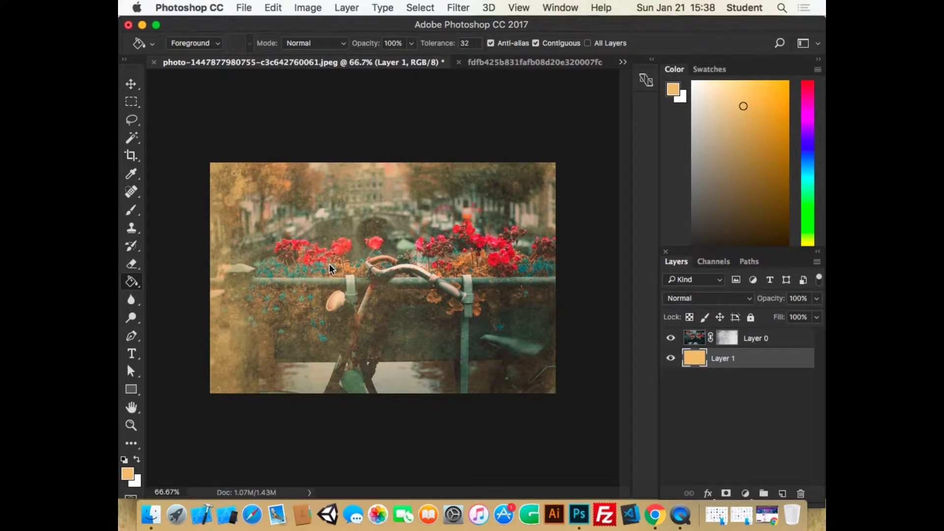
# Set the foreground colour to the light blue a4baf2 and fill Layer 1 with it using the Paint Bucket
pyautogui.click(127, 473)
pyautogui.click(485, 205)
pyautogui.click(351, 147)
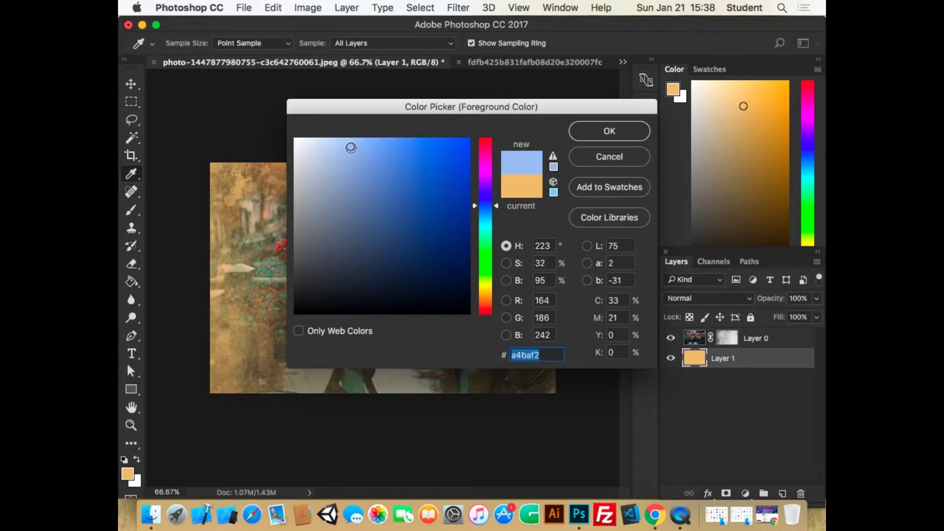
pyautogui.click(609, 131)
pyautogui.press('g')
pyautogui.click(484, 234)
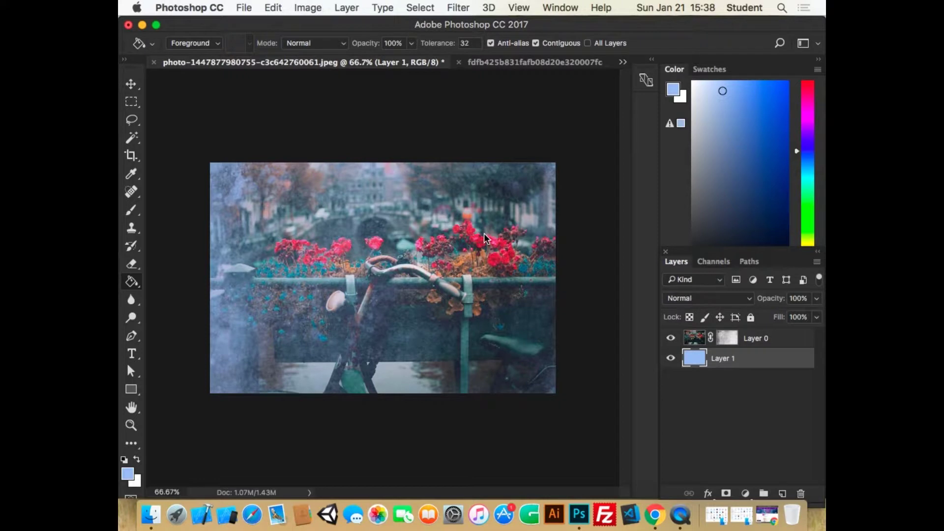
# Swap the foreground colour to white, refill Layer 1 with it, and return to the Move tool
pyautogui.click(137, 459)
pyautogui.click(311, 275)
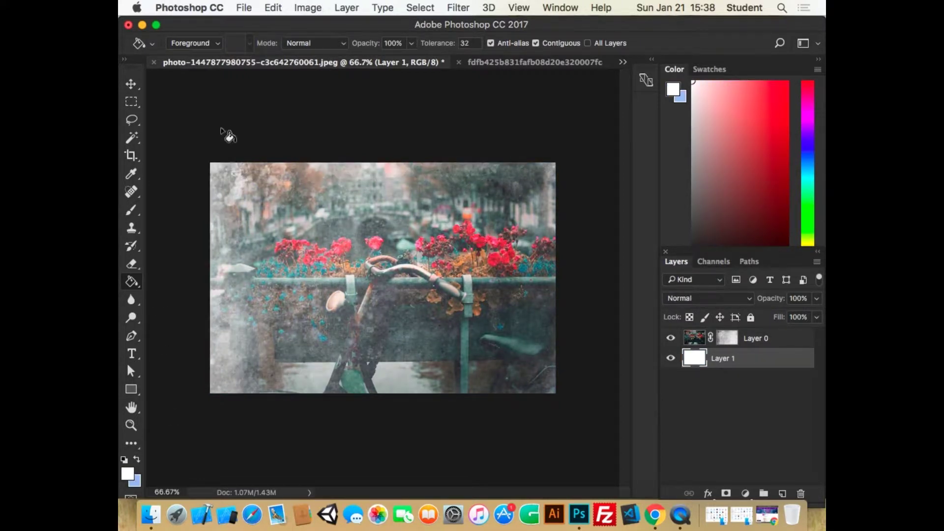
pyautogui.click(137, 81)
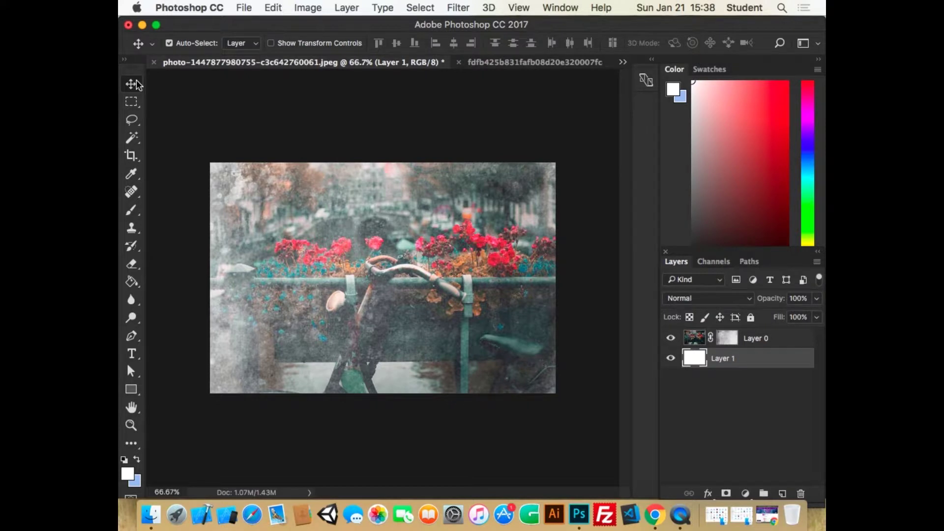
pyautogui.click(785, 350)
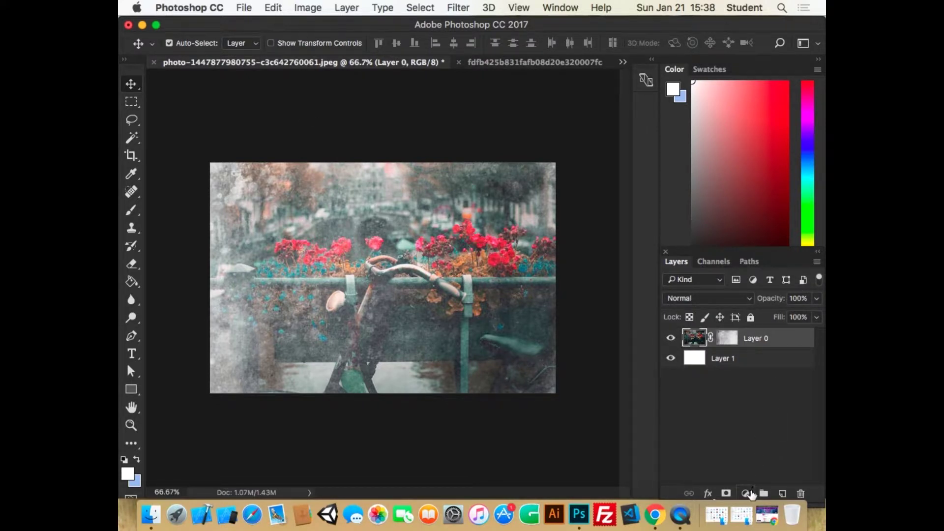
pyautogui.click(746, 493)
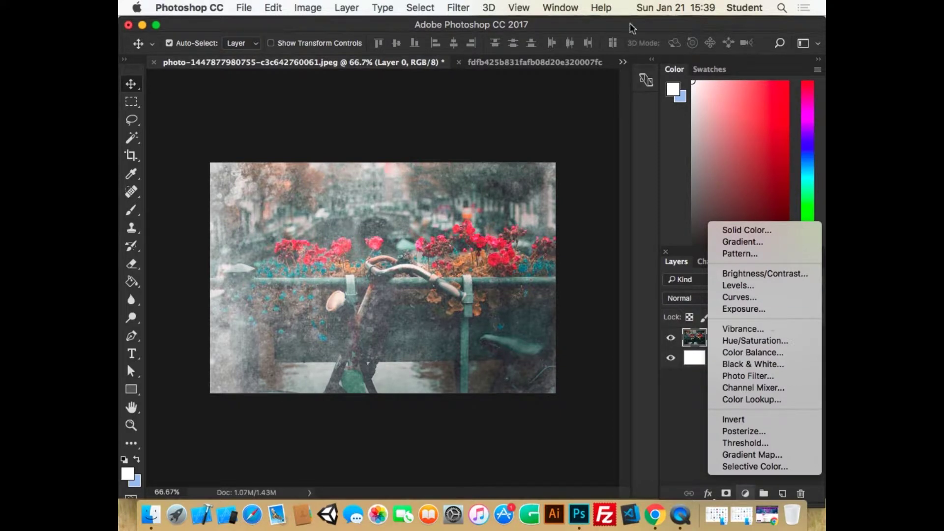
pyautogui.click(623, 62)
pyautogui.click(626, 62)
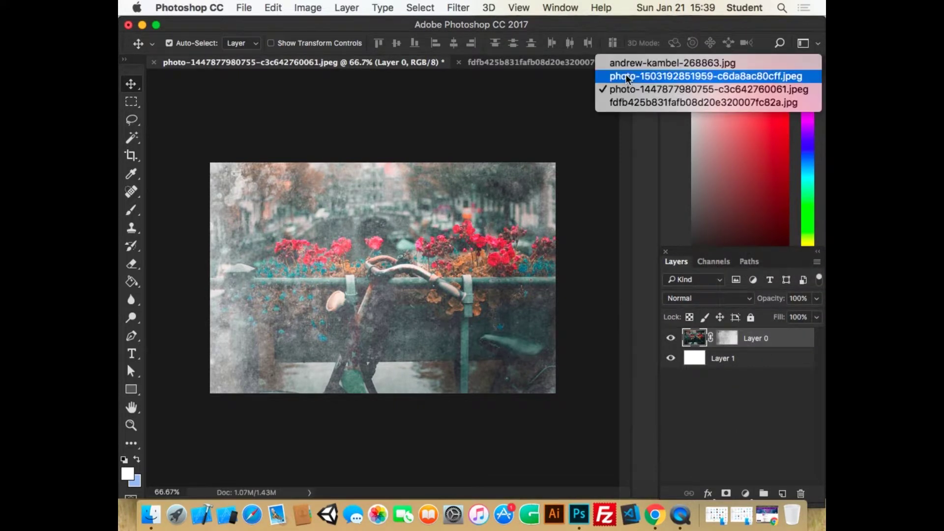
pyautogui.click(626, 76)
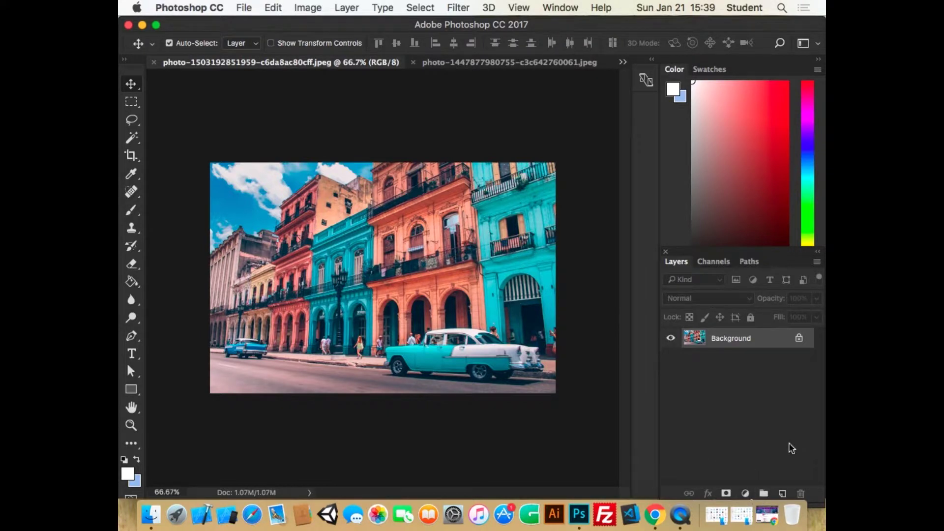
pyautogui.click(799, 338)
# Add a Levels adjustment layer above the street photo and try to open its settings
pyautogui.click(746, 493)
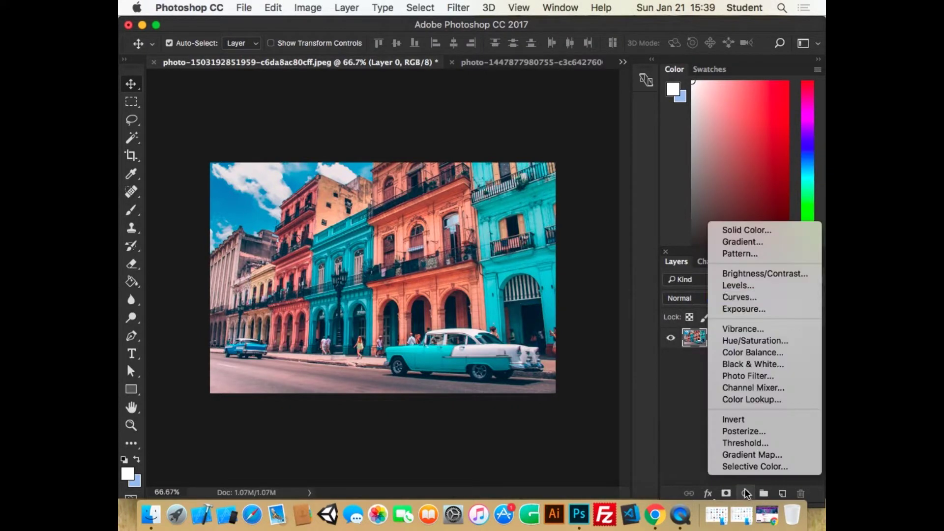
pyautogui.click(733, 282)
pyautogui.moveTo(776, 289); pyautogui.dragTo(779, 293)
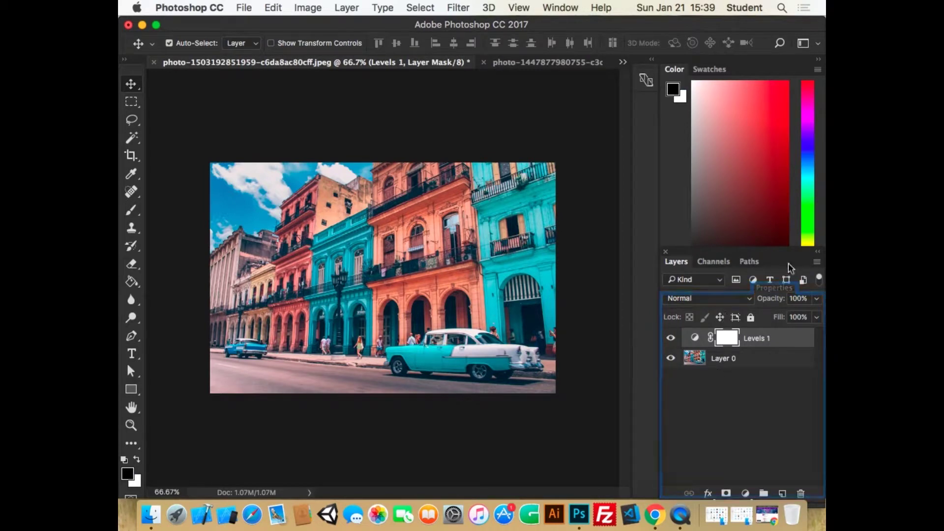
pyautogui.click(753, 280)
pyautogui.click(754, 281)
pyautogui.click(754, 280)
pyautogui.click(753, 280)
pyautogui.click(697, 339)
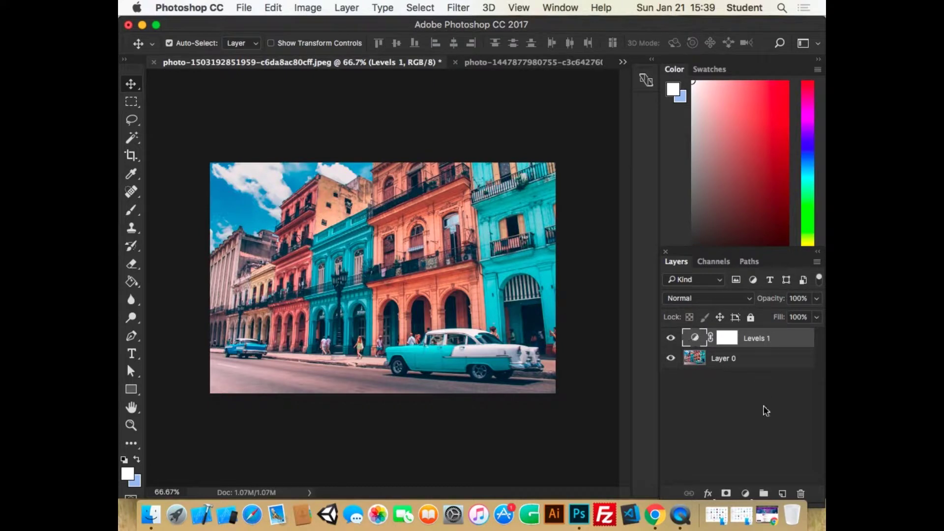
# Add a second Levels adjustment layer, try to open its settings, and cancel out of the mask refinement workspace
pyautogui.click(745, 493)
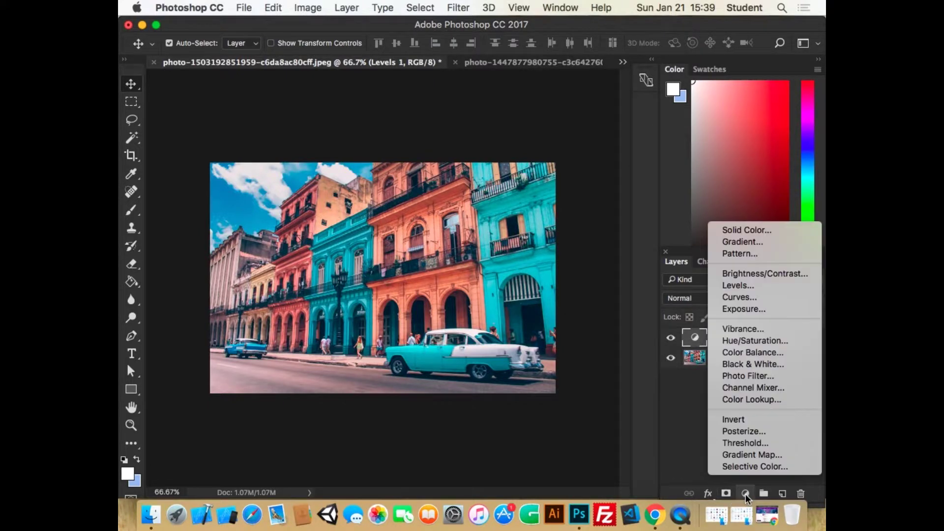
pyautogui.click(737, 285)
pyautogui.click(695, 338)
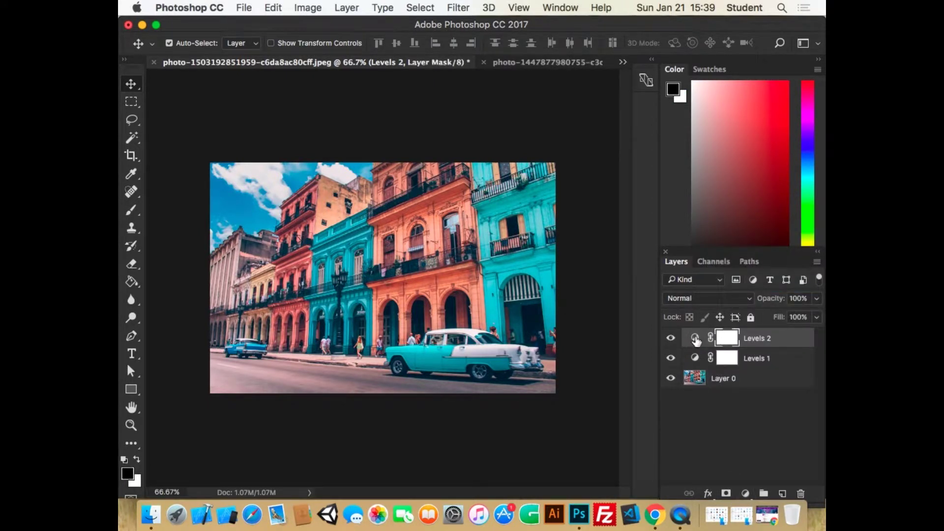
pyautogui.press('super+alt+r')
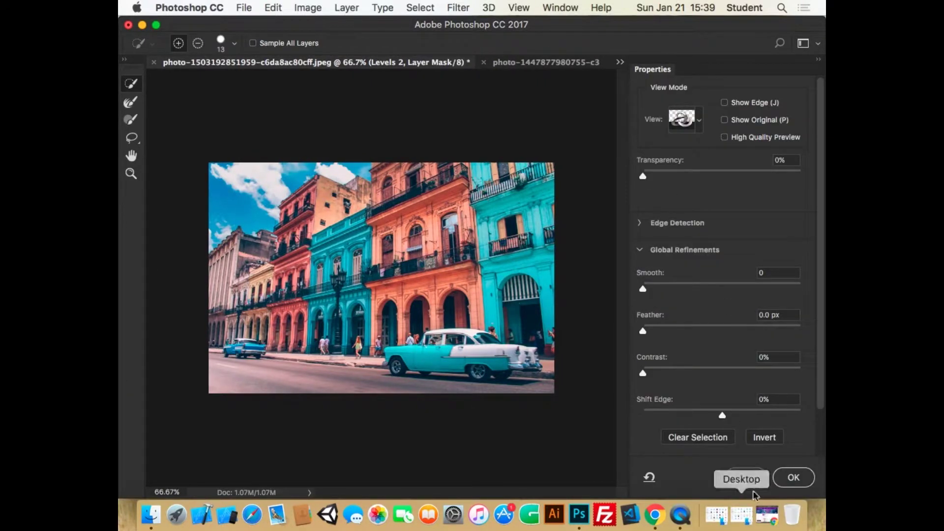
pyautogui.click(743, 477)
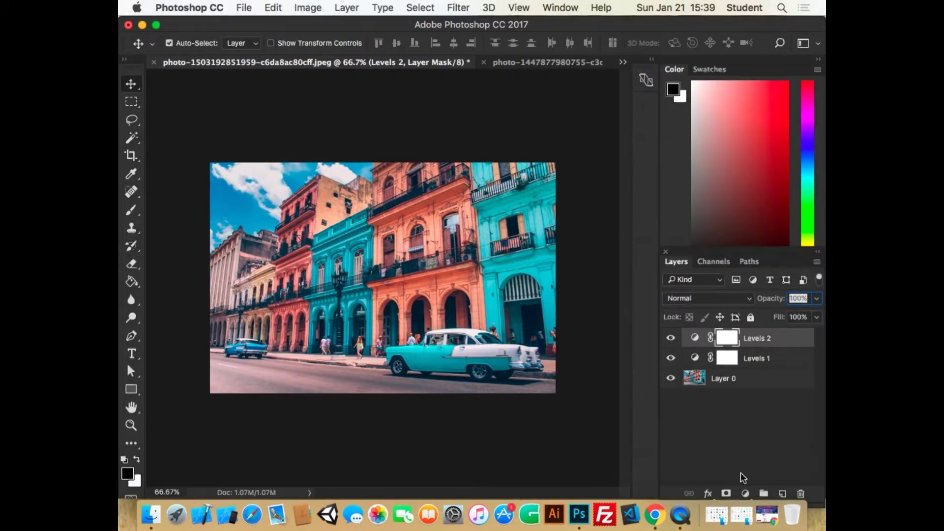
# Delete both Levels adjustment layers from the street photo
pyautogui.keyDown('shift'); pyautogui.click(771, 359); pyautogui.keyUp('shift')
pyautogui.click(801, 493)
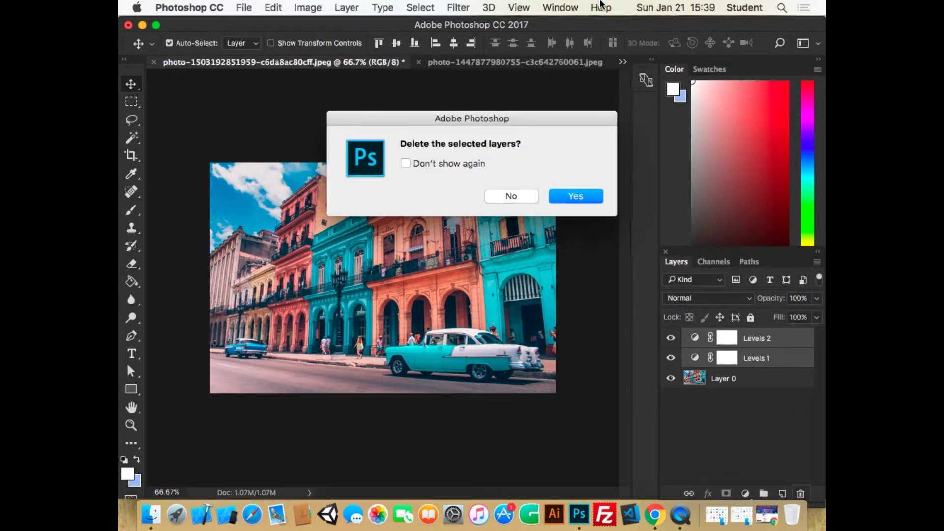
pyautogui.click(575, 196)
# Switch the workspace layout from Essentials to Painting
pyautogui.click(560, 7)
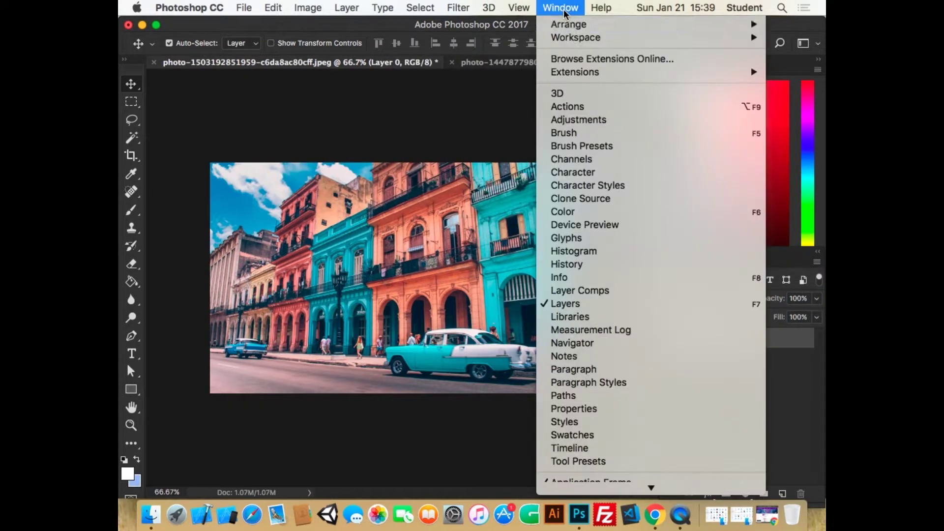
pyautogui.moveTo(575, 42)
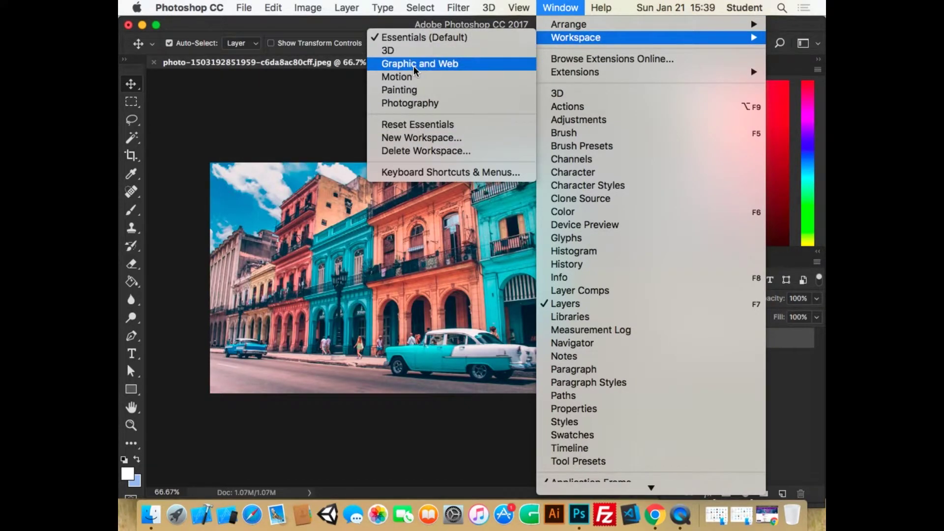
pyautogui.click(410, 91)
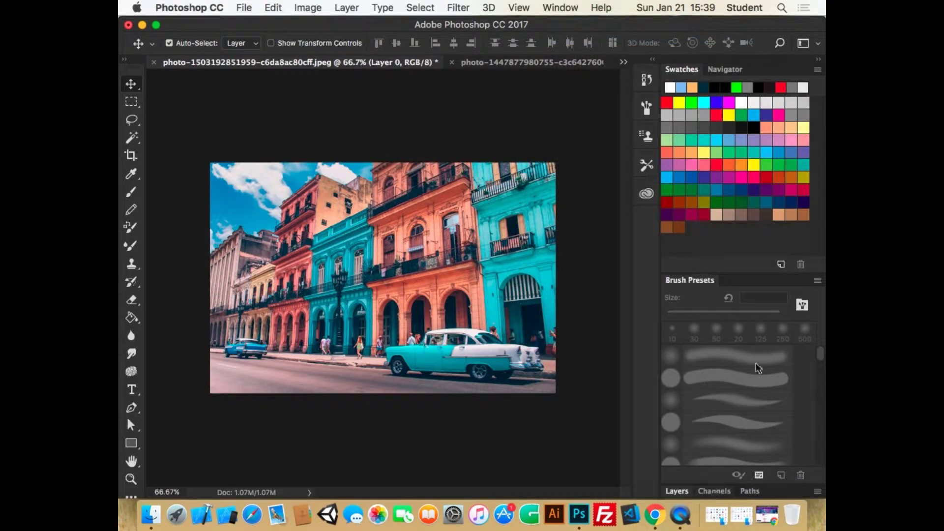
# Close the Brush Presets panel and detach the Layers panel, placing it just below the Swatches panel
pyautogui.click(818, 280)
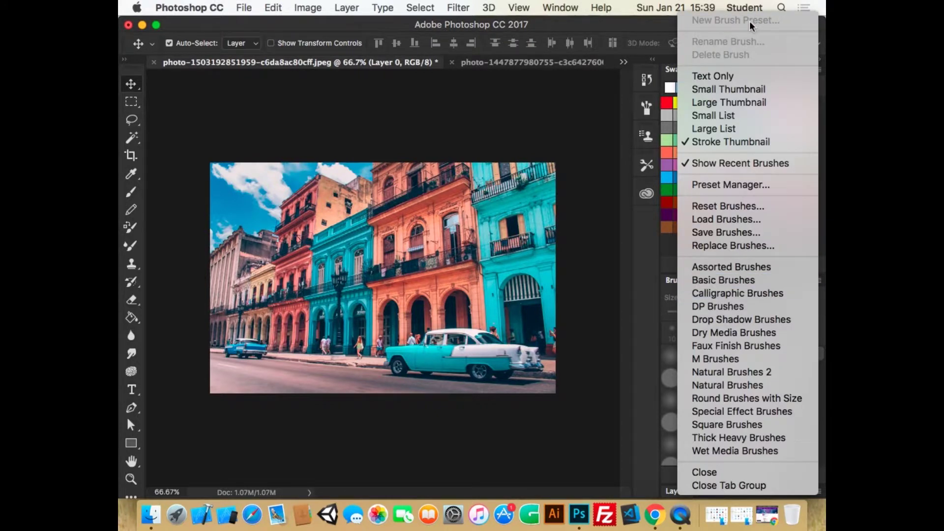
pyautogui.click(698, 475)
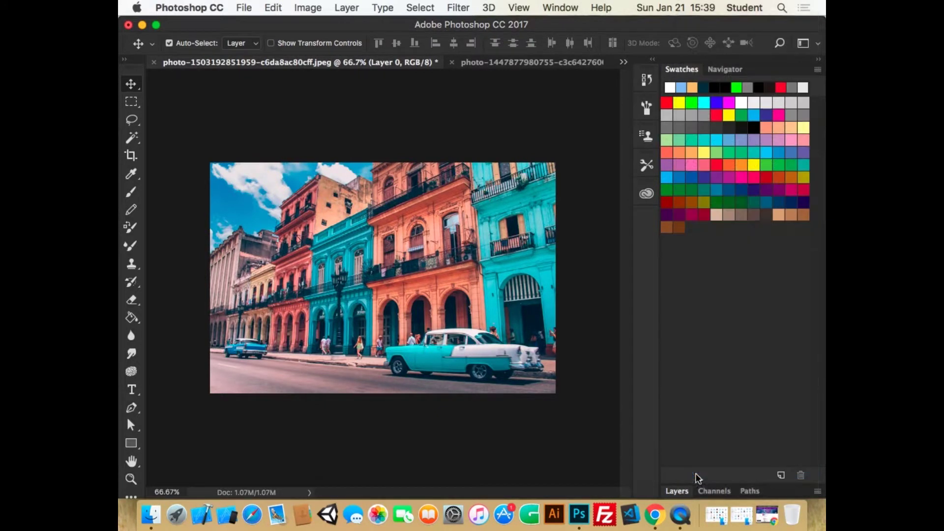
pyautogui.moveTo(696, 488); pyautogui.dragTo(684, 261)
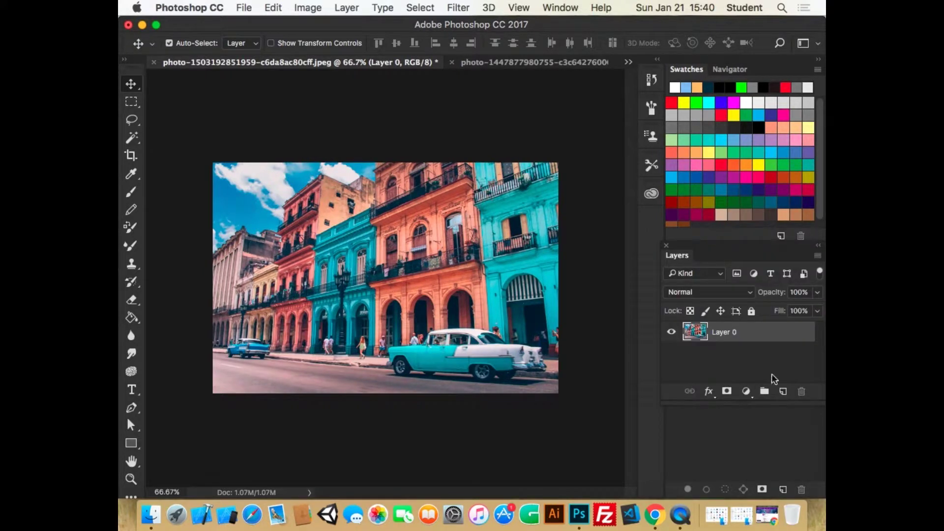
# Add a Levels adjustment layer above the street photo and set its white input level to 240
pyautogui.click(746, 391)
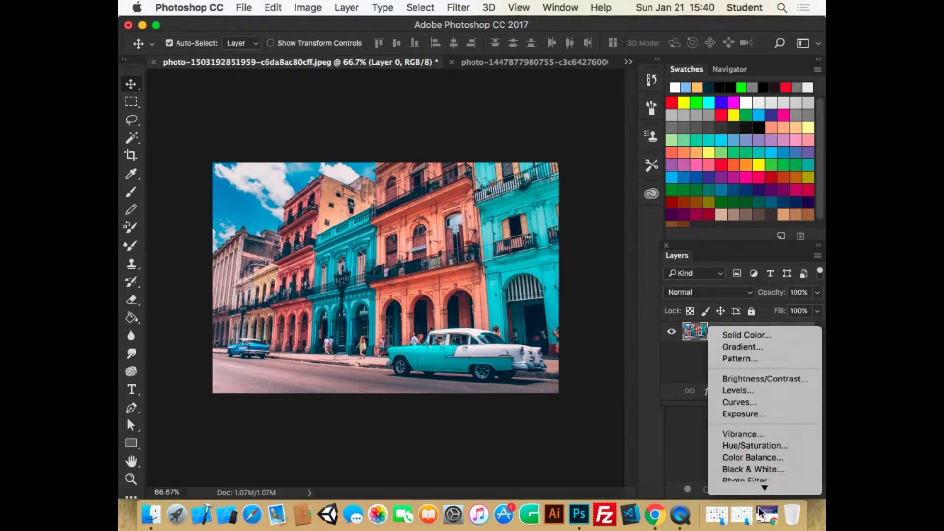
pyautogui.click(754, 355)
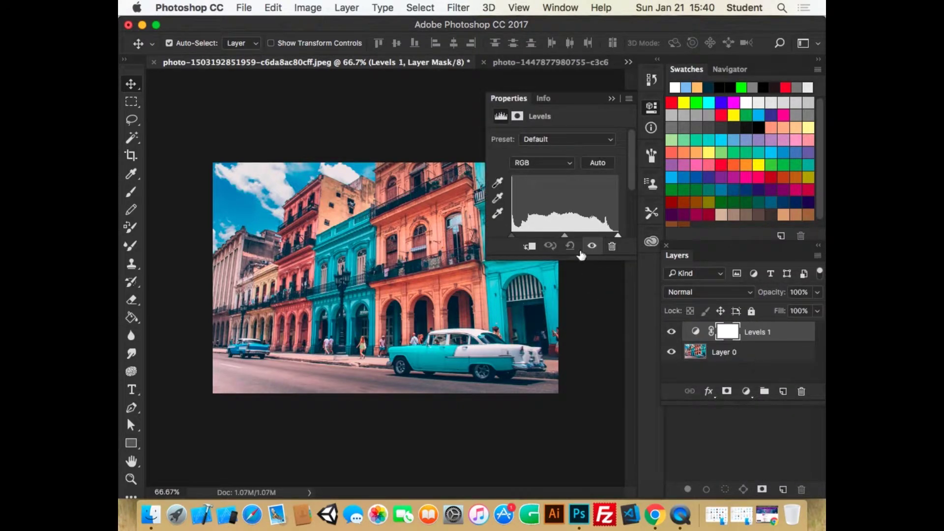
pyautogui.moveTo(574, 260); pyautogui.dragTo(573, 358)
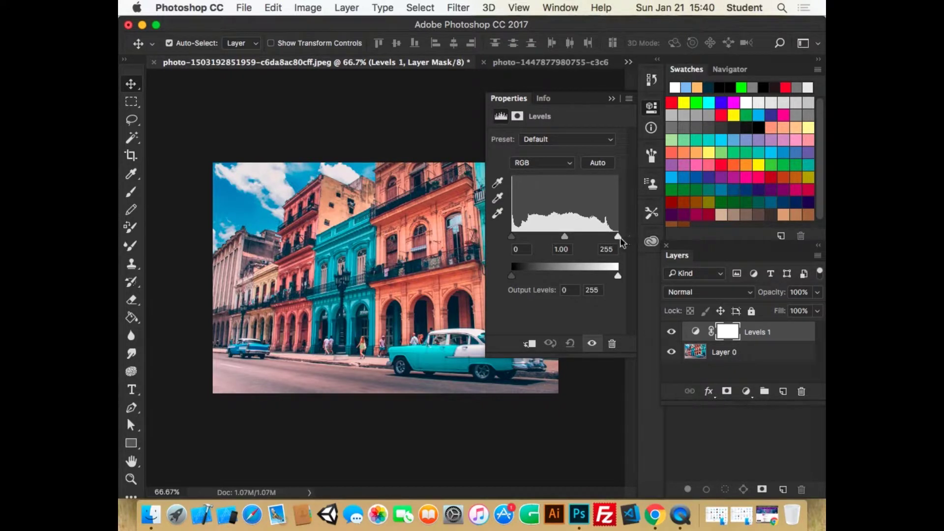
pyautogui.moveTo(618, 237); pyautogui.dragTo(657, 246)
pyautogui.moveTo(513, 242)
pyautogui.mouseDown()
pyautogui.moveTo(546, 246)
pyautogui.moveTo(511, 240)
pyautogui.mouseUp()
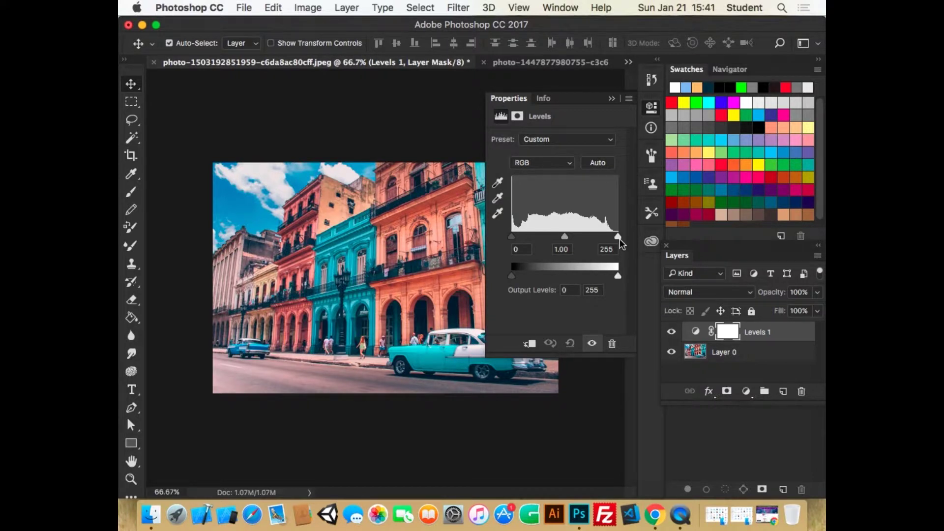
pyautogui.moveTo(619, 237); pyautogui.dragTo(612, 237)
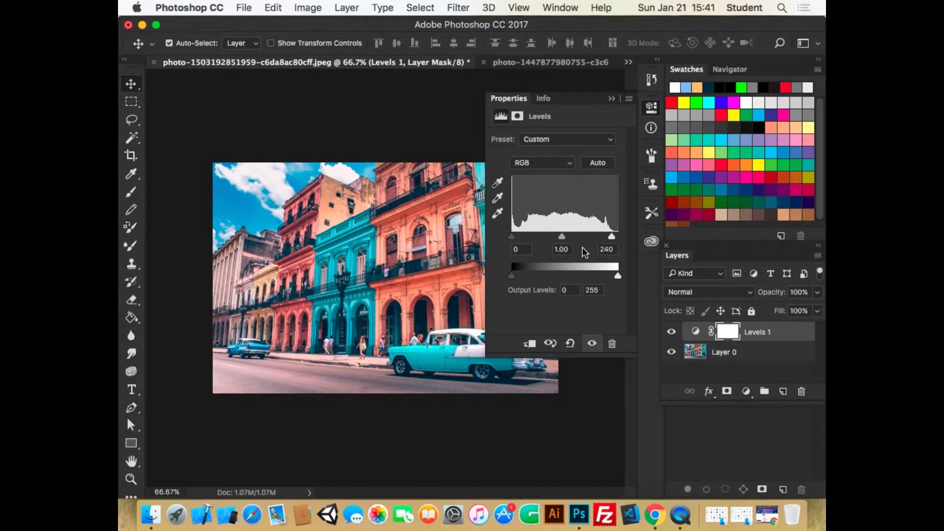
# Try adjusting the Levels output range, return it to 0 and 255, and collapse the Levels properties
pyautogui.moveTo(511, 275)
pyautogui.mouseDown()
pyautogui.moveTo(541, 279)
pyautogui.moveTo(507, 283)
pyautogui.moveTo(565, 283)
pyautogui.moveTo(506, 283)
pyautogui.mouseUp()
pyautogui.moveTo(618, 277); pyautogui.dragTo(698, 300)
pyautogui.moveTo(512, 274)
pyautogui.mouseDown()
pyautogui.moveTo(525, 276)
pyautogui.moveTo(511, 275)
pyautogui.mouseUp()
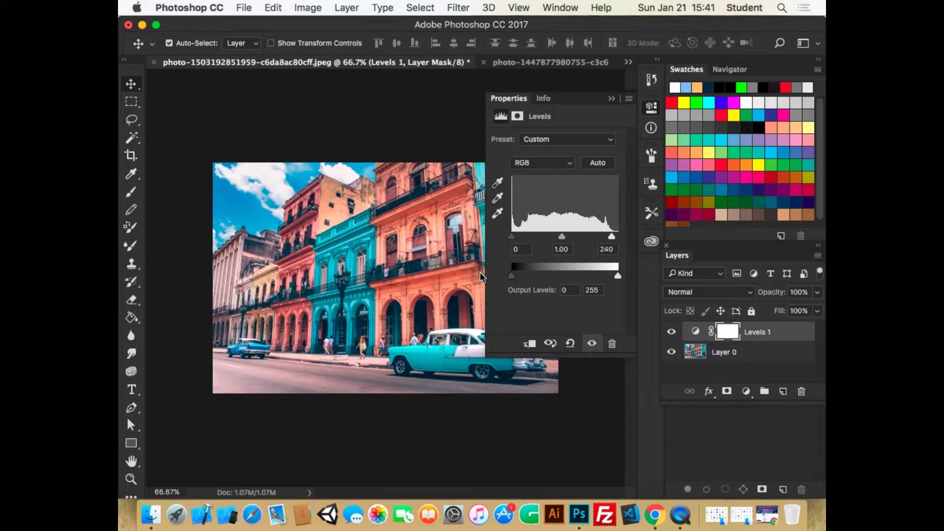
pyautogui.click(613, 100)
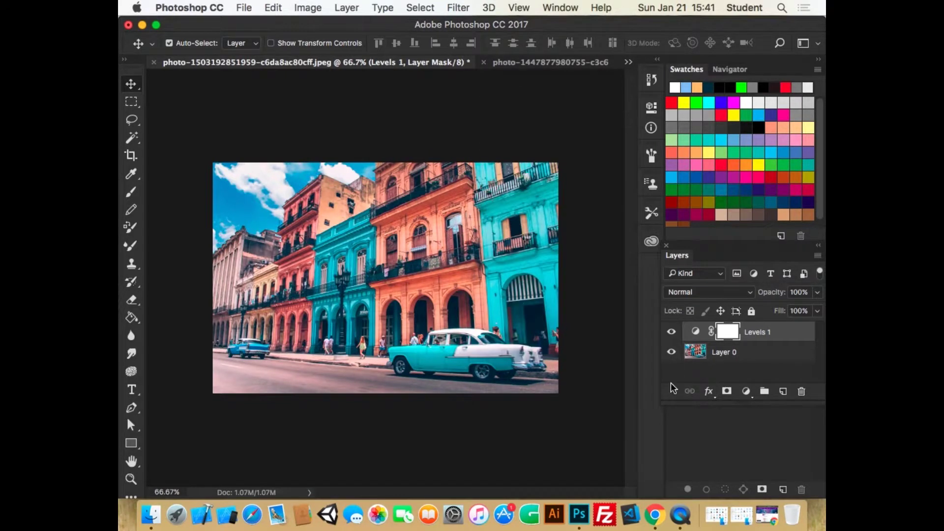
# Enlarge the Layers panel and add a bright sky-blue Solid Color fill layer above the Levels adjustment
pyautogui.moveTo(757, 400); pyautogui.dragTo(753, 440)
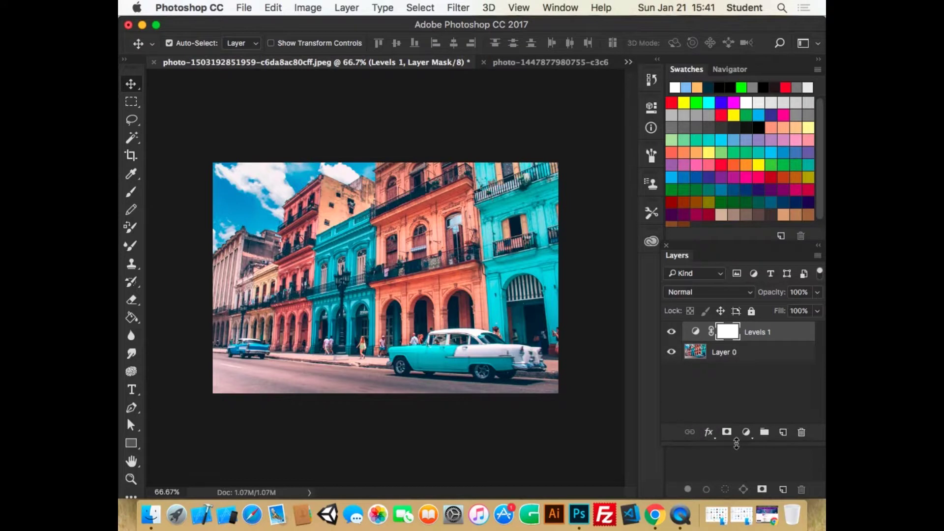
pyautogui.click(748, 433)
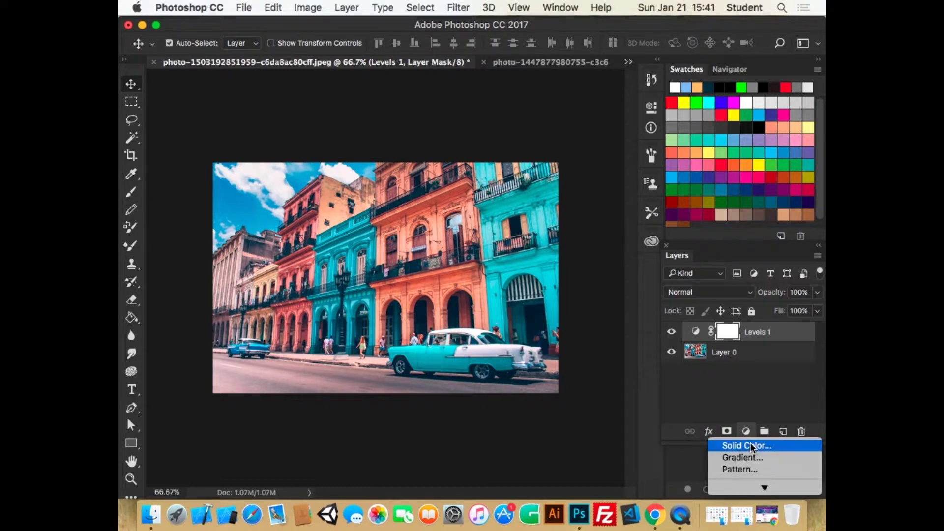
pyautogui.click(751, 446)
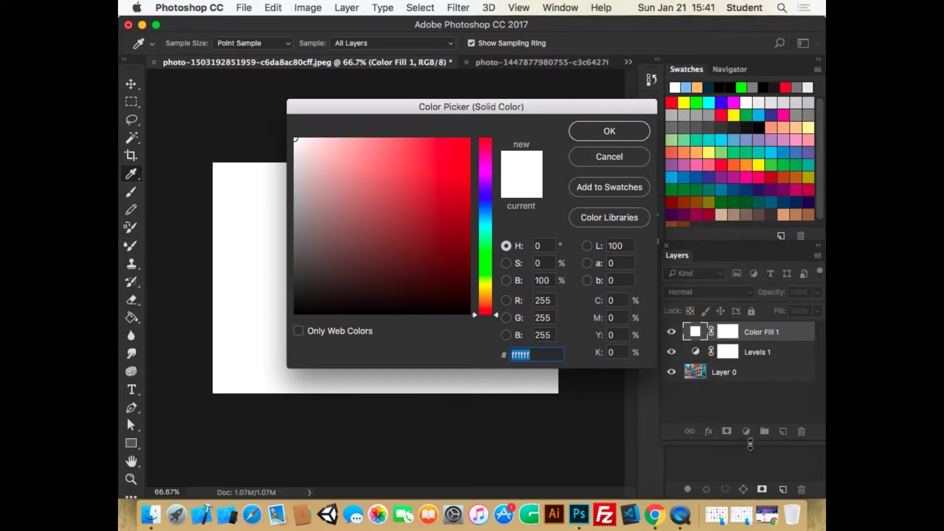
pyautogui.moveTo(468, 147); pyautogui.dragTo(415, 138)
pyautogui.click(486, 217)
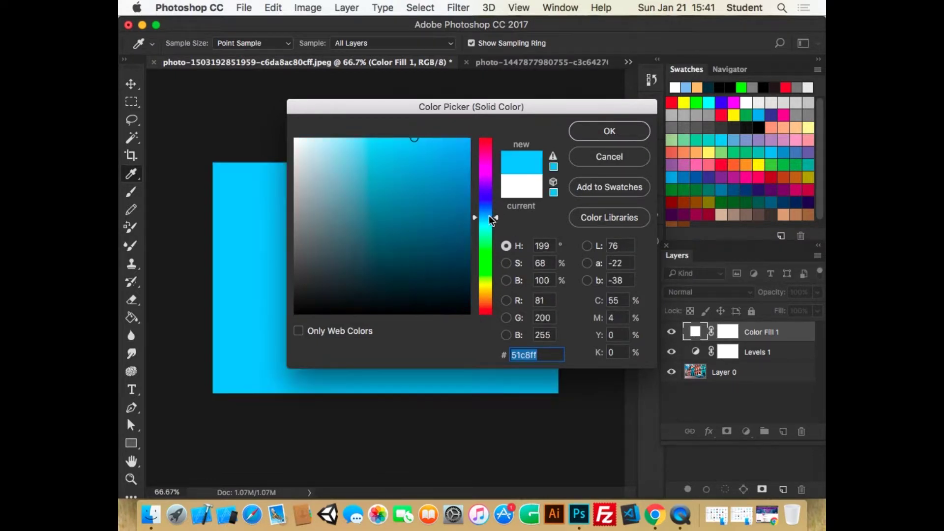
pyautogui.click(426, 181)
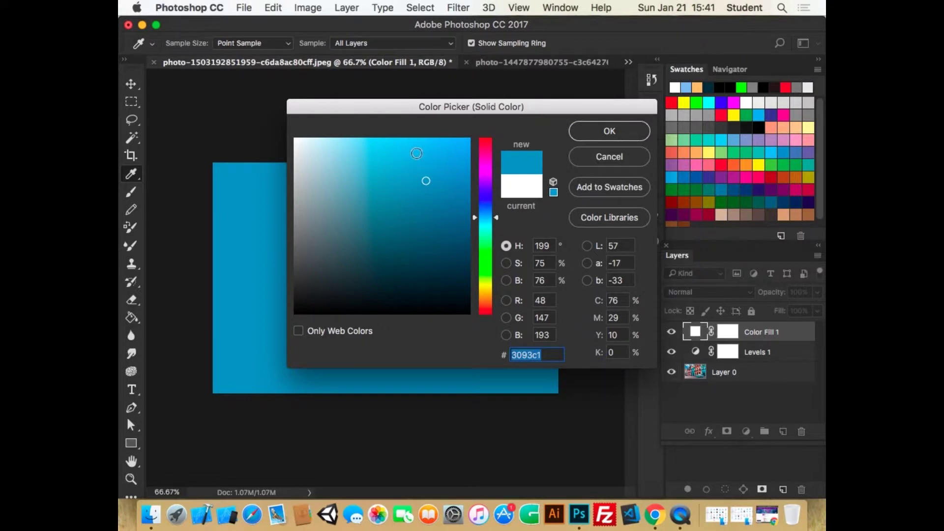
pyautogui.click(416, 153)
pyautogui.click(595, 130)
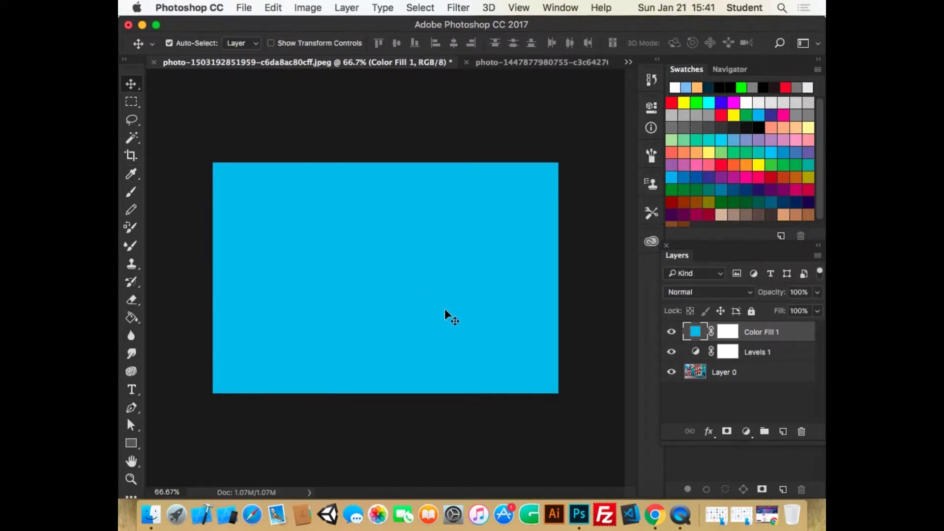
# Try the Screen, Lighten, Overlay and Difference blend modes on the blue fill layer
pyautogui.click(688, 293)
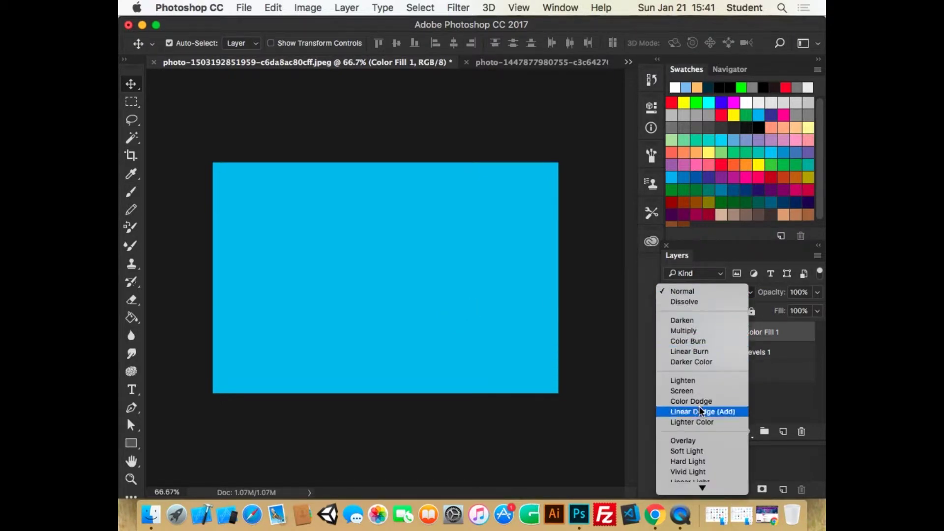
pyautogui.click(686, 391)
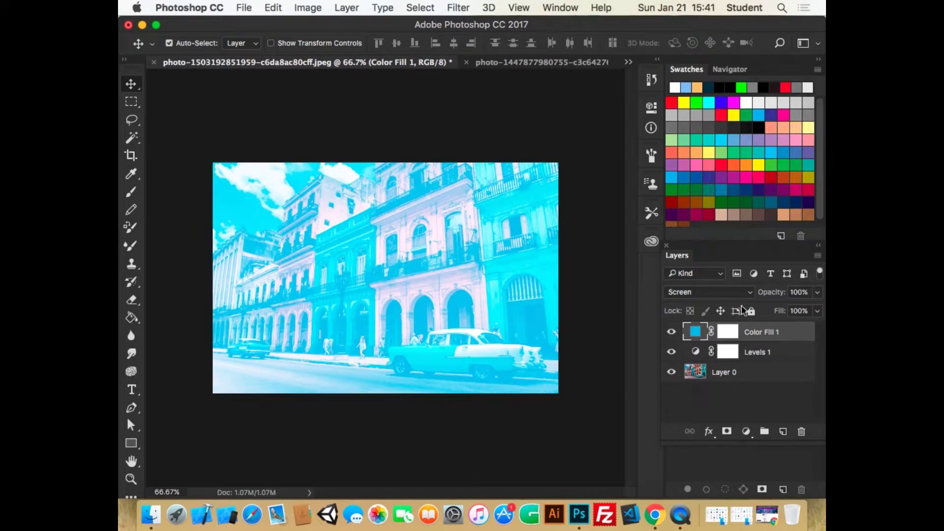
pyautogui.click(723, 292)
pyautogui.click(707, 282)
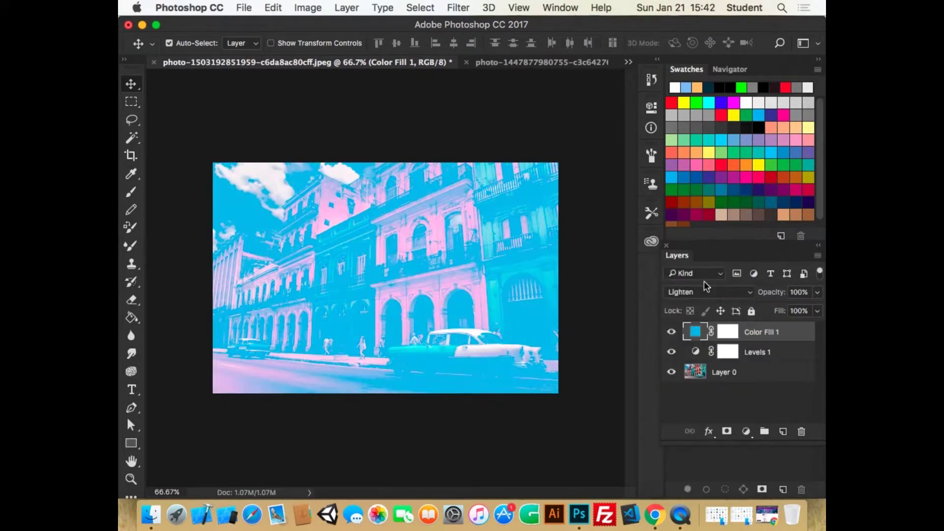
pyautogui.click(707, 293)
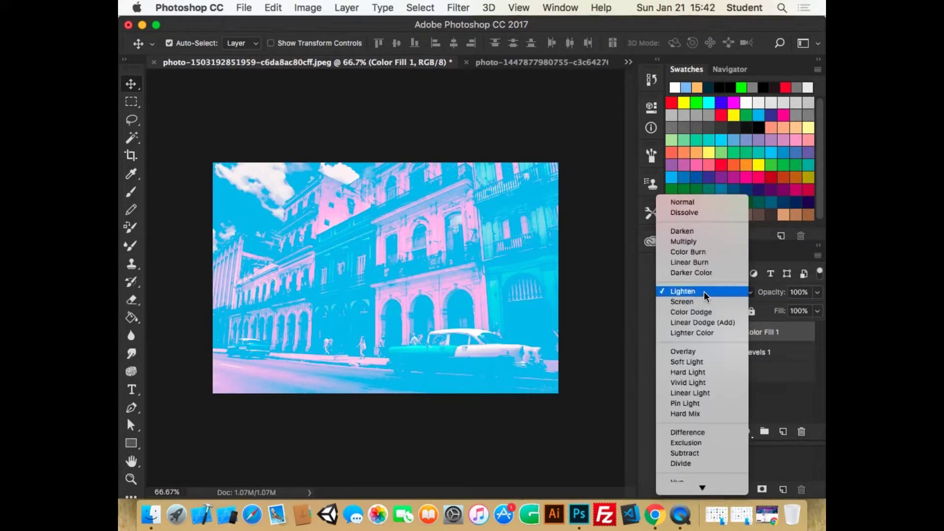
pyautogui.click(699, 352)
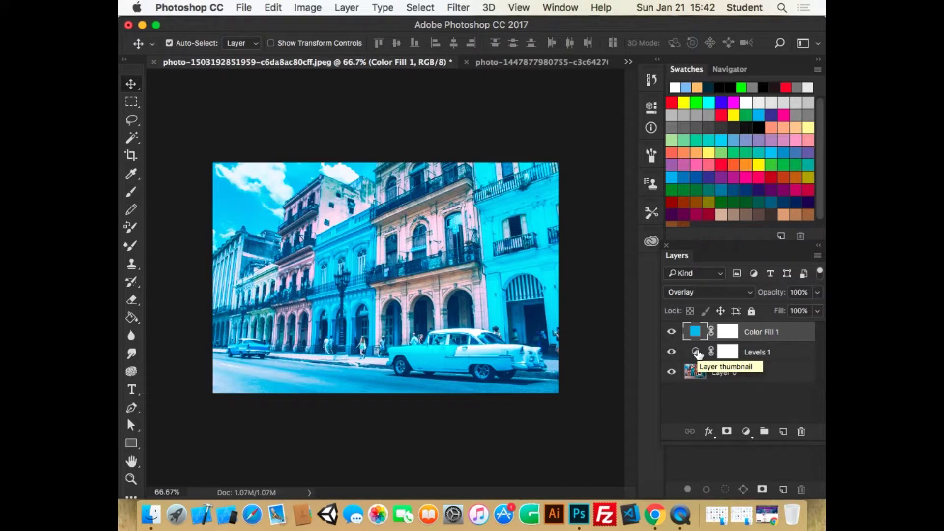
pyautogui.click(708, 293)
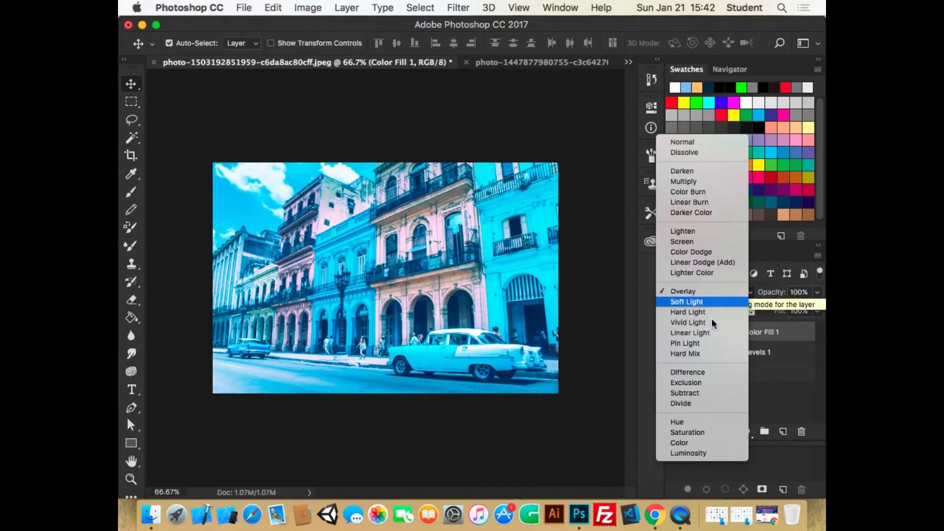
pyautogui.click(689, 372)
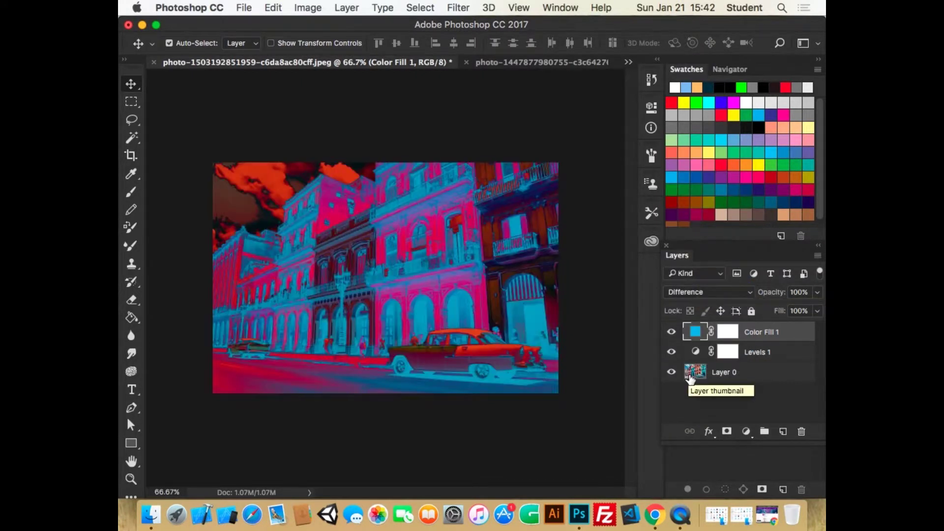
# Set the blue fill layer's blend mode to Hue and compare the photo with the layer hidden and shown
pyautogui.click(710, 295)
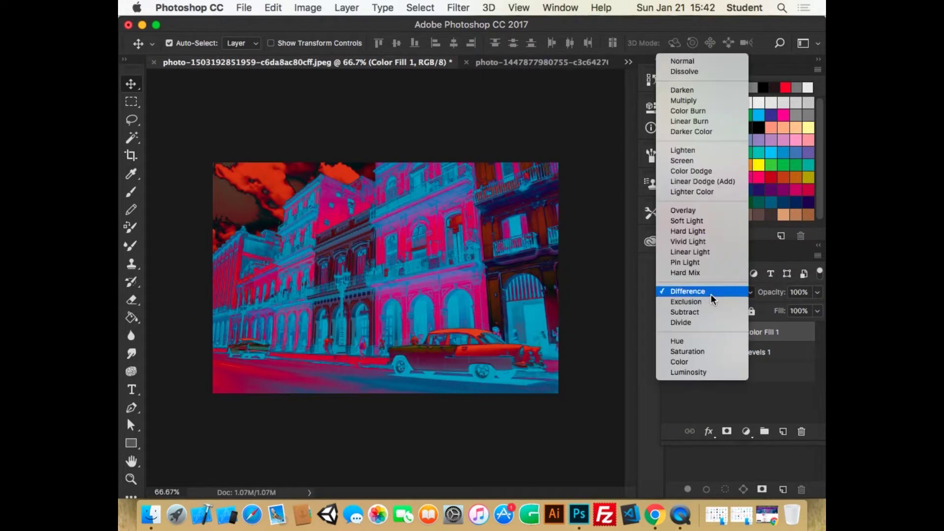
pyautogui.click(696, 344)
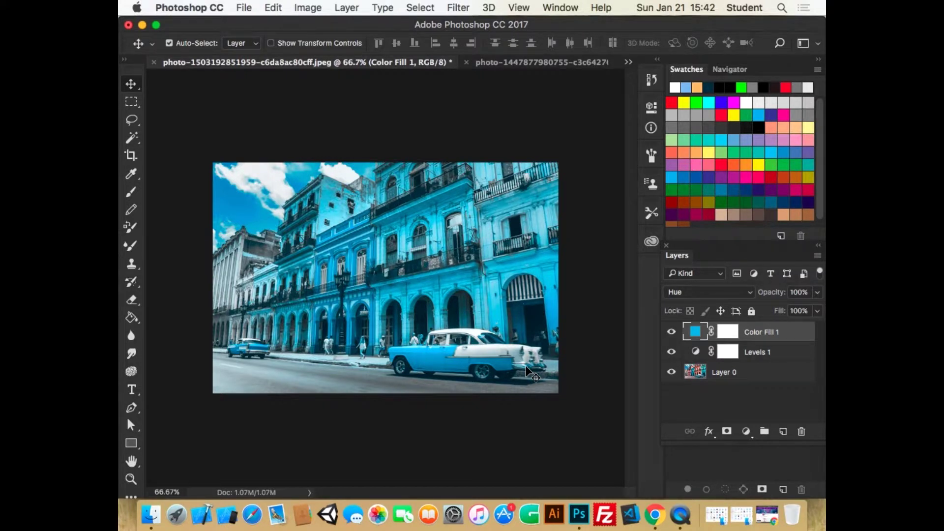
pyautogui.click(671, 332)
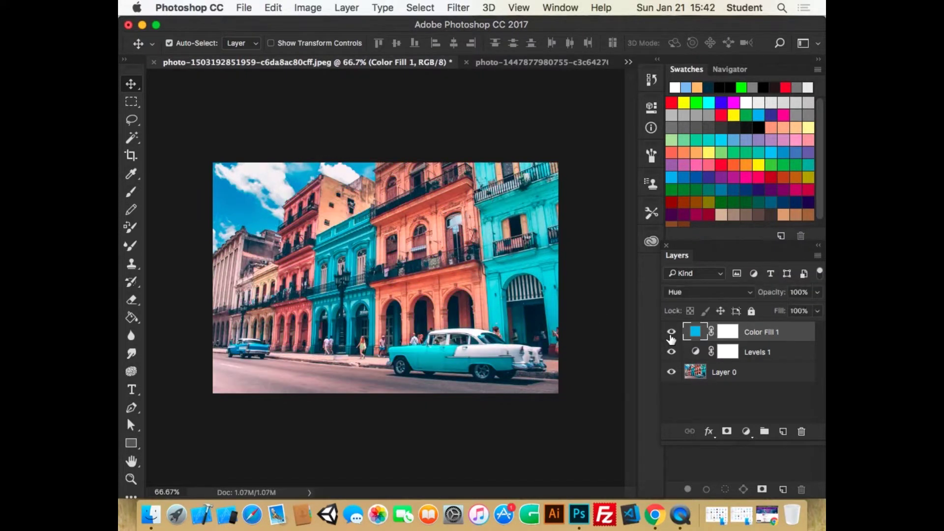
pyautogui.click(671, 334)
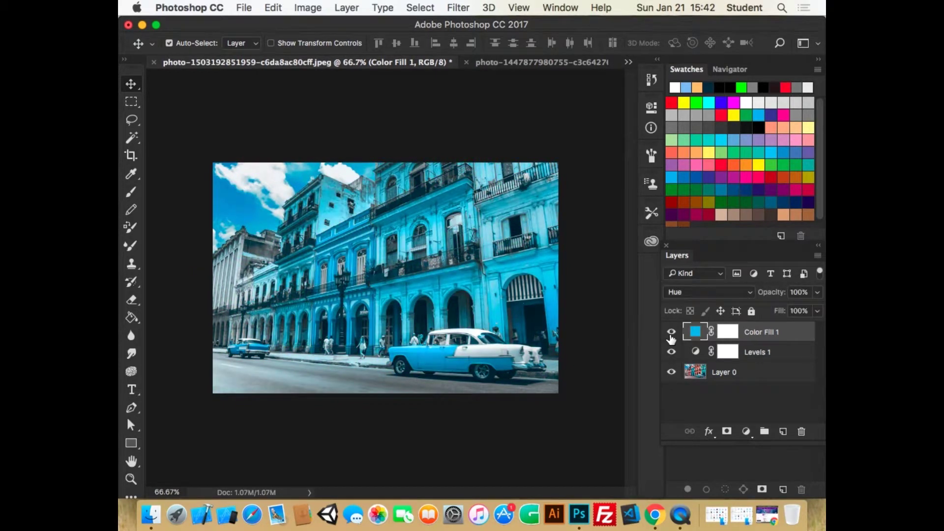
# Detach the toolbar and edit the blue fill layer's mask with the Brush tool, limiting the tint mainly to the large car
pyautogui.click(728, 334)
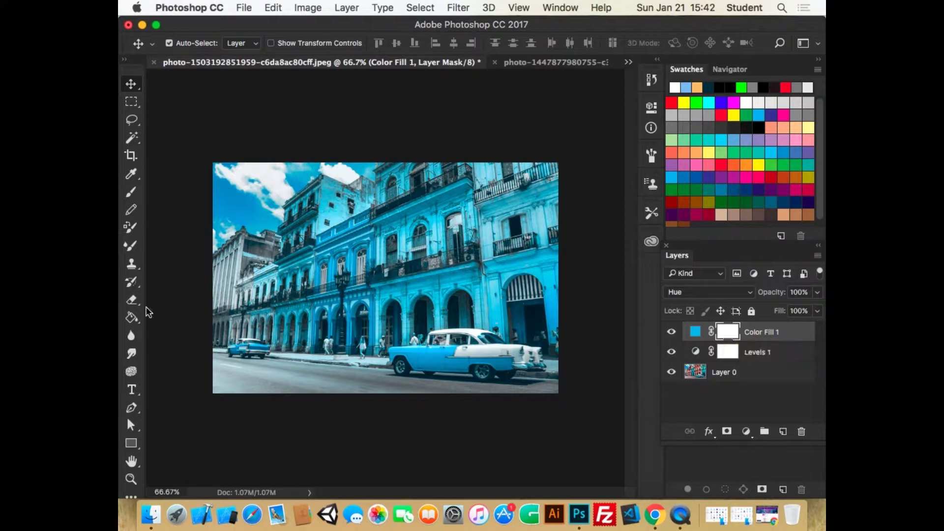
pyautogui.press('j')
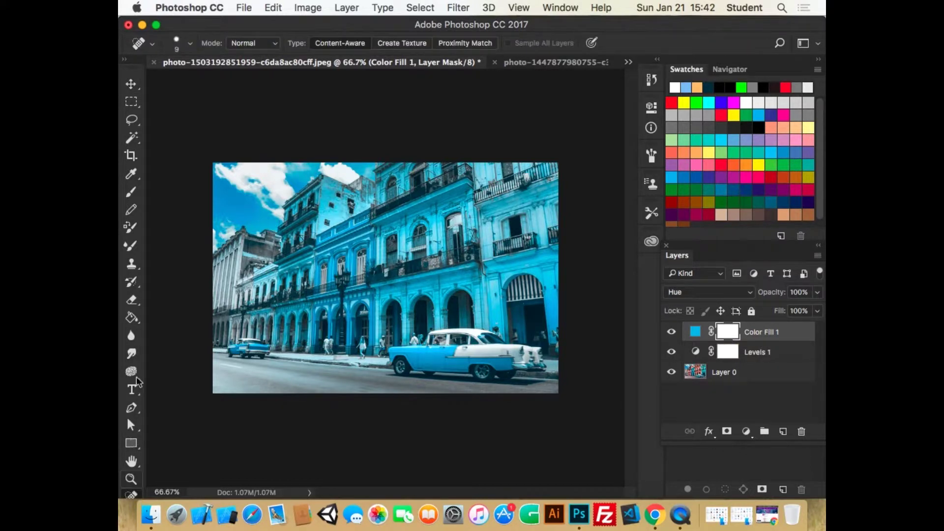
pyautogui.moveTo(126, 60); pyautogui.dragTo(180, 22)
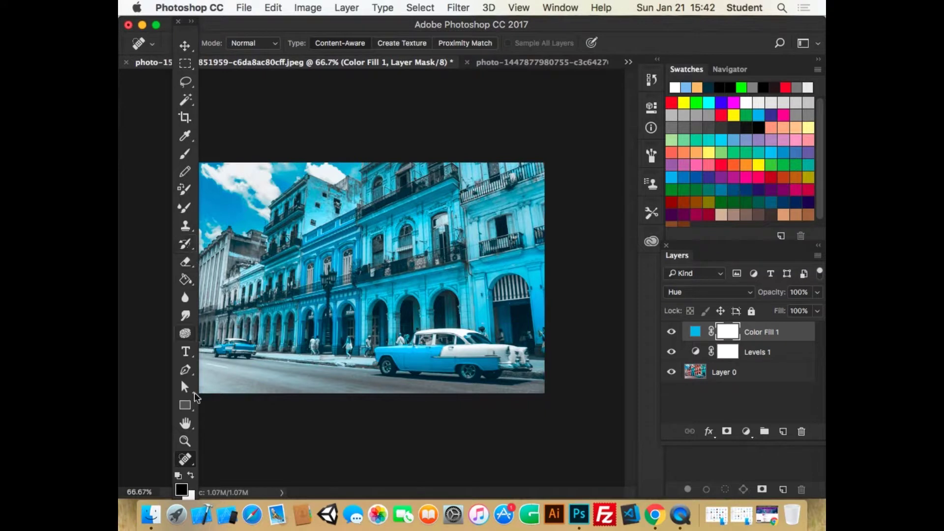
pyautogui.click(185, 154)
pyautogui.click(320, 229)
pyautogui.moveTo(324, 234)
pyautogui.mouseDown()
pyautogui.moveTo(259, 230)
pyautogui.moveTo(261, 326)
pyautogui.moveTo(284, 312)
pyautogui.moveTo(293, 347)
pyautogui.moveTo(280, 377)
pyautogui.moveTo(231, 188)
pyautogui.moveTo(212, 171)
pyautogui.moveTo(223, 370)
pyautogui.moveTo(248, 395)
pyautogui.moveTo(289, 370)
pyautogui.moveTo(336, 378)
pyautogui.moveTo(340, 370)
pyautogui.moveTo(359, 177)
pyautogui.moveTo(529, 186)
pyautogui.moveTo(452, 160)
pyautogui.moveTo(370, 193)
pyautogui.moveTo(388, 199)
pyautogui.moveTo(381, 250)
pyautogui.moveTo(350, 278)
pyautogui.moveTo(486, 230)
pyautogui.moveTo(417, 216)
pyautogui.moveTo(467, 179)
pyautogui.moveTo(535, 173)
pyautogui.moveTo(539, 243)
pyautogui.moveTo(487, 272)
pyautogui.moveTo(365, 285)
pyautogui.moveTo(496, 284)
pyautogui.moveTo(542, 299)
pyautogui.moveTo(411, 303)
pyautogui.moveTo(361, 321)
pyautogui.moveTo(346, 352)
pyautogui.moveTo(357, 388)
pyautogui.moveTo(377, 399)
pyautogui.moveTo(505, 410)
pyautogui.moveTo(546, 391)
pyautogui.moveTo(560, 355)
pyautogui.moveTo(552, 320)
pyautogui.moveTo(458, 305)
pyautogui.moveTo(391, 320)
pyautogui.mouseUp()
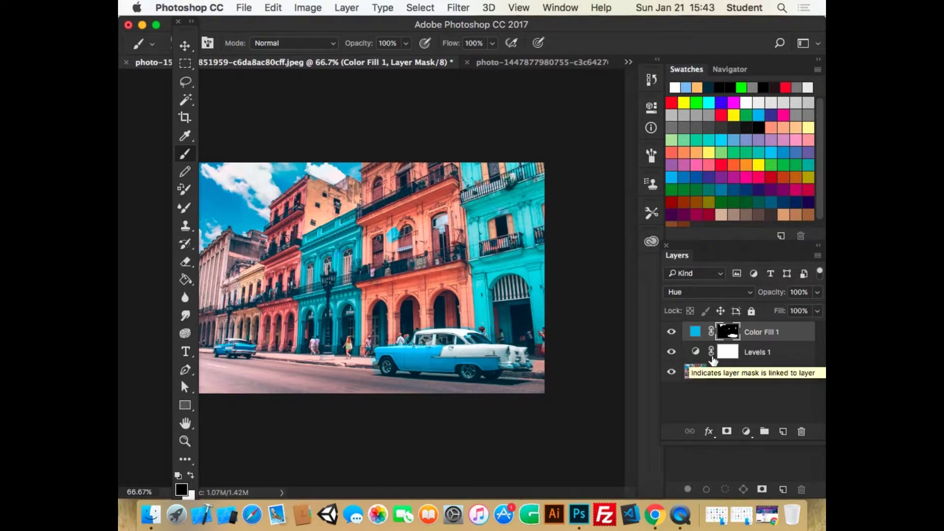
# Outline the large car with a closed Pen shape about 418 by 137 px and set its stroke to none
pyautogui.click(190, 375)
pyautogui.moveTo(389, 382); pyautogui.dragTo(415, 320)
pyautogui.moveTo(479, 323); pyautogui.dragTo(565, 360)
pyautogui.click(395, 382)
pyautogui.click(297, 42)
pyautogui.click(233, 71)
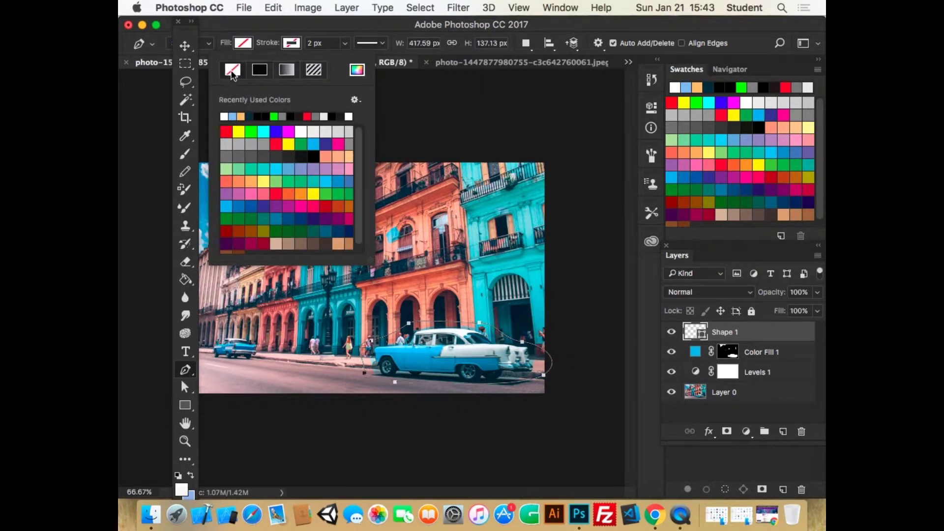
# Make a selection from the car outline and copy that area of Layer 0 to a new layer
pyautogui.rightClick(485, 344)
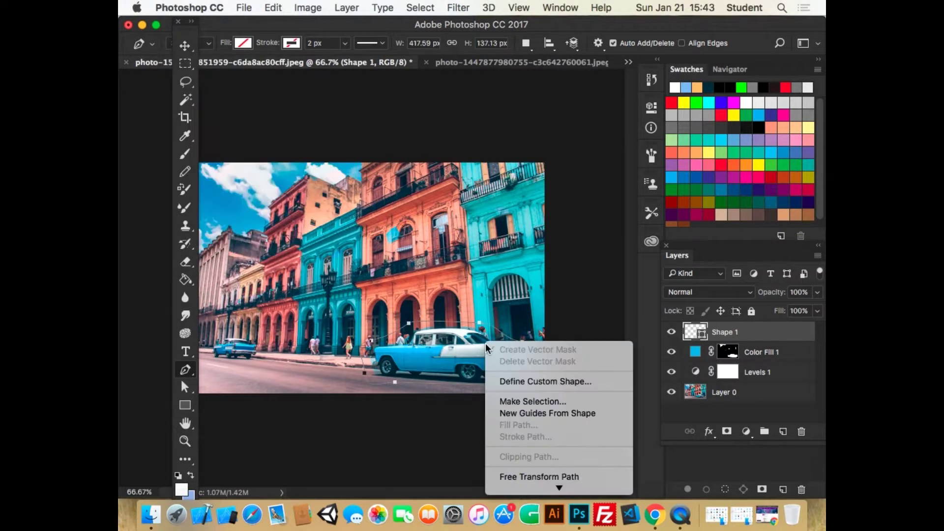
pyautogui.click(526, 401)
pyautogui.click(691, 222)
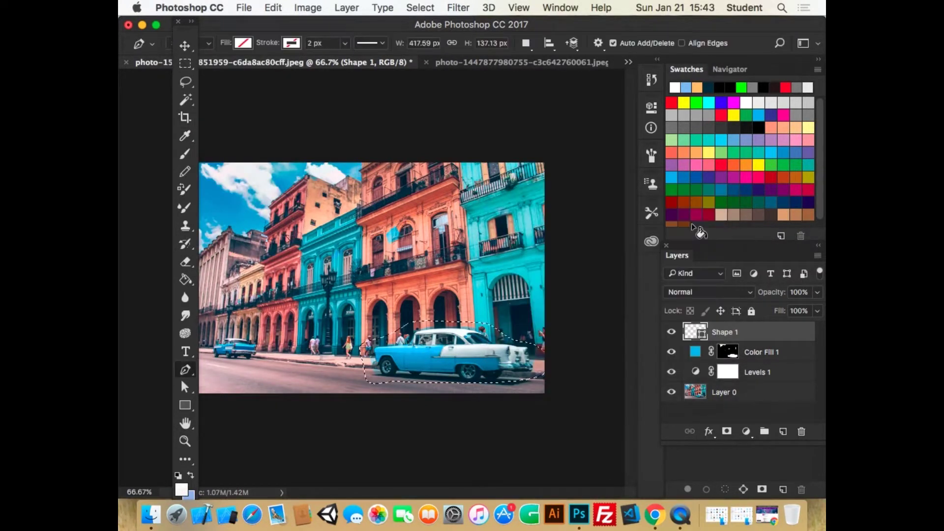
pyautogui.click(745, 393)
pyautogui.press('super+j')
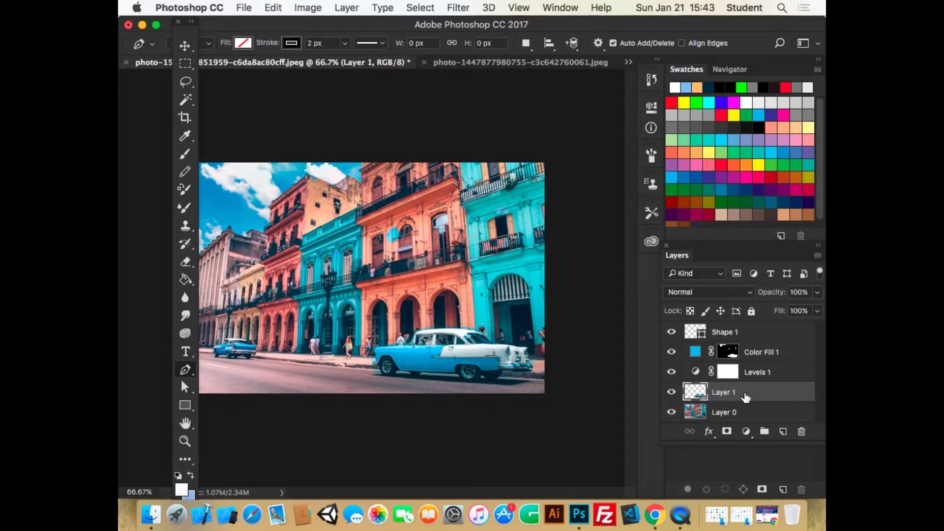
# Clip the Levels adjustment to the copied car layer and toggle the adjustment's visibility to compare its effect
pyautogui.moveTo(756, 394); pyautogui.dragTo(728, 391)
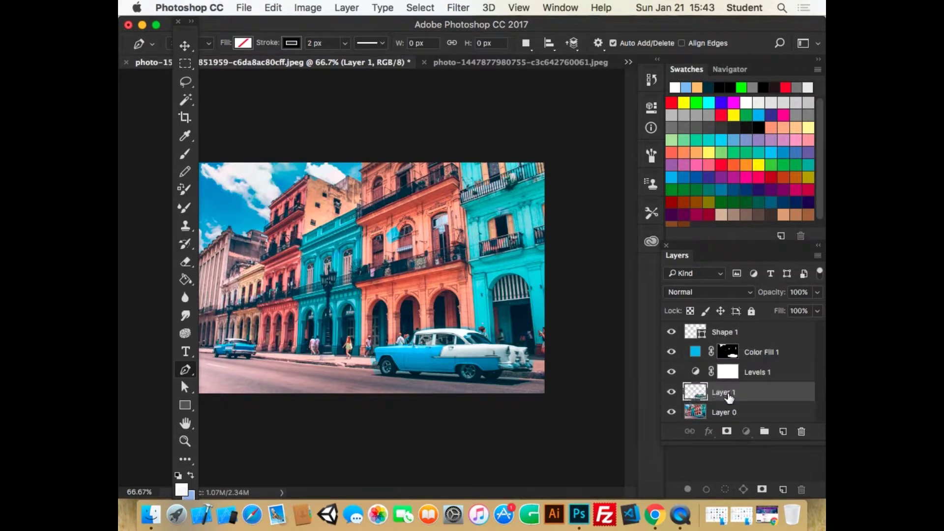
pyautogui.keyDown('alt'); pyautogui.click(707, 378); pyautogui.keyUp('alt')
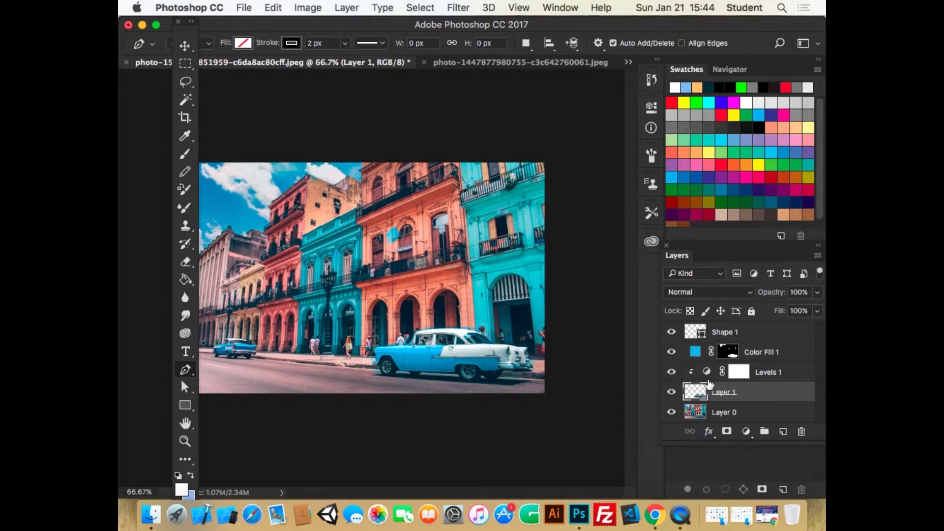
pyautogui.click(669, 372)
pyautogui.click(669, 372)
pyautogui.click(667, 372)
pyautogui.click(667, 373)
pyautogui.click(667, 373)
pyautogui.click(667, 373)
pyautogui.click(667, 373)
pyautogui.click(667, 373)
pyautogui.click(666, 374)
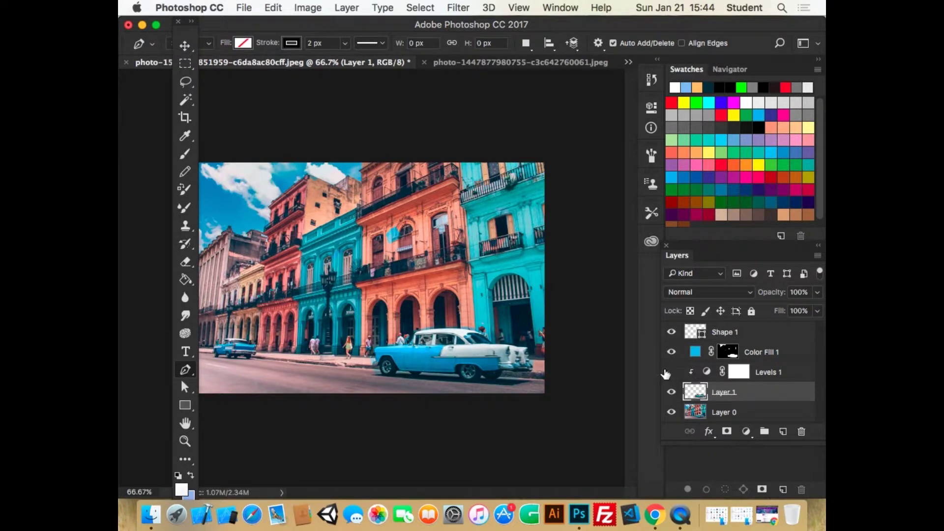
# Step back through the document history to the state where the first Levels adjustment layer was added above Layer 0
pyautogui.click(651, 80)
pyautogui.moveTo(539, 216); pyautogui.dragTo(520, 418)
pyautogui.click(560, 215)
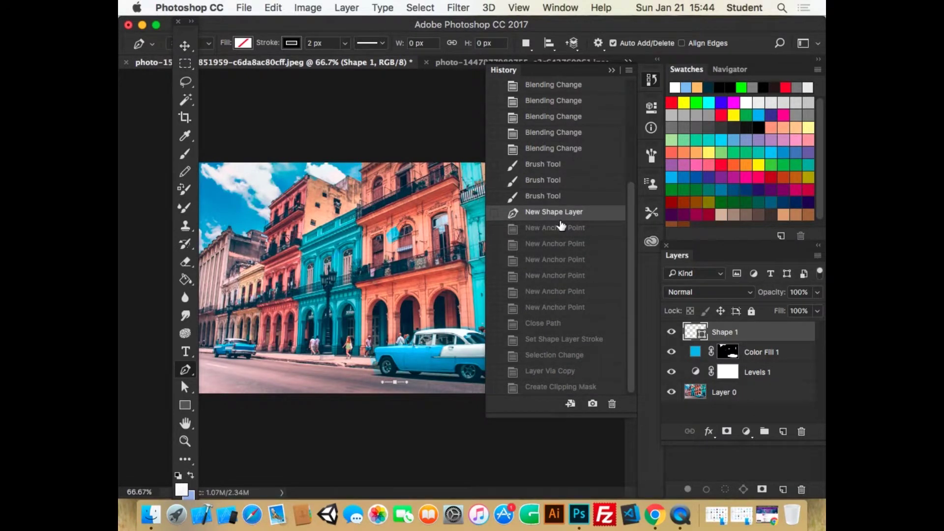
pyautogui.click(549, 165)
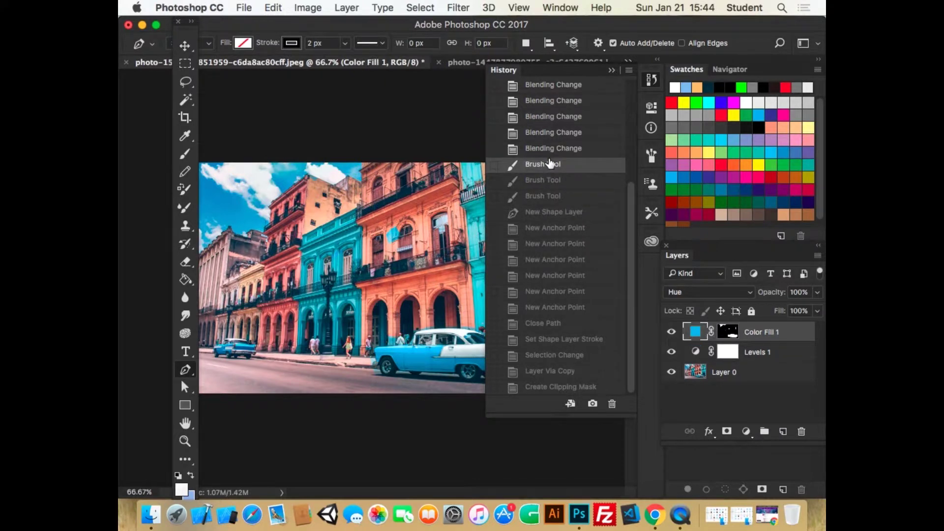
pyautogui.scroll(5, 564, 118)
pyautogui.click(557, 109)
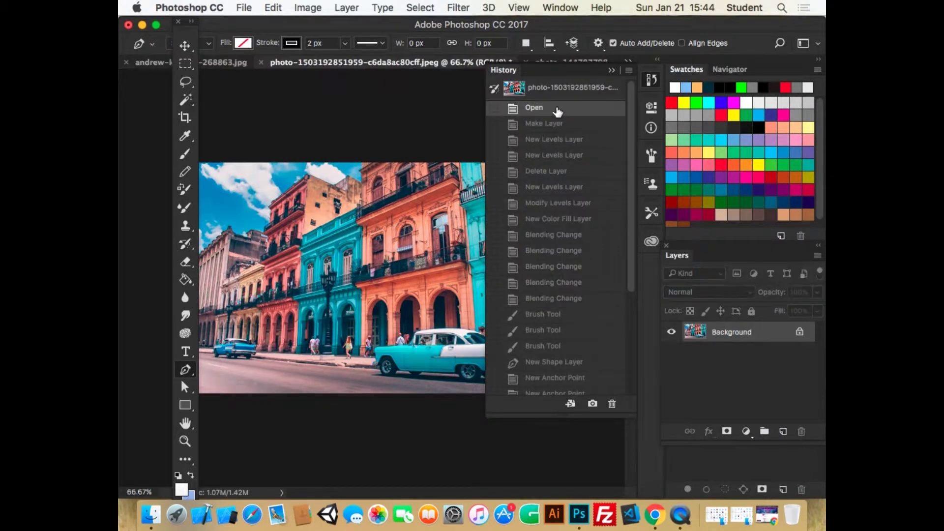
pyautogui.click(563, 125)
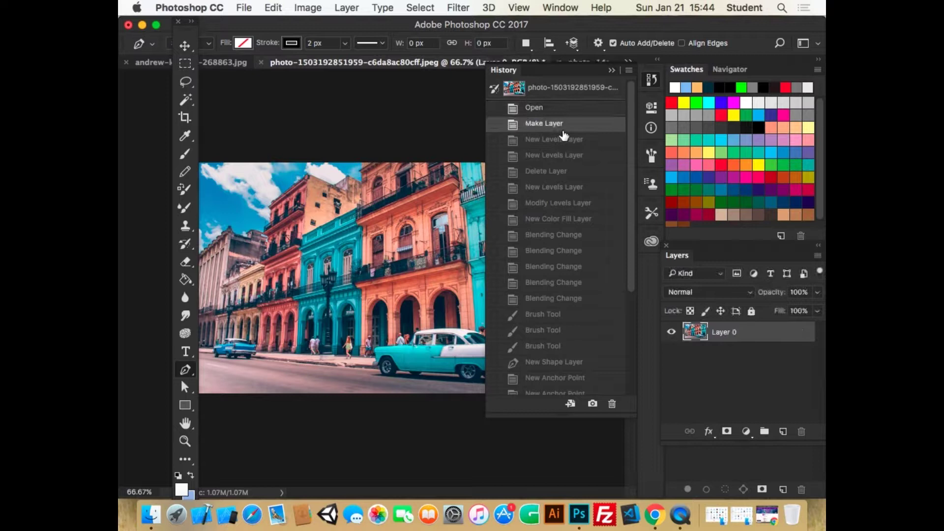
pyautogui.click(562, 147)
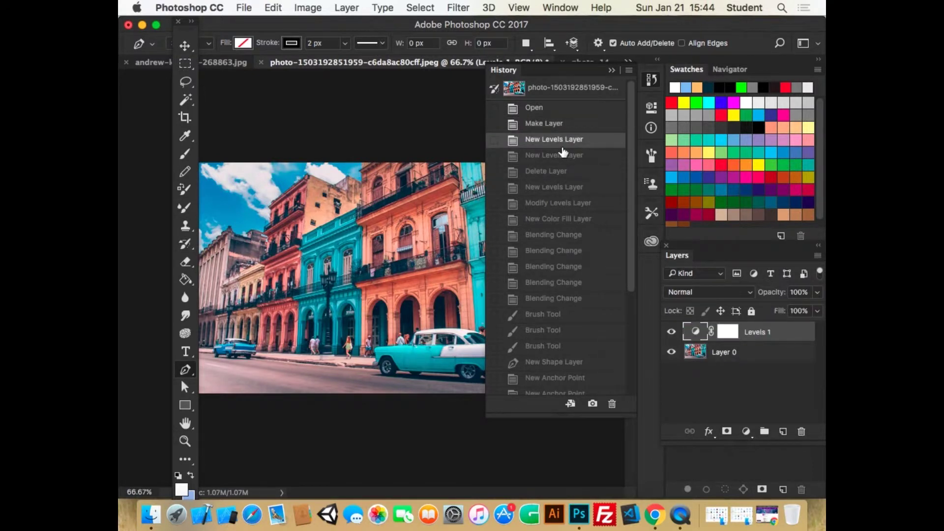
pyautogui.click(610, 70)
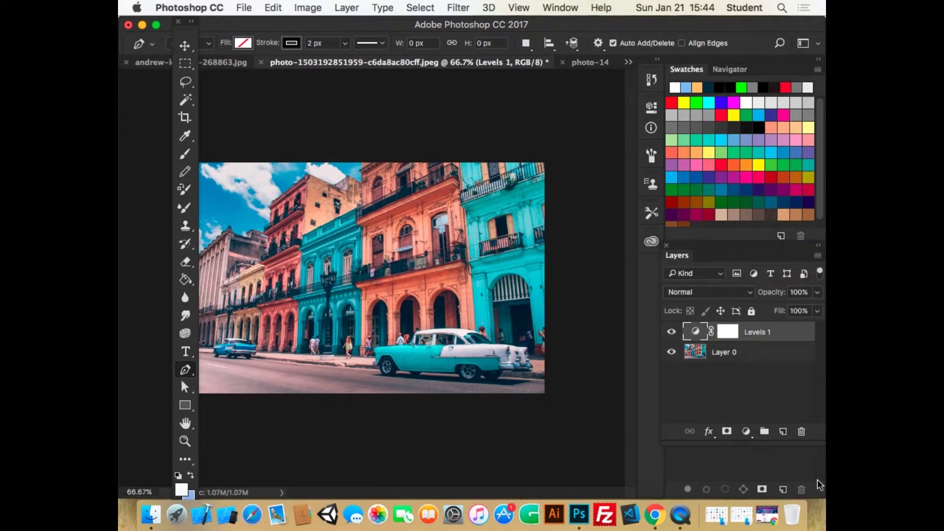
# Start a gradient fill layer above the Levels adjustment and try several gradient presets, settling on the black-to-white one
pyautogui.click(746, 430)
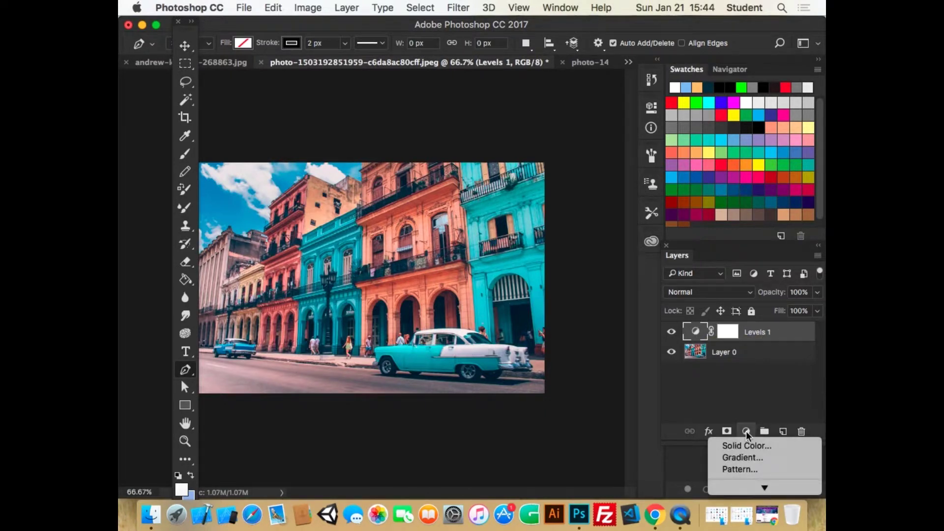
pyautogui.click(760, 458)
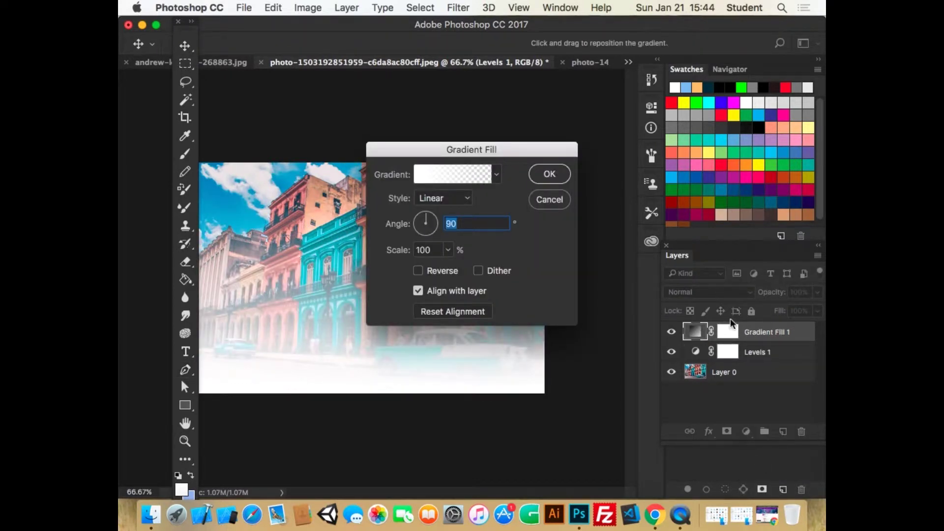
pyautogui.moveTo(532, 155); pyautogui.dragTo(594, 144)
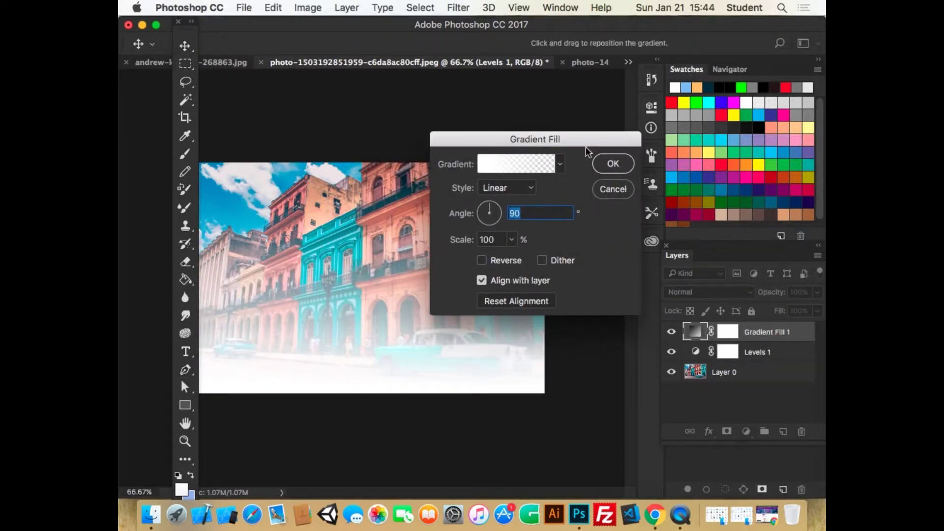
pyautogui.click(560, 164)
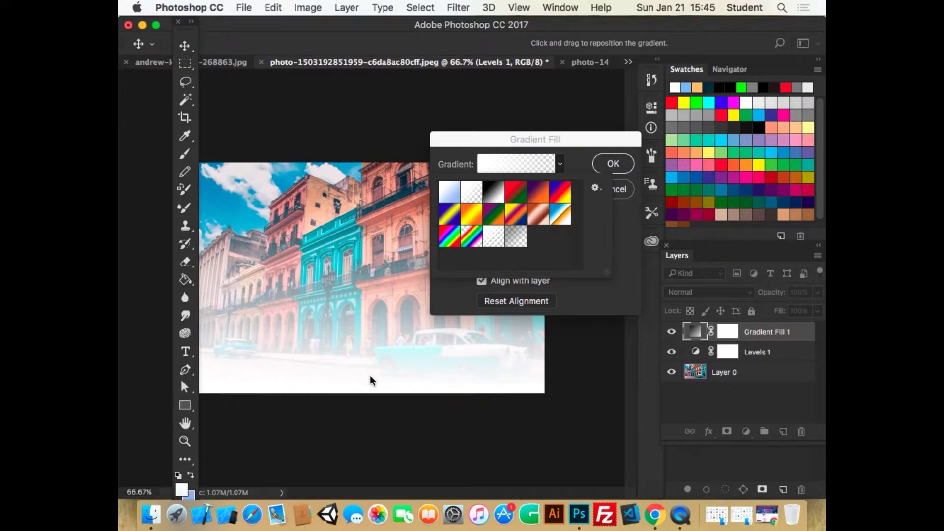
pyautogui.click(457, 197)
pyautogui.click(494, 196)
pyautogui.click(557, 192)
pyautogui.click(497, 194)
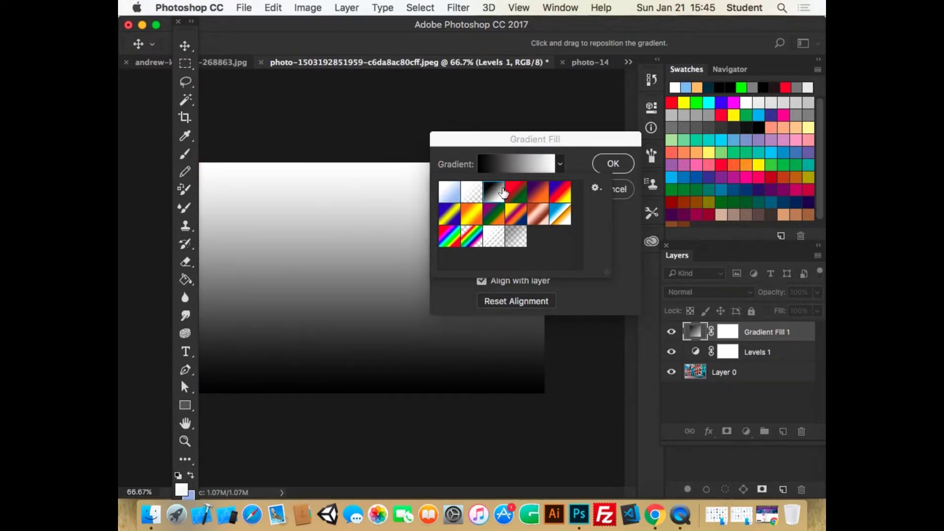
# Rotate the linear gradient fill, trying about 9° and settling on an angle of about -92°
pyautogui.click(561, 165)
pyautogui.click(493, 207)
pyautogui.moveTo(493, 208); pyautogui.dragTo(503, 210)
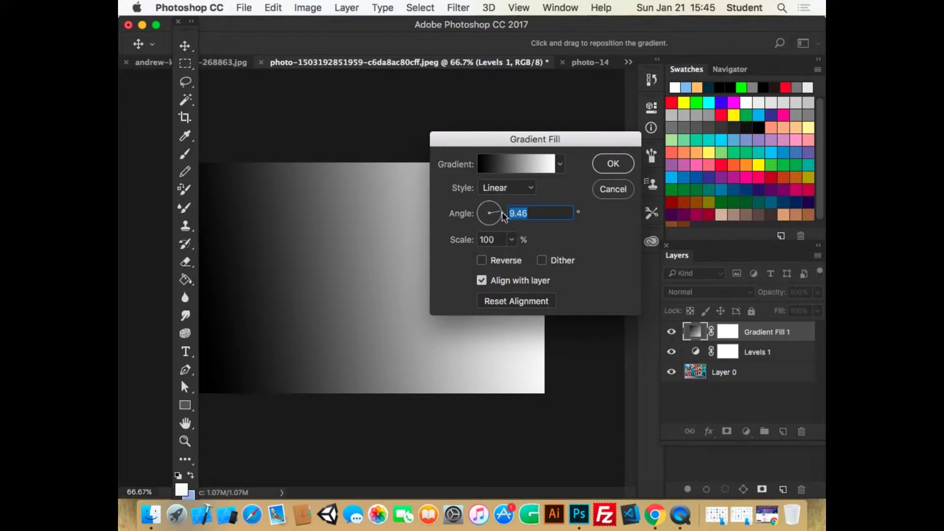
pyautogui.moveTo(501, 214); pyautogui.dragTo(489, 237)
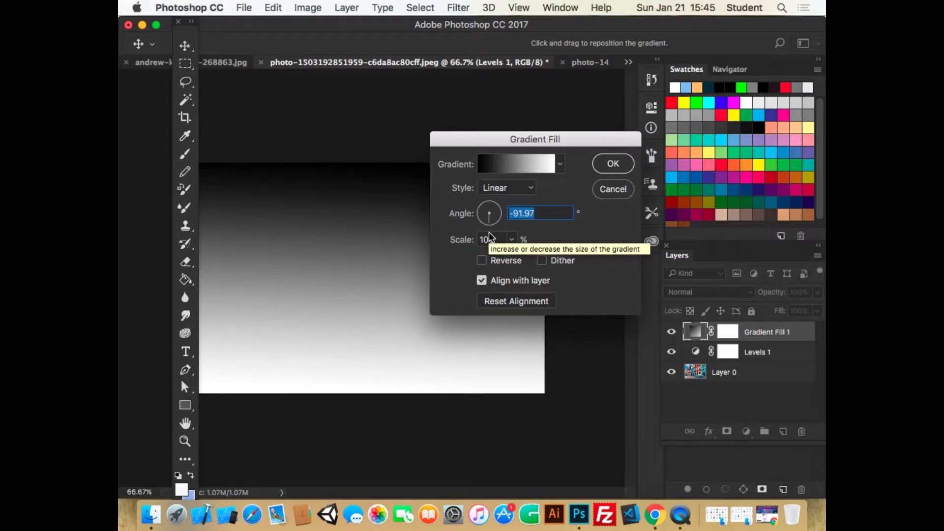
# Switch the gradient to the Foreground to Transparent preset and recolour its starting colour stop to red c15959
pyautogui.click(532, 167)
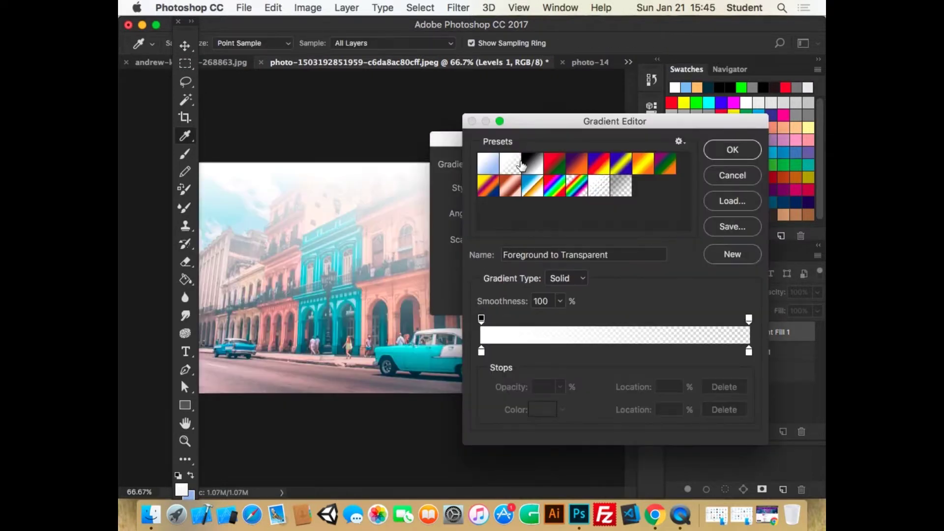
pyautogui.click(482, 352)
pyautogui.doubleClick(483, 353)
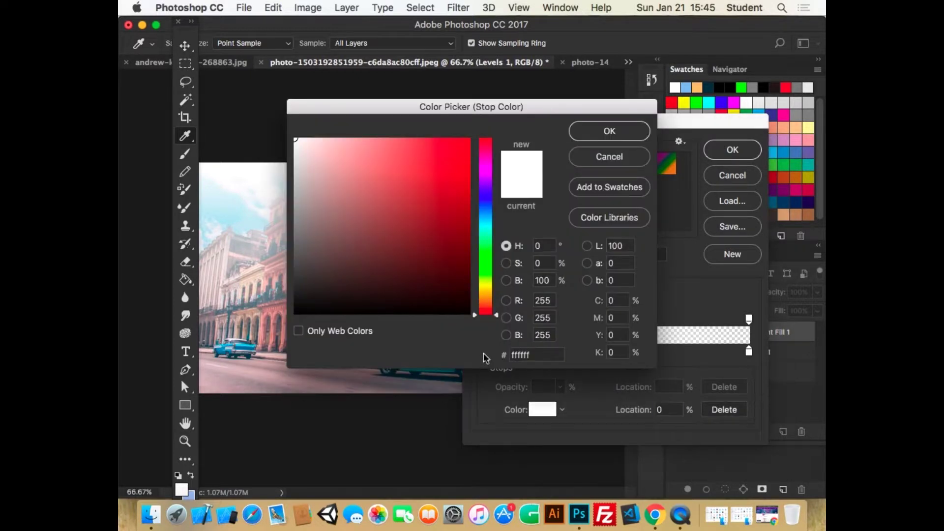
pyautogui.moveTo(380, 225); pyautogui.dragTo(388, 181)
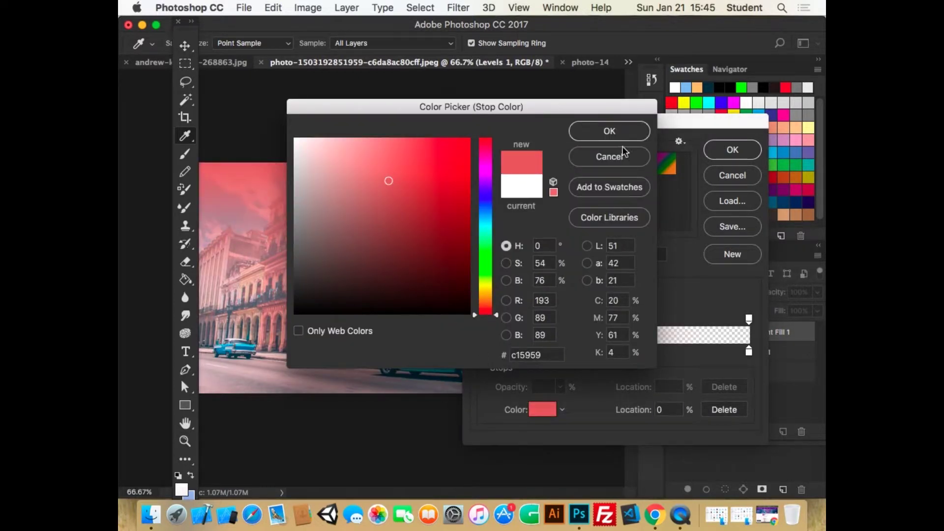
pyautogui.click(620, 131)
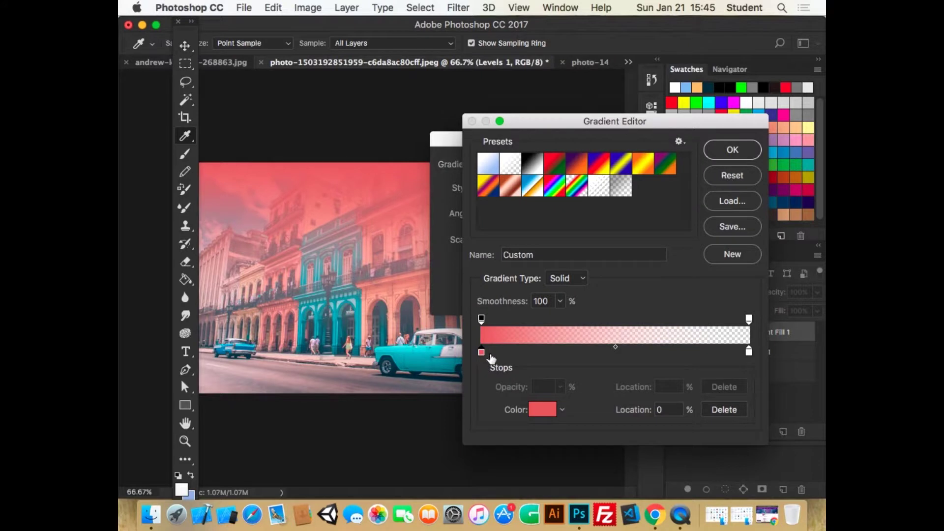
# Add a colour stop at the 27% location of the gradient and set its colour to pink ea9696
pyautogui.moveTo(481, 352); pyautogui.dragTo(554, 352)
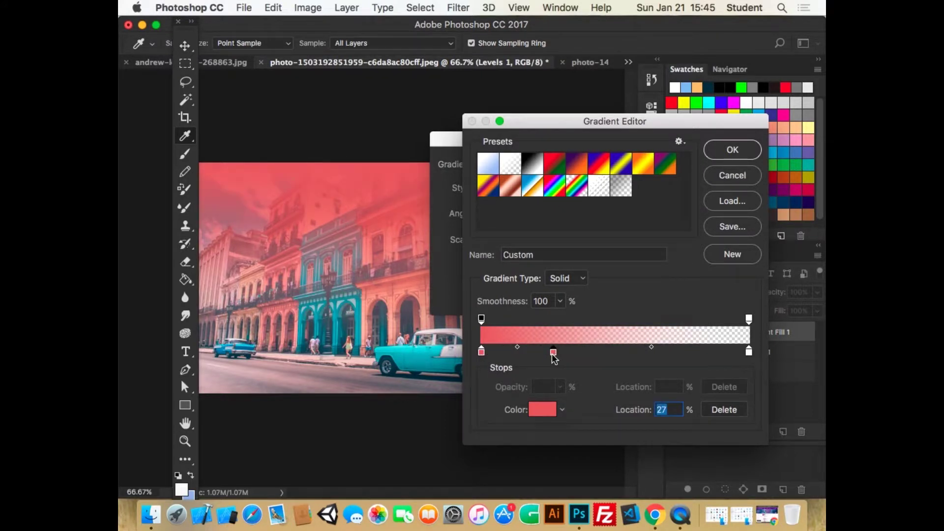
pyautogui.doubleClick(553, 353)
pyautogui.click(357, 153)
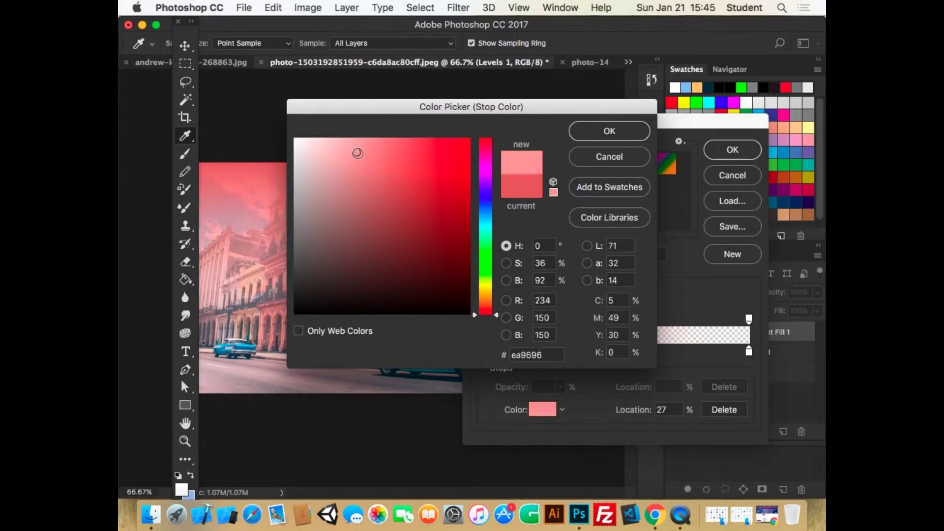
pyautogui.click(618, 130)
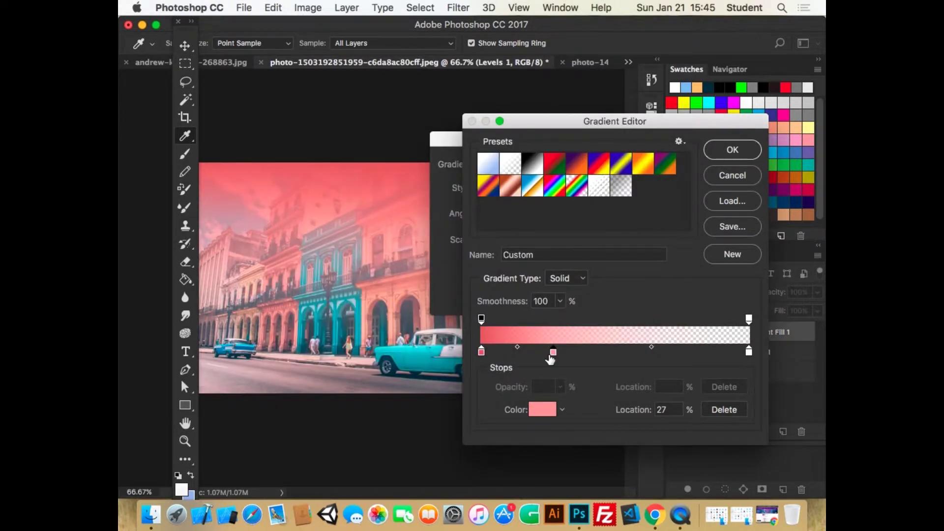
# Add another colour stop at the 58% location in a lighter pink and accept the custom gradient
pyautogui.moveTo(553, 352); pyautogui.dragTo(636, 349)
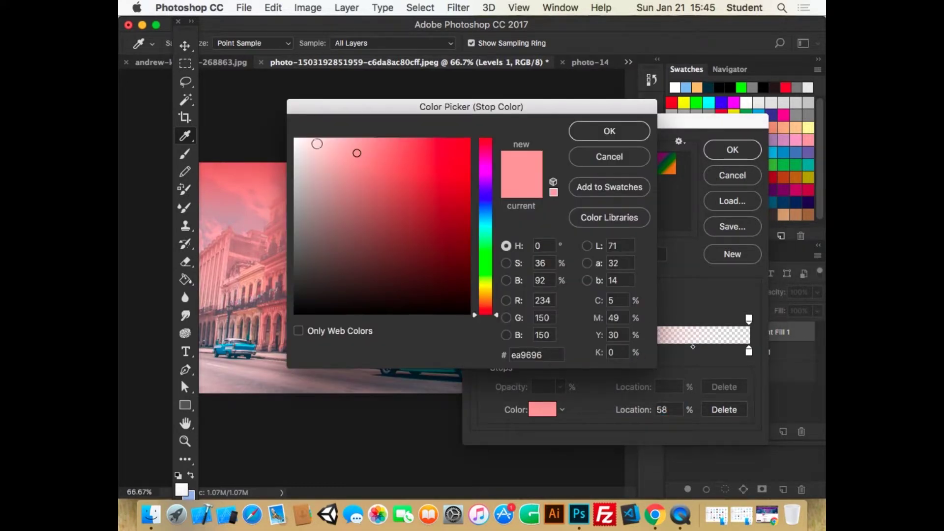
pyautogui.click(336, 144)
pyautogui.click(597, 141)
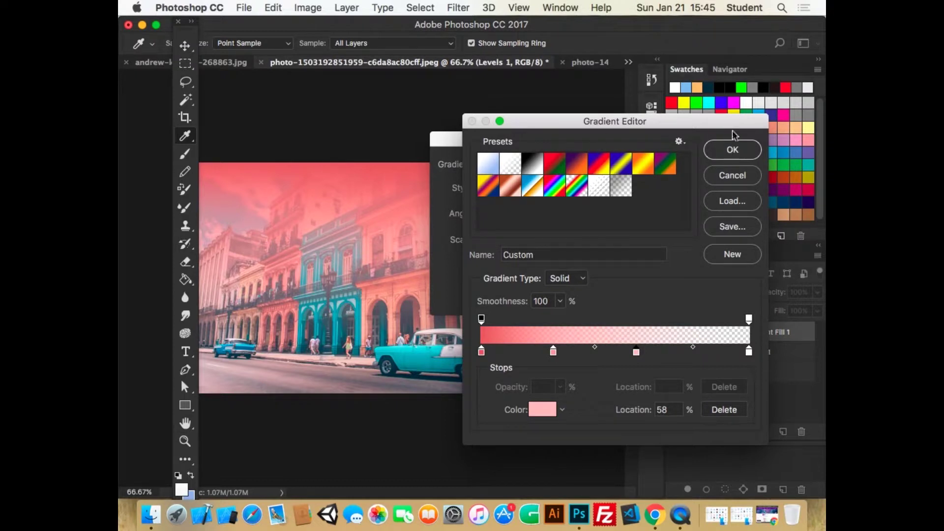
pyautogui.click(732, 150)
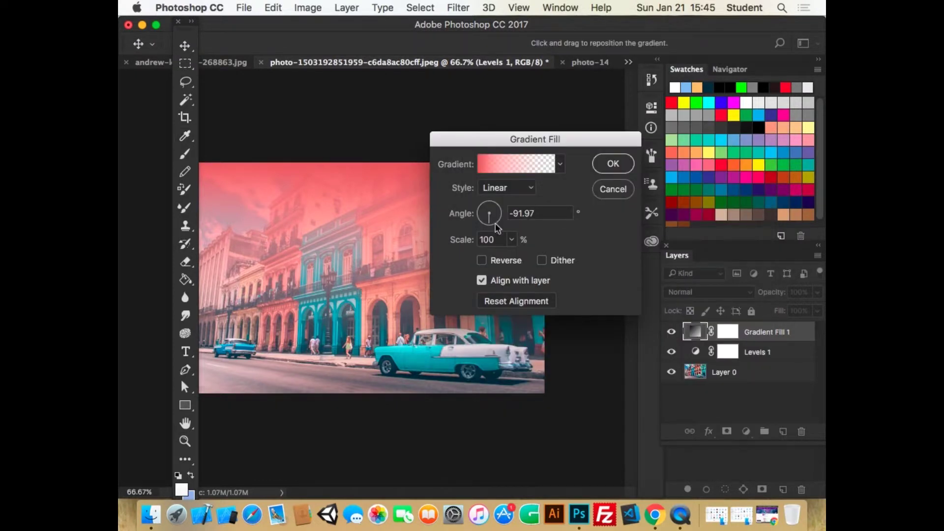
# Set the gradient angle to about -3°, preview the Radial and Diamond styles, and apply the fill with the Linear style
pyautogui.moveTo(504, 219)
pyautogui.mouseDown()
pyautogui.moveTo(491, 202)
pyautogui.moveTo(503, 213)
pyautogui.mouseUp()
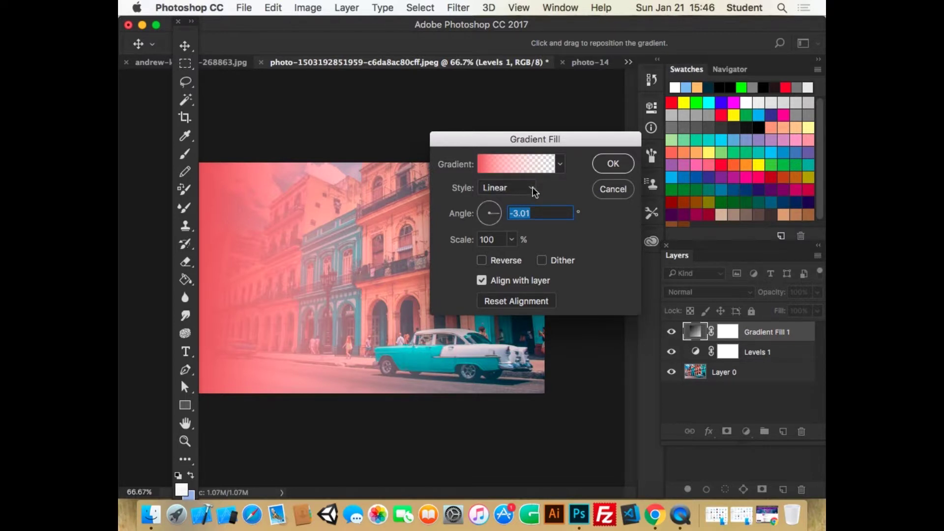
pyautogui.click(533, 189)
pyautogui.click(525, 198)
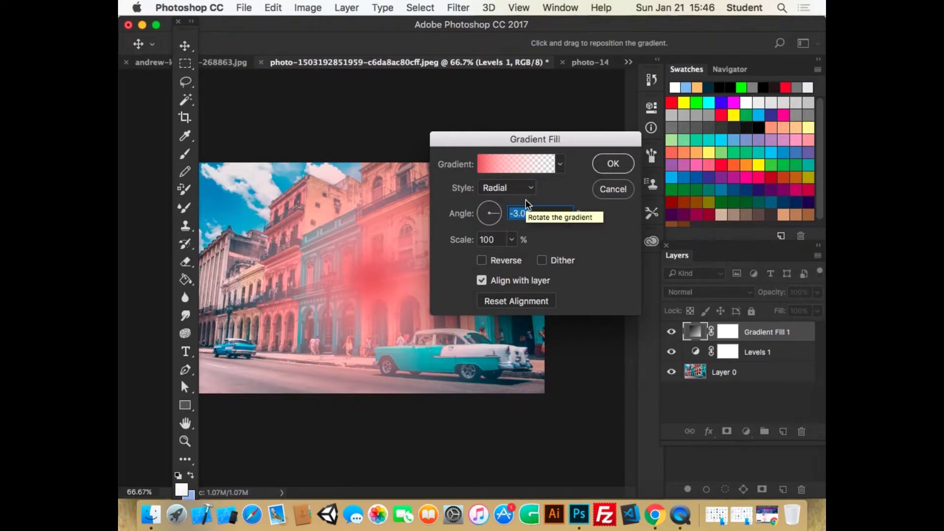
pyautogui.click(529, 188)
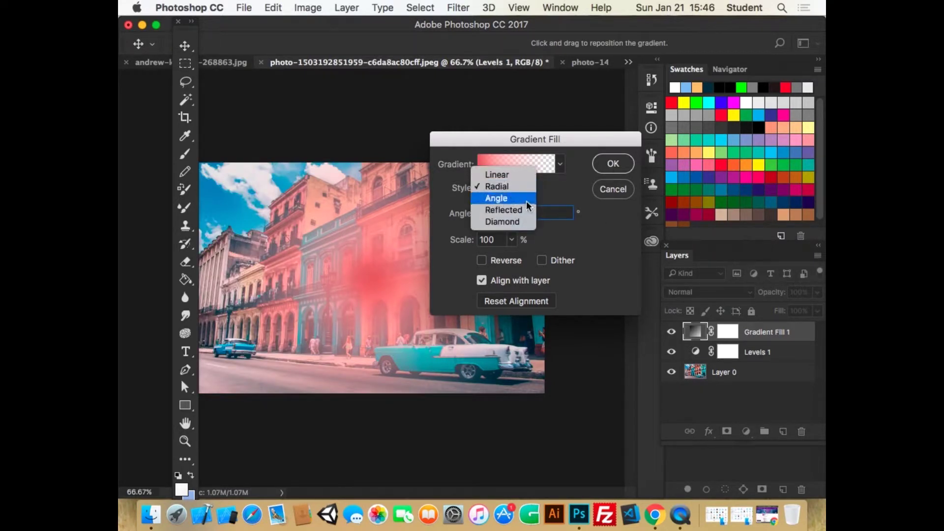
pyautogui.click(525, 221)
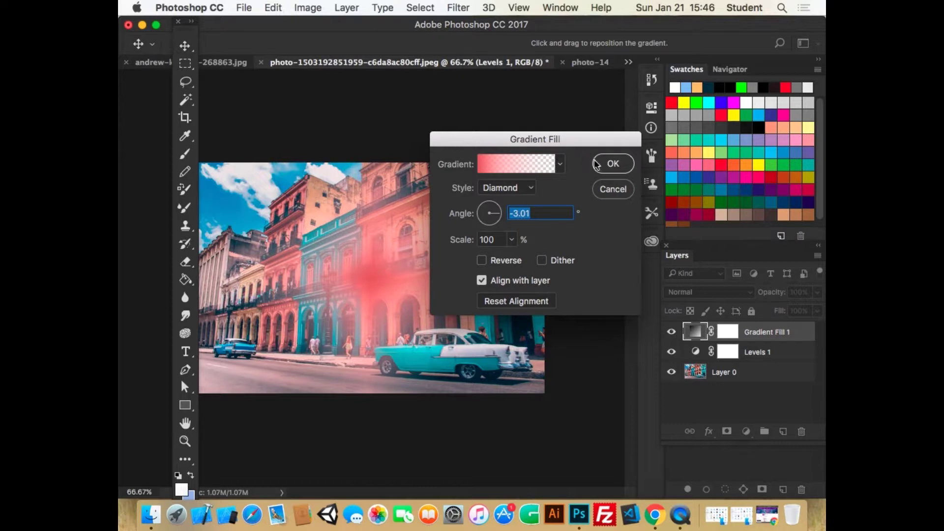
pyautogui.click(525, 187)
pyautogui.click(510, 137)
pyautogui.click(620, 164)
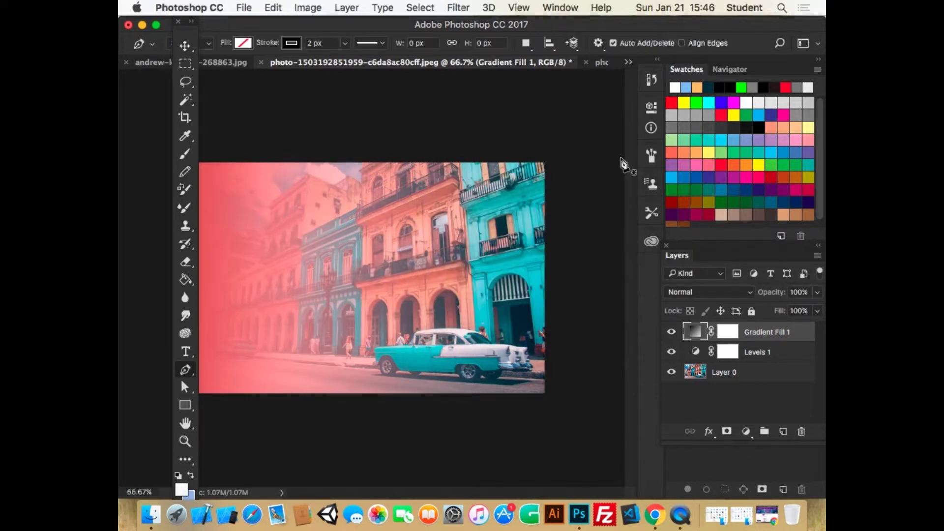
# Try 20% opacity on the gradient fill layer, restore it to 100%, and set the layer's blend mode to Lighten
pyautogui.click(804, 293)
pyautogui.write('20')
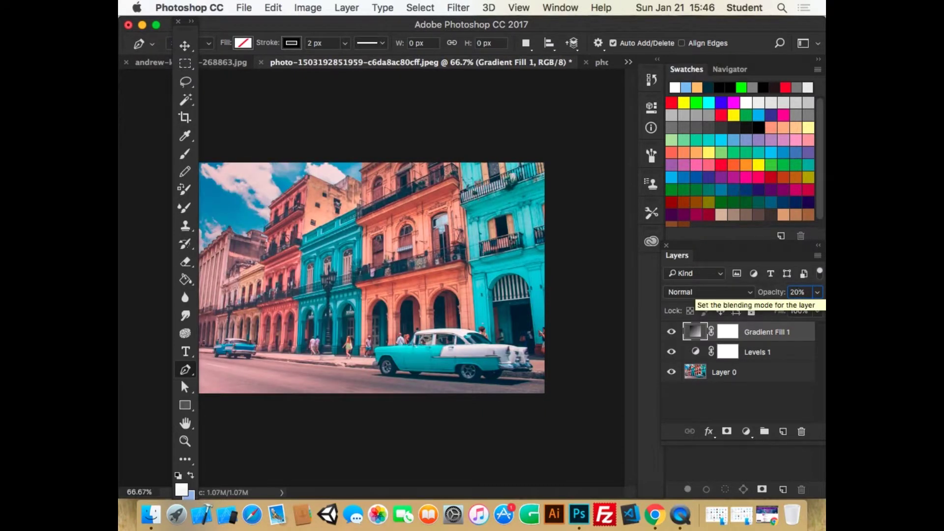
pyautogui.press('BackSpace')
pyautogui.press('BackSpace')
pyautogui.click(817, 293)
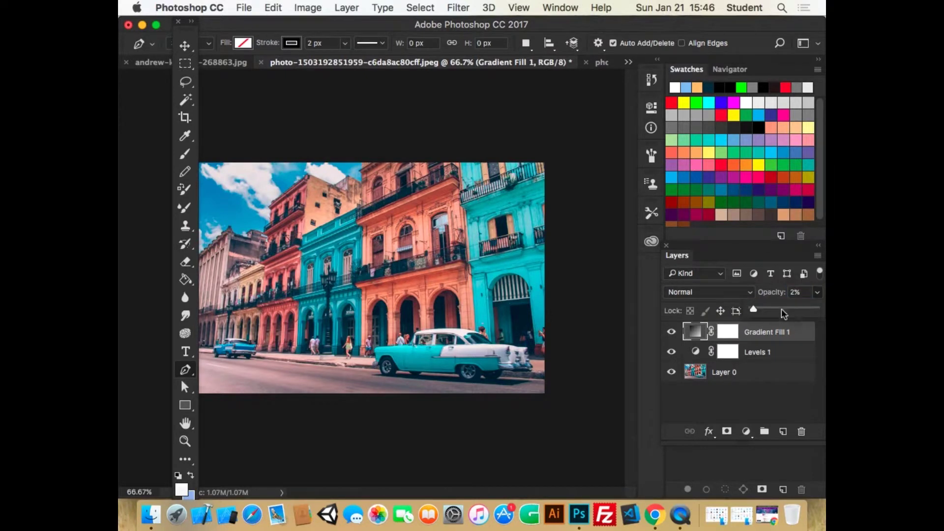
pyautogui.click(740, 293)
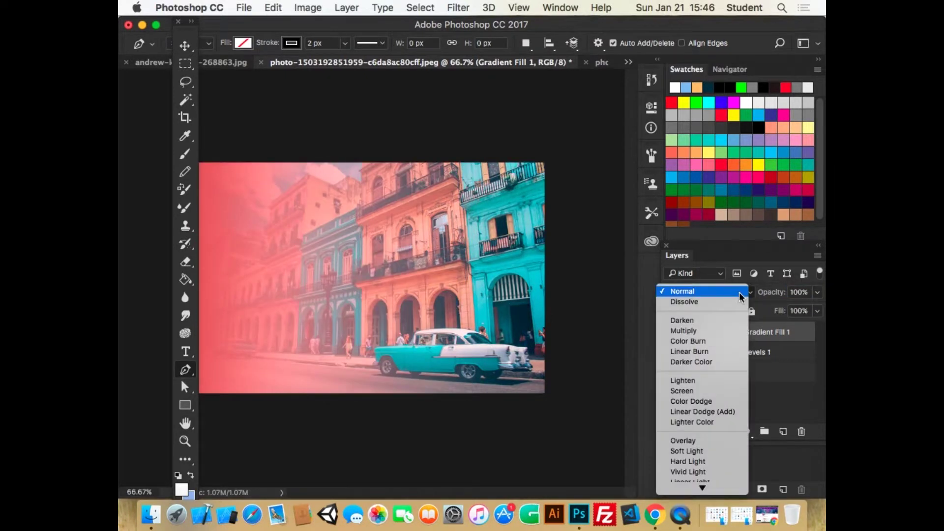
pyautogui.click(695, 382)
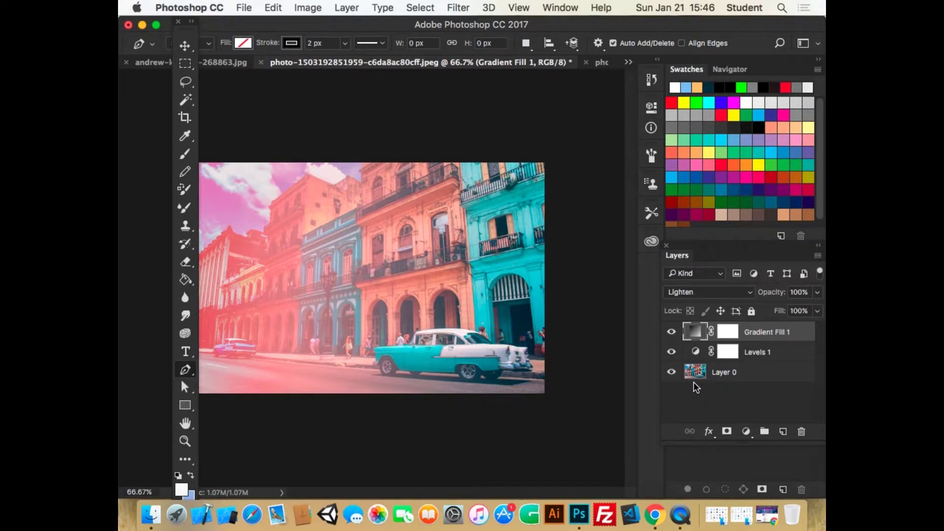
# Delete the gradient fill layer and add a new blank layer above the Levels layer
pyautogui.moveTo(791, 338); pyautogui.dragTo(801, 431)
pyautogui.click(783, 432)
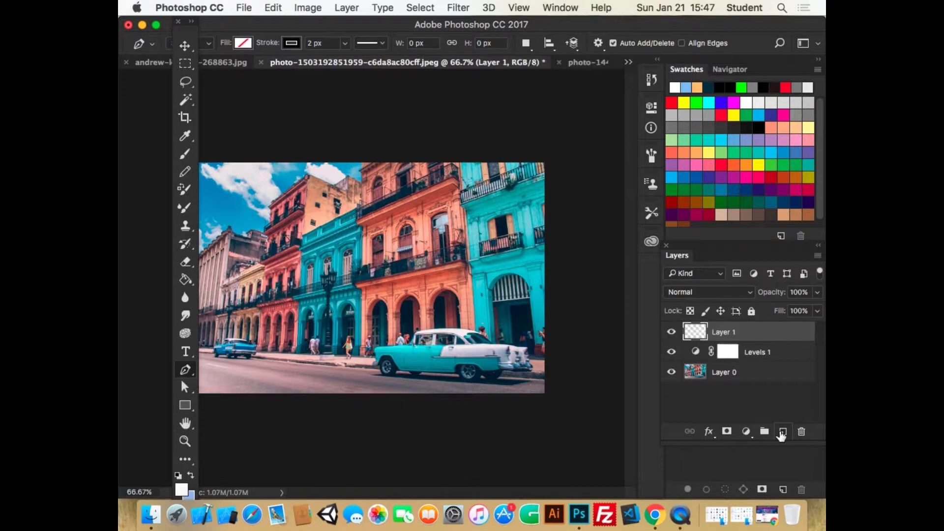
pyautogui.click(782, 432)
pyautogui.press('super+z')
# Add a pattern fill layer and preview the diagonal-line, grey-texture and near-white patterns at 100% scale
pyautogui.click(746, 431)
pyautogui.moveTo(764, 488)
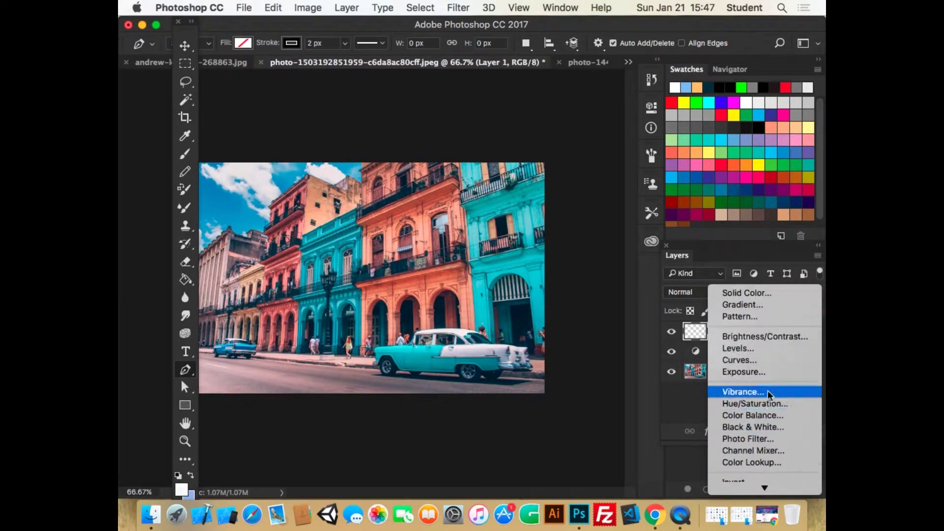
pyautogui.click(765, 317)
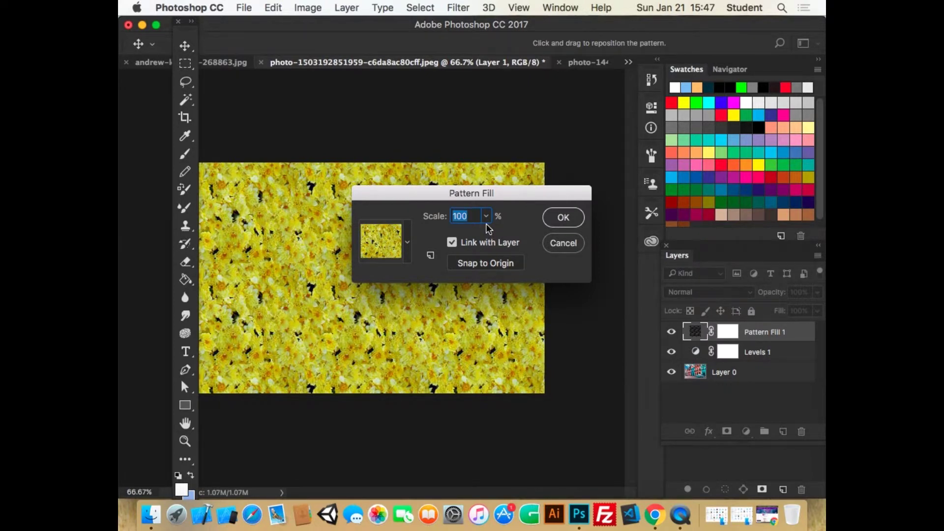
pyautogui.click(407, 242)
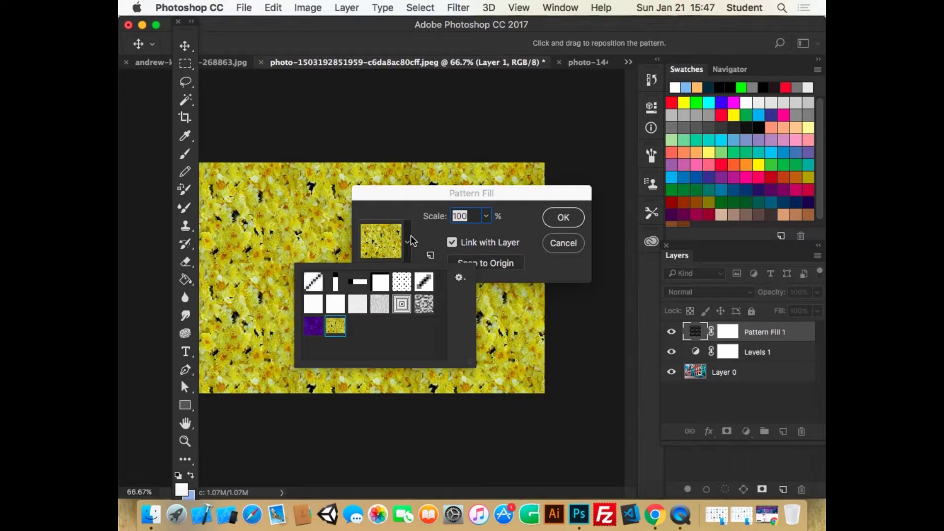
pyautogui.click(411, 284)
pyautogui.click(314, 282)
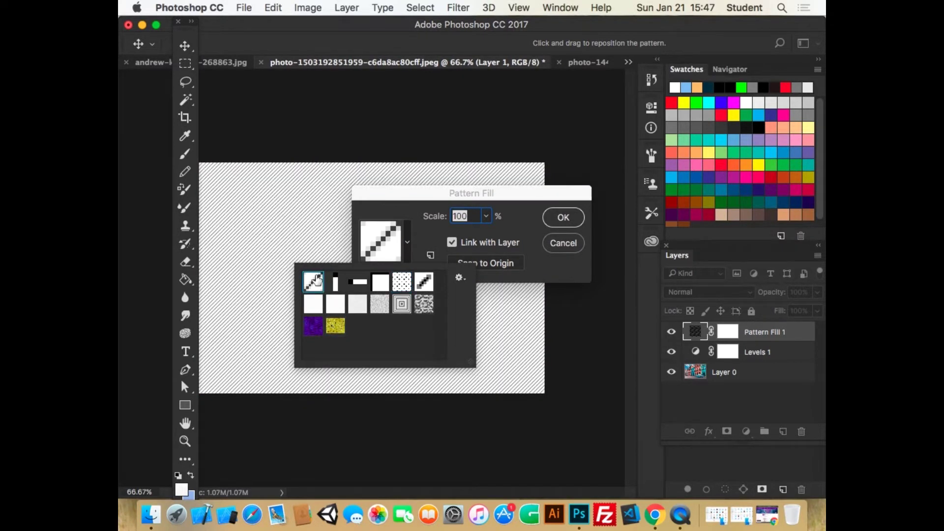
pyautogui.click(380, 304)
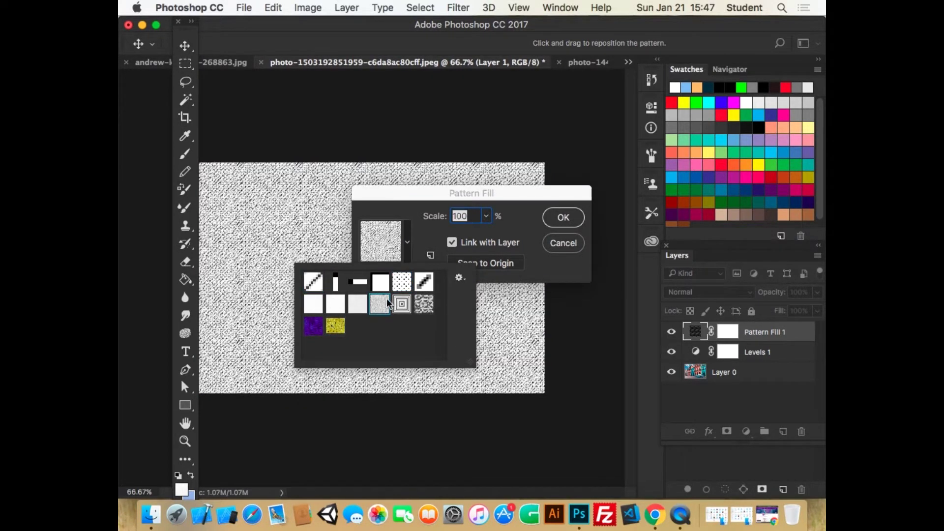
pyautogui.click(315, 303)
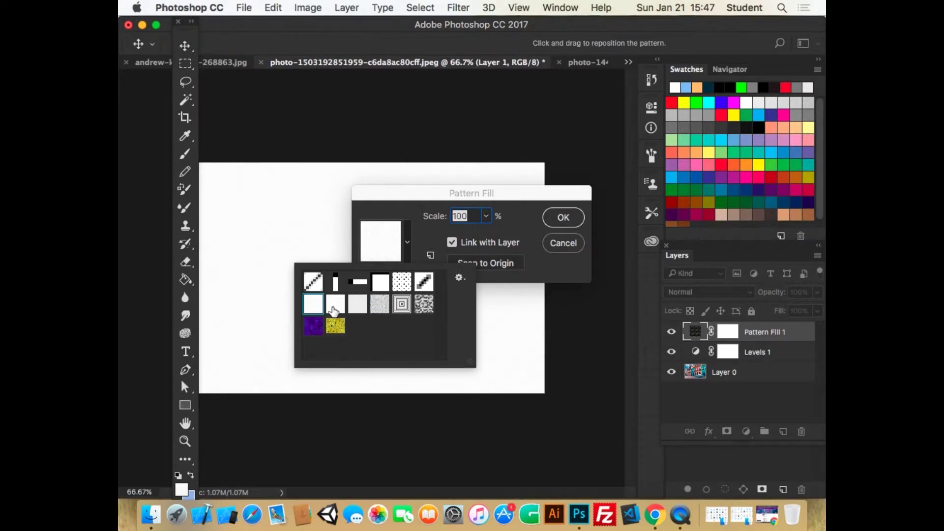
pyautogui.click(415, 232)
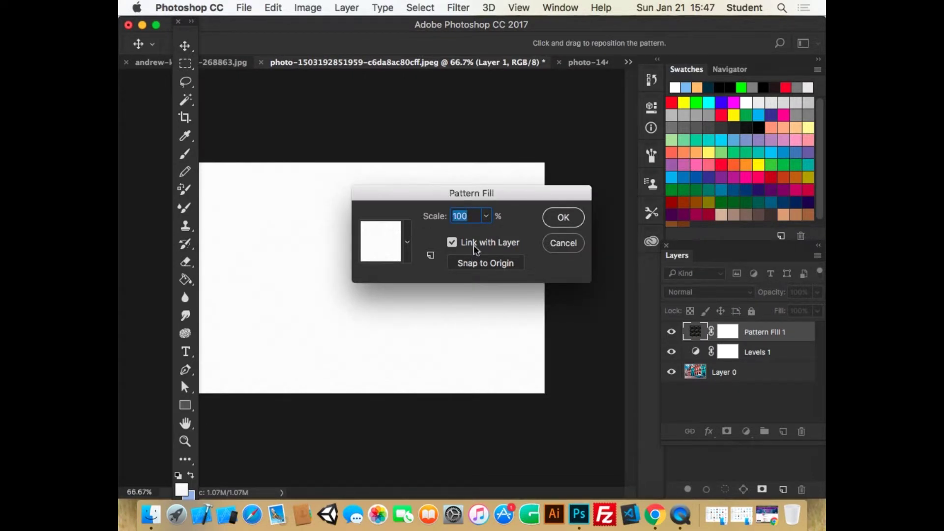
# Try the pattern scale at 1000%, and apply the yellow flower pattern at 638%
pyautogui.click(486, 219)
pyautogui.moveTo(489, 234); pyautogui.dragTo(569, 241)
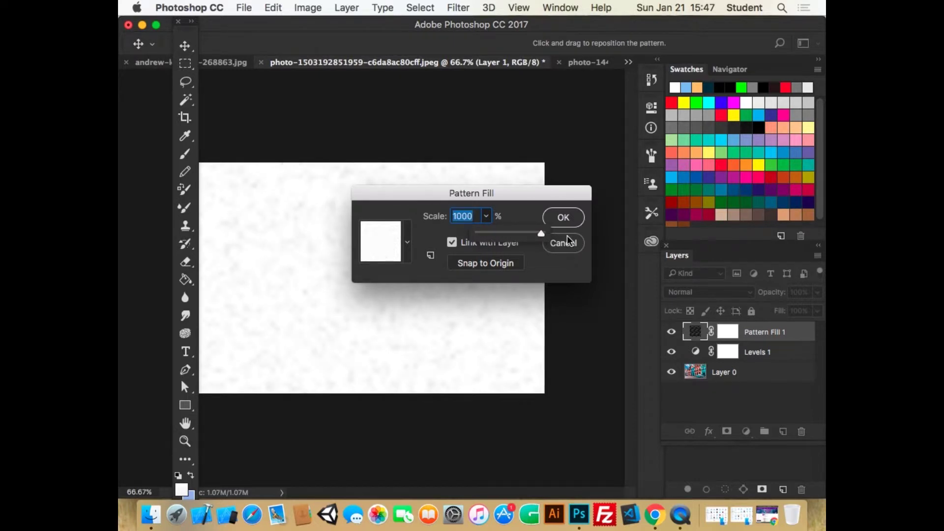
pyautogui.click(407, 242)
pyautogui.click(337, 326)
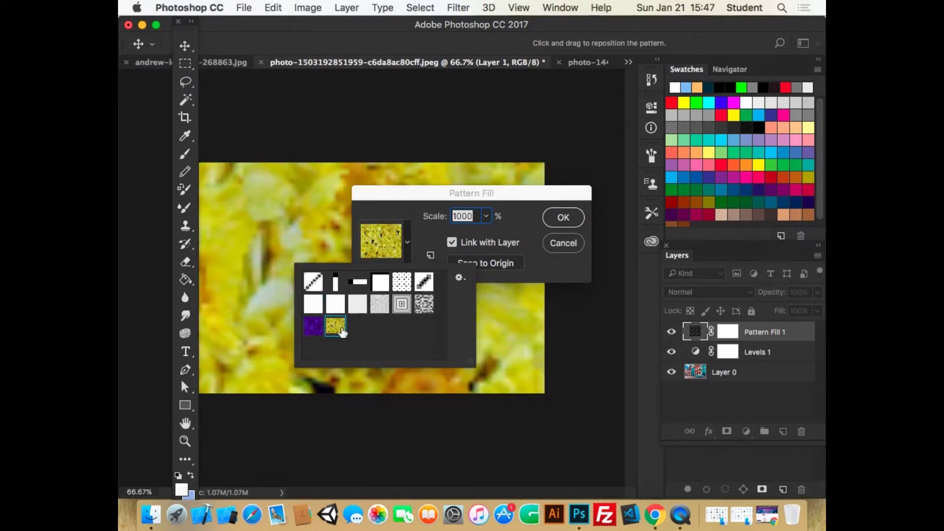
pyautogui.click(486, 216)
pyautogui.moveTo(486, 234); pyautogui.dragTo(508, 241)
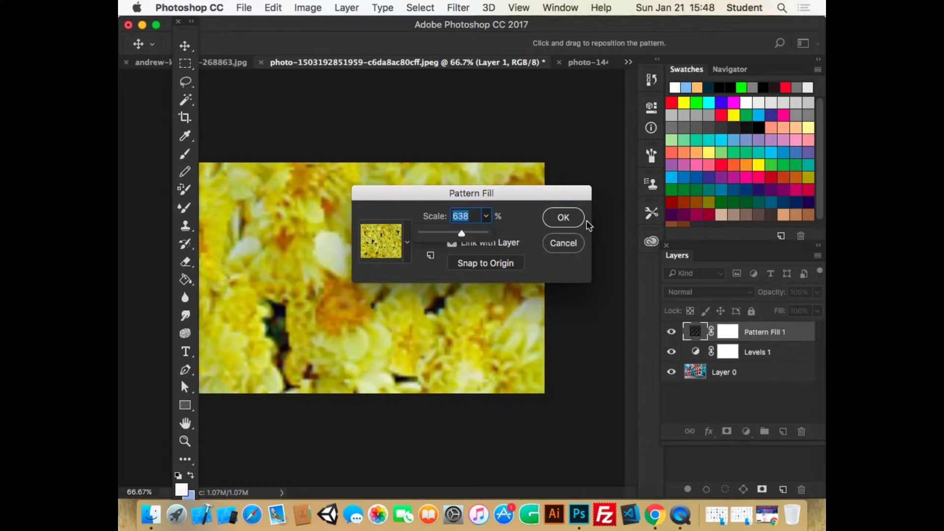
pyautogui.click(571, 219)
# Try the Multiply blend mode on the pattern fill layer, and set it to Overlay at 20% opacity
pyautogui.click(724, 292)
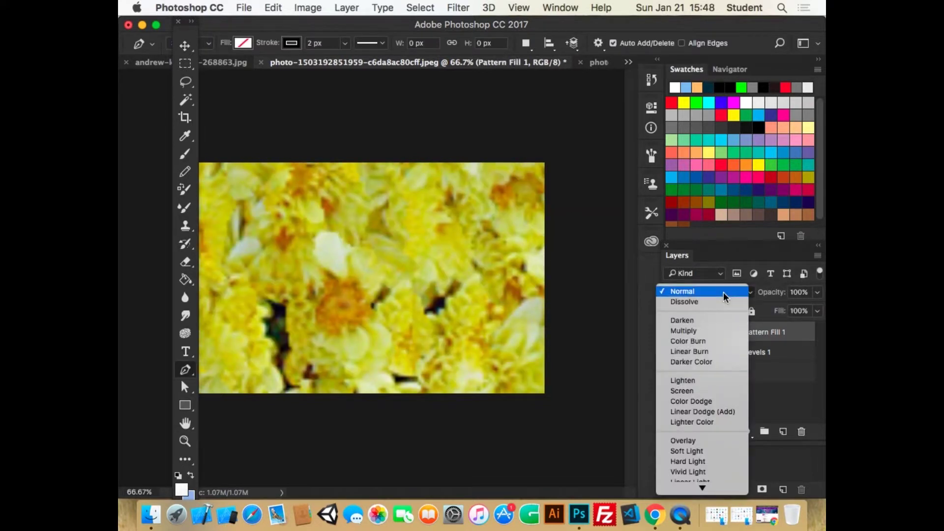
pyautogui.click(704, 330)
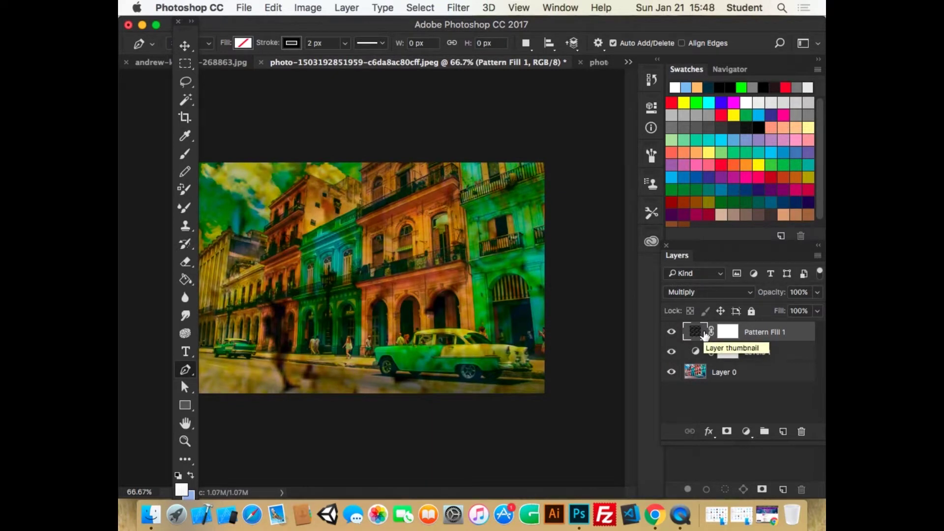
pyautogui.click(707, 292)
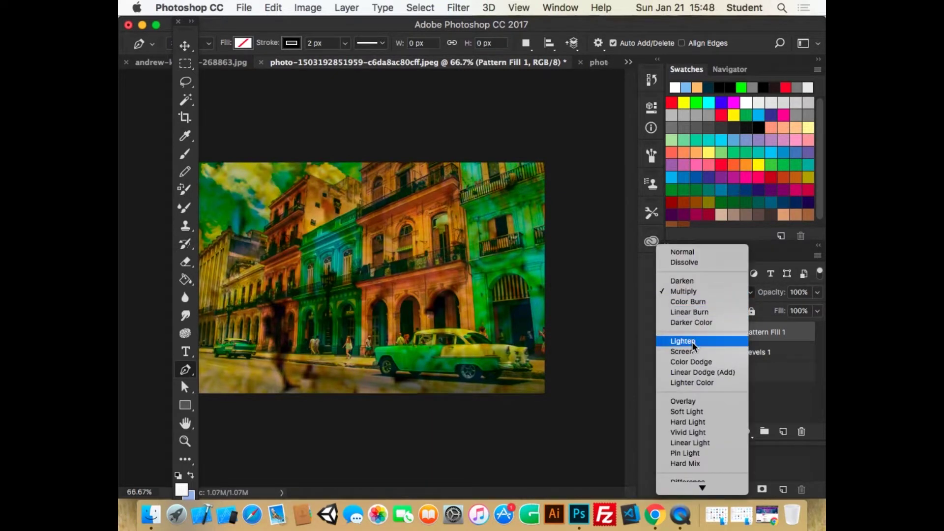
pyautogui.click(686, 401)
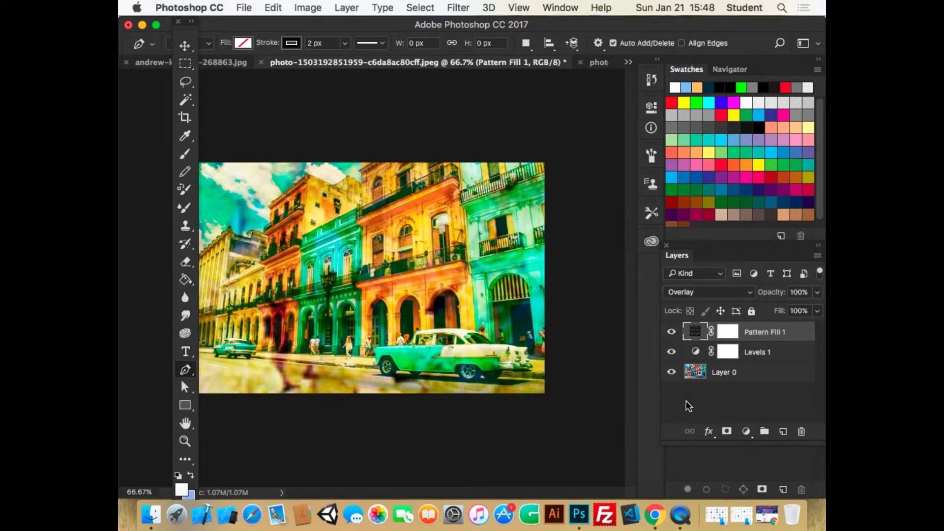
pyautogui.click(800, 292)
pyautogui.write('20')
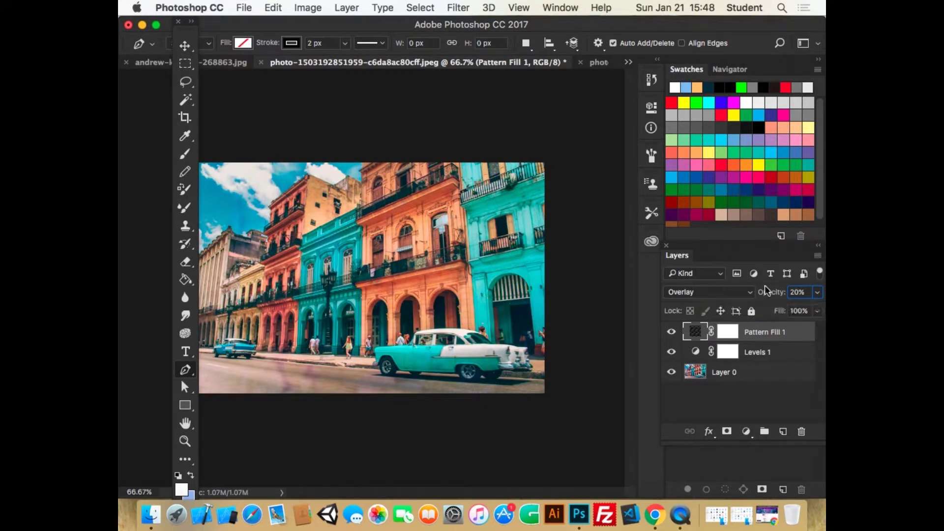
# Delete the pattern fill layer and briefly view the other open car photo before returning to the street photo
pyautogui.moveTo(769, 337); pyautogui.dragTo(802, 435)
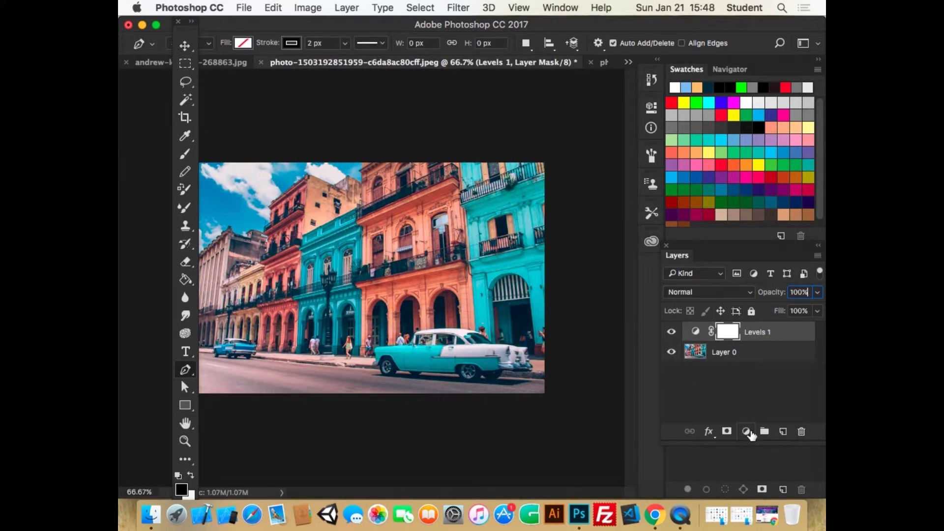
pyautogui.click(229, 62)
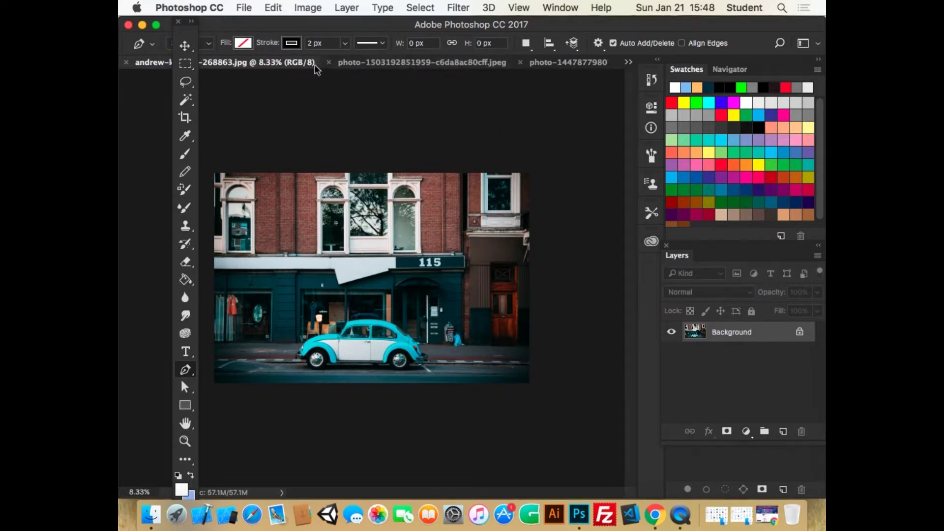
pyautogui.click(351, 62)
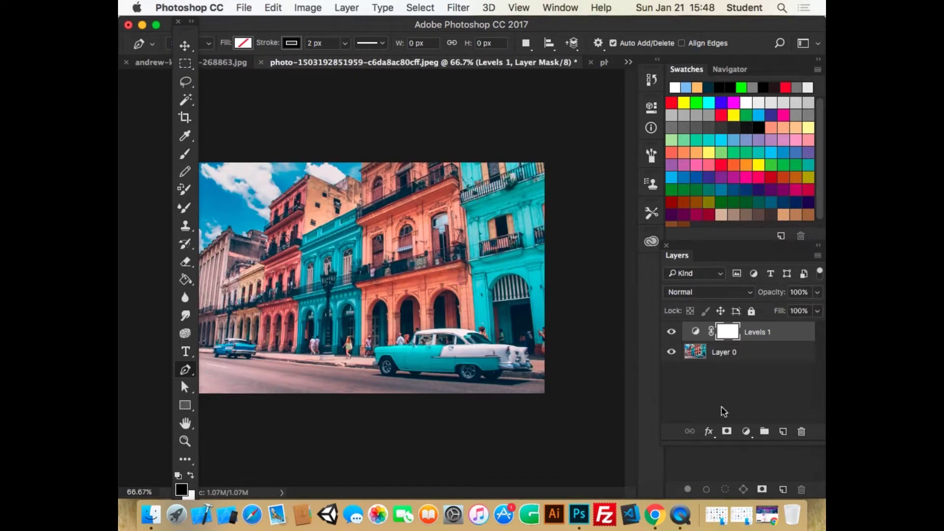
# Add a Brightness/Contrast adjustment layer above Levels and try a brightness of about -16
pyautogui.click(746, 431)
pyautogui.moveTo(765, 486)
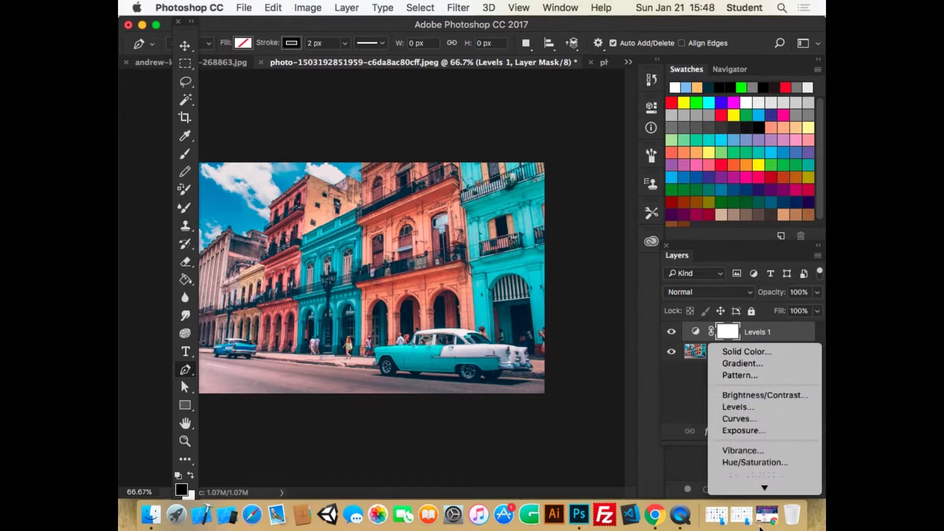
pyautogui.click(774, 373)
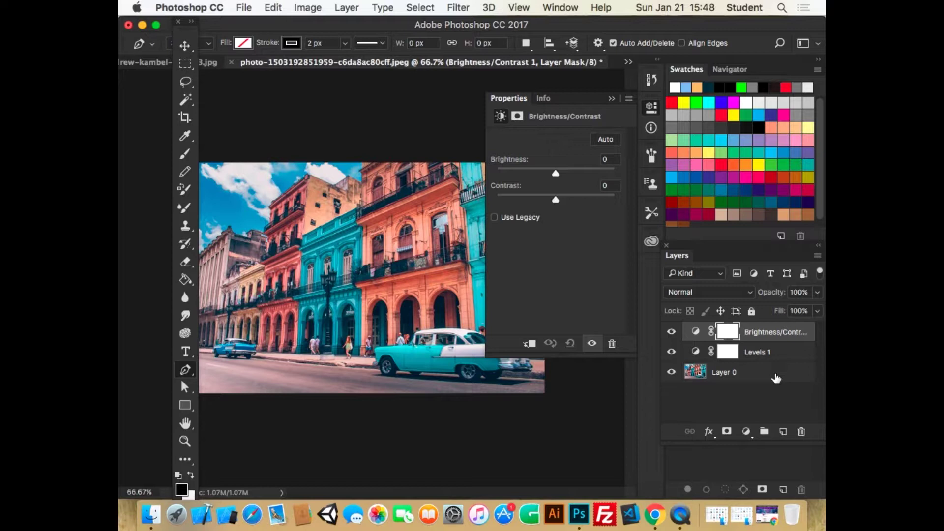
pyautogui.moveTo(556, 174)
pyautogui.mouseDown()
pyautogui.moveTo(504, 173)
pyautogui.moveTo(550, 176)
pyautogui.mouseUp()
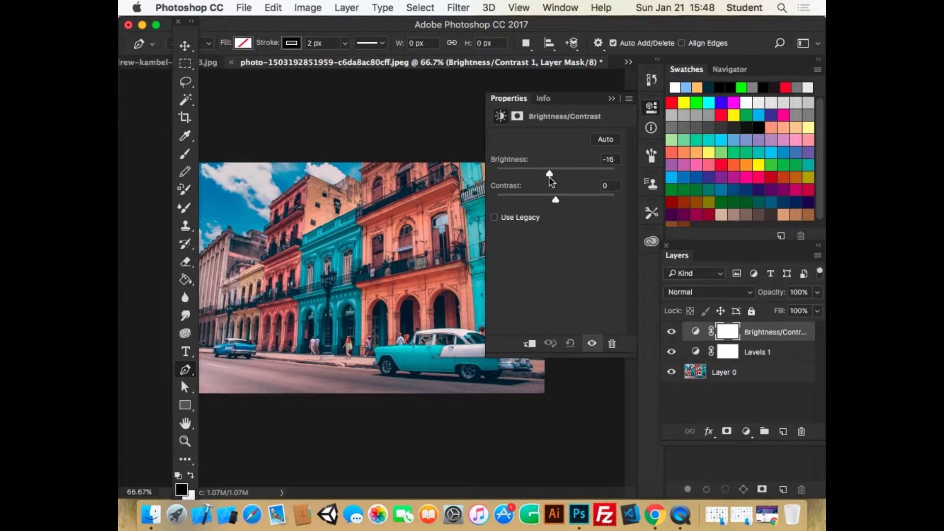
pyautogui.moveTo(548, 176)
pyautogui.mouseDown()
pyautogui.moveTo(563, 175)
pyautogui.moveTo(550, 178)
pyautogui.mouseUp()
pyautogui.moveTo(551, 177); pyautogui.dragTo(558, 200)
pyautogui.click(612, 98)
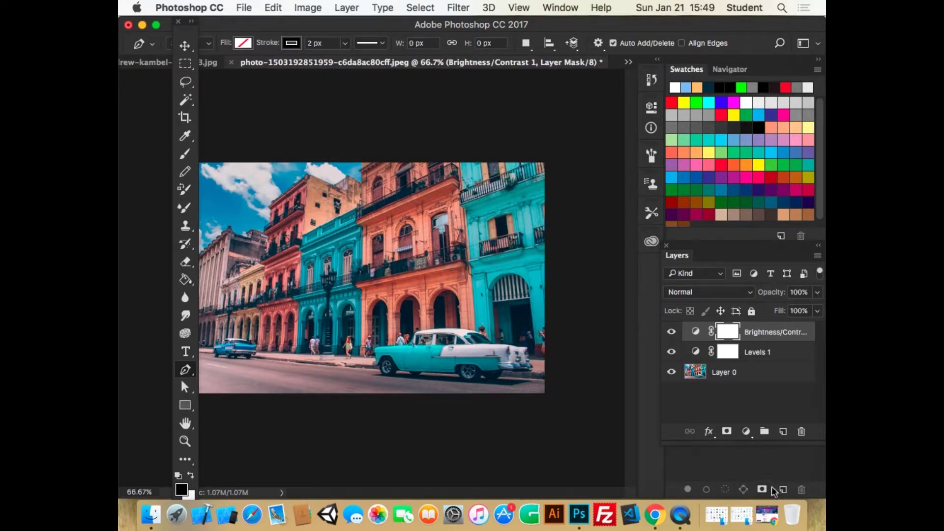
# Compare the photo with and without the Brightness/Contrast layer, leaving that layer hidden
pyautogui.click(672, 332)
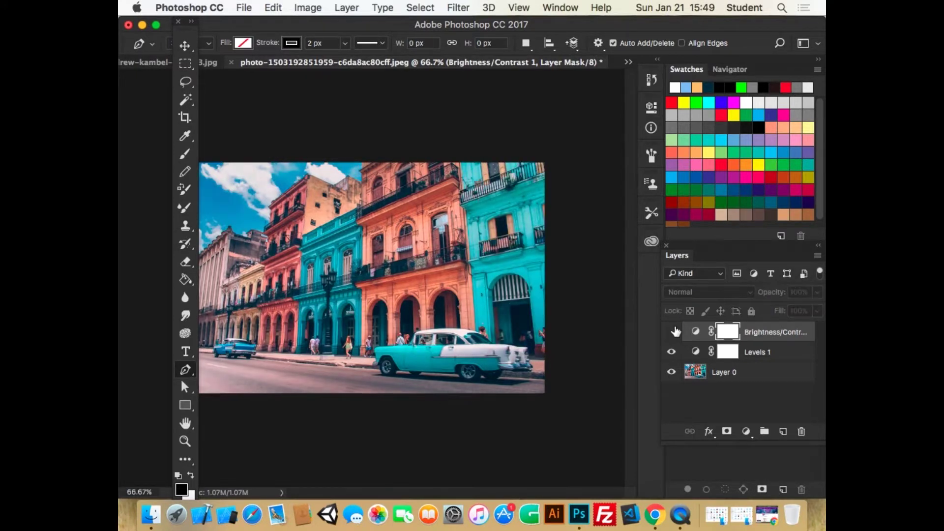
pyautogui.click(672, 332)
pyautogui.click(672, 332)
# Add a Black & White adjustment layer with the Default preset at the top of the layer stack
pyautogui.click(746, 432)
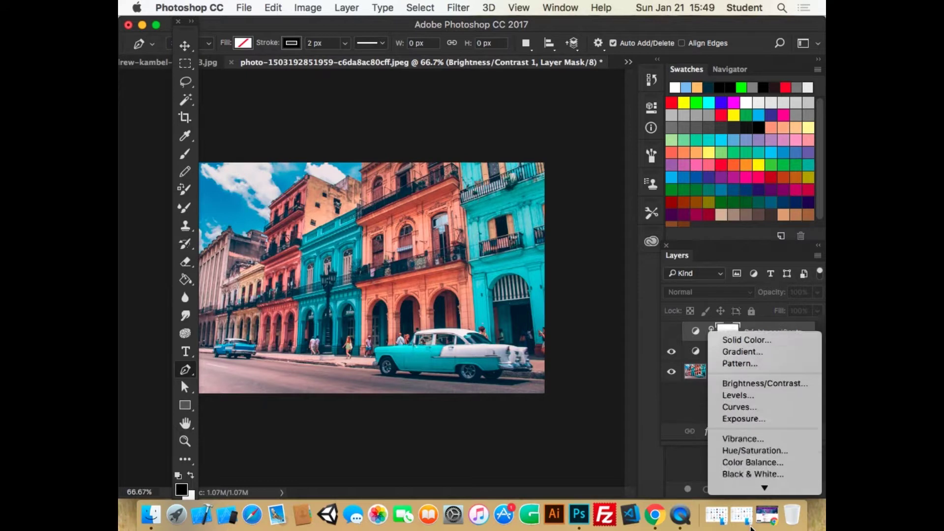
pyautogui.moveTo(751, 527)
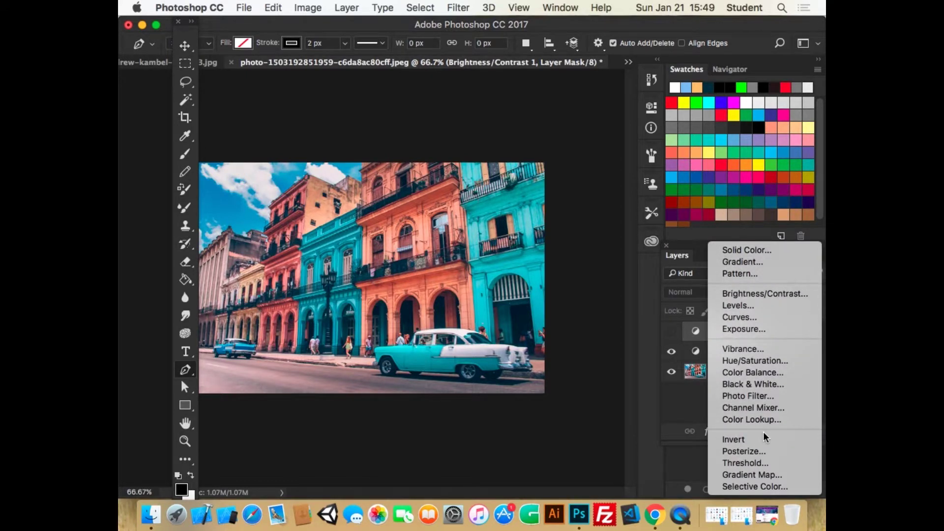
pyautogui.click(762, 384)
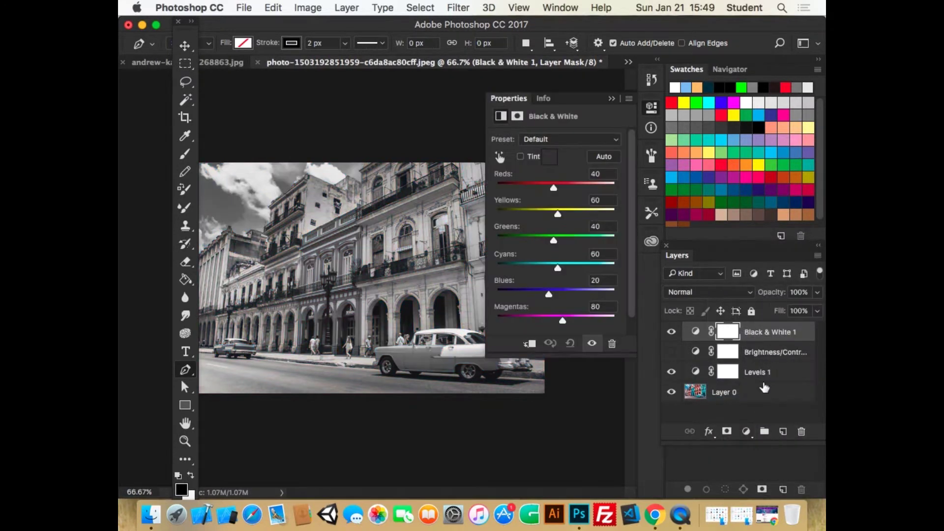
pyautogui.click(611, 98)
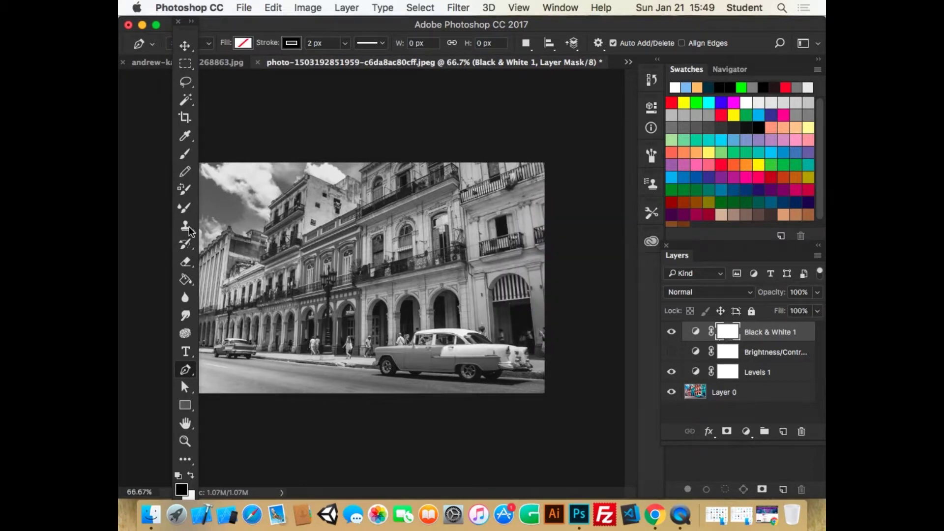
# Try painting black over the large car on the Black & White layer's mask with the Brush tool, and undo it
pyautogui.click(185, 153)
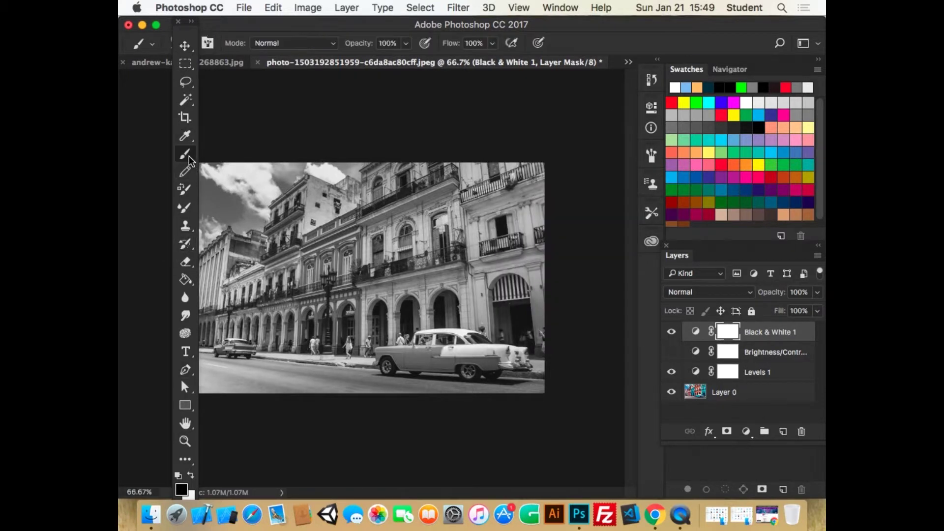
pyautogui.moveTo(401, 351); pyautogui.dragTo(466, 357)
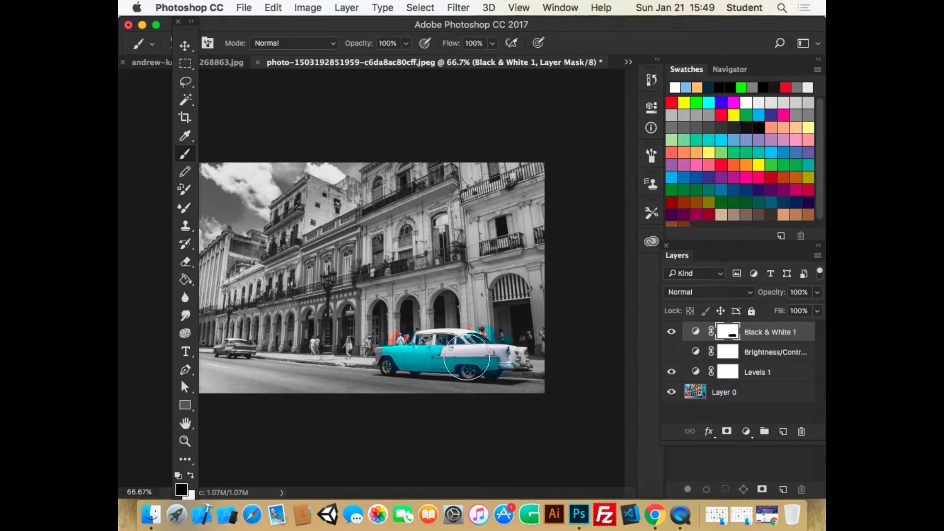
pyautogui.press('super+z')
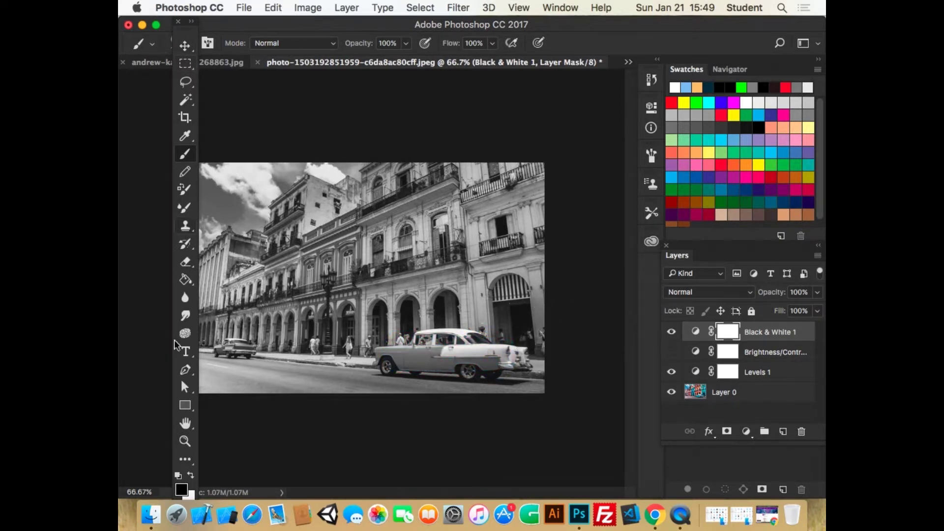
# Try several spatter brush tips and settle on the 59 px spatter tip with its spacing set to 49%
pyautogui.click(149, 44)
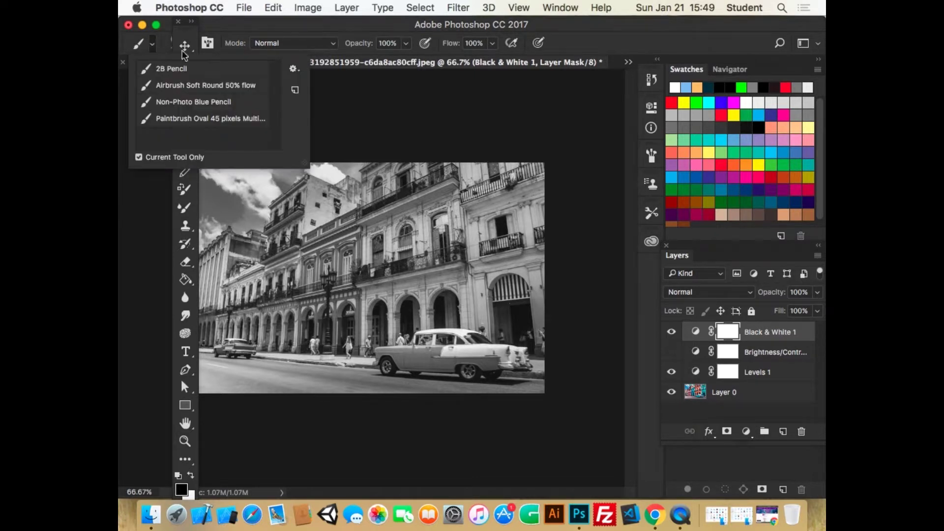
pyautogui.click(210, 43)
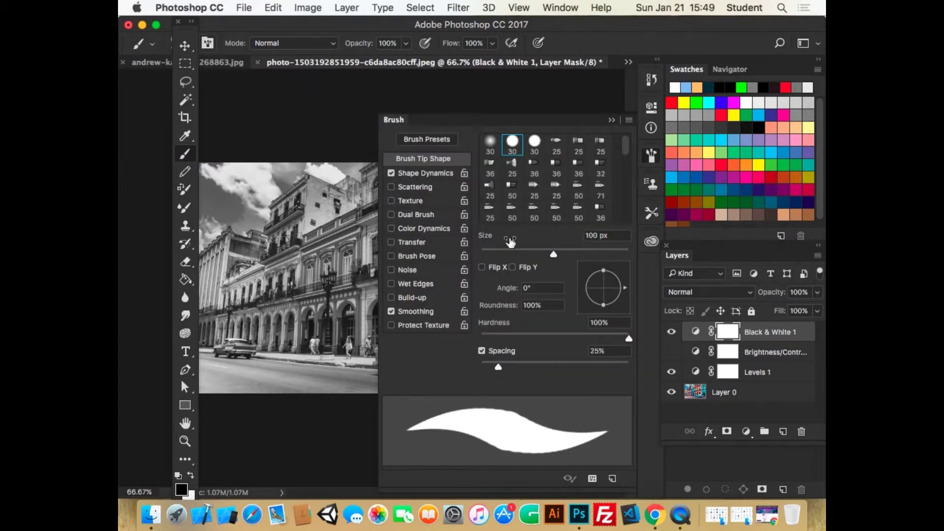
pyautogui.scroll(-4, 545, 187)
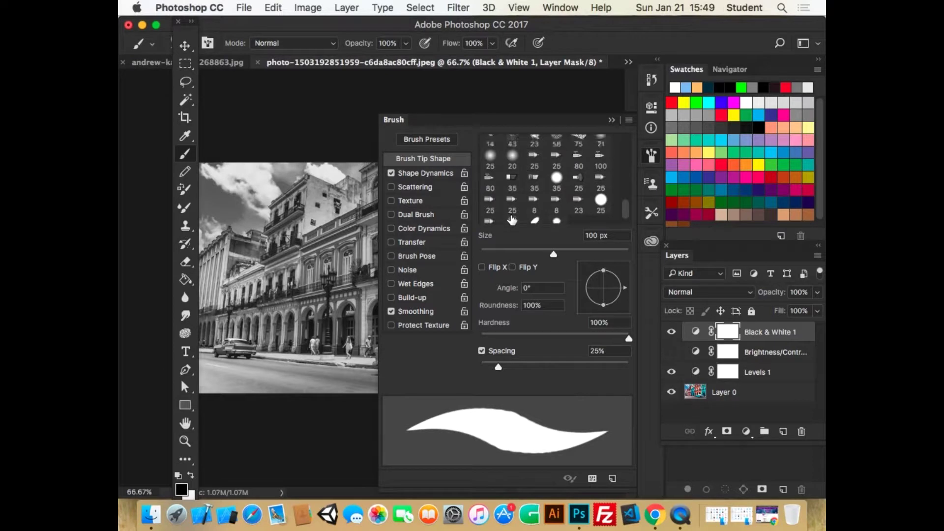
pyautogui.click(564, 190)
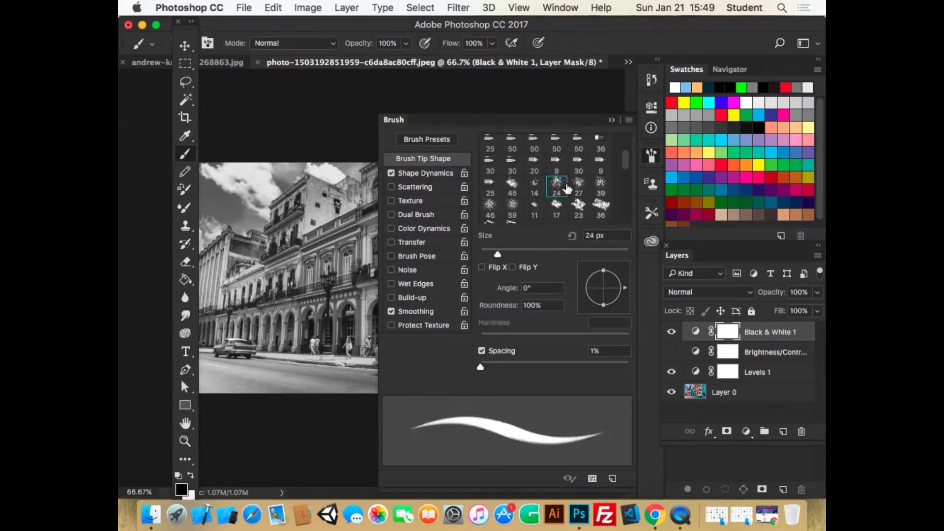
pyautogui.click(579, 188)
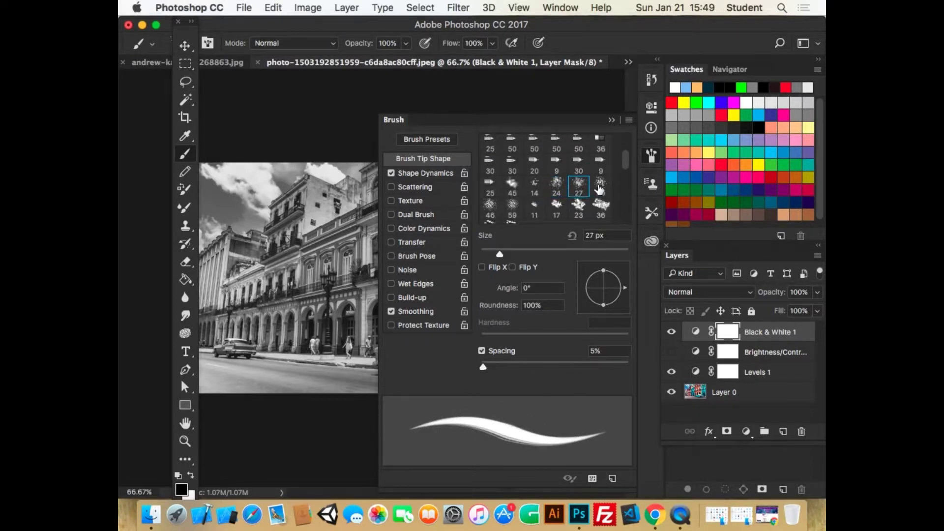
pyautogui.click(600, 188)
pyautogui.moveTo(484, 367); pyautogui.dragTo(527, 367)
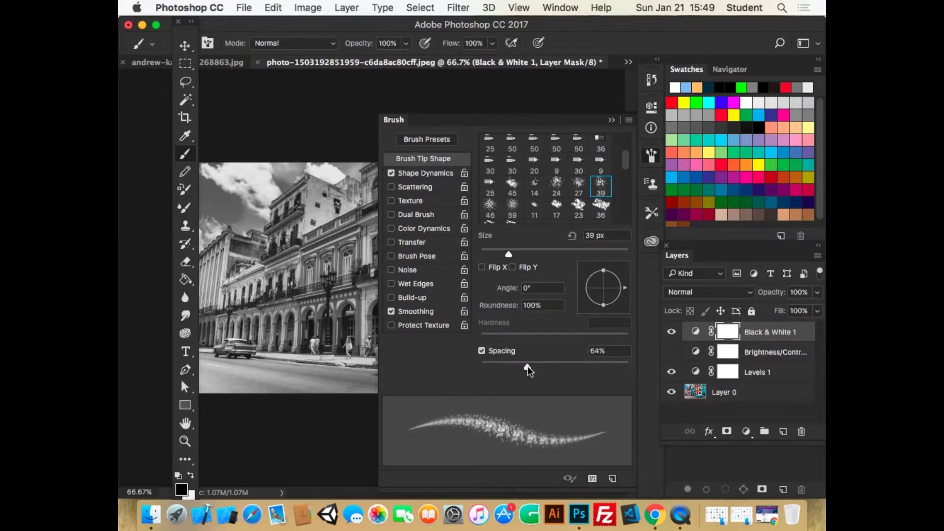
pyautogui.click(579, 184)
pyautogui.click(516, 210)
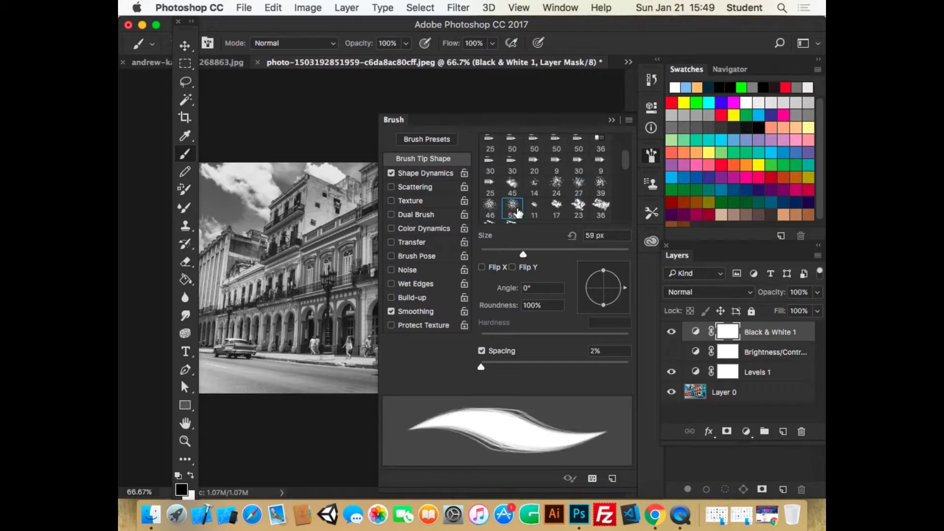
pyautogui.moveTo(482, 368); pyautogui.dragTo(517, 367)
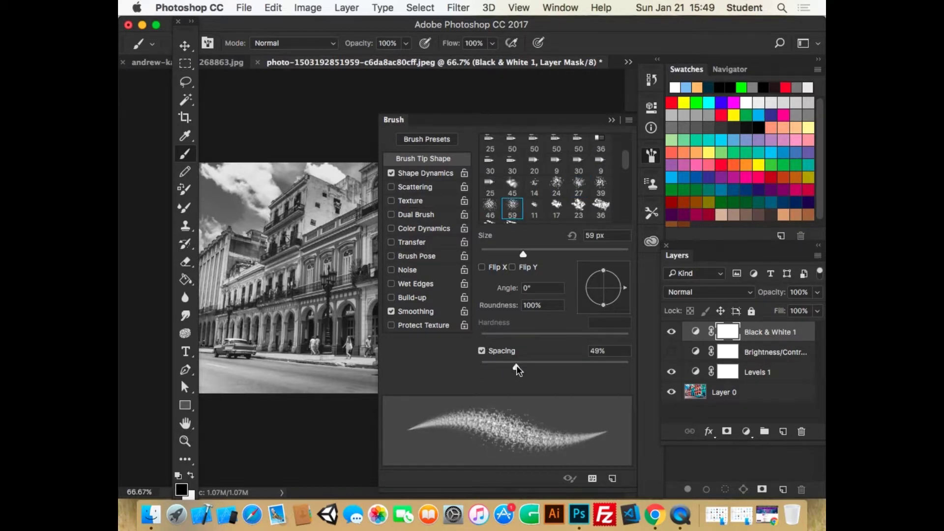
pyautogui.click(612, 120)
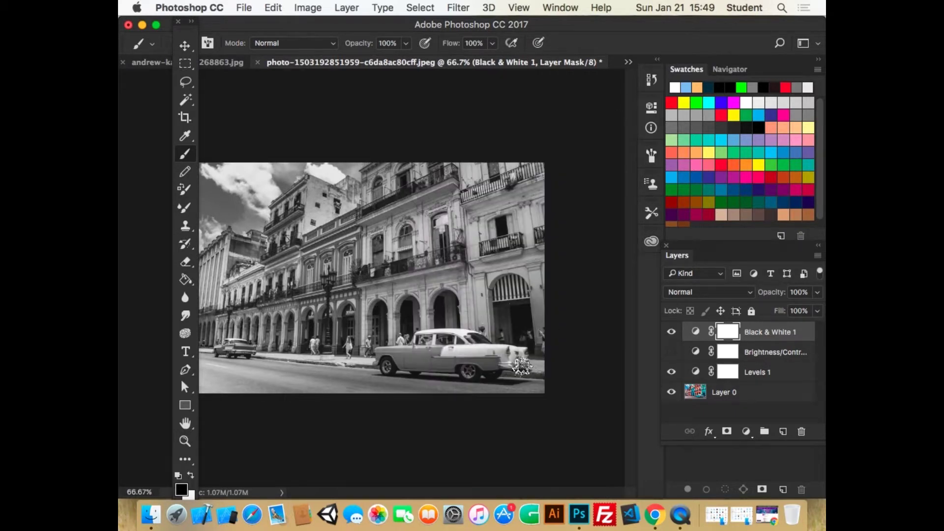
# Enlarge the spatter brush and paint black on the Black & White mask over the large car and the archways behind it
pyautogui.press(']')
pyautogui.press(']')
pyautogui.press(']')
pyautogui.press(']')
pyautogui.press(']')
pyautogui.press(']')
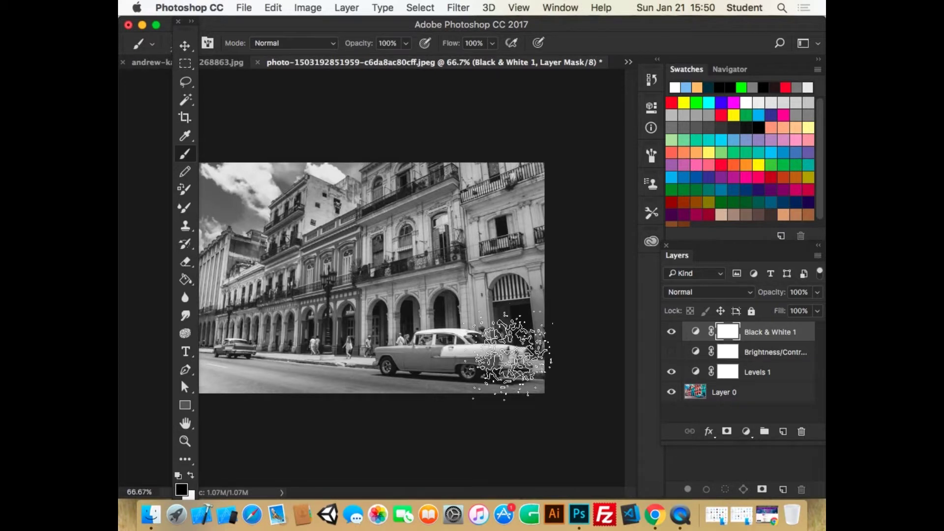
pyautogui.click(514, 354)
pyautogui.moveTo(514, 354)
pyautogui.mouseDown()
pyautogui.moveTo(358, 400)
pyautogui.moveTo(436, 390)
pyautogui.moveTo(341, 390)
pyautogui.moveTo(430, 287)
pyautogui.moveTo(556, 314)
pyautogui.moveTo(490, 303)
pyautogui.moveTo(452, 453)
pyautogui.mouseUp()
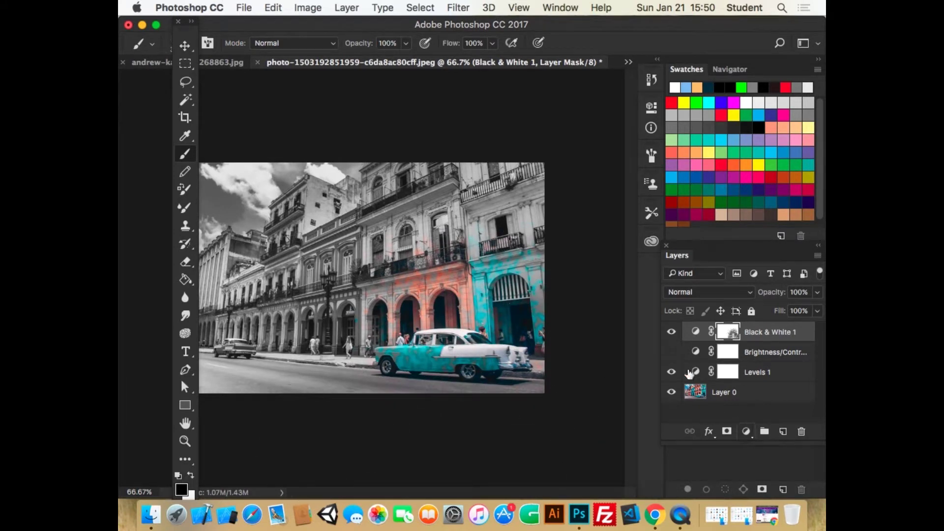
# Hide the Levels 1 layer and paint more black on the Black & White mask over the turquoise and orange facades
pyautogui.click(672, 372)
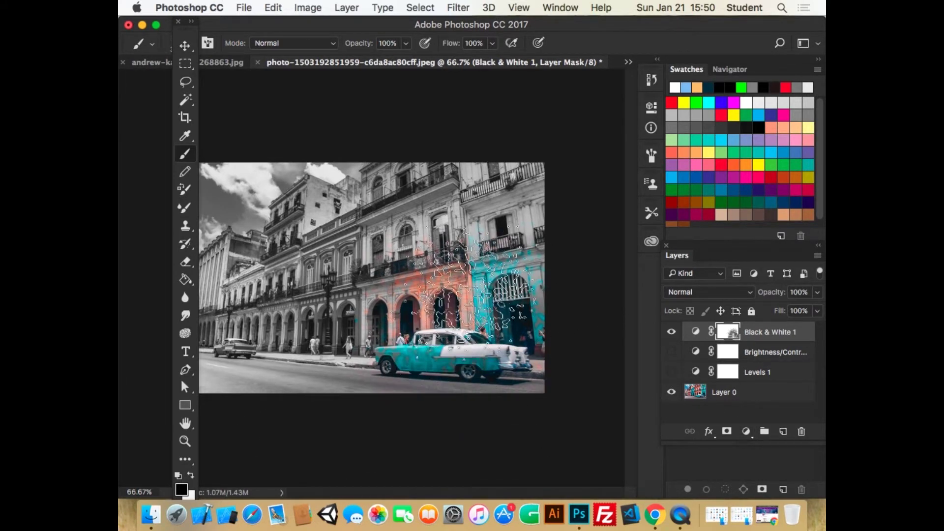
pyautogui.moveTo(517, 248); pyautogui.dragTo(531, 280)
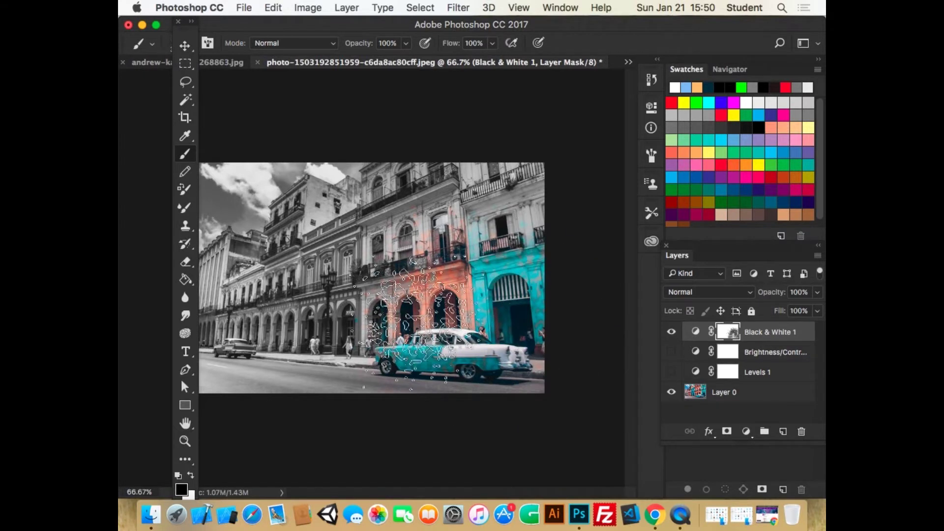
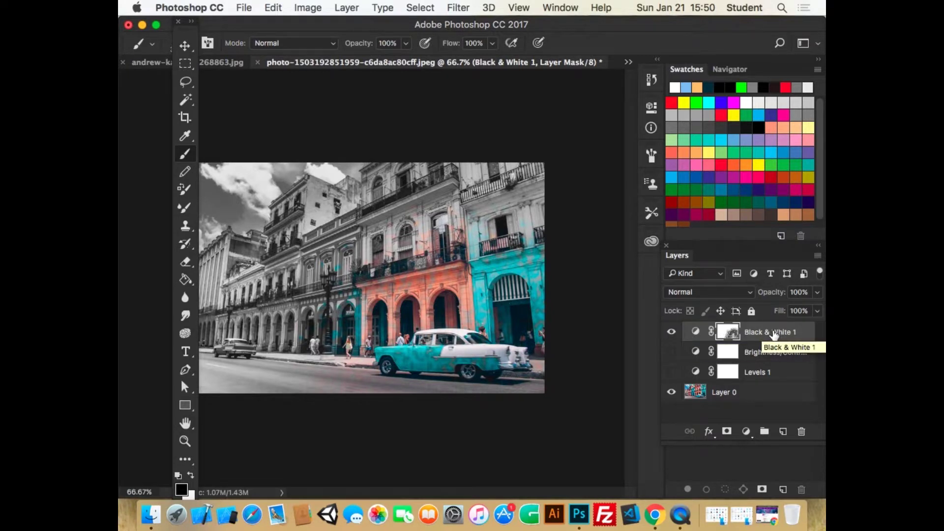
# Delete the Black & White layer and add a Hue/Saturation adjustment layer at the top of the layer stack
pyautogui.moveTo(766, 345); pyautogui.dragTo(794, 427)
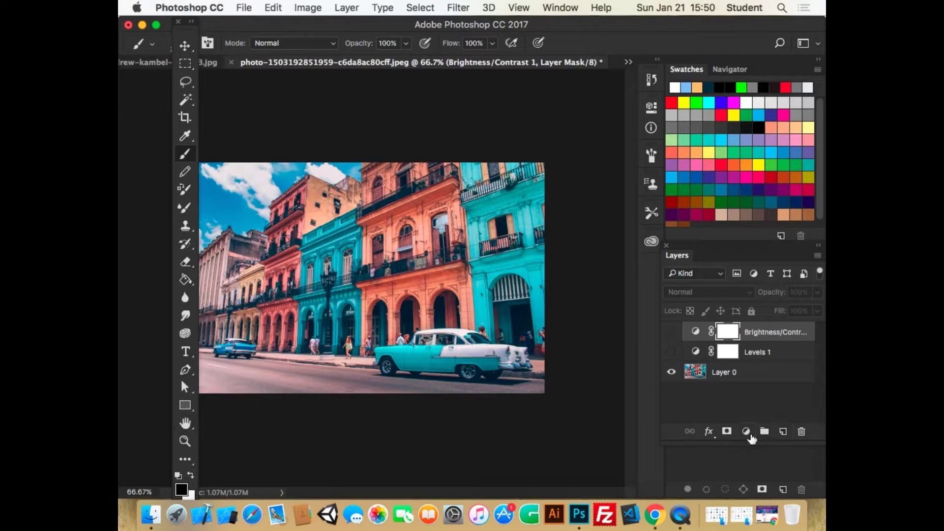
pyautogui.click(747, 432)
pyautogui.scroll(-5, 751, 432)
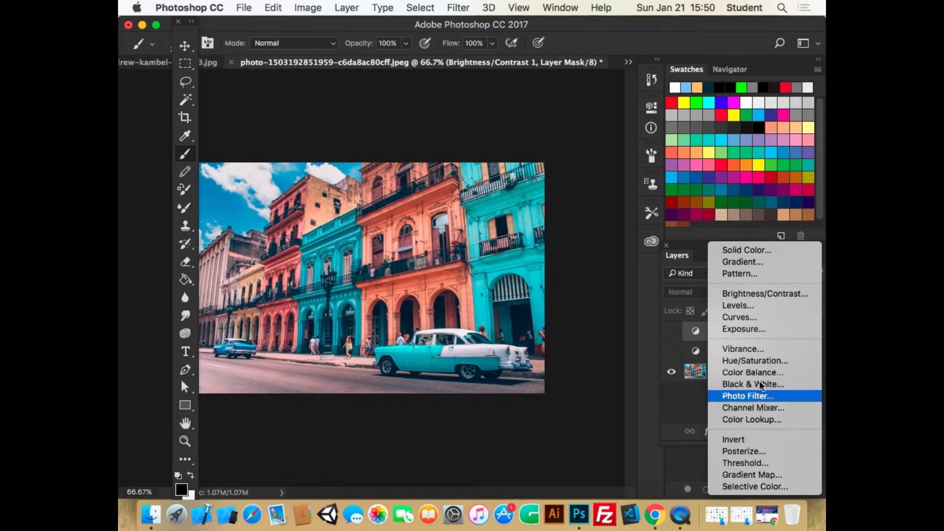
pyautogui.click(759, 361)
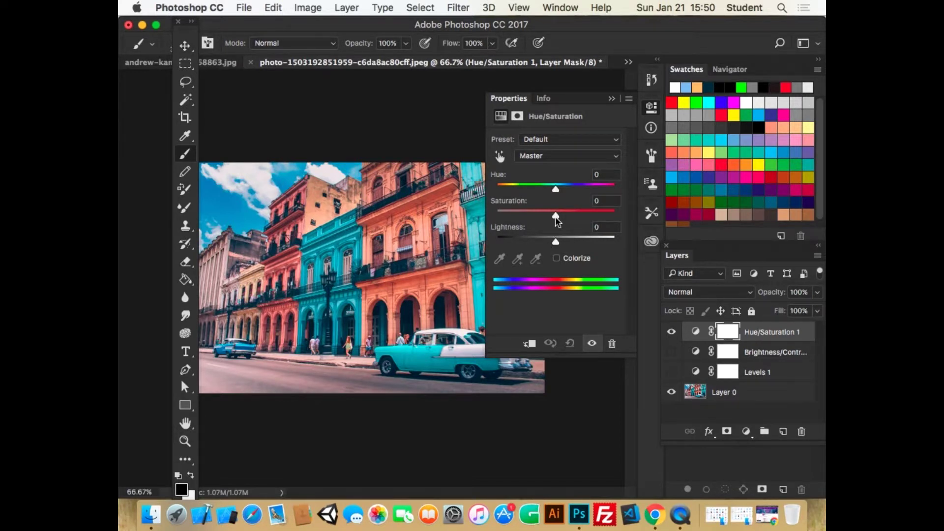
# Try hues of +19 and -14 with lightness -10 on the Hue/Saturation layer, and reset the hue to 0
pyautogui.moveTo(556, 217); pyautogui.dragTo(567, 186)
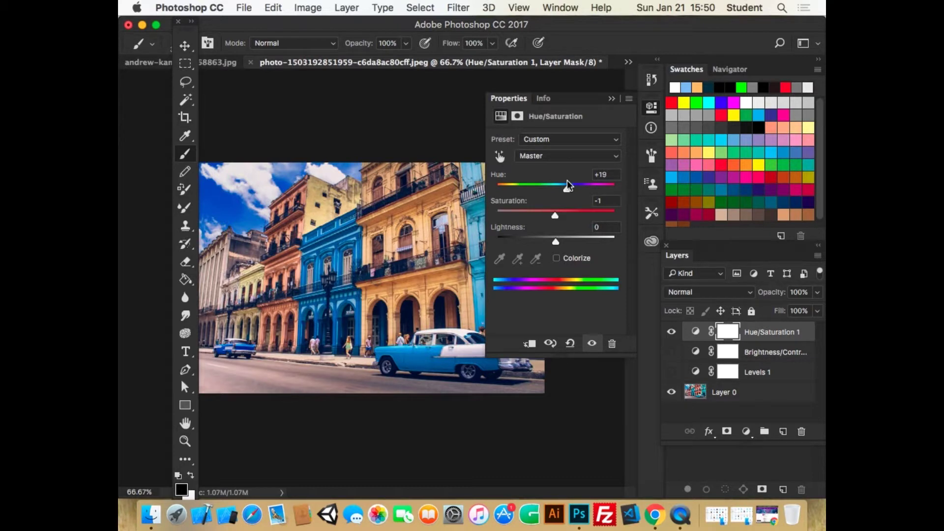
pyautogui.moveTo(568, 186); pyautogui.dragTo(550, 196)
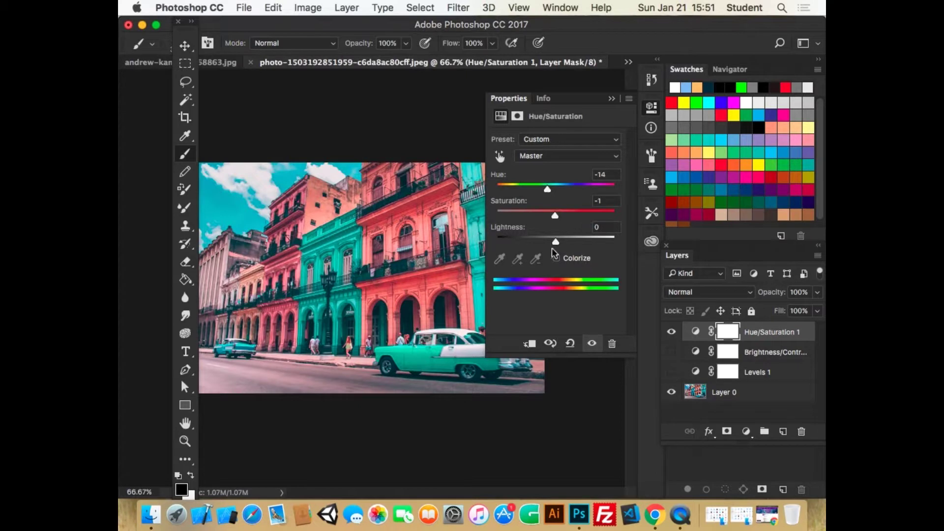
pyautogui.moveTo(553, 243)
pyautogui.mouseDown()
pyautogui.moveTo(616, 241)
pyautogui.moveTo(483, 238)
pyautogui.moveTo(549, 240)
pyautogui.mouseUp()
pyautogui.moveTo(547, 189)
pyautogui.mouseDown()
pyautogui.moveTo(570, 190)
pyautogui.moveTo(555, 190)
pyautogui.mouseUp()
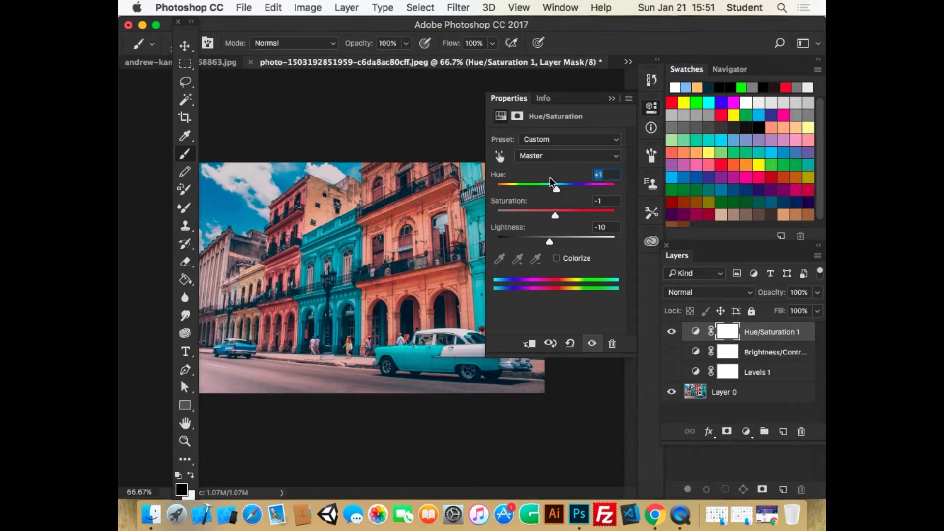
pyautogui.write('0')
# Desaturate the photo fully with saturation -100 and lightness -9, and switch to the Move tool
pyautogui.click(607, 202)
pyautogui.moveTo(555, 215); pyautogui.dragTo(483, 215)
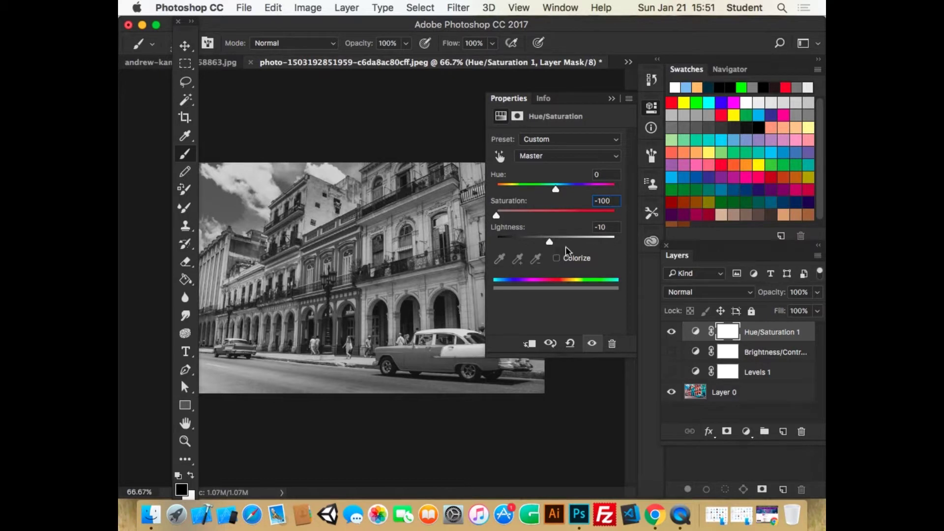
pyautogui.moveTo(551, 241)
pyautogui.mouseDown()
pyautogui.moveTo(530, 242)
pyautogui.moveTo(548, 237)
pyautogui.mouseUp()
pyautogui.moveTo(497, 215)
pyautogui.mouseDown()
pyautogui.moveTo(564, 209)
pyautogui.moveTo(480, 211)
pyautogui.mouseUp()
pyautogui.click(184, 45)
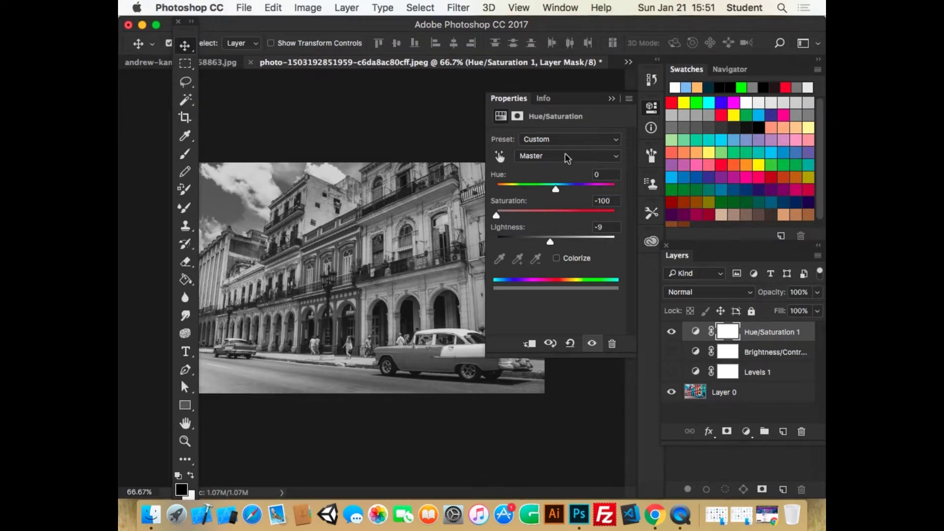
# Hide the Hue/Saturation 1 layer and add a Curves adjustment layer above it
pyautogui.click(614, 98)
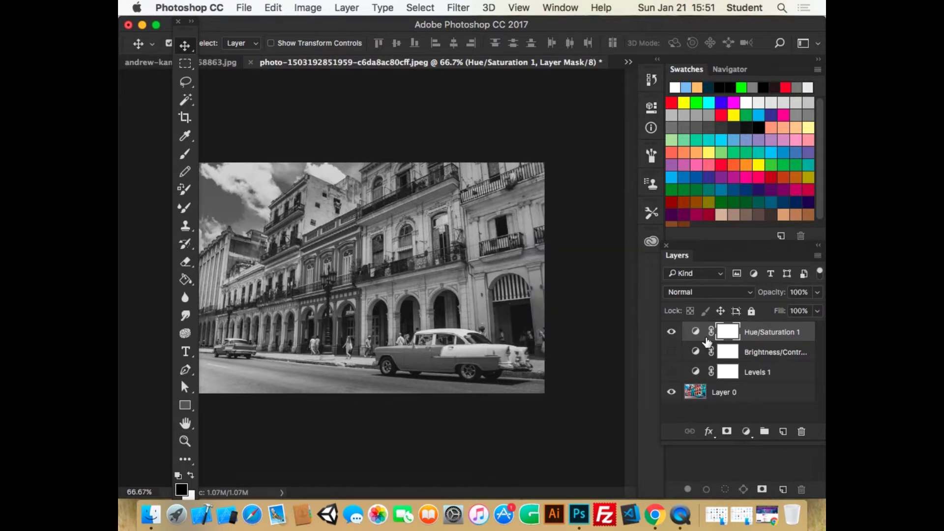
pyautogui.click(671, 332)
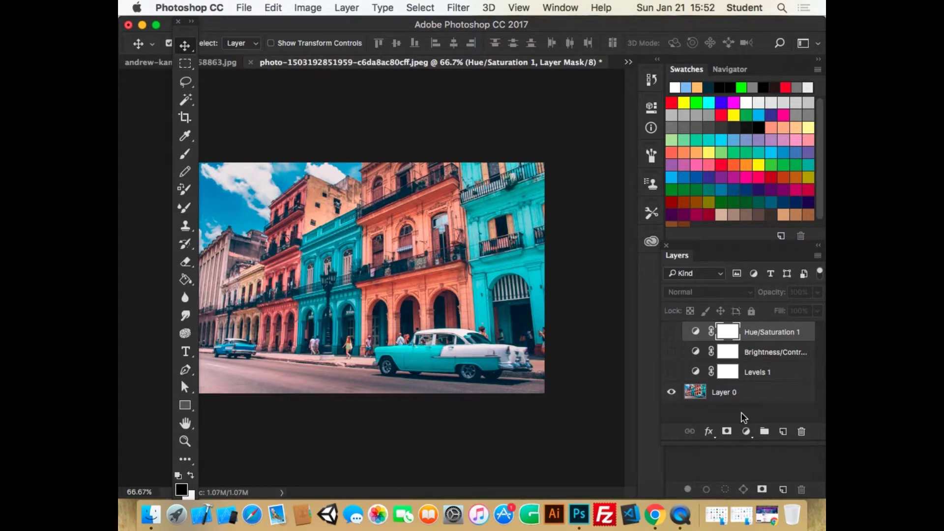
pyautogui.click(747, 431)
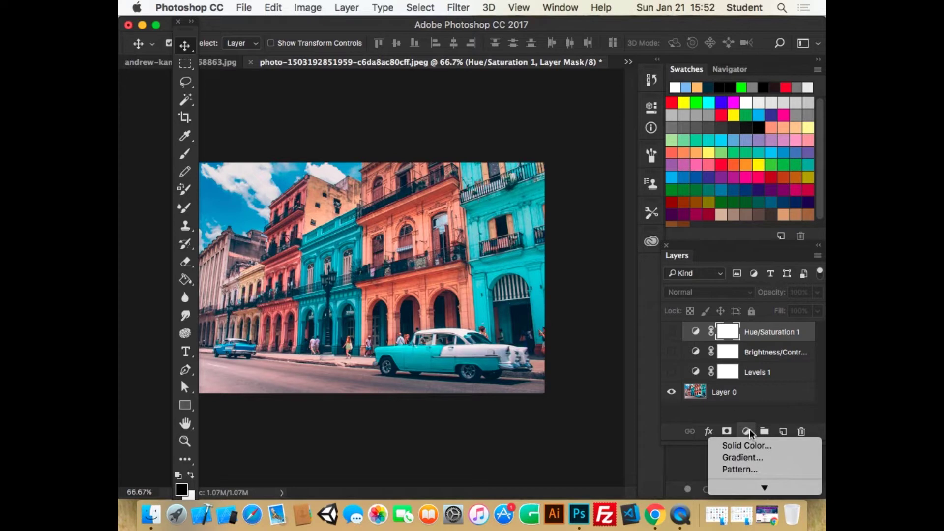
pyautogui.moveTo(757, 489)
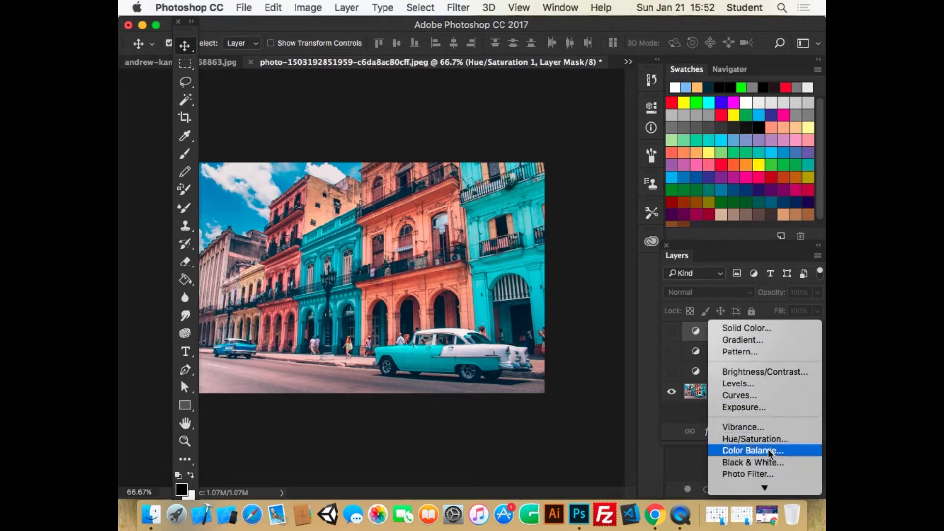
pyautogui.click(738, 395)
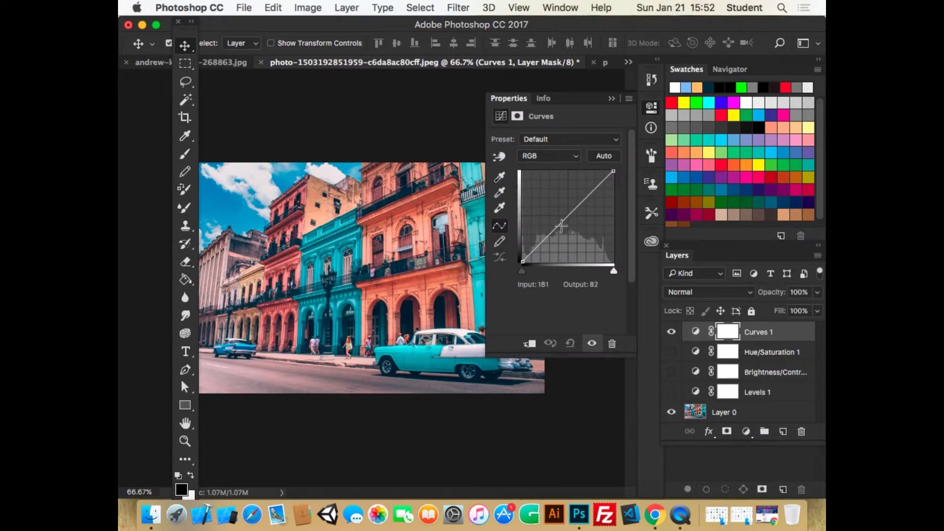
# Shape the RGB curve with a midpoint at input 120, output 126, a shadow point, and a highlight point at input 187, output 195
pyautogui.click(569, 217)
pyautogui.moveTo(487, 353); pyautogui.dragTo(510, 341)
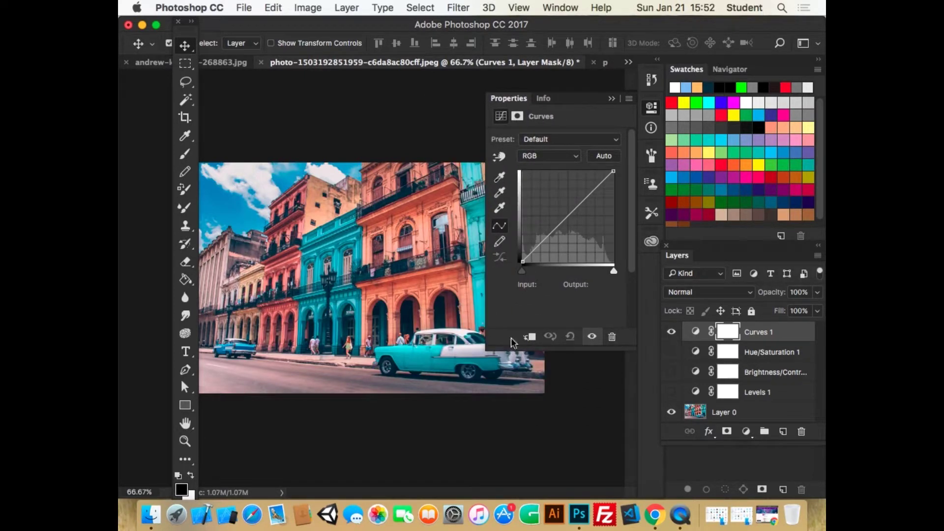
pyautogui.click(568, 215)
pyautogui.moveTo(568, 215); pyautogui.dragTo(563, 213)
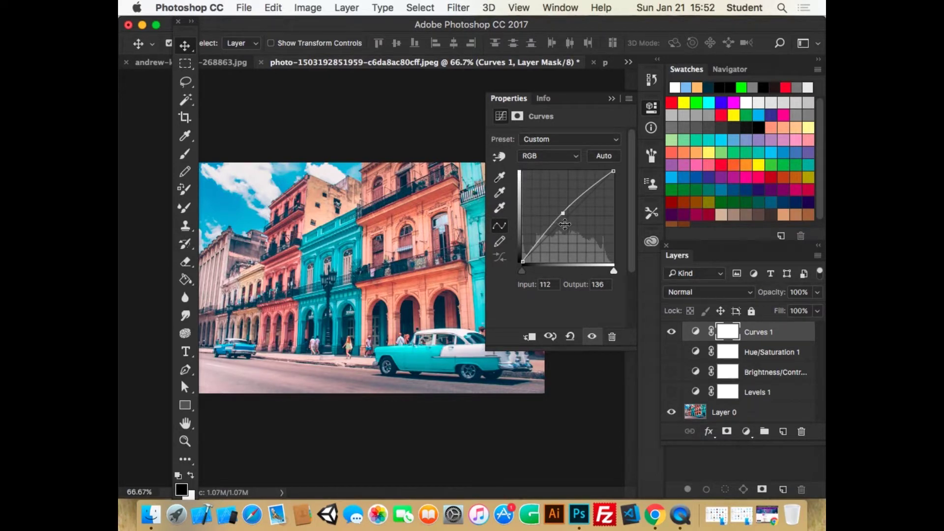
pyautogui.moveTo(562, 213)
pyautogui.mouseDown()
pyautogui.moveTo(572, 224)
pyautogui.moveTo(566, 216)
pyautogui.mouseUp()
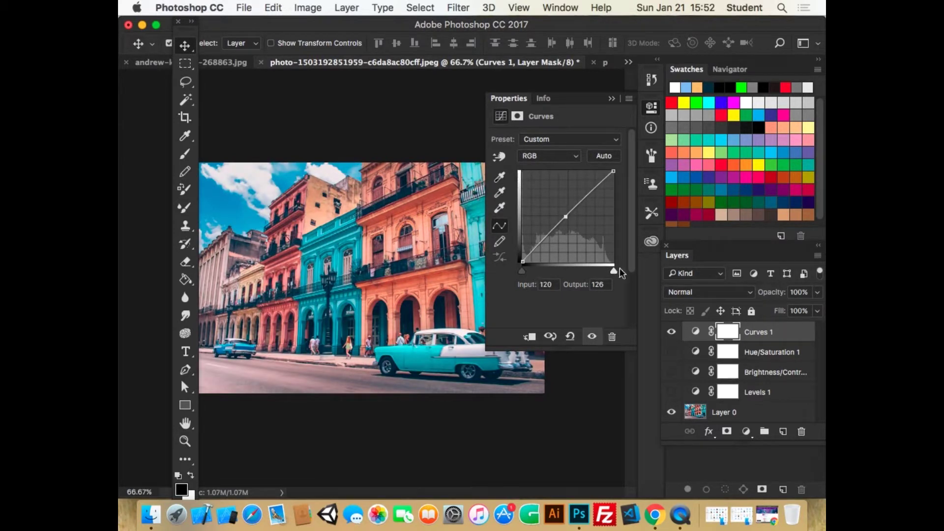
pyautogui.click(545, 240)
pyautogui.moveTo(590, 198); pyautogui.dragTo(589, 192)
# Add a centre point to the Red curve at input 128, output 128, and raise the Green curve to output 131 at input 102
pyautogui.click(554, 158)
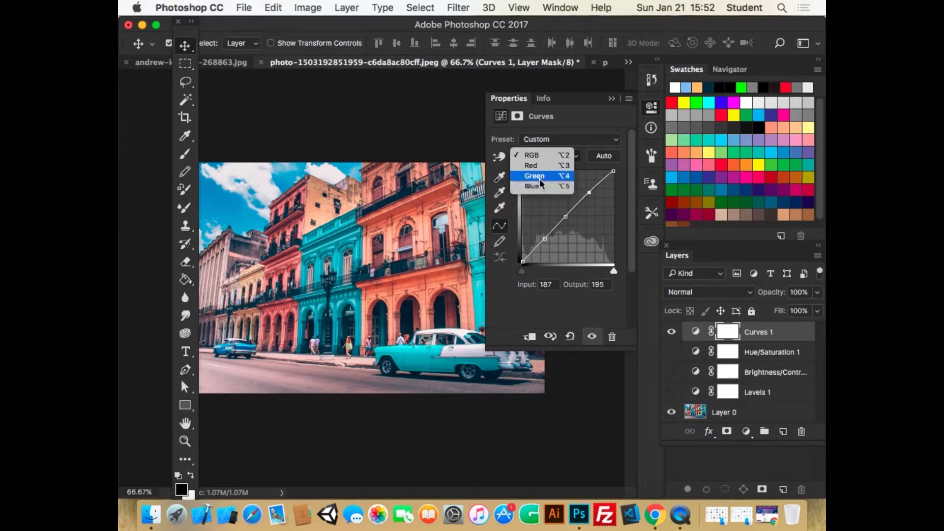
pyautogui.click(538, 166)
pyautogui.moveTo(569, 216)
pyautogui.mouseDown()
pyautogui.moveTo(593, 227)
pyautogui.moveTo(562, 210)
pyautogui.moveTo(568, 215)
pyautogui.mouseUp()
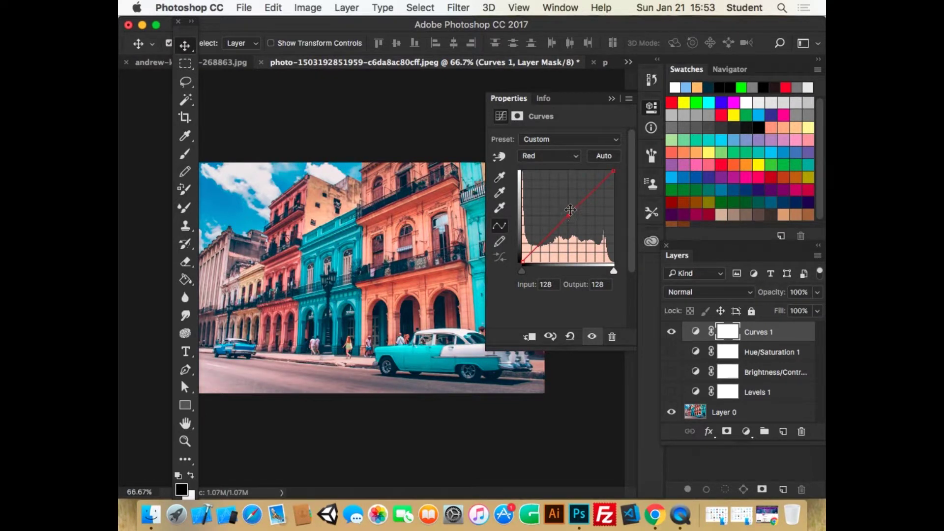
pyautogui.click(556, 158)
pyautogui.click(558, 171)
pyautogui.moveTo(570, 223)
pyautogui.mouseDown()
pyautogui.moveTo(581, 226)
pyautogui.moveTo(559, 215)
pyautogui.mouseUp()
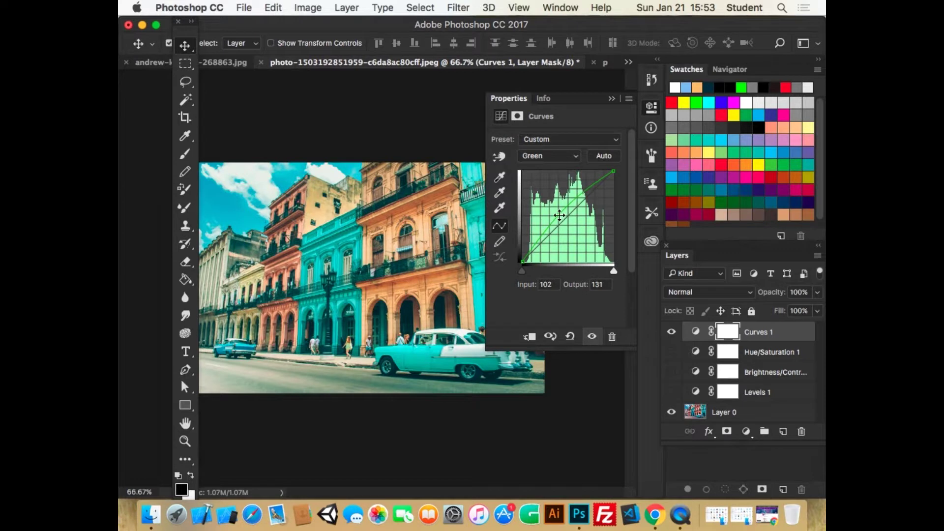
# Raise the Blue channel's curve to output 144 at input 88
pyautogui.click(552, 157)
pyautogui.click(532, 165)
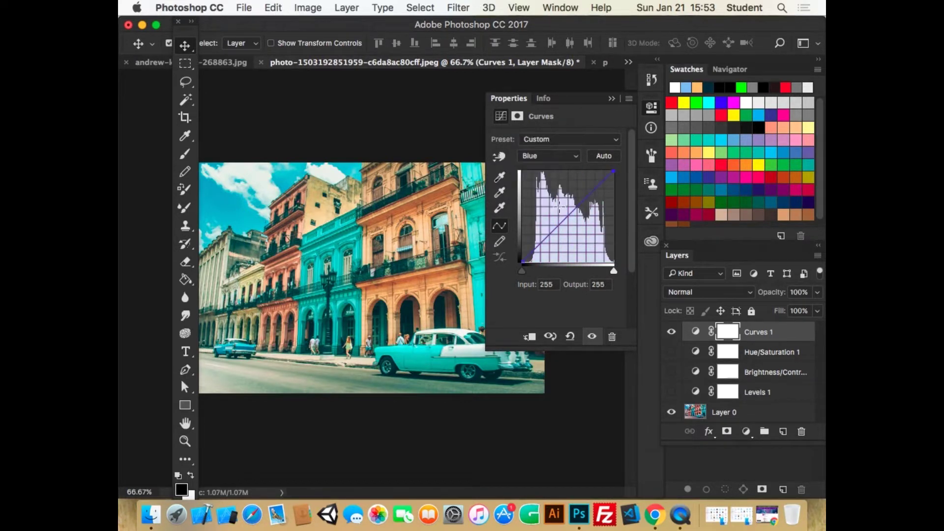
pyautogui.moveTo(566, 220); pyautogui.dragTo(555, 211)
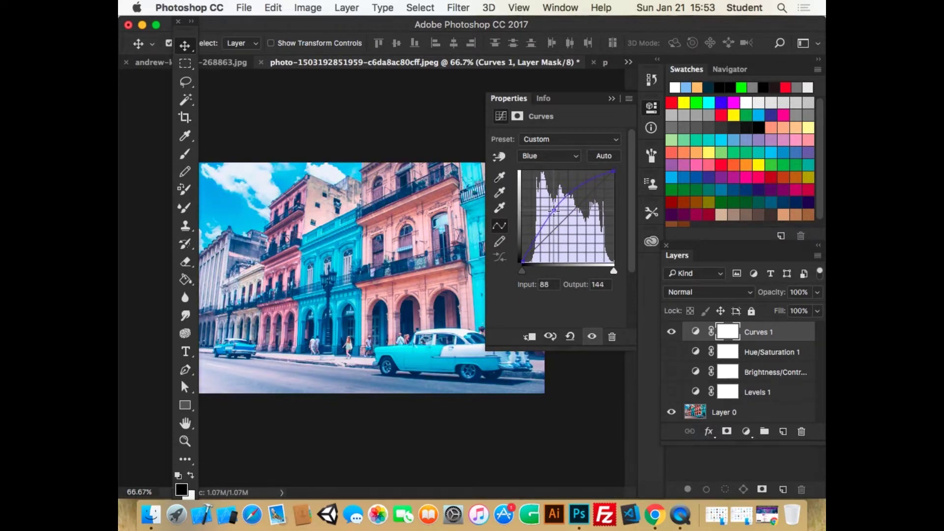
# Toggle the Curves 1 layer's visibility to compare the photo with and without the adjustment, leaving it shown
pyautogui.click(612, 99)
pyautogui.click(673, 332)
pyautogui.click(673, 333)
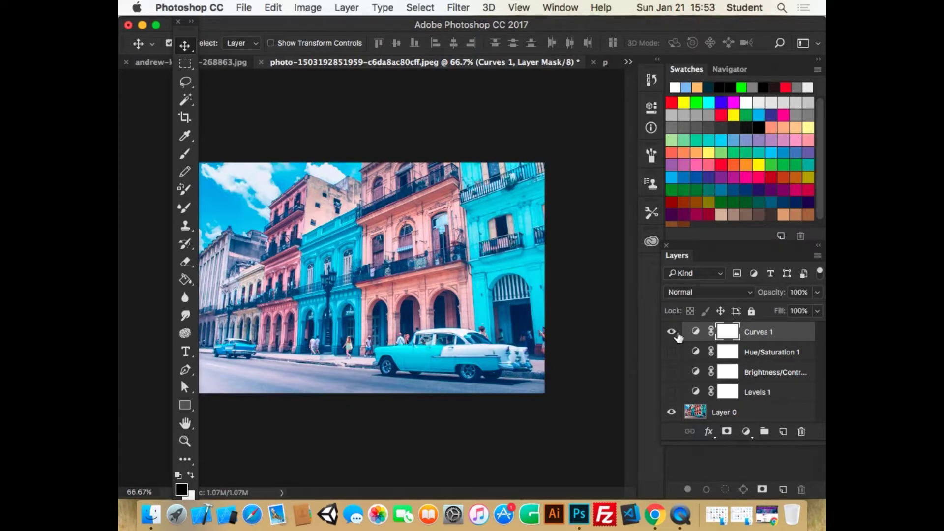
pyautogui.click(672, 332)
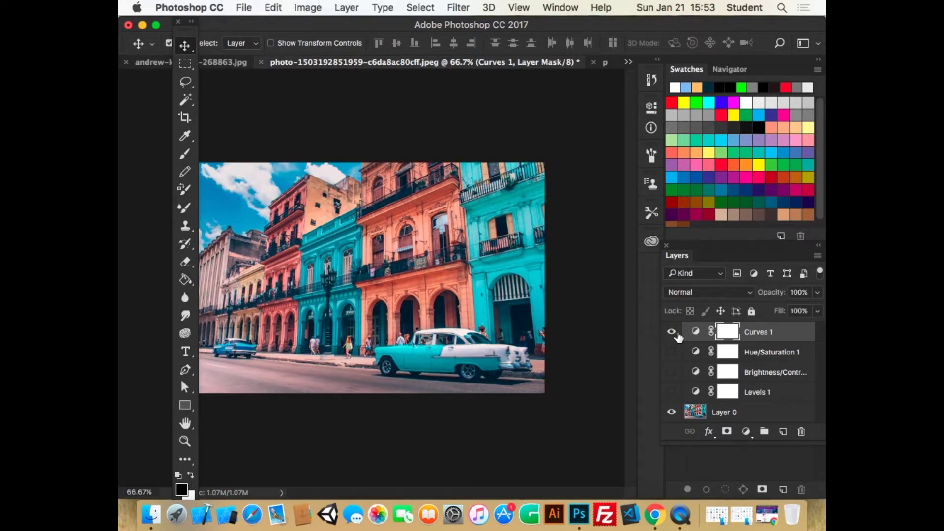
pyautogui.click(673, 333)
# Add an Invert adjustment layer above Curves 1, then hide it
pyautogui.click(745, 433)
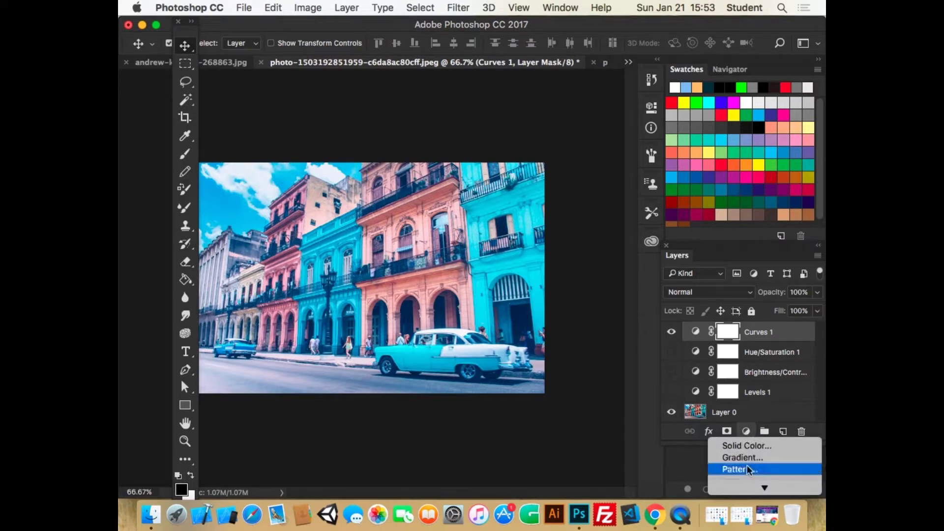
pyautogui.moveTo(764, 488)
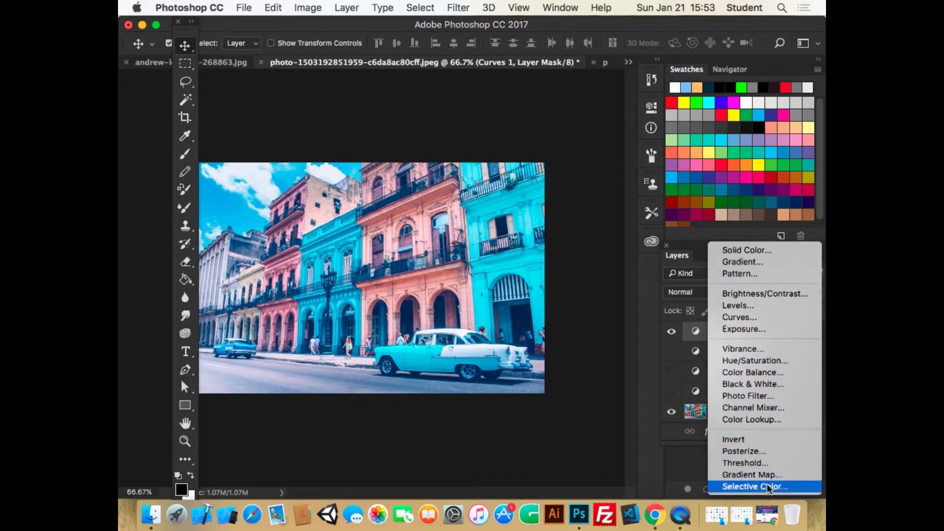
pyautogui.click(756, 441)
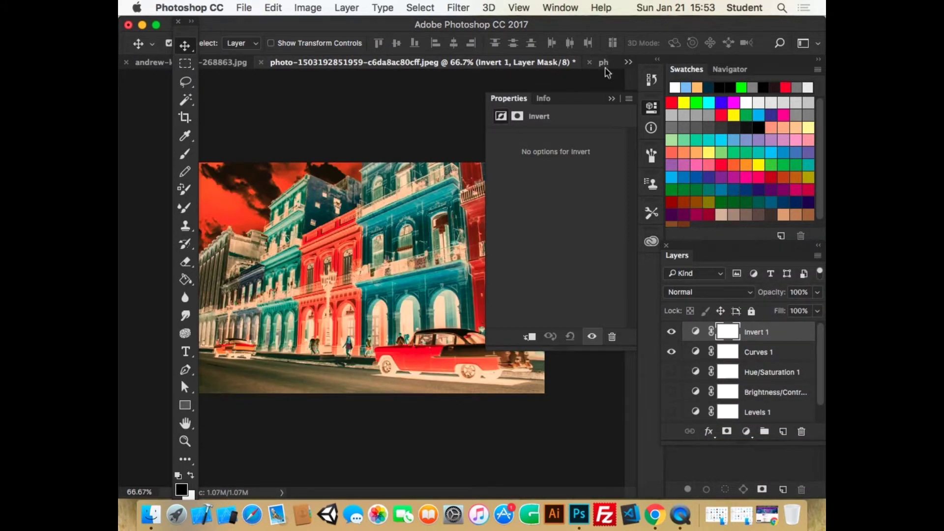
pyautogui.click(613, 98)
pyautogui.click(671, 332)
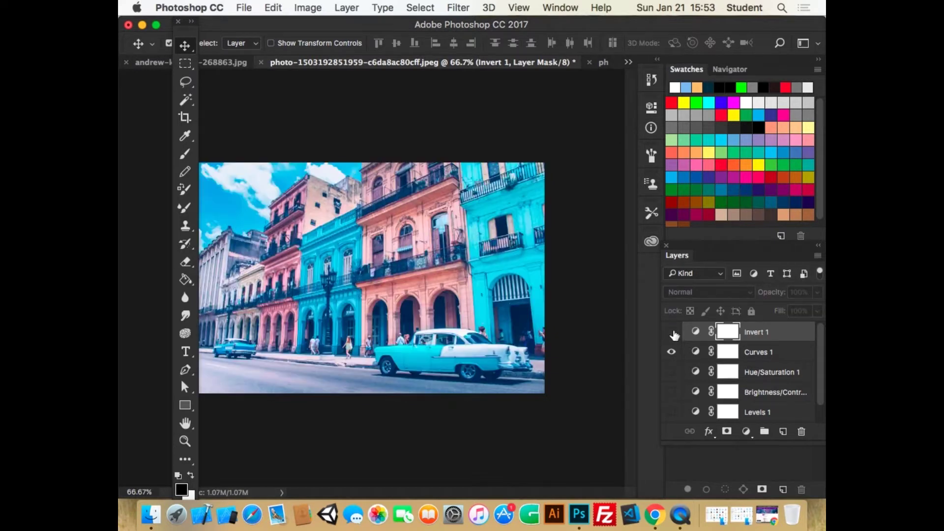
# Add a Color Lookup adjustment layer using the 2Strip.look 3DLUT file, and dismiss the Java update offer
pyautogui.click(746, 433)
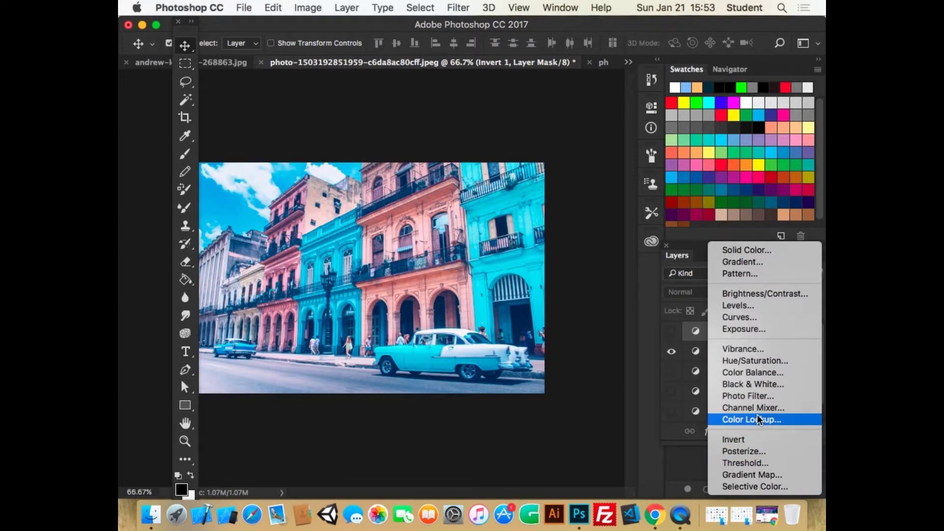
pyautogui.click(757, 419)
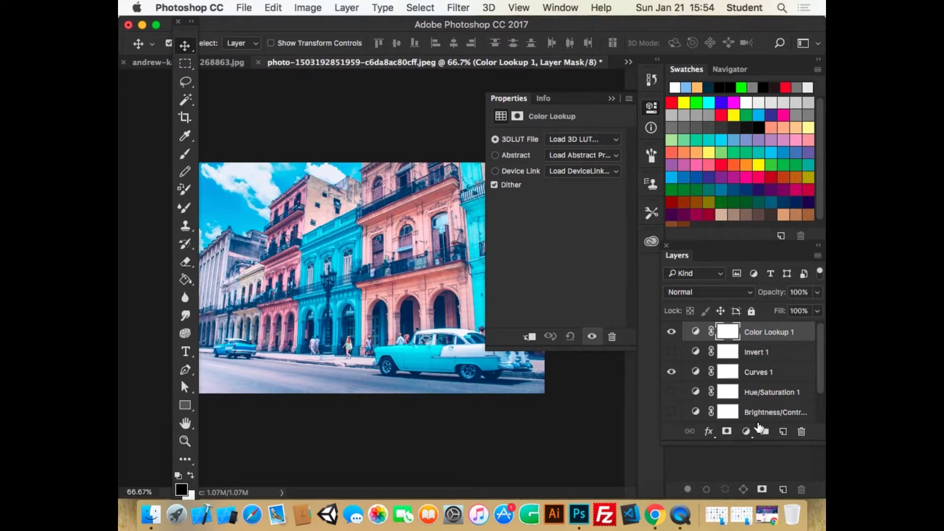
pyautogui.click(596, 141)
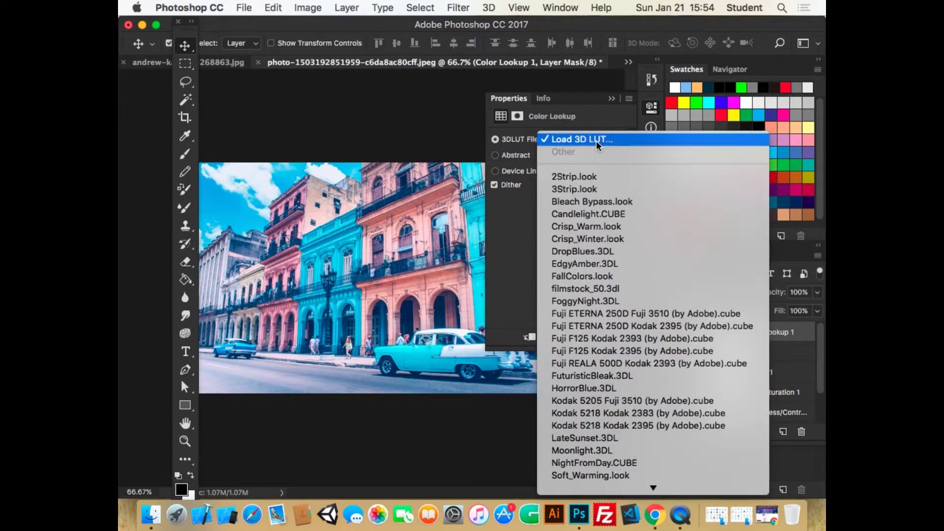
pyautogui.click(595, 173)
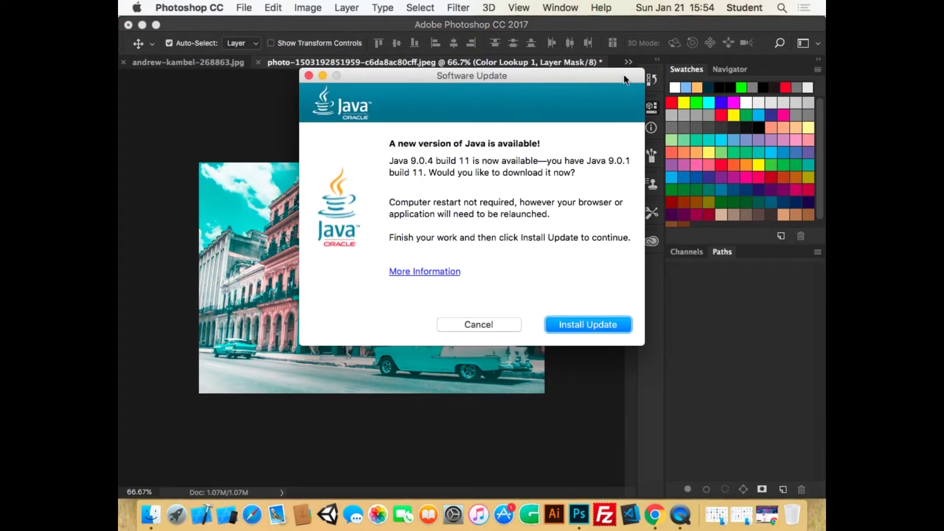
pyautogui.click(487, 326)
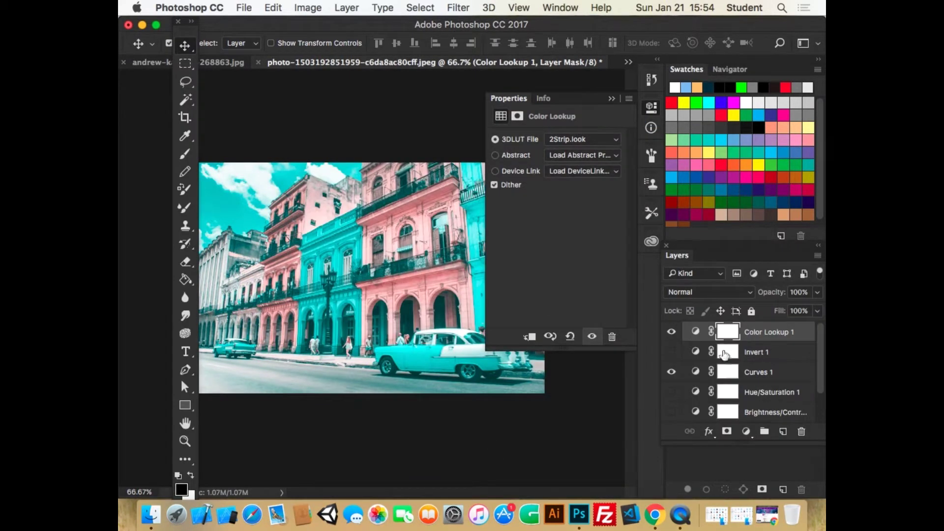
# Hide the Curves 1 layer so only Color Lookup 1 affects the base photo
pyautogui.click(671, 371)
pyautogui.scroll(-2, 674, 412)
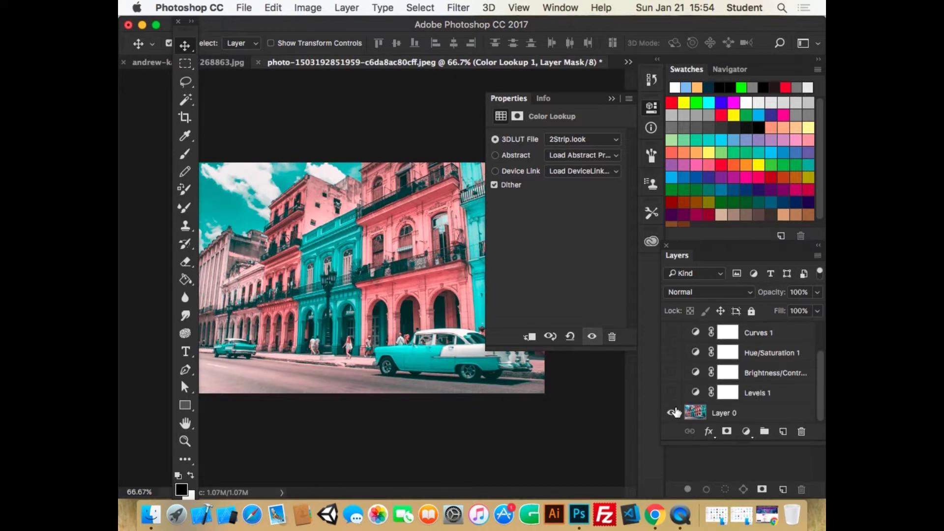
pyautogui.scroll(2, 675, 412)
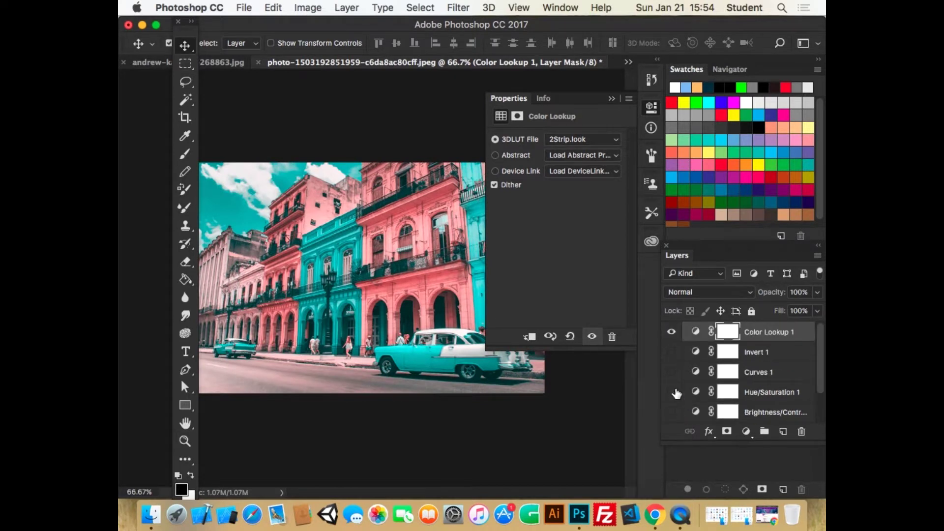
# Try the 3Strip.look, Bleach Bypass.look, Candlelight.CUBE and Crisp_Warm.look 3DLUT files on the Color Lookup layer
pyautogui.click(581, 140)
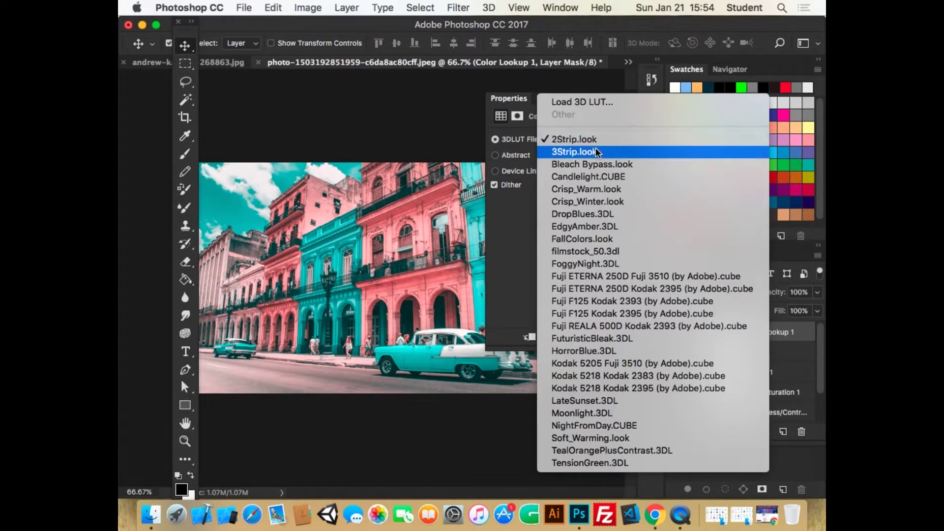
pyautogui.click(596, 149)
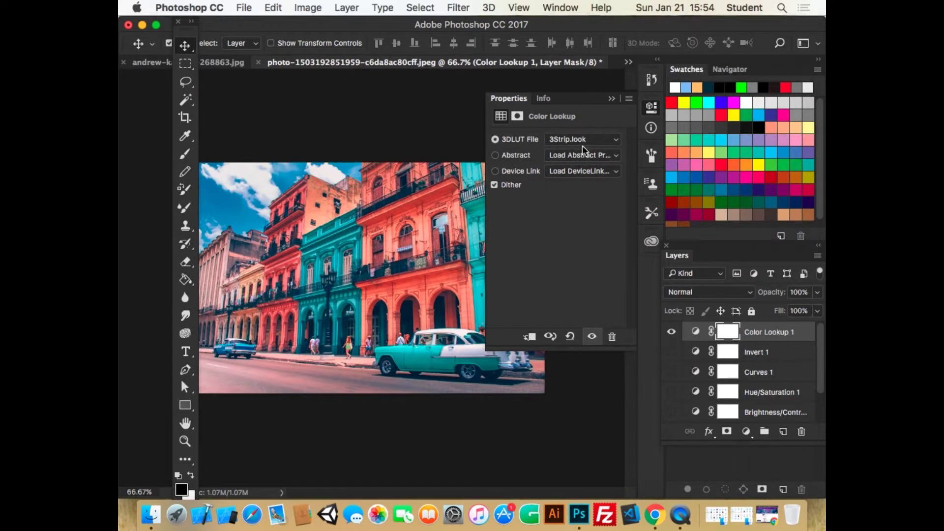
pyautogui.click(582, 141)
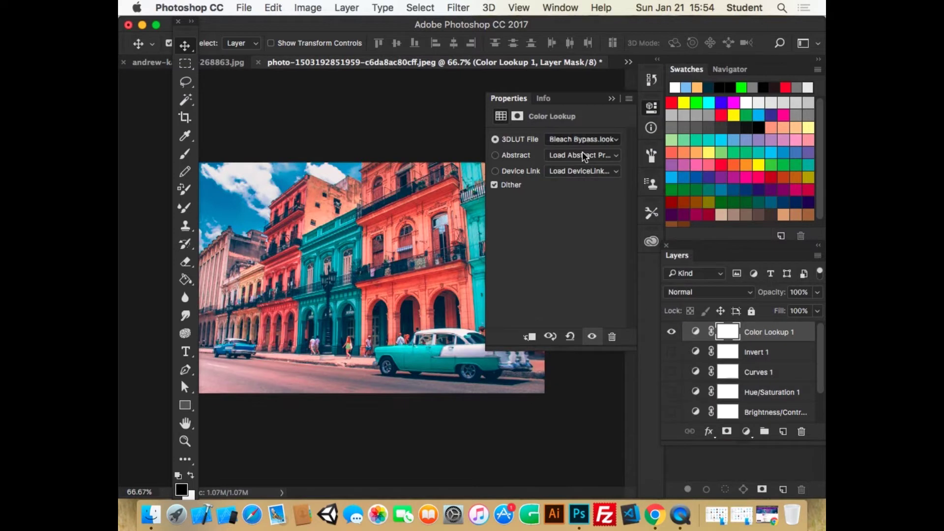
pyautogui.click(582, 151)
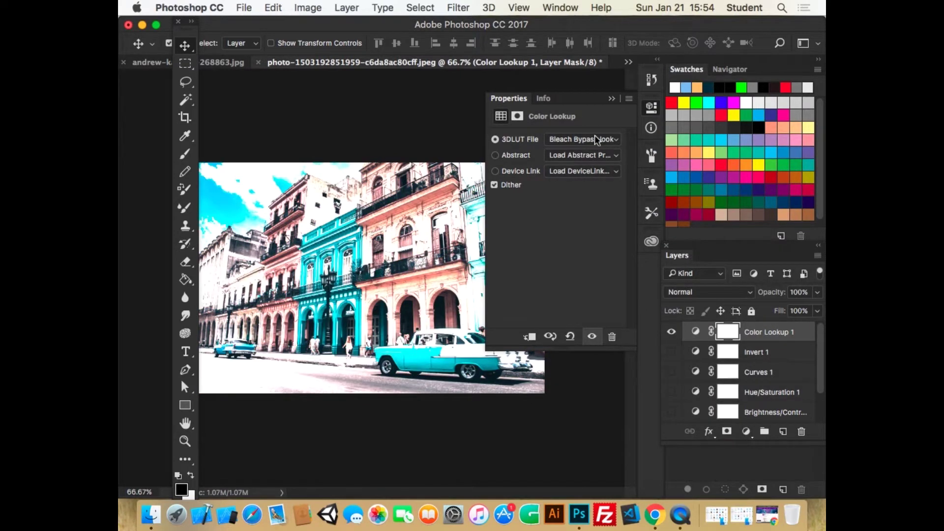
pyautogui.click(595, 139)
pyautogui.click(592, 152)
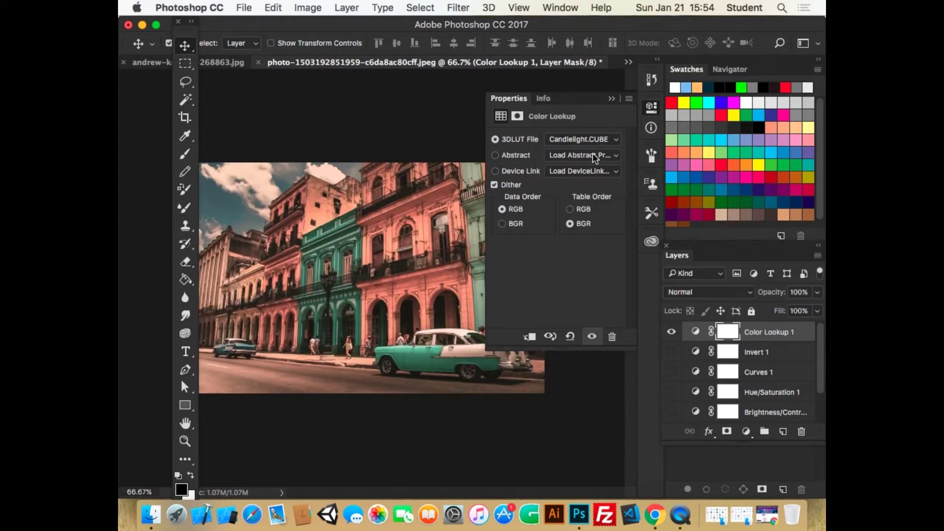
pyautogui.click(596, 139)
pyautogui.click(586, 152)
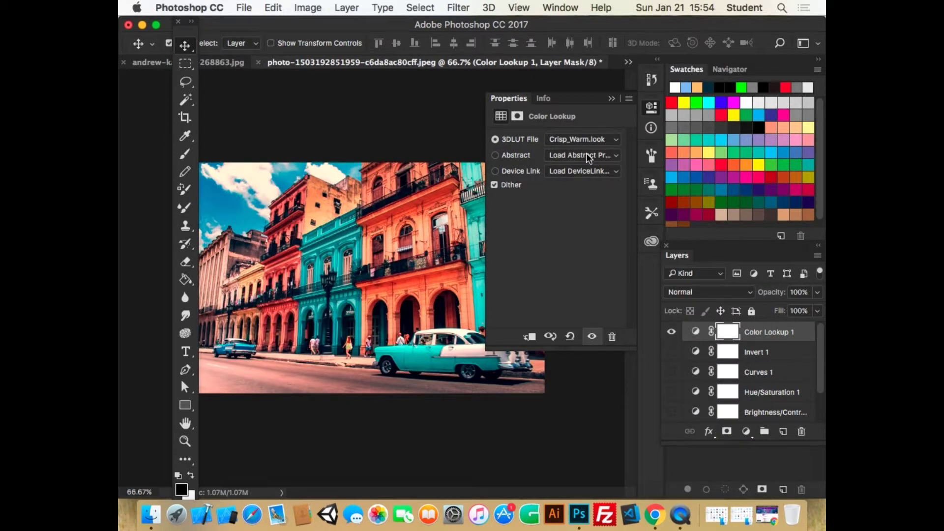
# Try the Crisp_Winter.look, FallColors.look, filmstock_50.3dl, FoggyNight.3DL and NightFromDay.CUBE 3DLUT files on the Color Lookup 1 layer
pyautogui.click(584, 138)
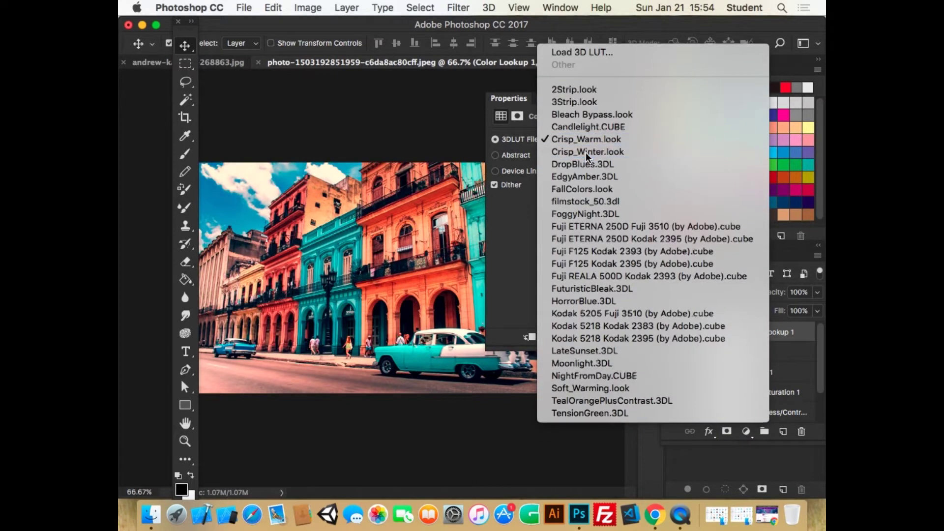
pyautogui.click(585, 153)
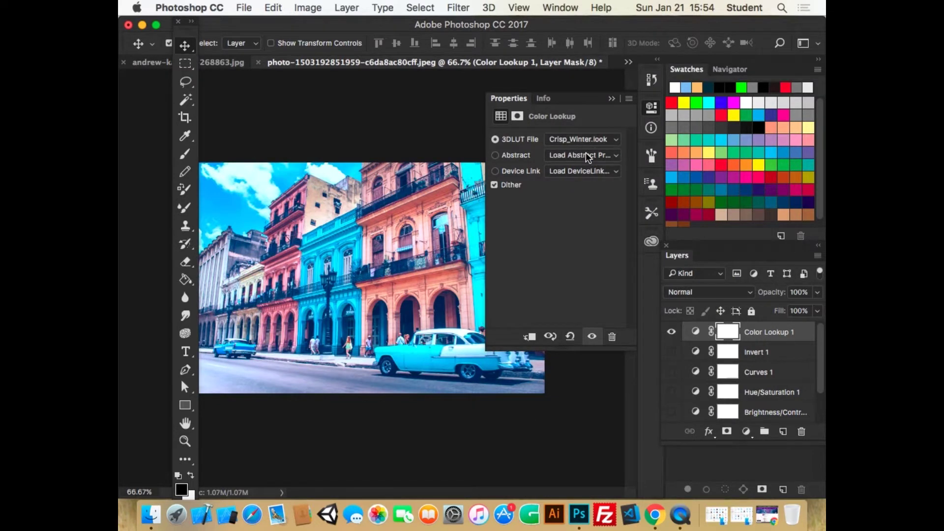
pyautogui.click(587, 140)
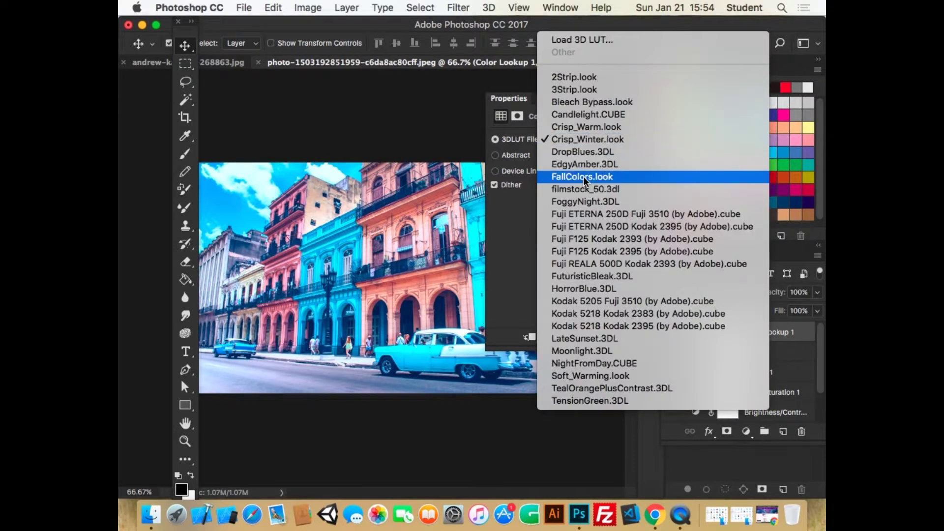
pyautogui.click(583, 176)
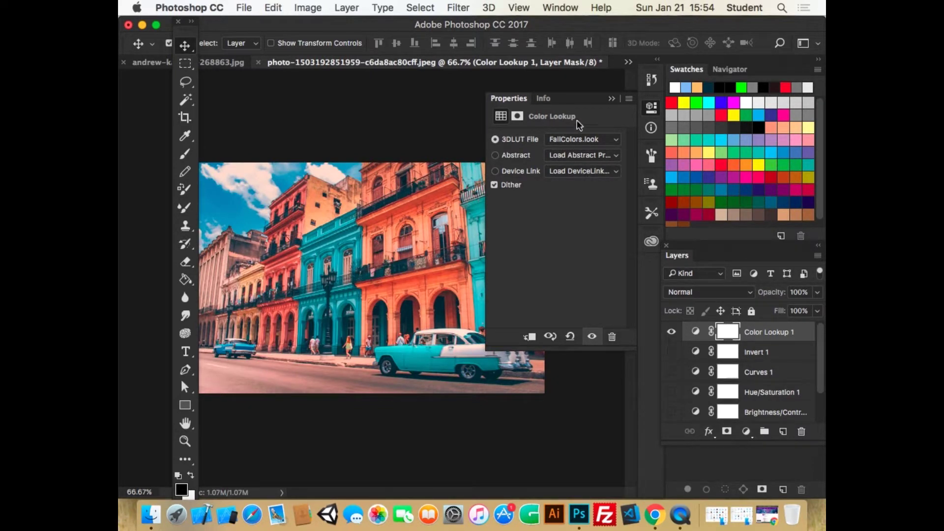
pyautogui.click(571, 140)
pyautogui.click(570, 154)
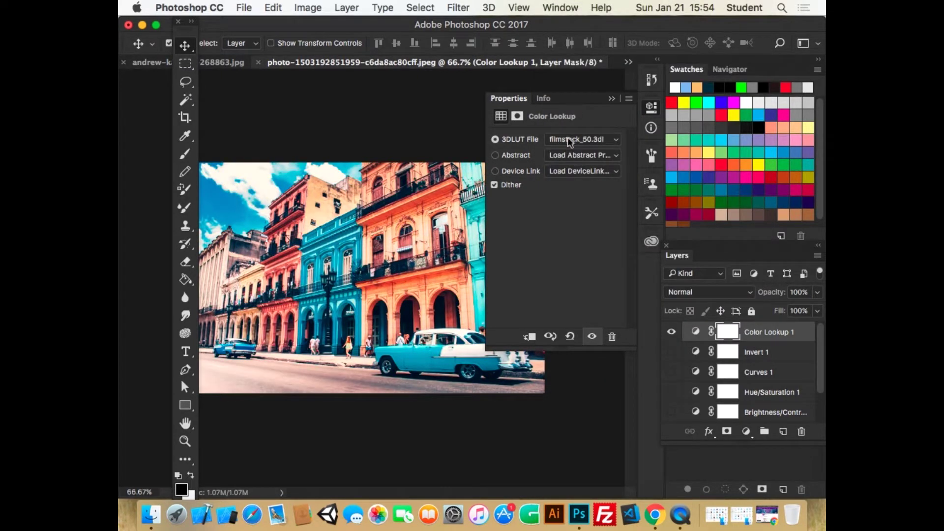
pyautogui.click(569, 139)
pyautogui.click(585, 151)
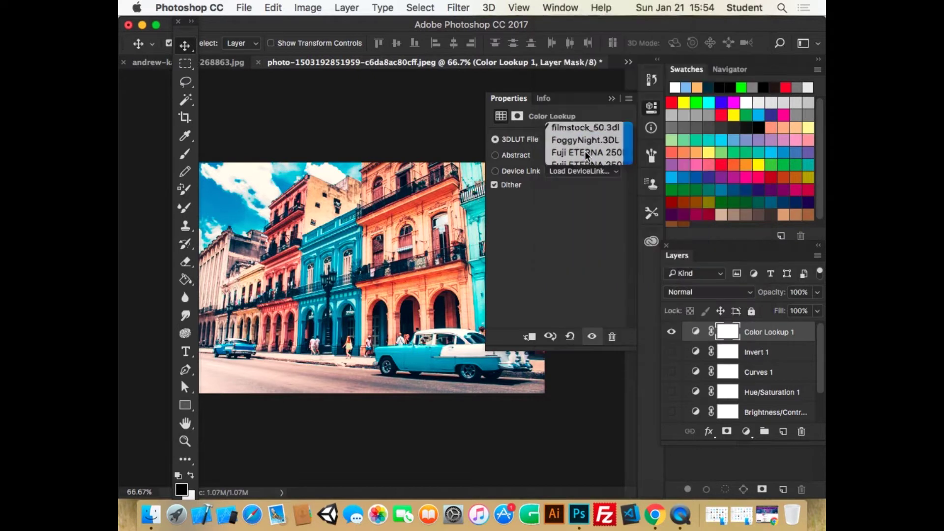
pyautogui.click(590, 142)
pyautogui.click(625, 299)
# Try the TensionGreen.3DL, TealOrangePlusContrast.3DL and Soft_Warming.look 3DLUT files on the Color Lookup 1 layer
pyautogui.click(603, 144)
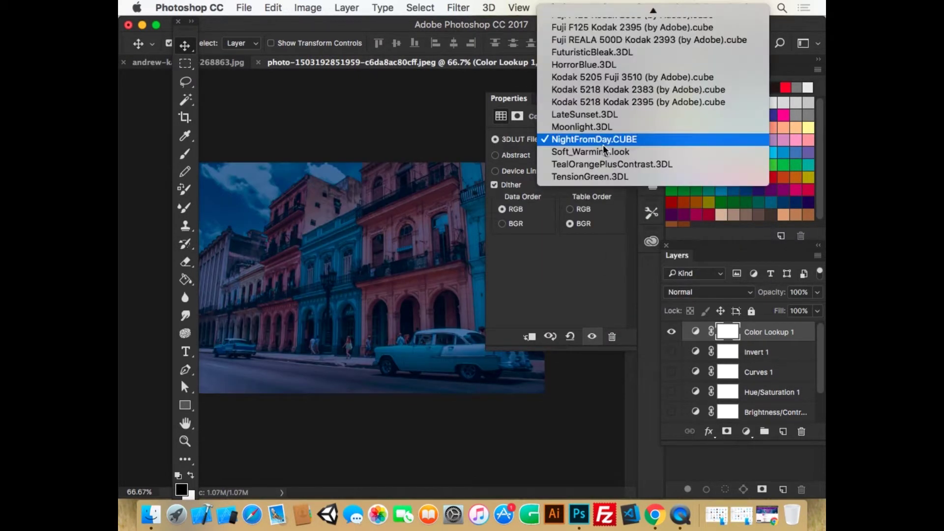
pyautogui.click(606, 181)
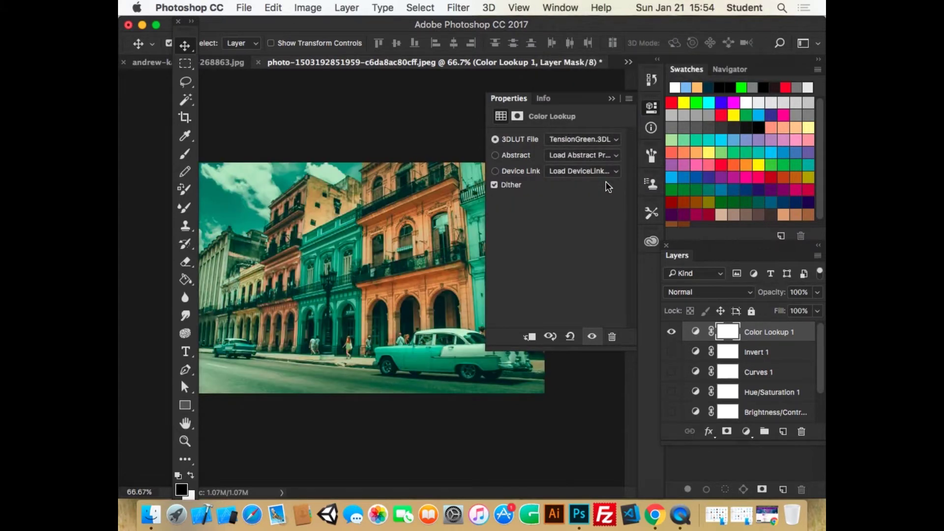
pyautogui.click(584, 137)
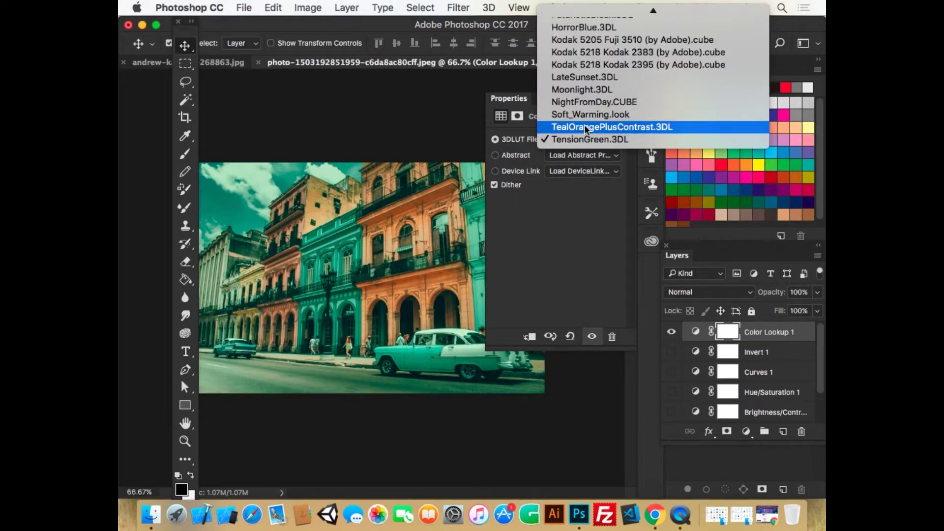
pyautogui.click(584, 126)
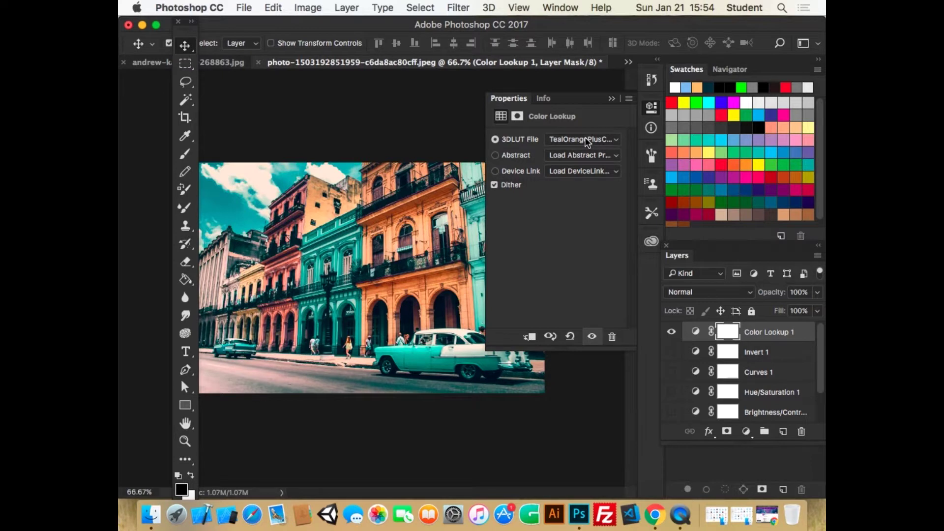
pyautogui.click(585, 139)
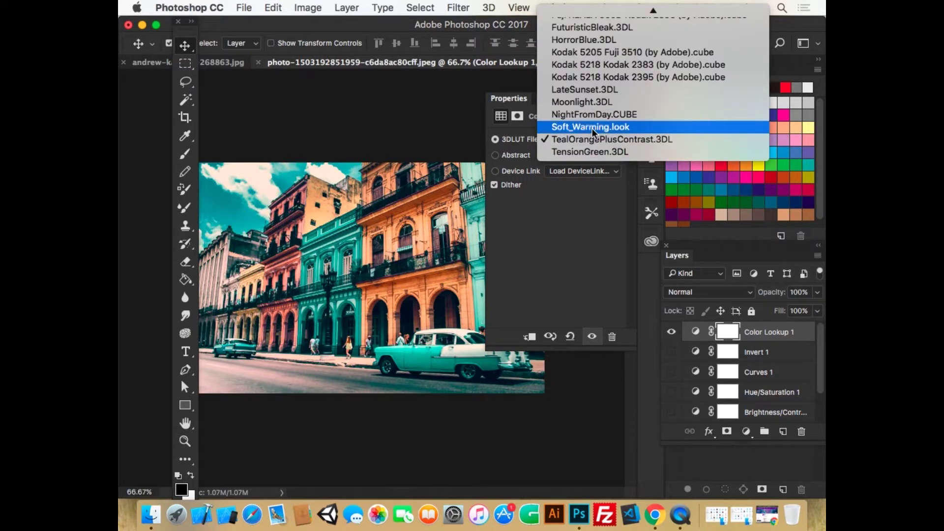
pyautogui.click(592, 127)
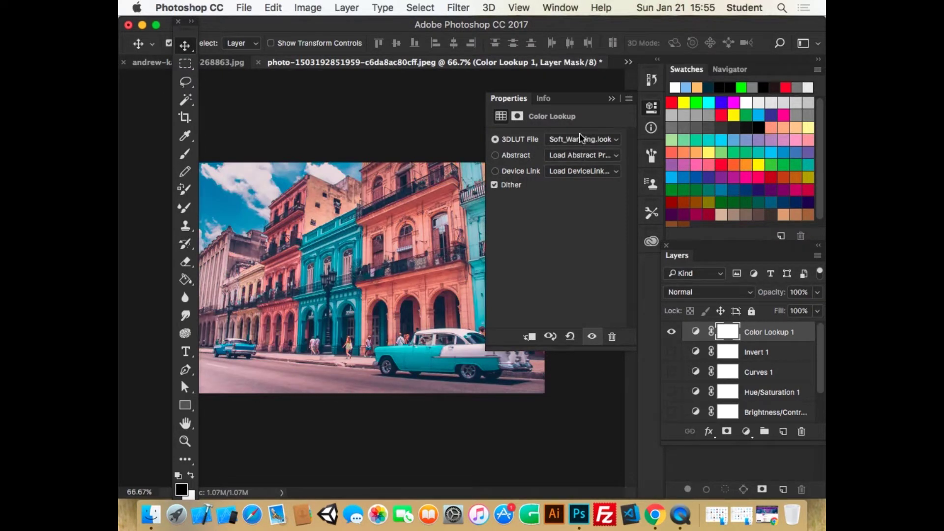
# Set the 3DLUT file of Color Lookup 1 to DropBlues.3DL, and collapse its properties to reveal the whole photo
pyautogui.click(581, 138)
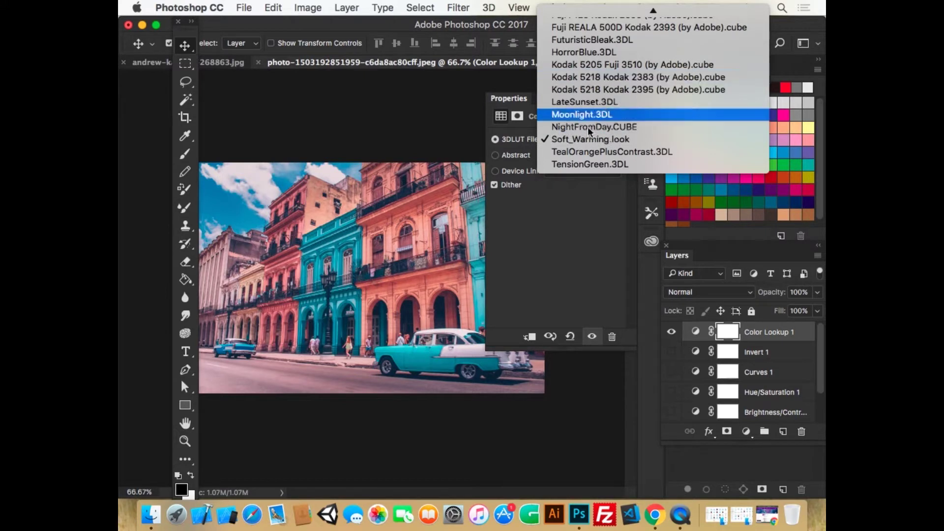
pyautogui.scroll(5, 598, 37)
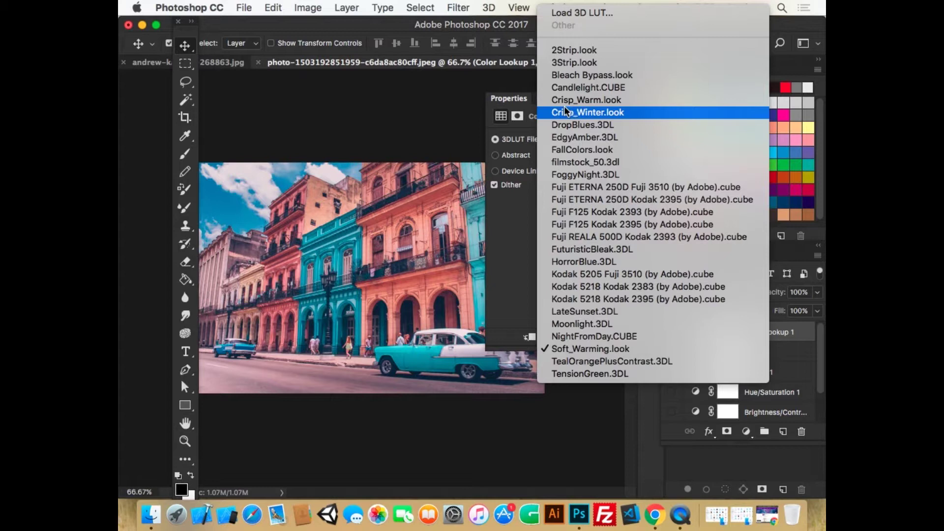
pyautogui.click(584, 125)
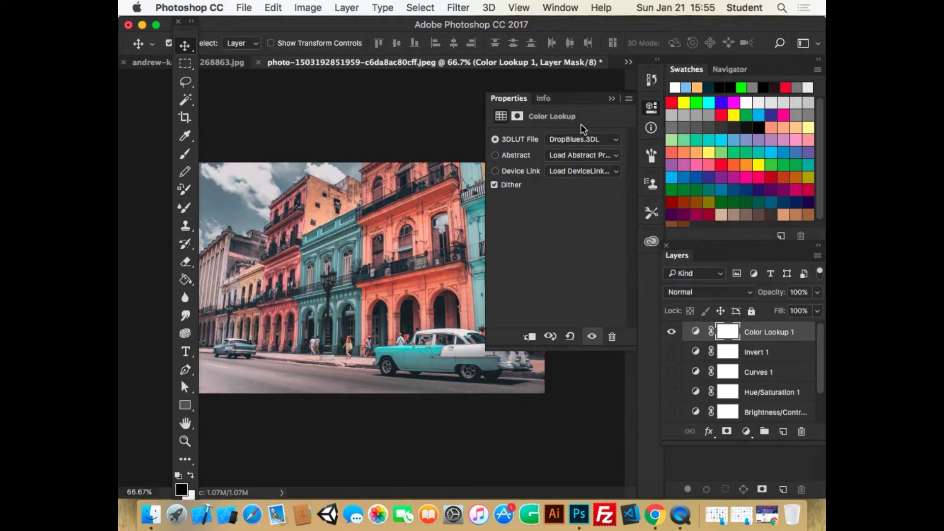
pyautogui.click(610, 99)
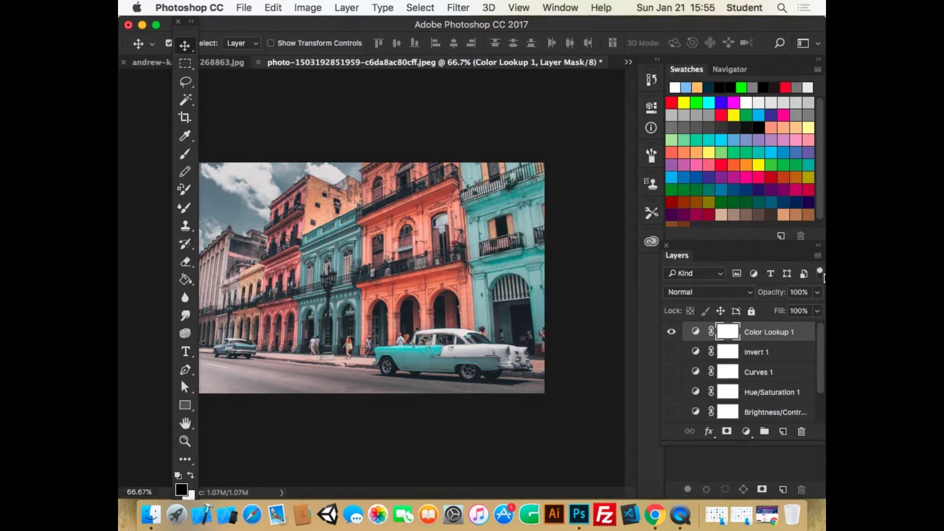
# Set the opacity of the Color Lookup 1 layer to 30%
pyautogui.click(798, 287)
pyautogui.write('25')
pyautogui.press('BackSpace')
pyautogui.press('BackSpace')
pyautogui.write('30')
pyautogui.press('Return')
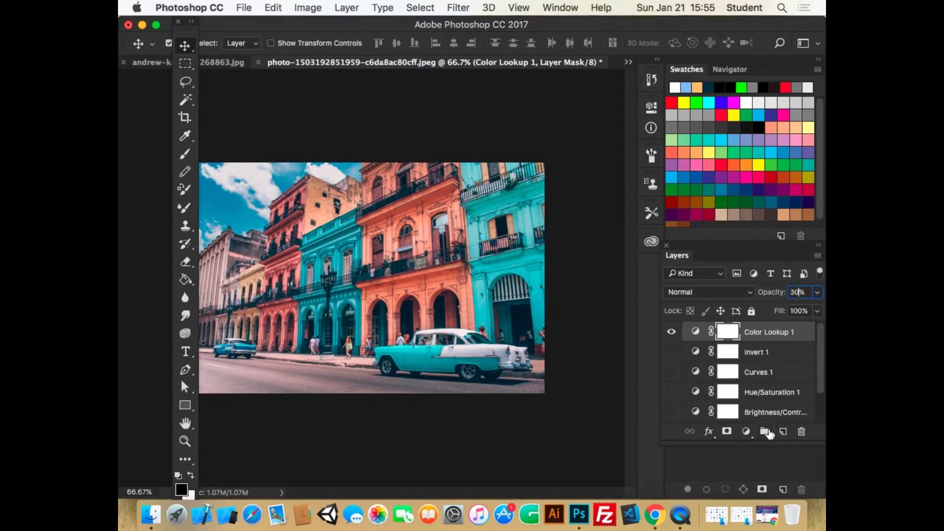
# Add a second Color Lookup adjustment layer using the FallColors.look 3DLUT file, and set its opacity to 40%
pyautogui.click(746, 432)
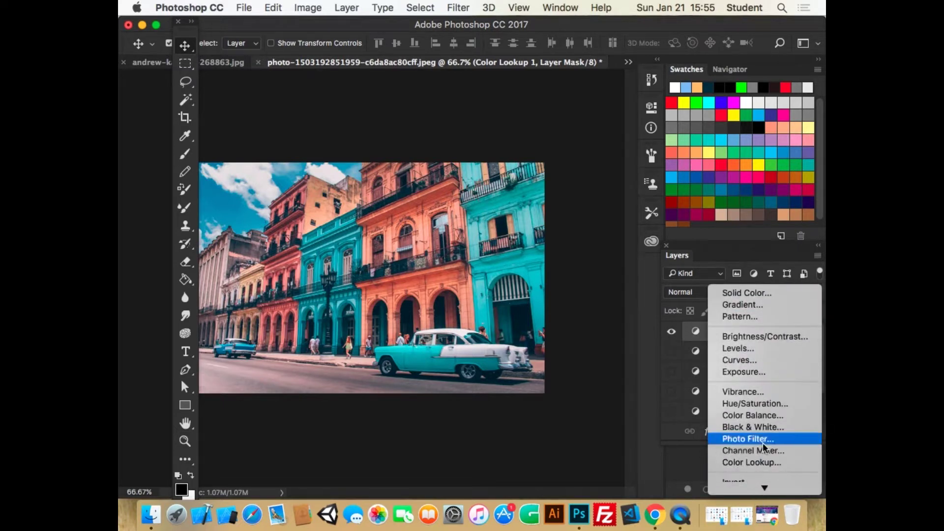
pyautogui.click(760, 461)
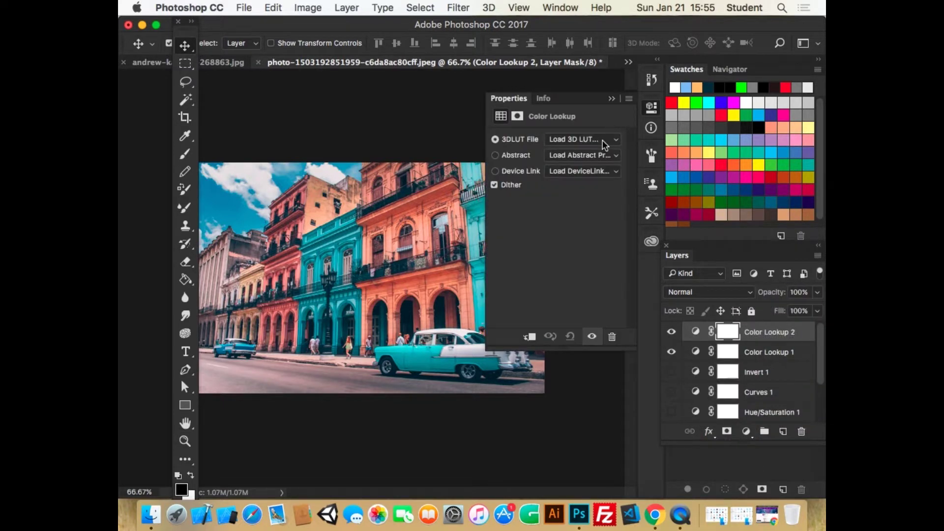
pyautogui.click(603, 140)
pyautogui.click(577, 273)
pyautogui.click(611, 98)
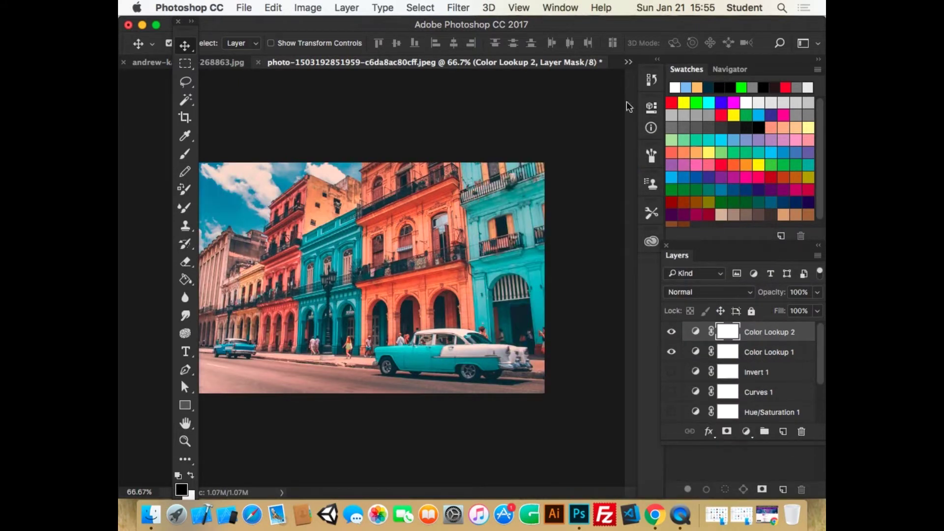
pyautogui.click(797, 292)
pyautogui.write('40')
pyautogui.press('Return')
# Add a third Color Lookup adjustment layer using the filmstock_50.3dl 3DLUT file, and set its opacity to 20%
pyautogui.click(745, 433)
pyautogui.scroll(-8, 753, 443)
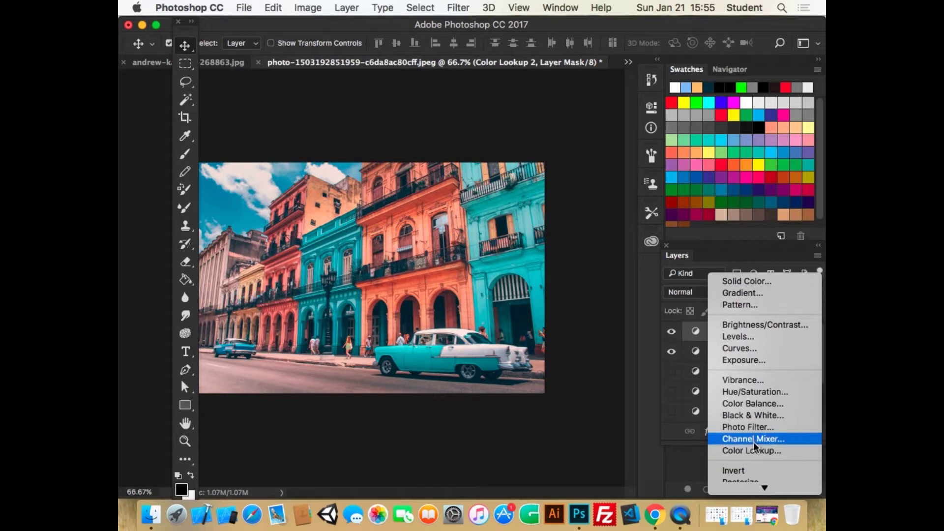
pyautogui.click(755, 448)
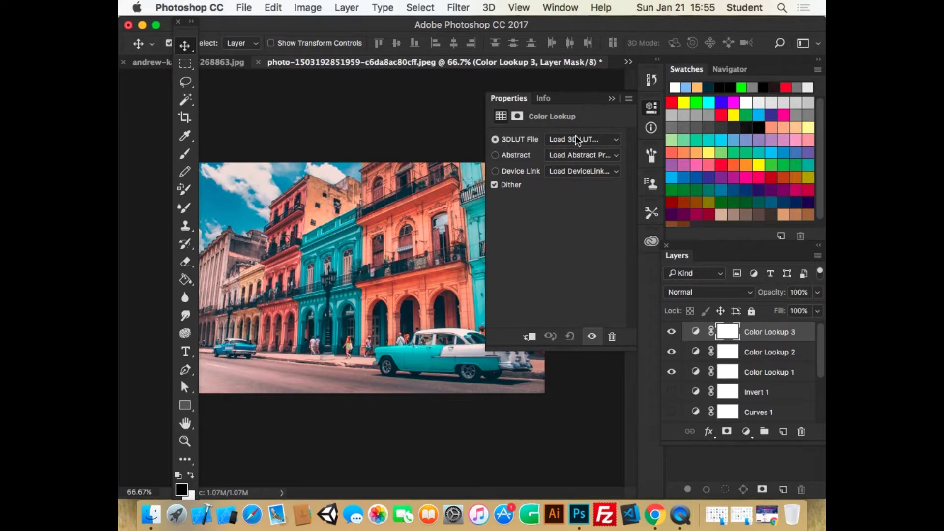
pyautogui.click(575, 139)
pyautogui.click(587, 288)
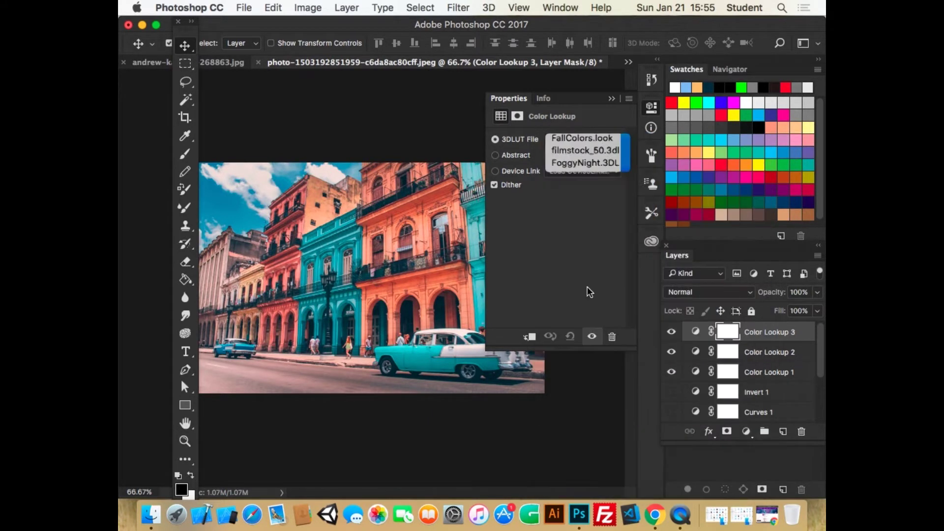
pyautogui.click(611, 98)
pyautogui.click(800, 293)
pyautogui.write('20')
pyautogui.press('Return')
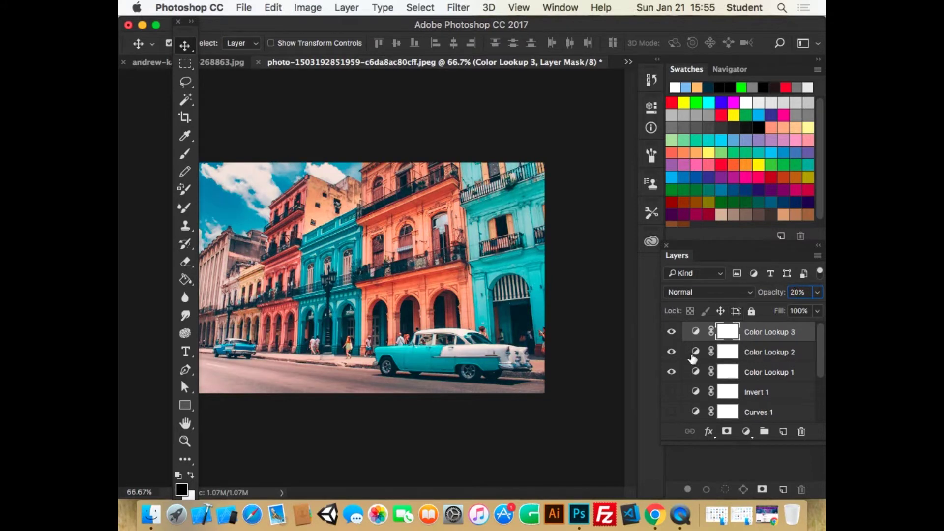
# Group the three Color Lookup layers, and toggle the group's visibility several times to compare the photo before and after
pyautogui.keyDown('shift'); pyautogui.click(766, 373); pyautogui.keyUp('shift')
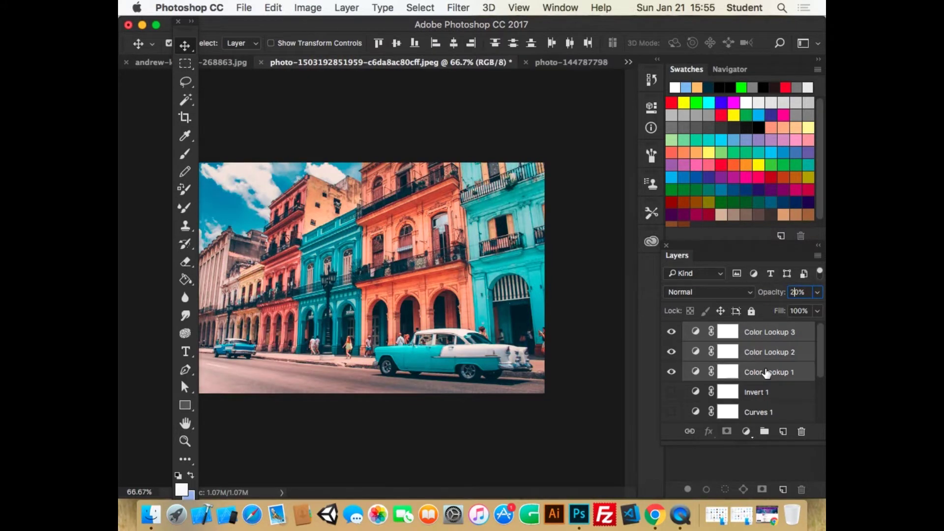
pyautogui.click(766, 435)
pyautogui.click(671, 330)
pyautogui.click(672, 330)
pyautogui.click(672, 330)
pyautogui.click(671, 330)
pyautogui.click(671, 330)
pyautogui.click(671, 330)
pyautogui.click(676, 333)
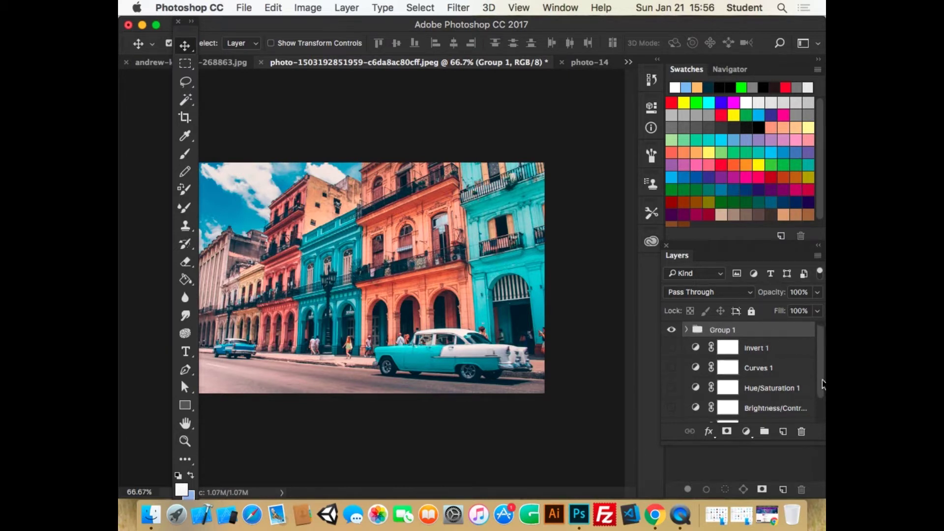
# Delete Group 1 and all the adjustment layers down to Levels 1, leaving only Layer 0
pyautogui.scroll(-2, 789, 395)
pyautogui.keyDown('shift'); pyautogui.click(789, 395); pyautogui.keyUp('shift')
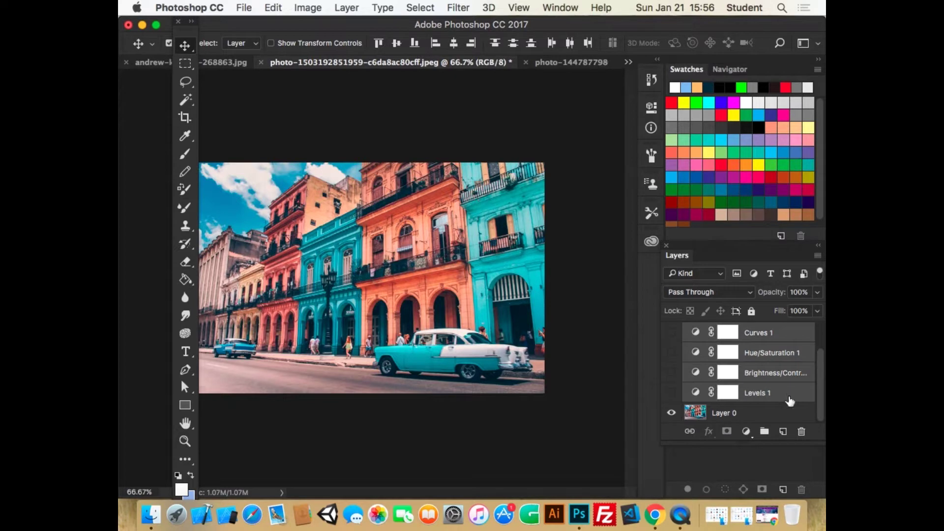
pyautogui.click(802, 431)
pyautogui.click(580, 195)
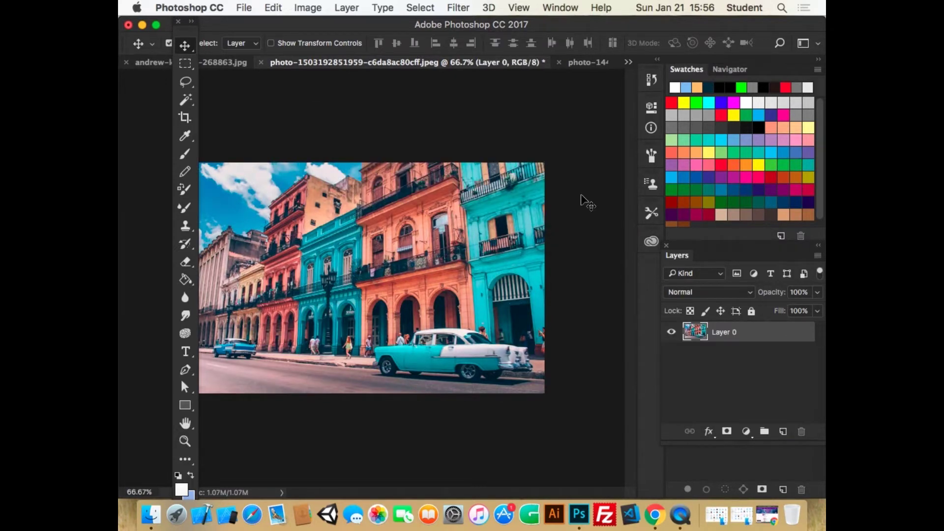
# Add a Gradient Map adjustment layer above Layer 0 using the yellow, violet, orange and blue gradient preset
pyautogui.click(745, 431)
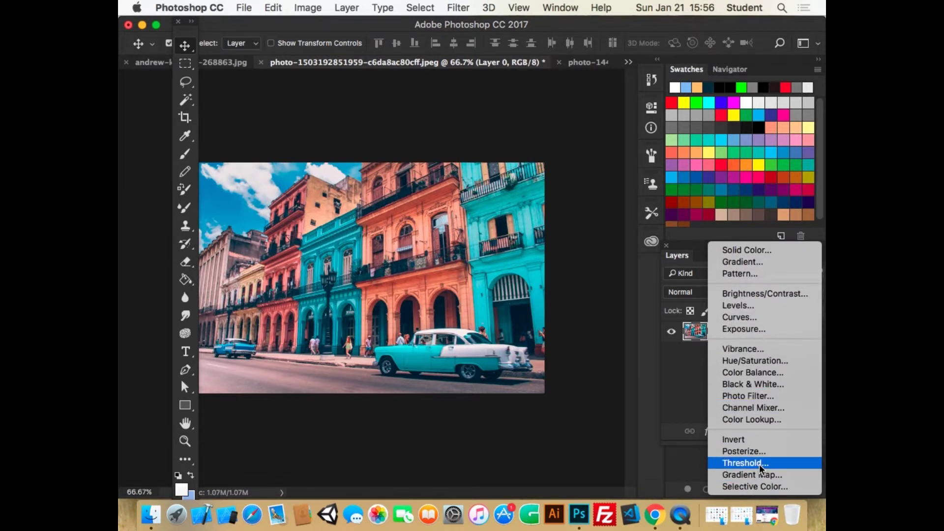
pyautogui.click(764, 474)
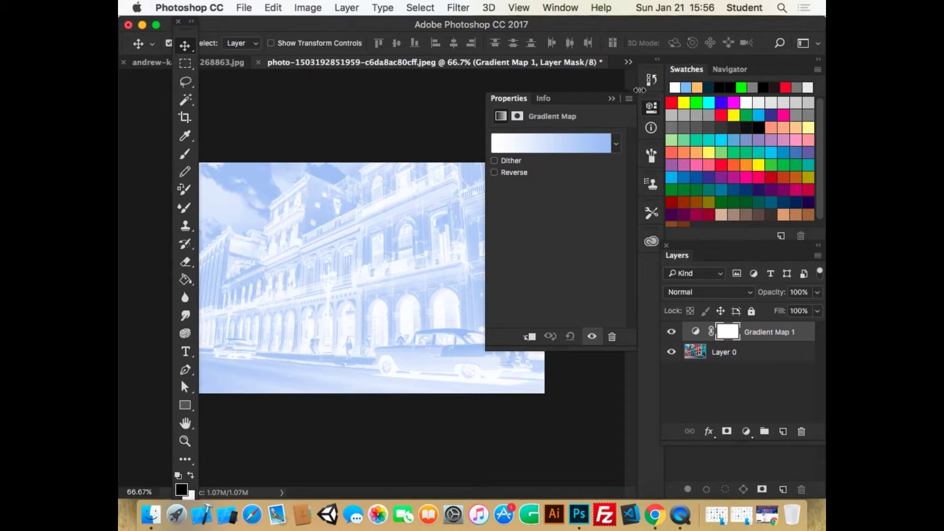
pyautogui.click(616, 148)
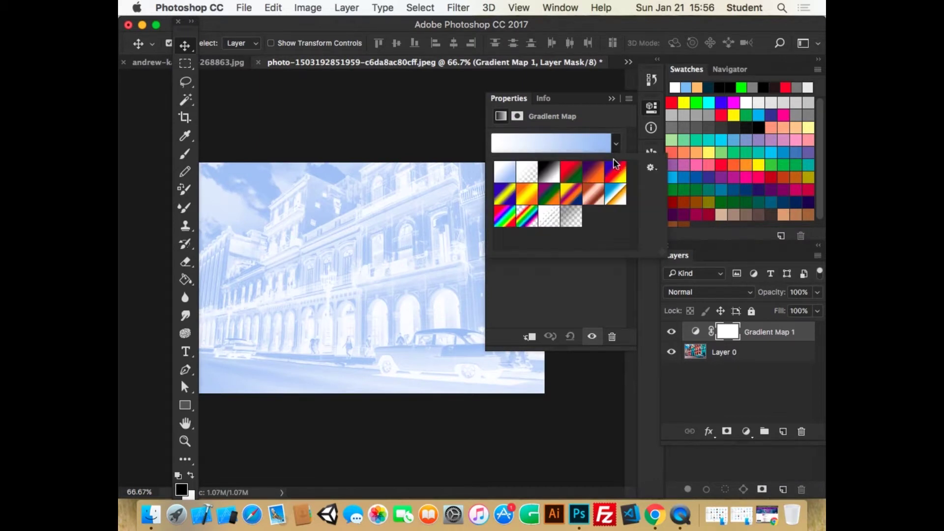
pyautogui.click(569, 176)
pyautogui.click(564, 193)
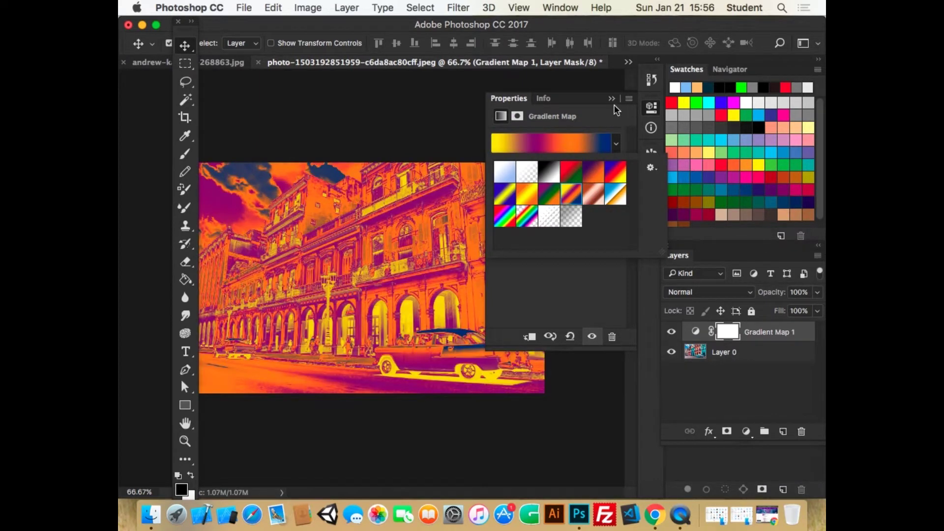
pyautogui.click(621, 141)
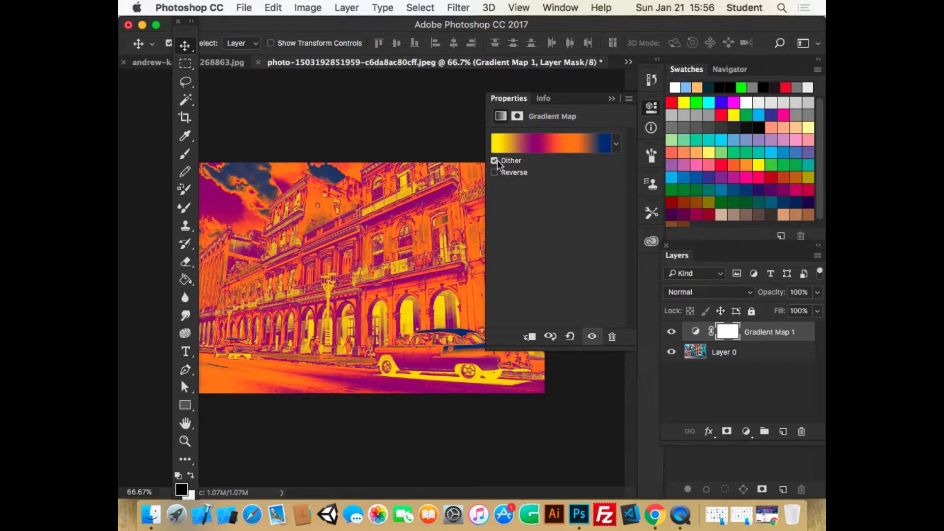
# Reverse the gradient map's colours, and switch it to the foreground-to-background gradient preset
pyautogui.click(494, 173)
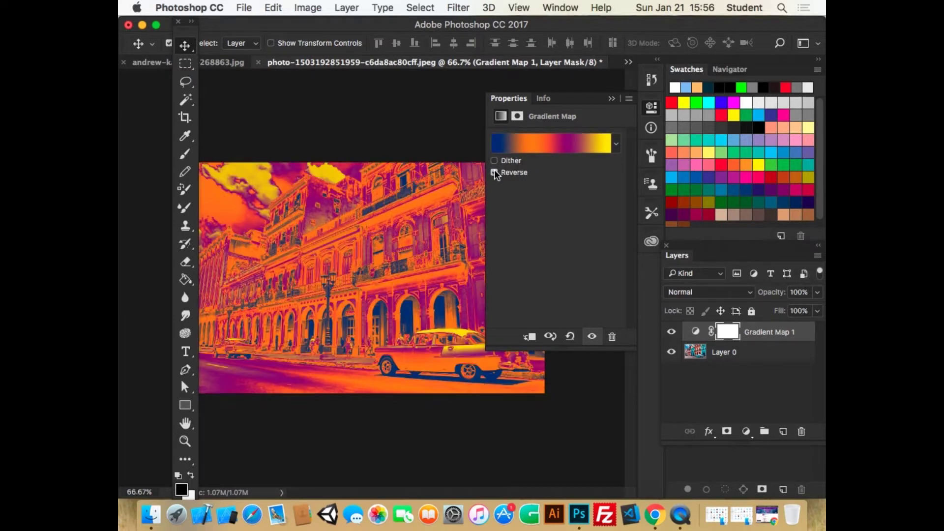
pyautogui.click(494, 172)
pyautogui.click(494, 172)
pyautogui.click(616, 143)
pyautogui.click(512, 182)
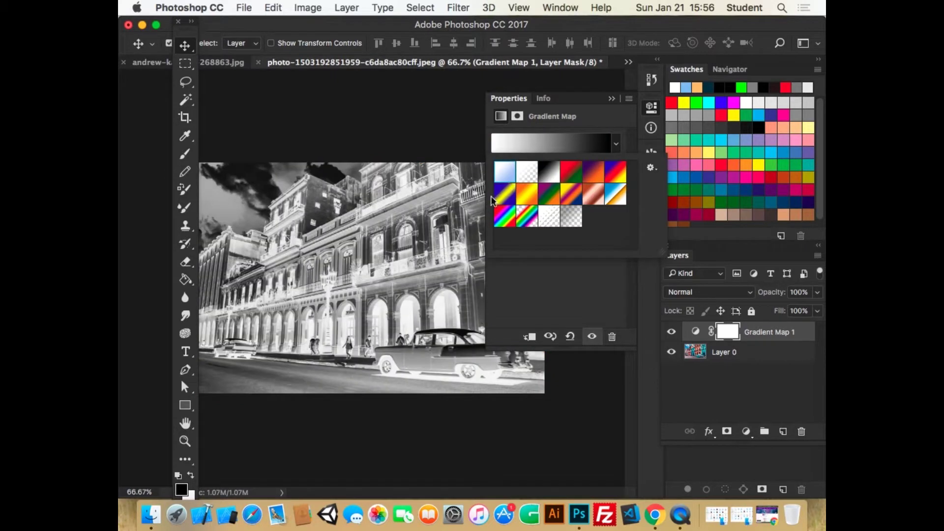
# Toggle the gradient map's Reverse option several times to compare the normal and inverted black-and-white looks
pyautogui.click(529, 267)
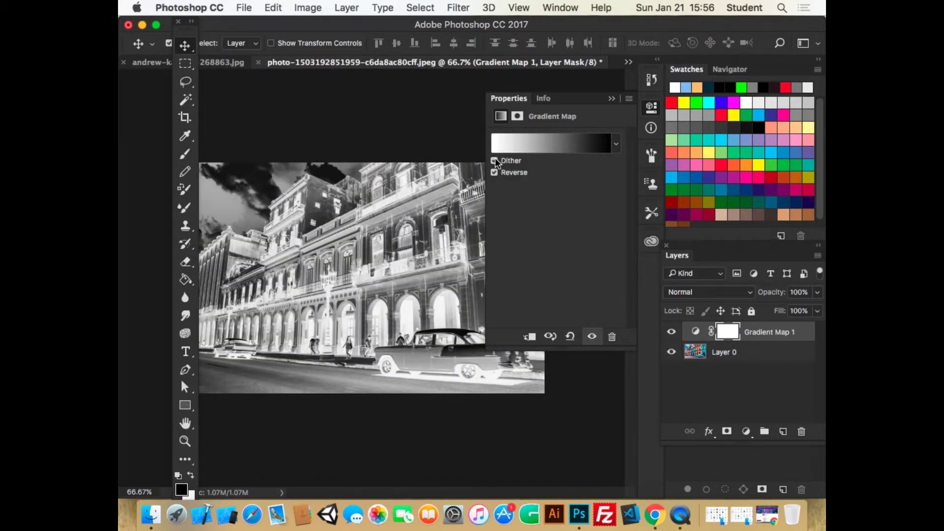
pyautogui.click(495, 173)
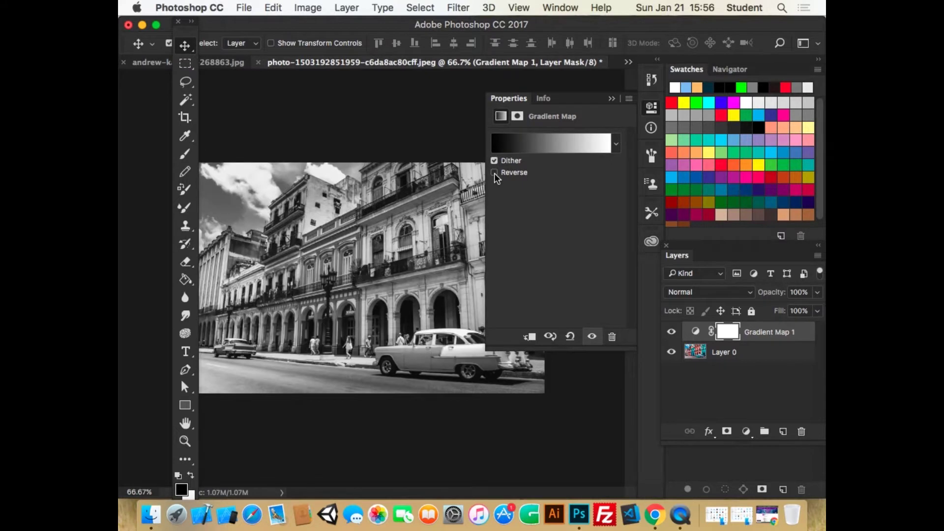
pyautogui.click(494, 172)
pyautogui.click(494, 173)
pyautogui.click(494, 172)
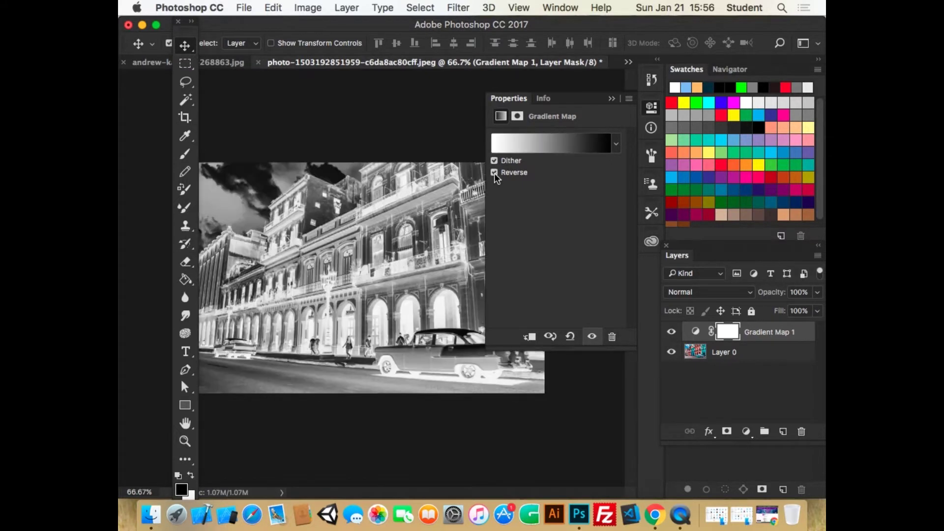
# Reopen the Gradient Map 1 settings for a check, and delete that adjustment layer
pyautogui.click(611, 98)
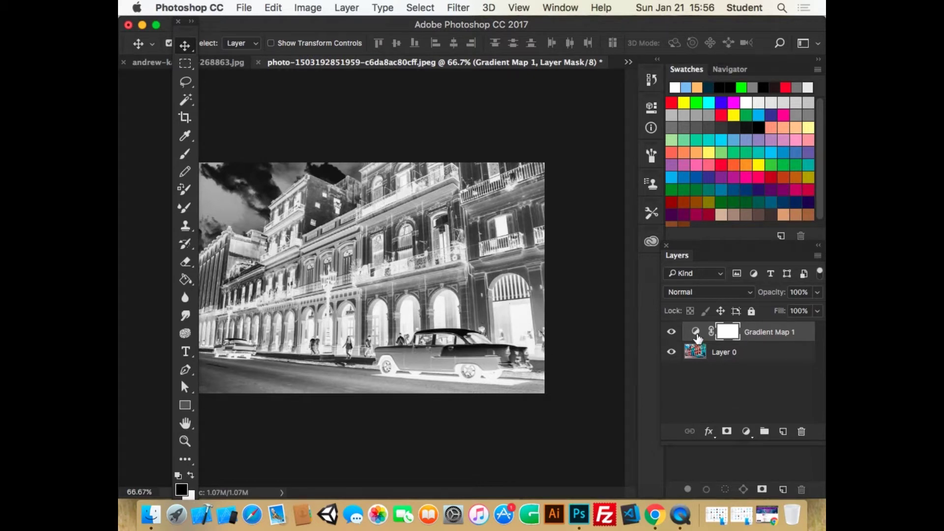
pyautogui.doubleClick(697, 334)
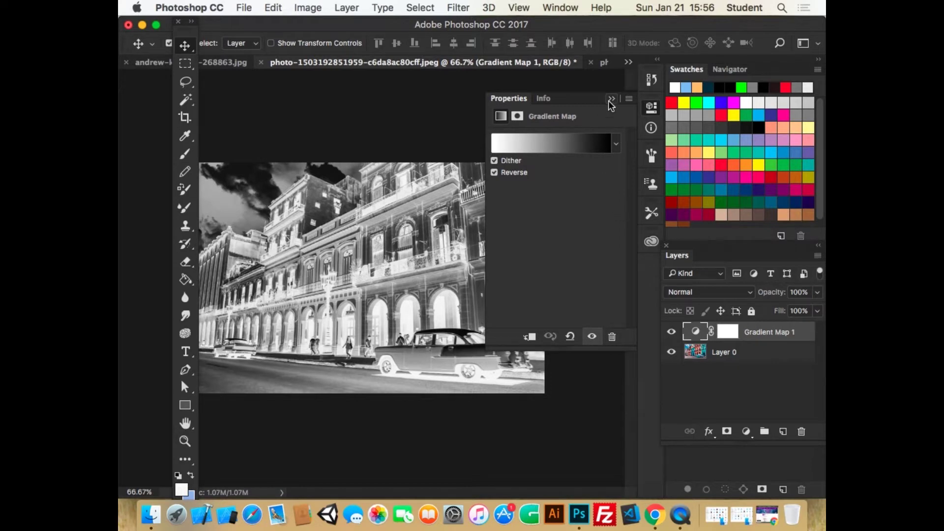
pyautogui.click(611, 100)
pyautogui.moveTo(779, 333); pyautogui.dragTo(798, 432)
# Add a Selective Color adjustment layer above Layer 0, and set the Reds to Cyan -9% and Magenta +6%
pyautogui.click(745, 432)
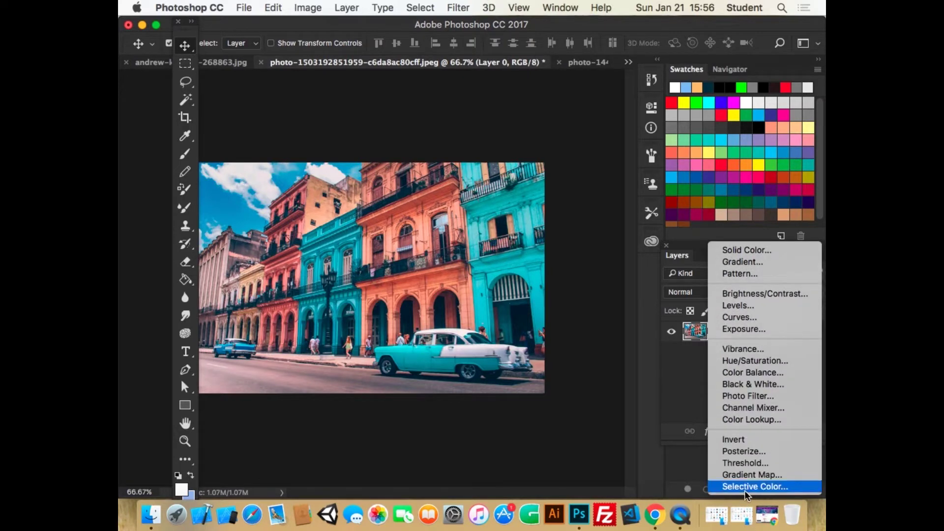
pyautogui.click(744, 487)
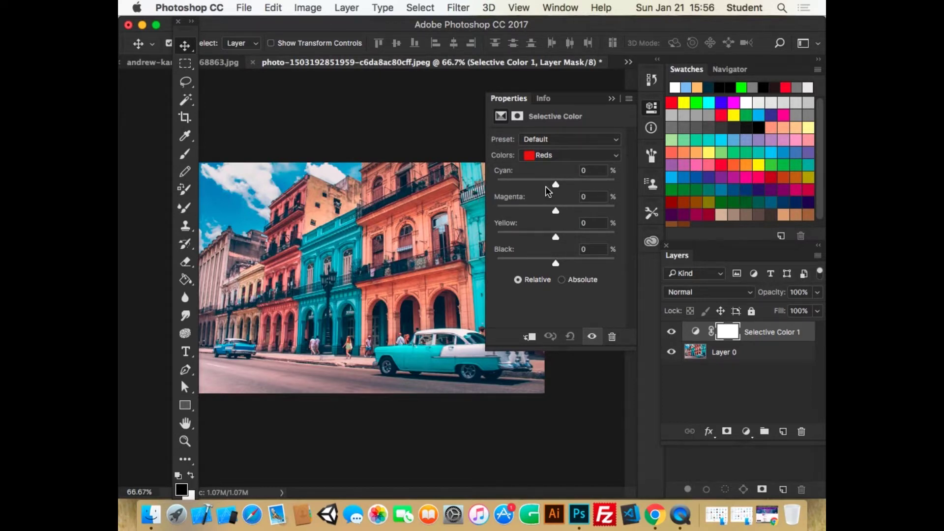
pyautogui.click(541, 154)
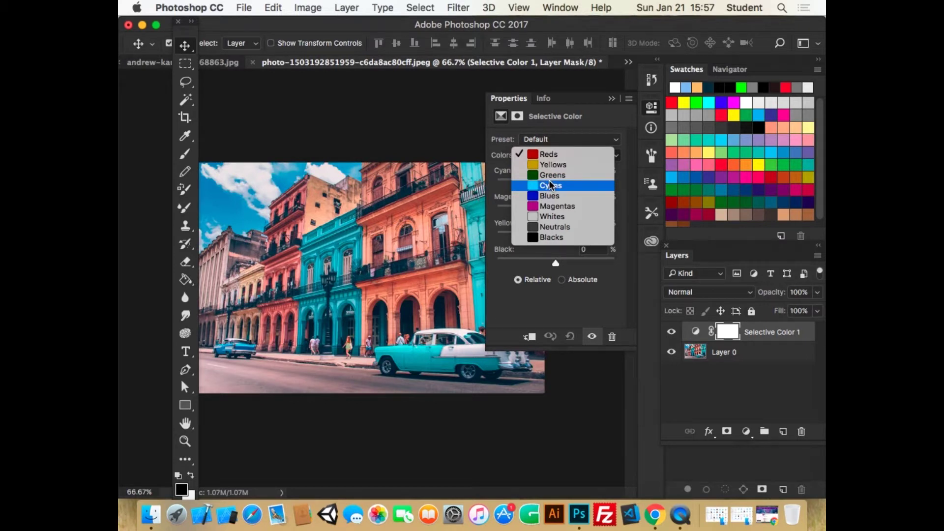
pyautogui.click(522, 320)
pyautogui.moveTo(554, 210)
pyautogui.mouseDown()
pyautogui.moveTo(544, 183)
pyautogui.moveTo(533, 182)
pyautogui.moveTo(569, 184)
pyautogui.moveTo(529, 185)
pyautogui.moveTo(521, 195)
pyautogui.moveTo(549, 198)
pyautogui.mouseUp()
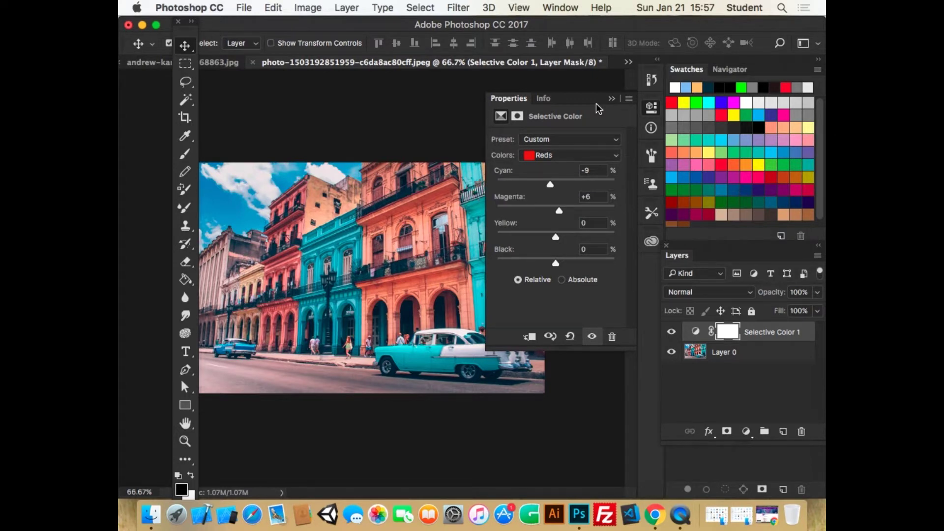
pyautogui.click(612, 98)
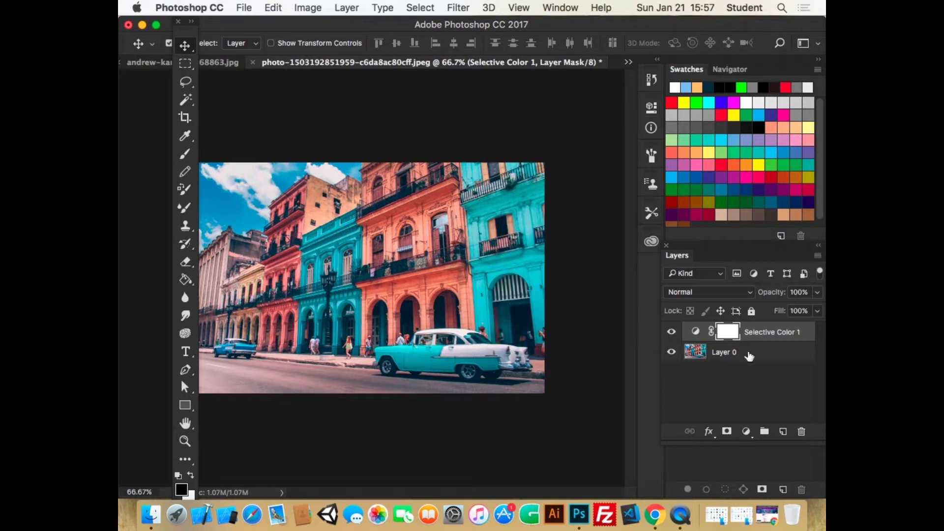
# Replace the Selective Color layer with a Threshold adjustment layer set to level 82
pyautogui.moveTo(784, 333); pyautogui.dragTo(798, 430)
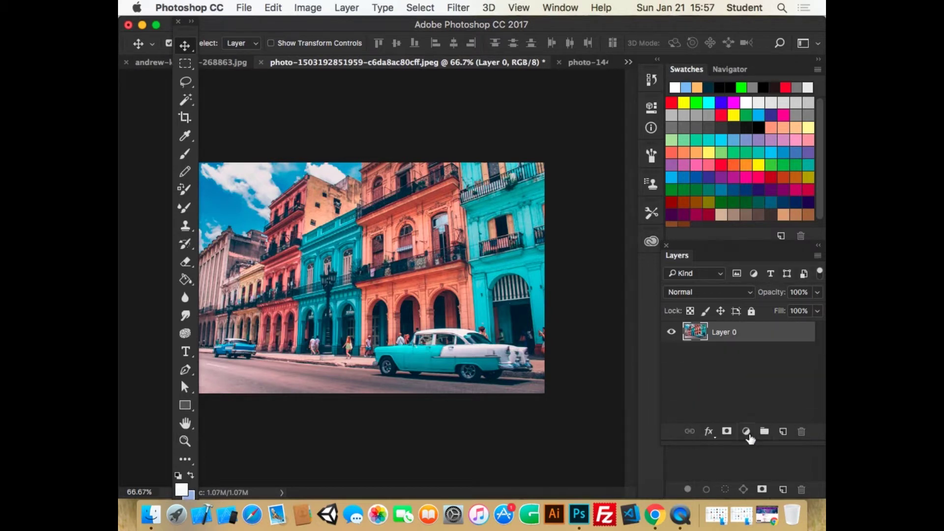
pyautogui.click(746, 432)
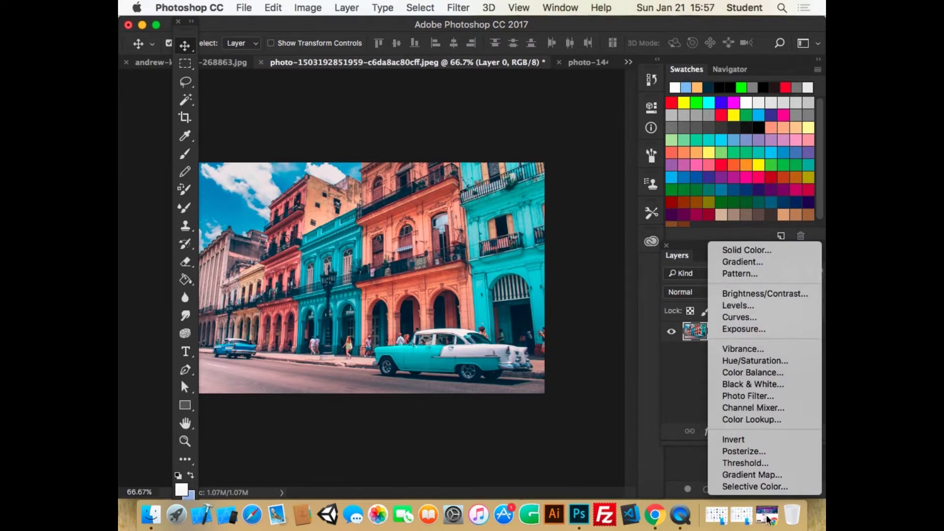
pyautogui.click(763, 465)
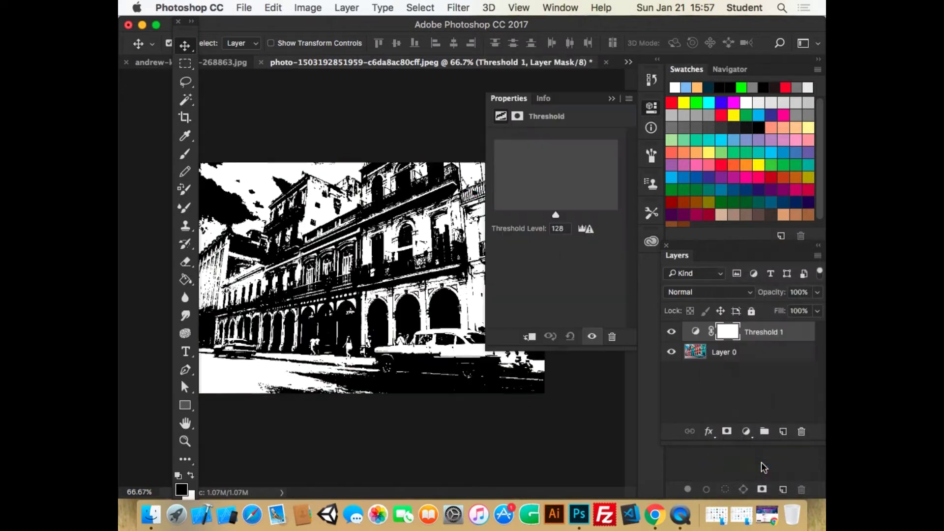
pyautogui.moveTo(552, 214)
pyautogui.mouseDown()
pyautogui.moveTo(520, 214)
pyautogui.moveTo(549, 214)
pyautogui.moveTo(560, 199)
pyautogui.mouseUp()
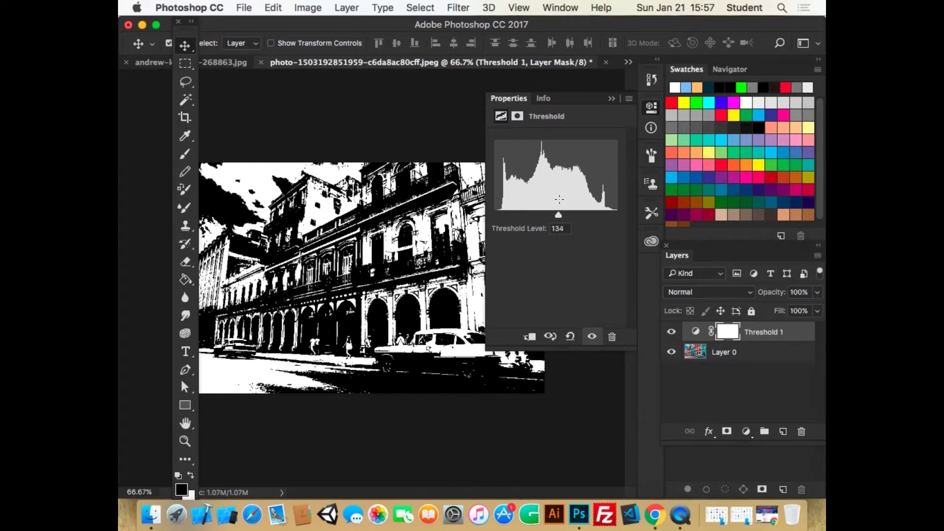
pyautogui.moveTo(559, 215); pyautogui.dragTo(533, 211)
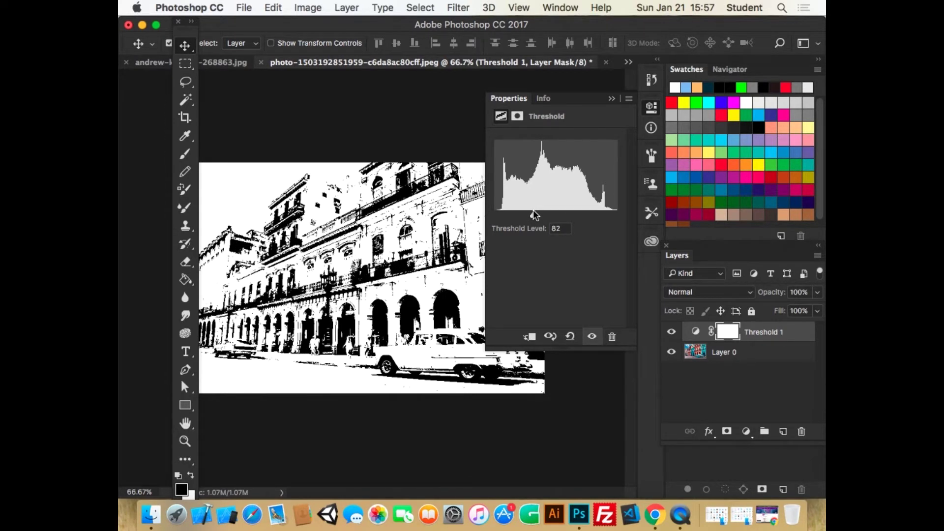
pyautogui.click(612, 99)
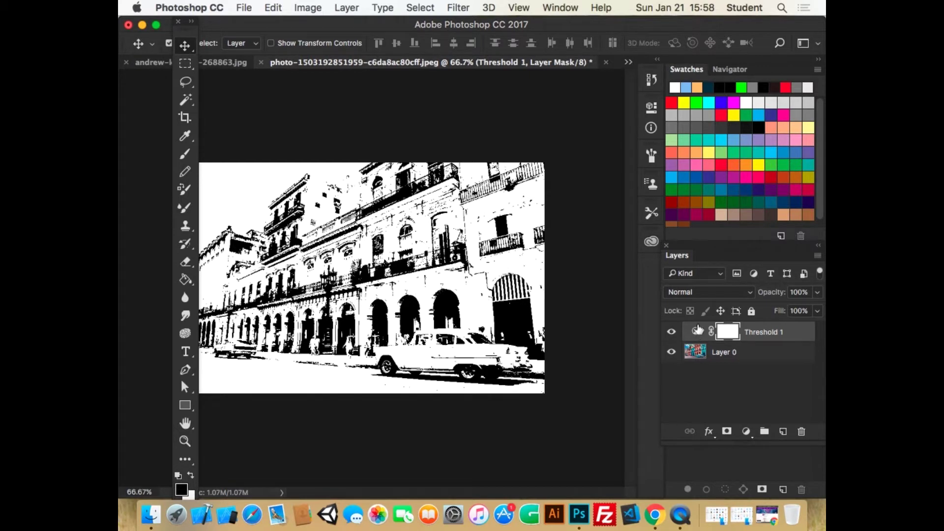
# Try the Darken, Screen and Multiply blend modes on the Threshold 1 layer
pyautogui.click(702, 292)
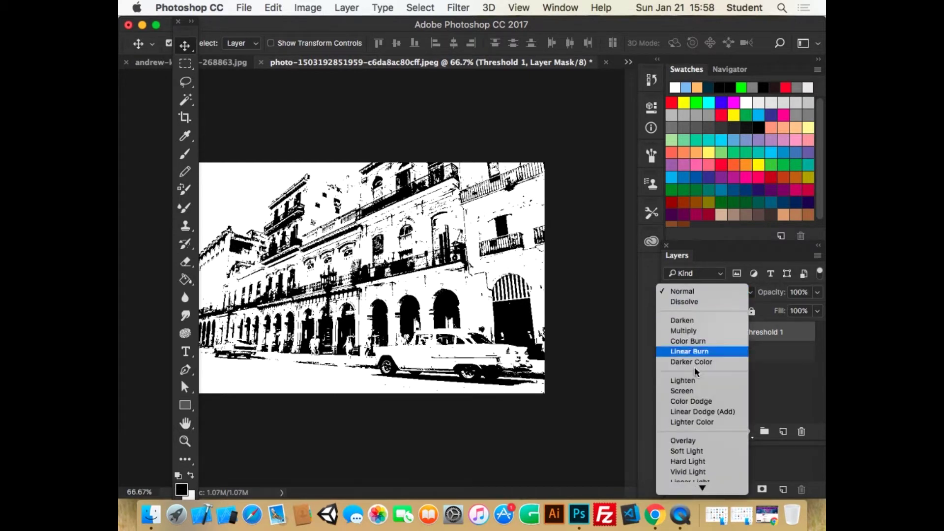
pyautogui.click(686, 322)
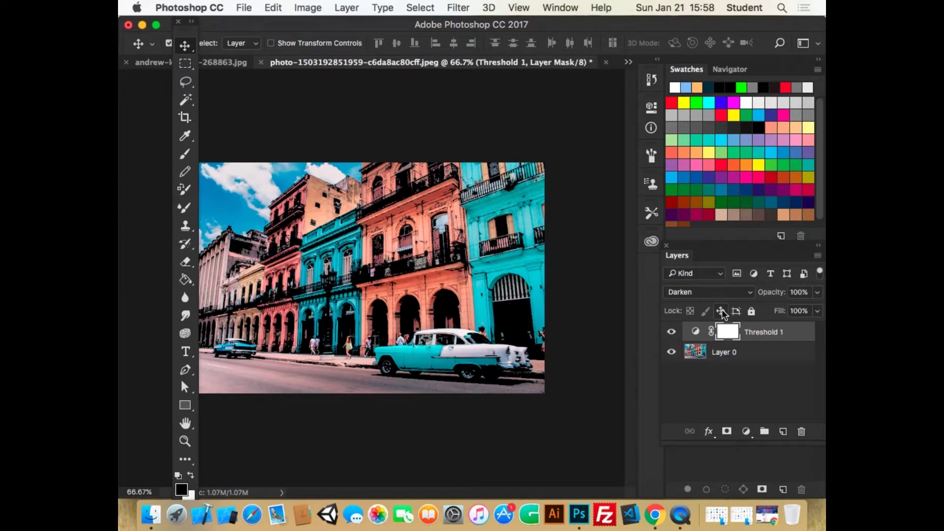
pyautogui.click(712, 293)
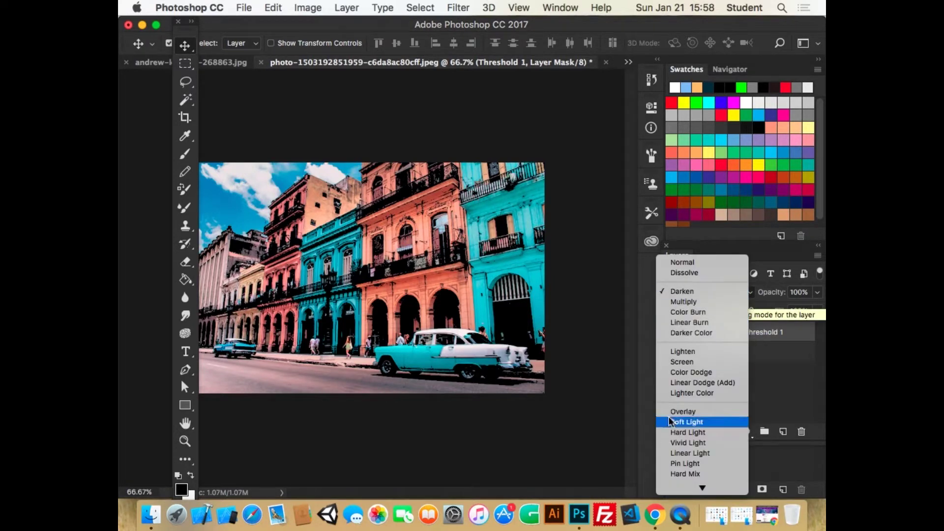
pyautogui.click(689, 362)
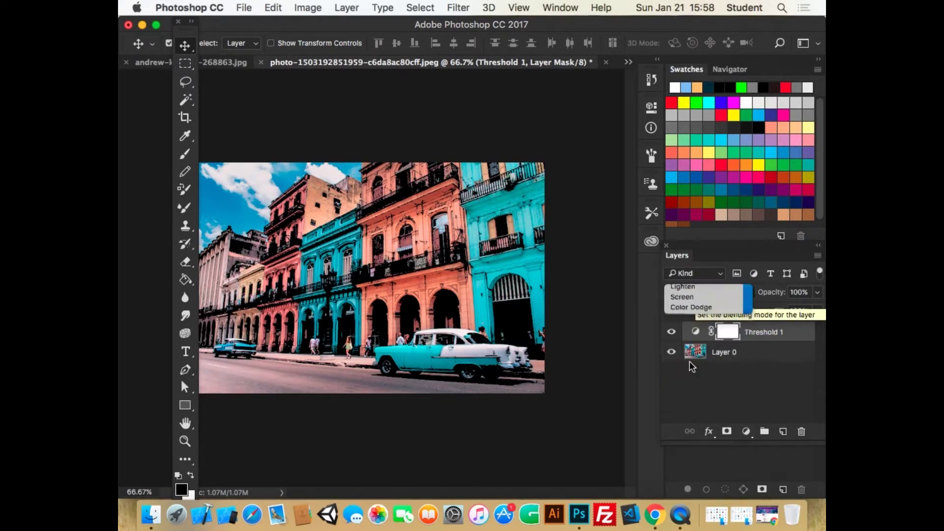
pyautogui.click(721, 291)
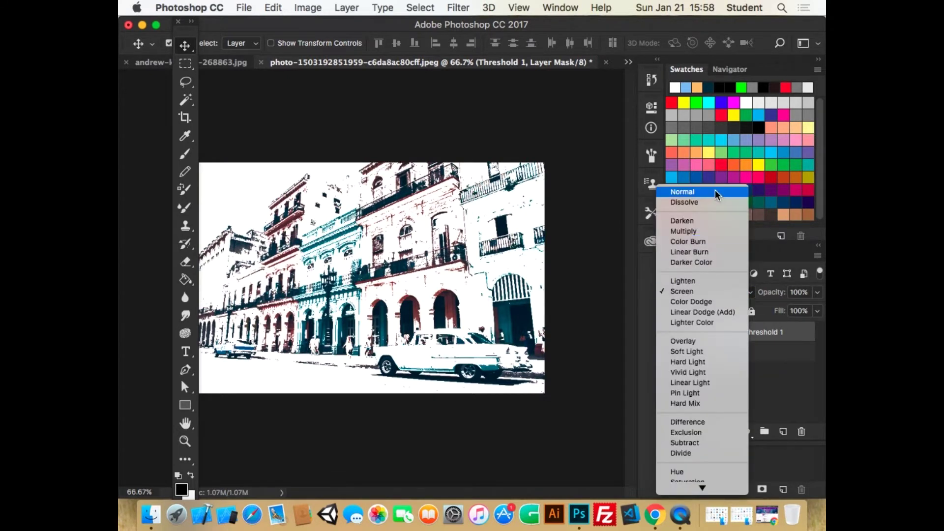
pyautogui.click(703, 231)
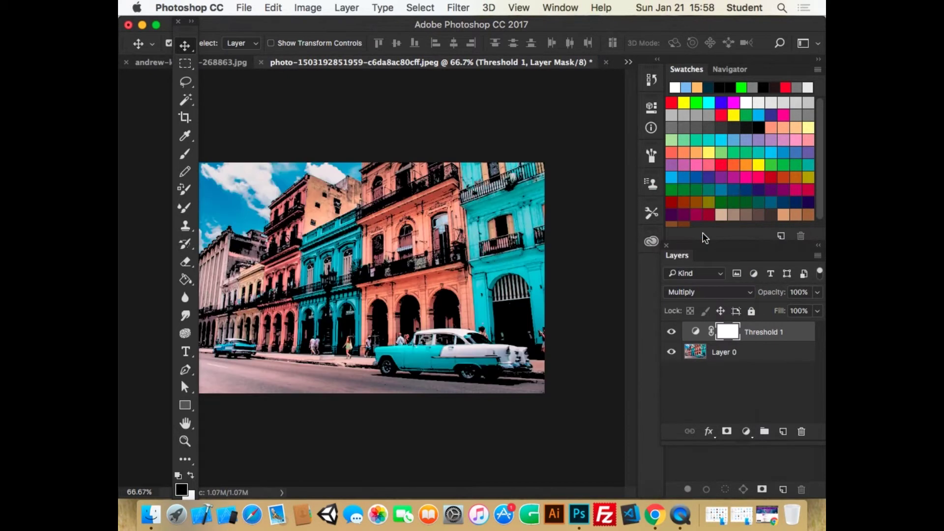
# Set the Threshold 1 layer's blend mode to Soft Light, and hide the layer
pyautogui.click(686, 294)
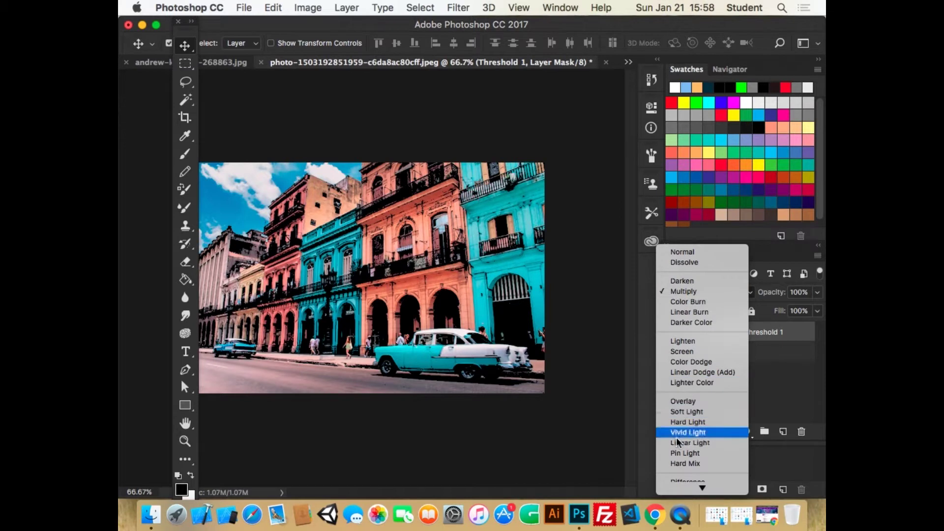
pyautogui.click(682, 413)
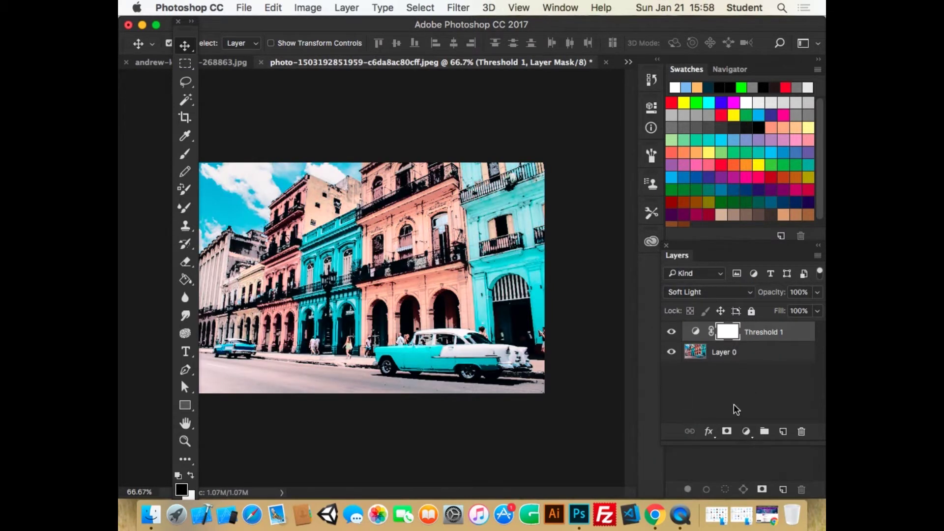
pyautogui.click(671, 332)
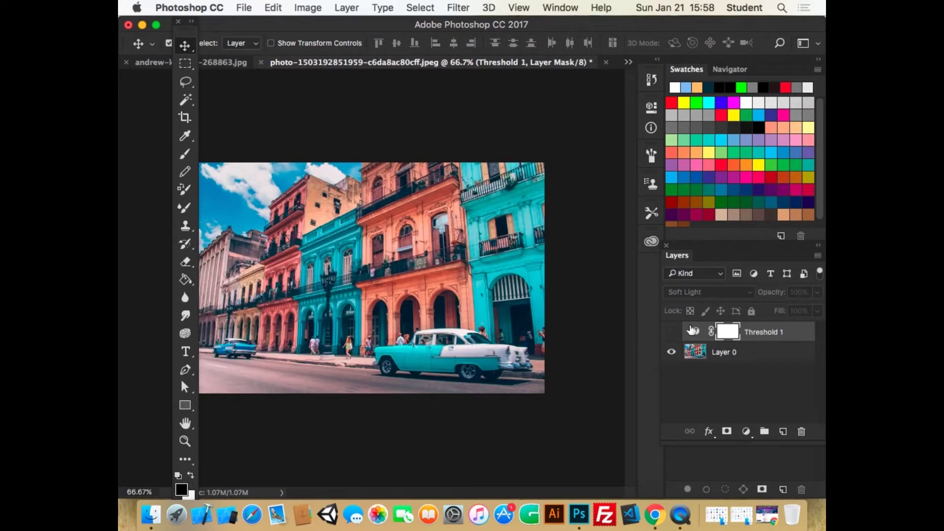
# Add a Vibrance adjustment layer above Threshold 1 with Saturation +42 and Vibrance -23
pyautogui.click(747, 434)
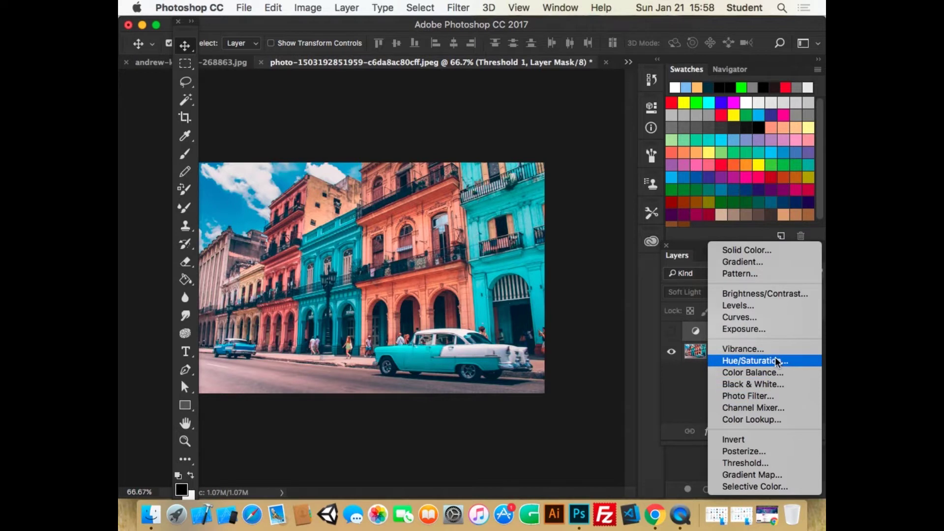
pyautogui.press('Escape')
pyautogui.moveTo(555, 154); pyautogui.dragTo(585, 185)
pyautogui.moveTo(550, 152); pyautogui.dragTo(541, 151)
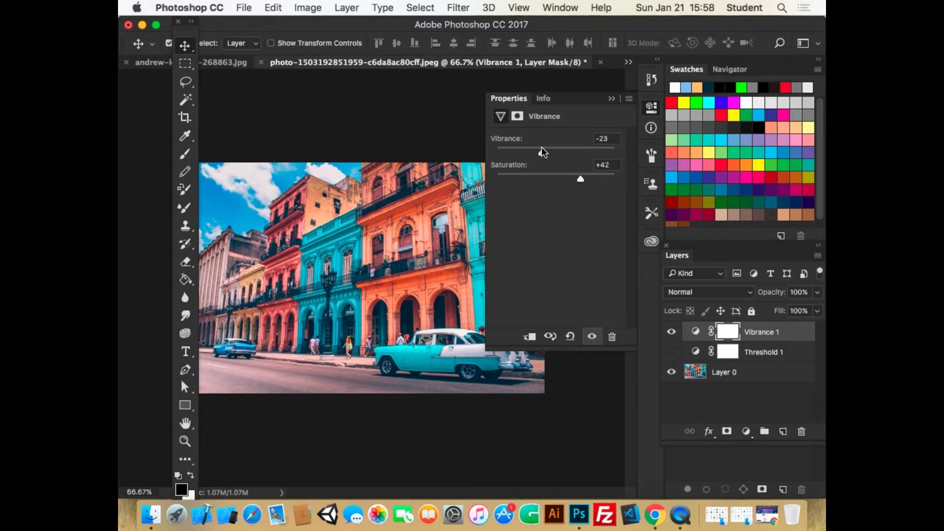
pyautogui.click(613, 102)
# Replace the Vibrance layer with a Channel Mixer adjustment layer at its default settings
pyautogui.moveTo(766, 334); pyautogui.dragTo(802, 431)
pyautogui.click(746, 432)
pyautogui.scroll(-5, 747, 433)
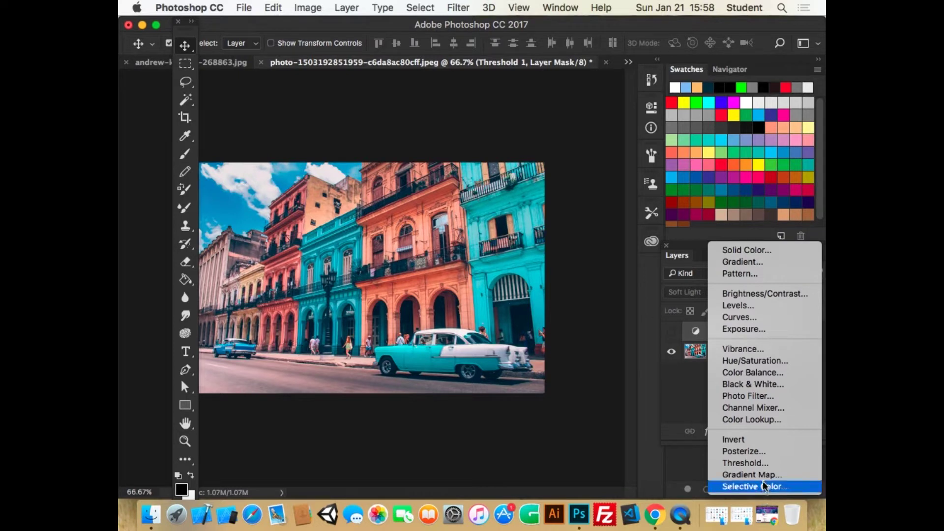
pyautogui.click(767, 410)
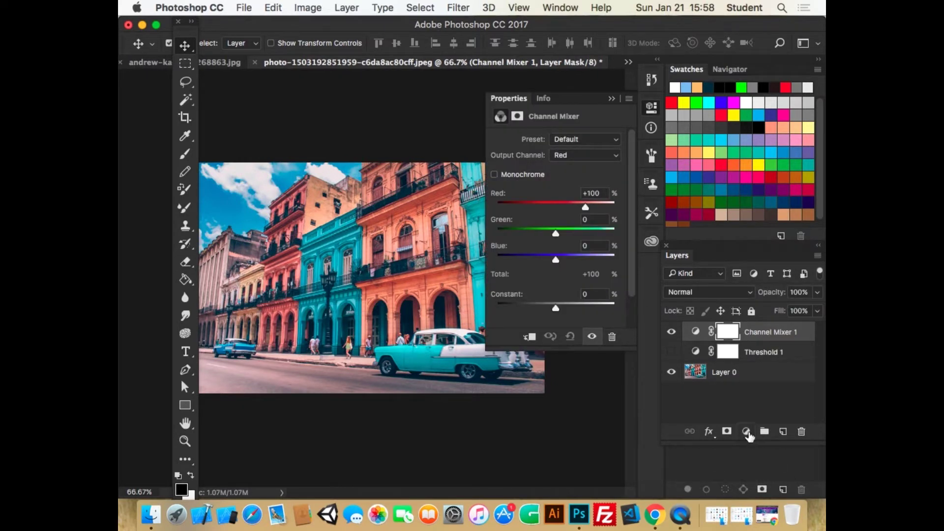
# Add a Posterize adjustment layer with 4 levels above Channel Mixer 1
pyautogui.click(745, 432)
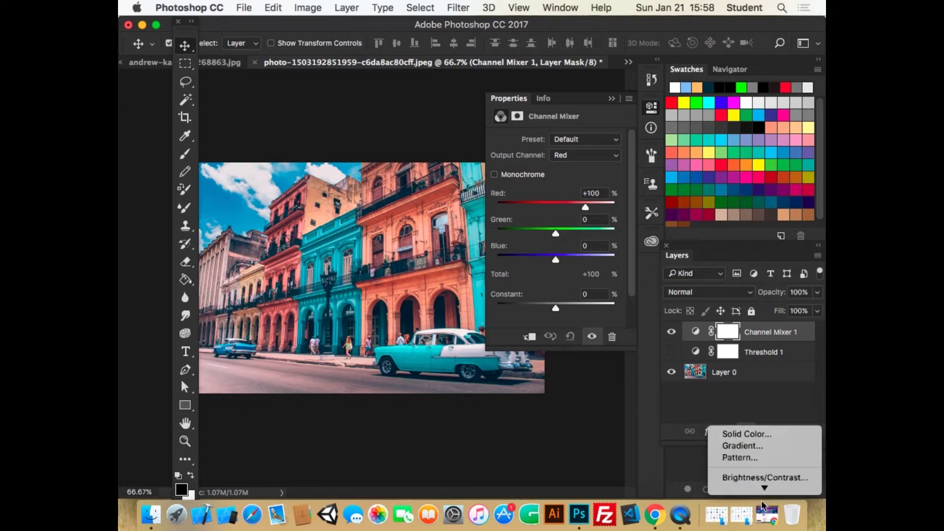
pyautogui.moveTo(762, 504)
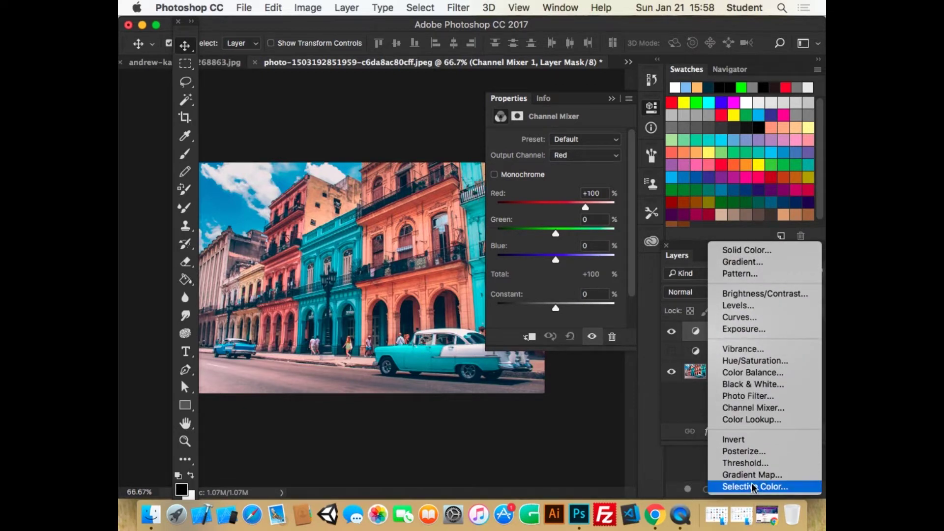
pyautogui.click(745, 451)
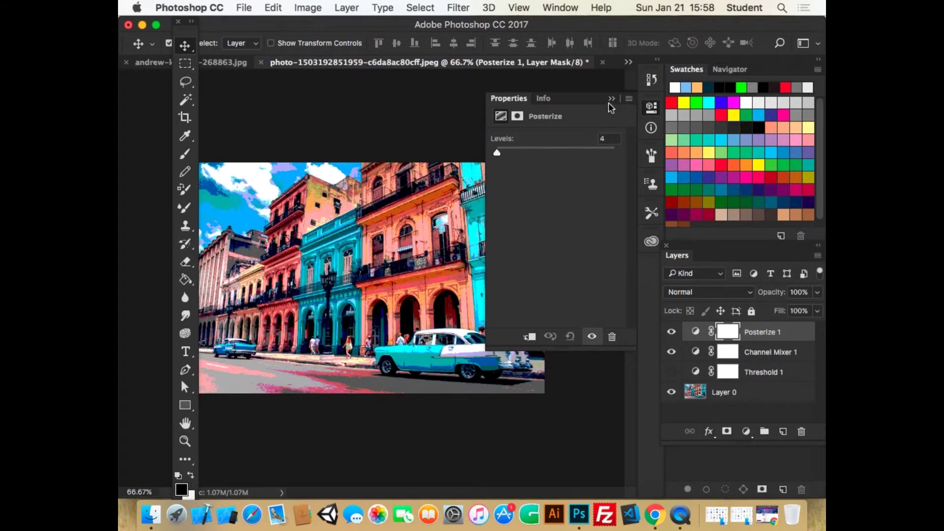
pyautogui.click(610, 100)
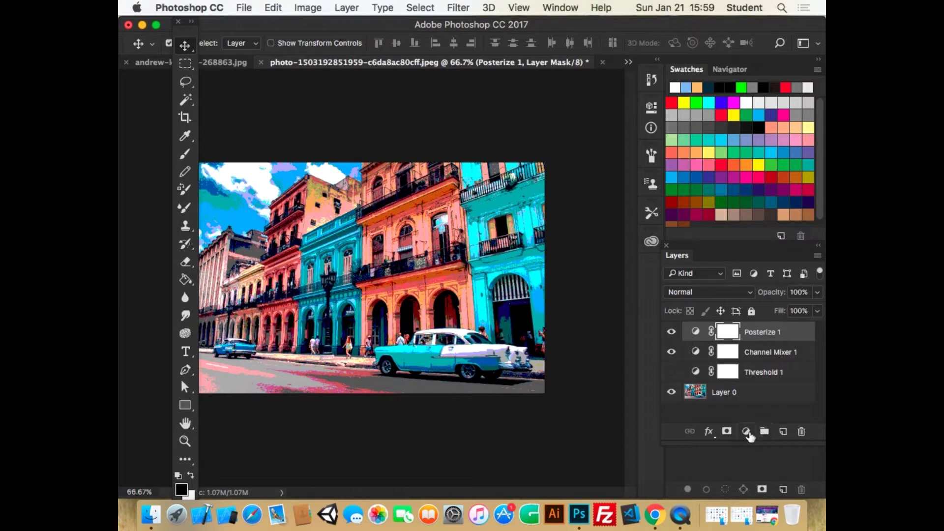
# Add a Threshold adjustment layer above Posterize 1 with the threshold level set to 48
pyautogui.click(747, 432)
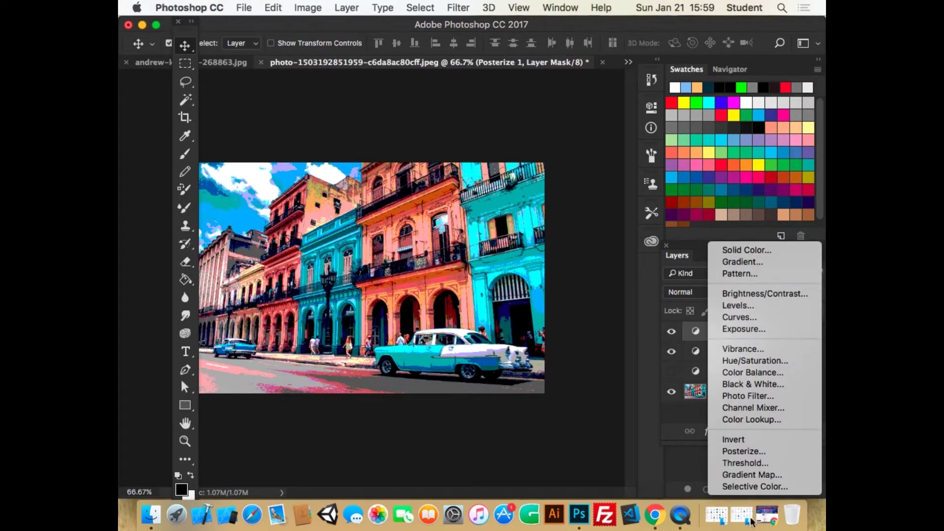
pyautogui.click(756, 462)
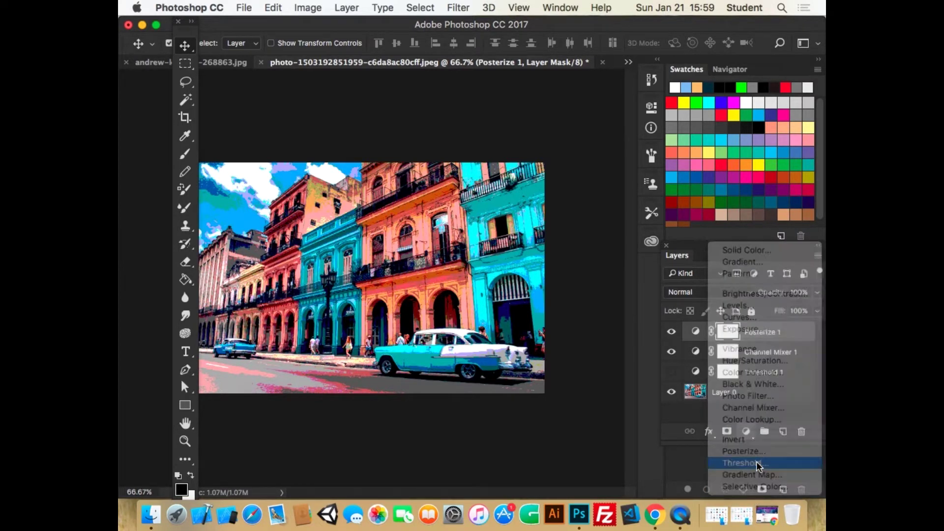
pyautogui.moveTo(557, 219); pyautogui.dragTo(515, 209)
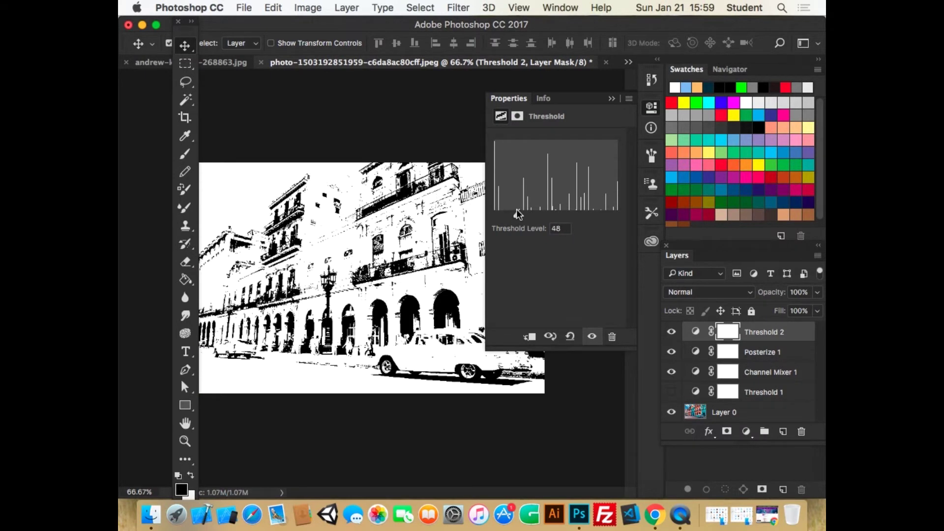
pyautogui.click(611, 98)
# Delete the Threshold 2, Posterize 1 and Channel Mixer 1 adjustment layers together
pyautogui.keyDown('shift'); pyautogui.click(760, 373); pyautogui.keyUp('shift')
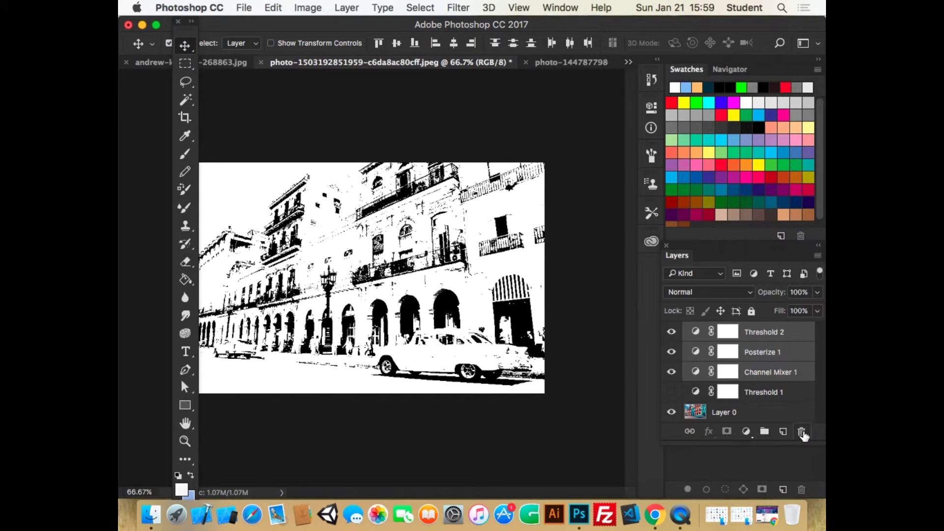
pyautogui.click(802, 432)
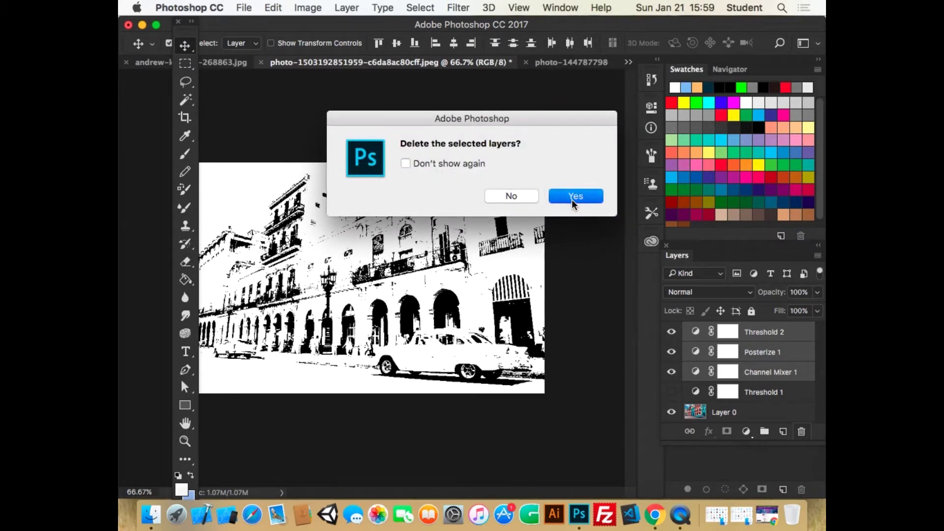
pyautogui.click(573, 197)
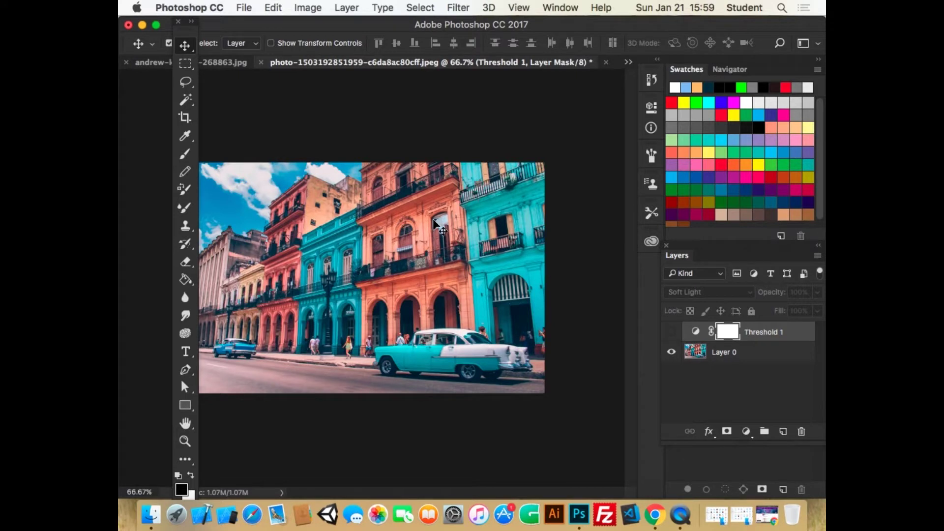
# Review the direct image adjustments, opening Levels for the Threshold 1 mask and cancelling without applying anything
pyautogui.click(308, 8)
pyautogui.moveTo(333, 45)
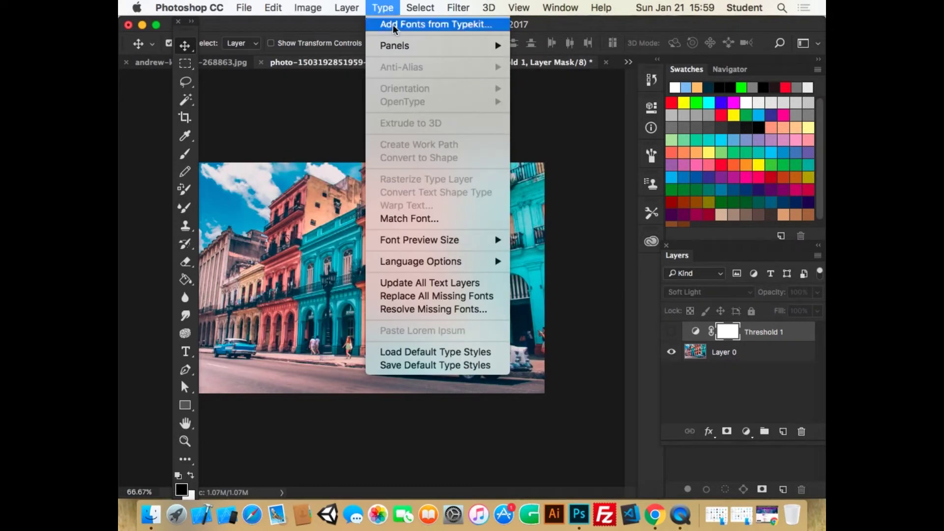
pyautogui.moveTo(347, 7)
pyautogui.moveTo(308, 7)
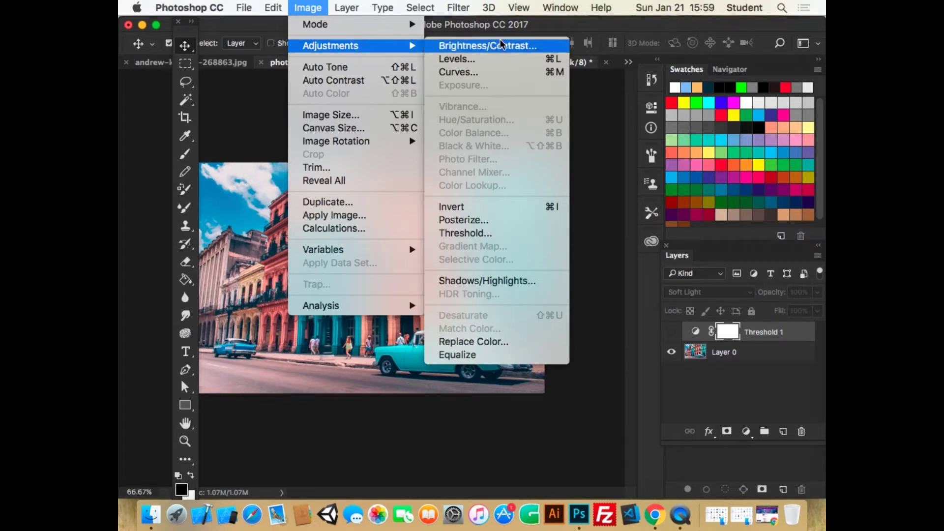
pyautogui.click(482, 60)
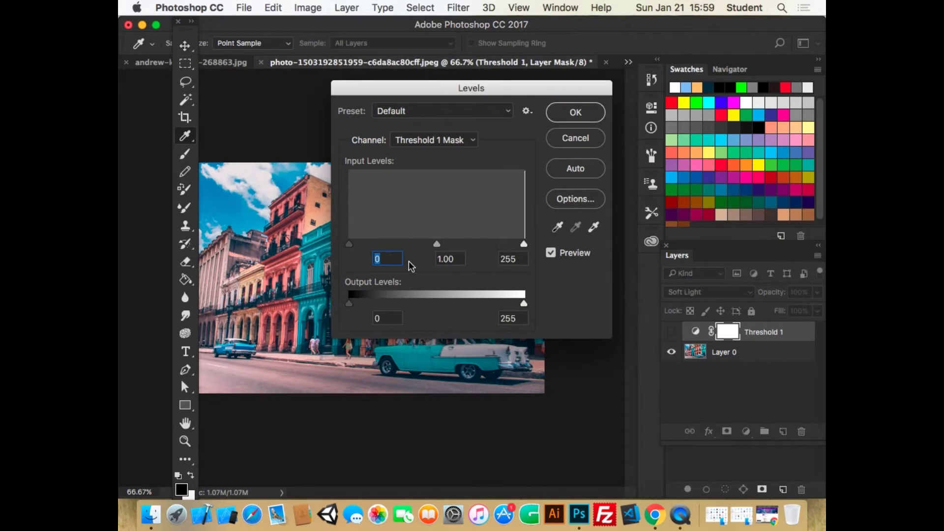
pyautogui.click(574, 138)
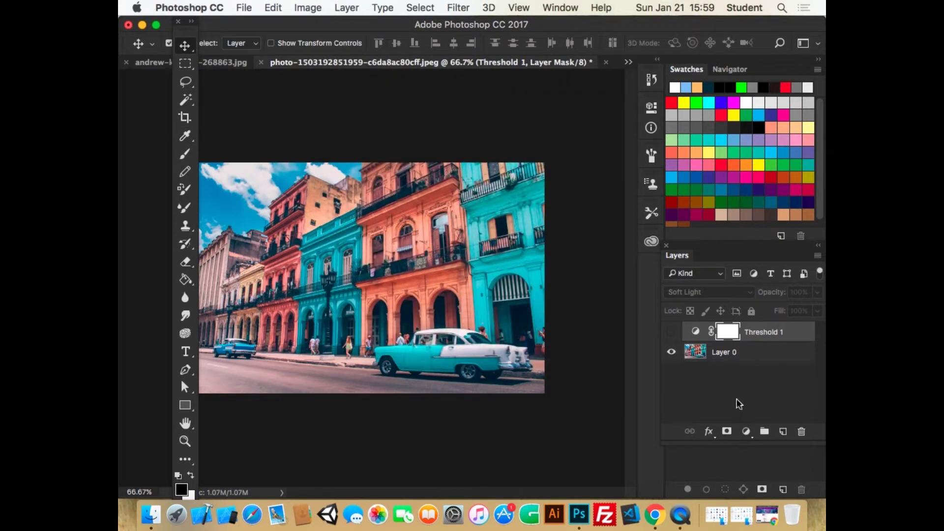
pyautogui.click(308, 8)
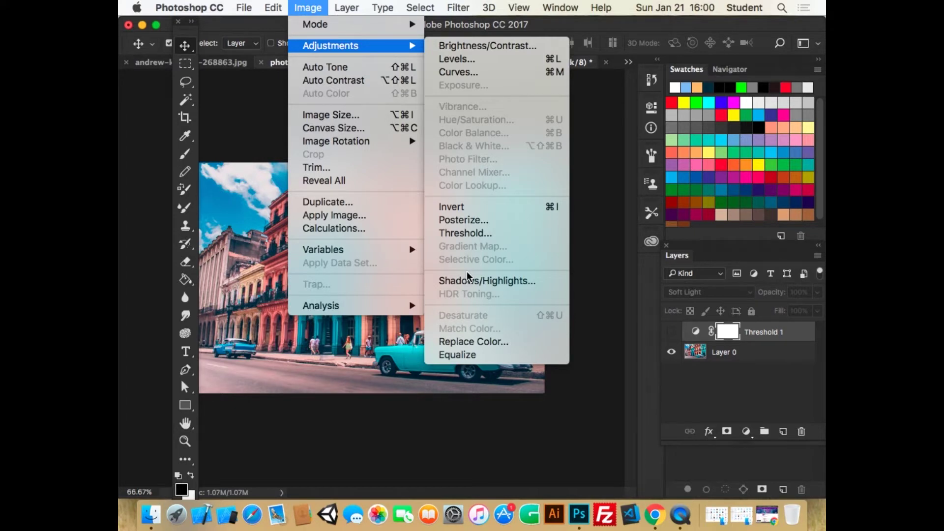
pyautogui.click(614, 148)
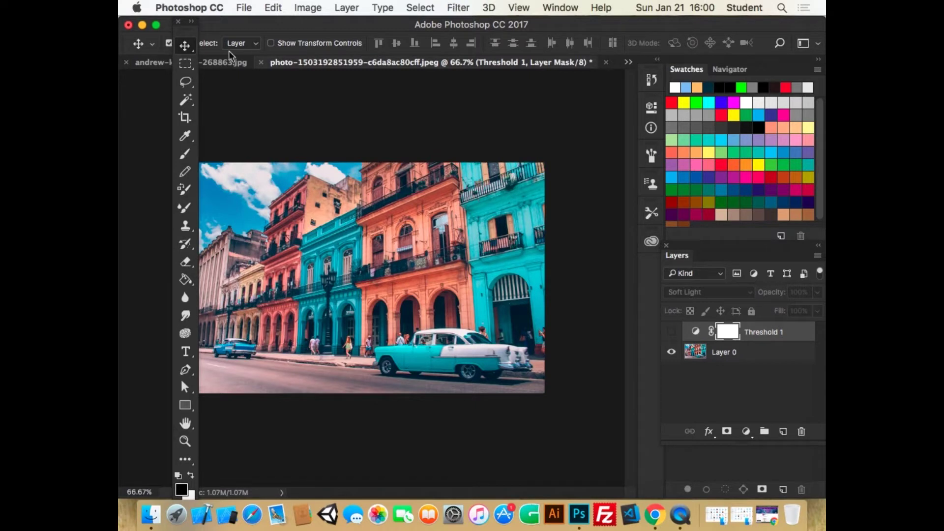
# Move the floating tools clear of the photo, and select Layer 0 so filters can be applied to it
pyautogui.moveTo(189, 33); pyautogui.dragTo(146, 35)
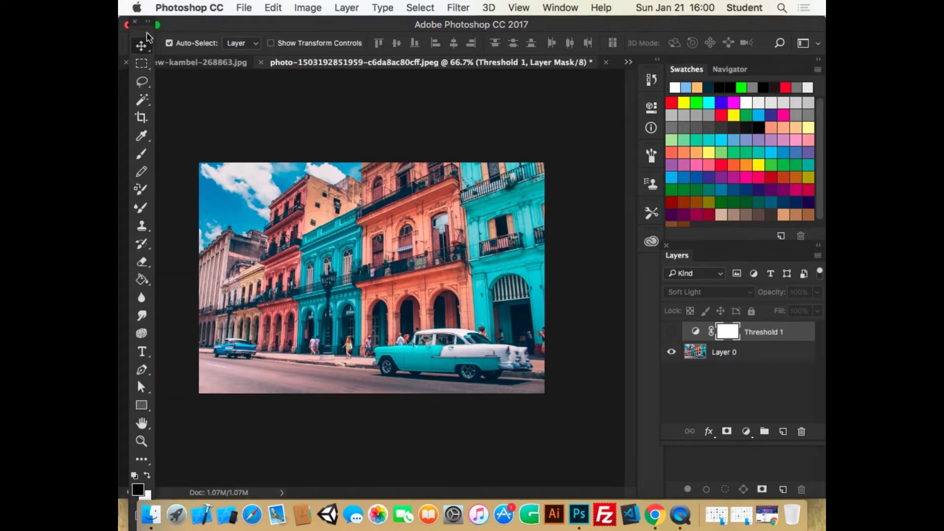
pyautogui.click(456, 9)
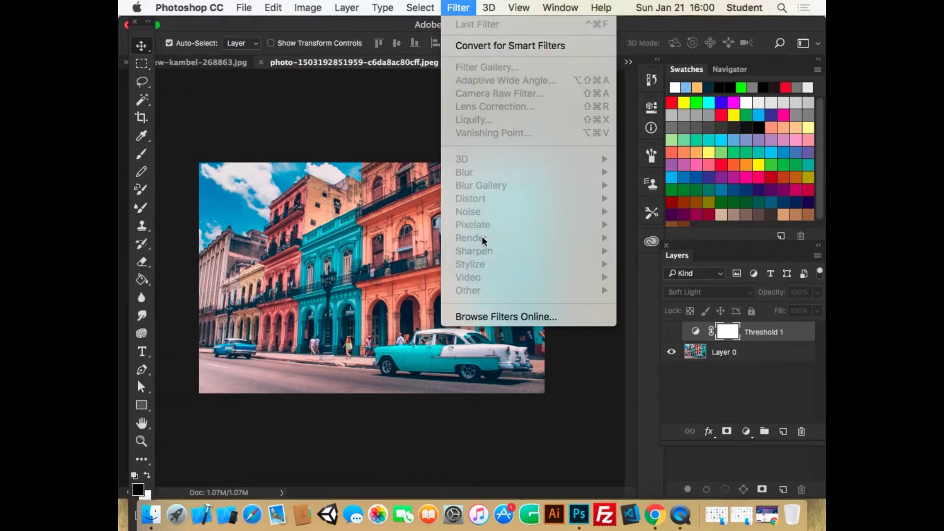
pyautogui.click(725, 360)
pyautogui.click(737, 361)
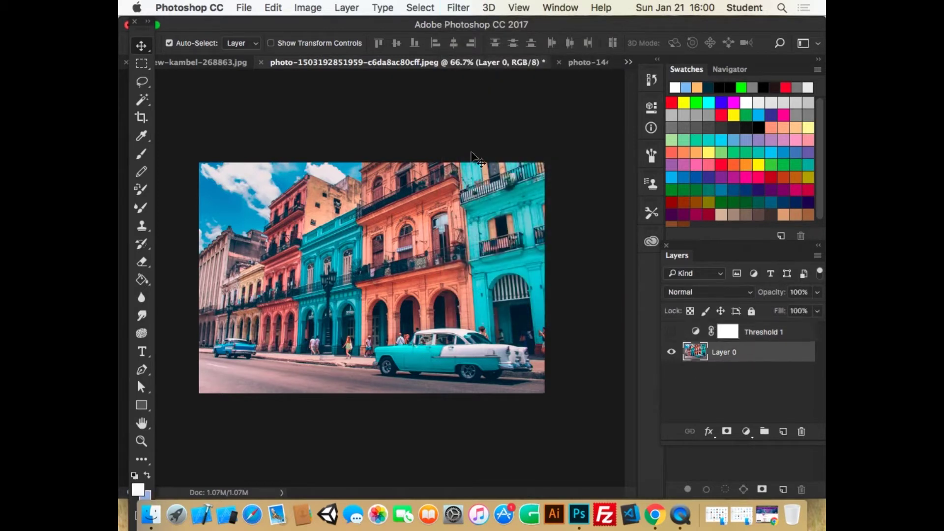
pyautogui.click(461, 8)
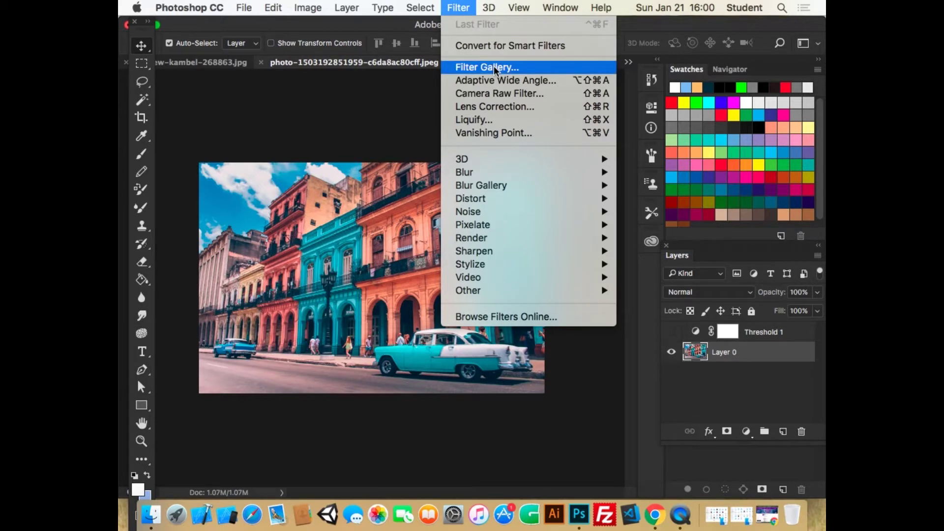
pyautogui.click(494, 69)
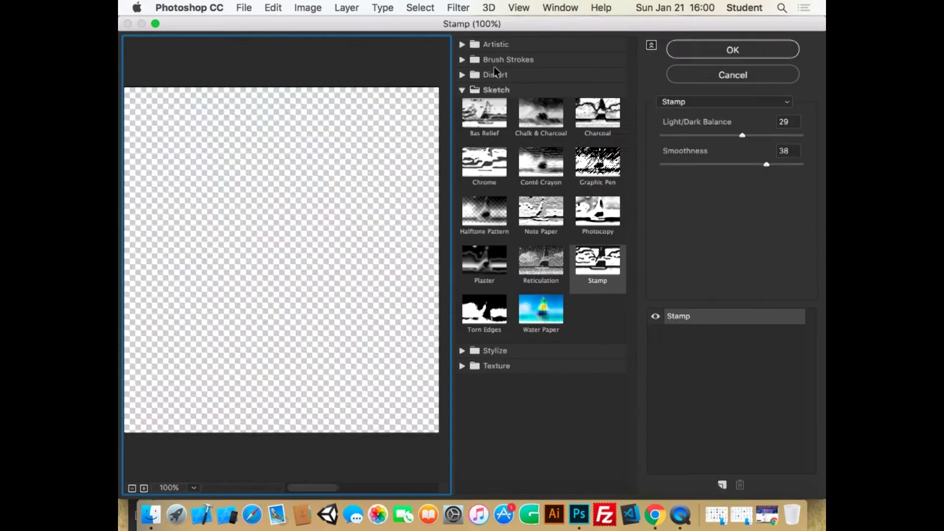
pyautogui.click(132, 487)
pyautogui.click(132, 488)
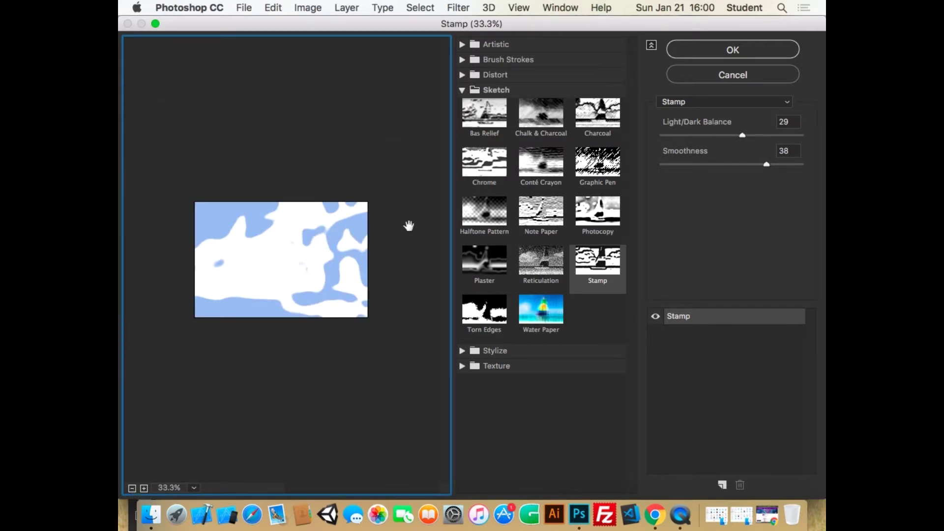
pyautogui.click(747, 75)
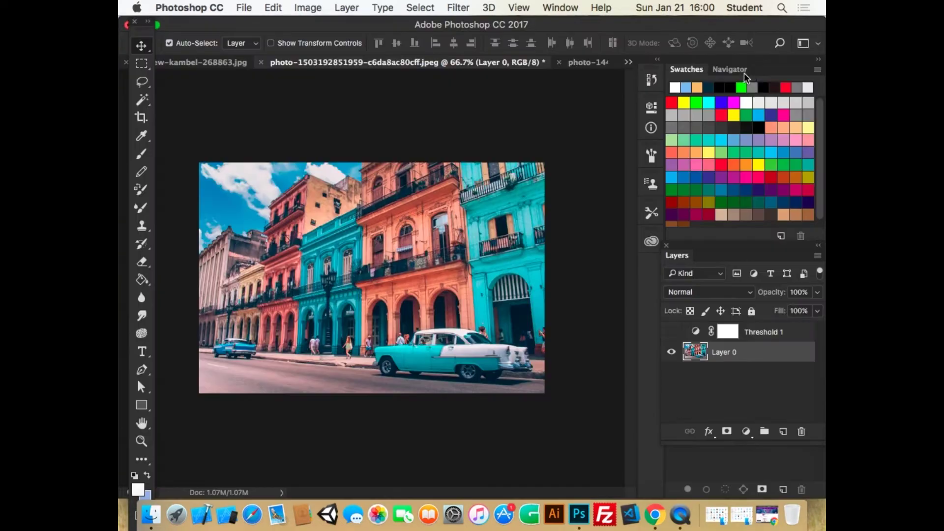
# Delete the Threshold 1 layer, and open the Filter Gallery on Layer 0 with the whole photo in the preview
pyautogui.moveTo(769, 335); pyautogui.dragTo(802, 431)
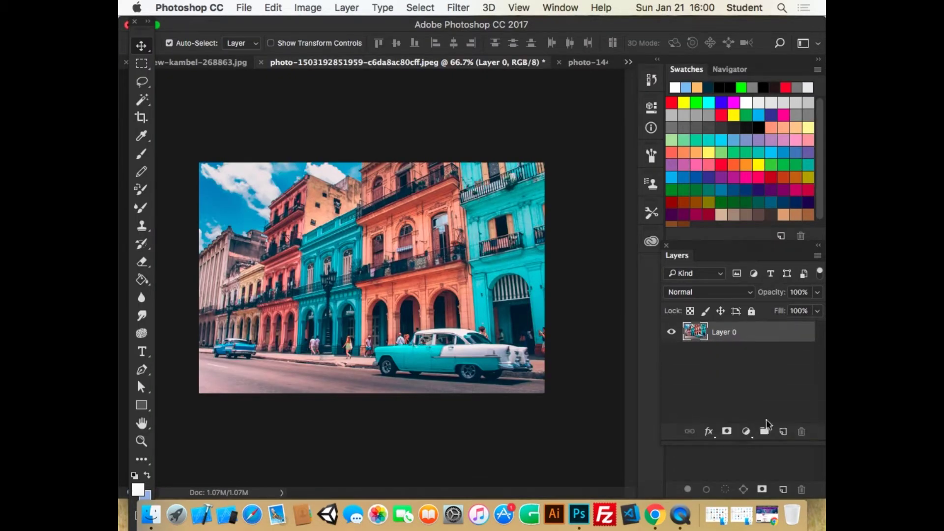
pyautogui.click(459, 8)
pyautogui.click(488, 67)
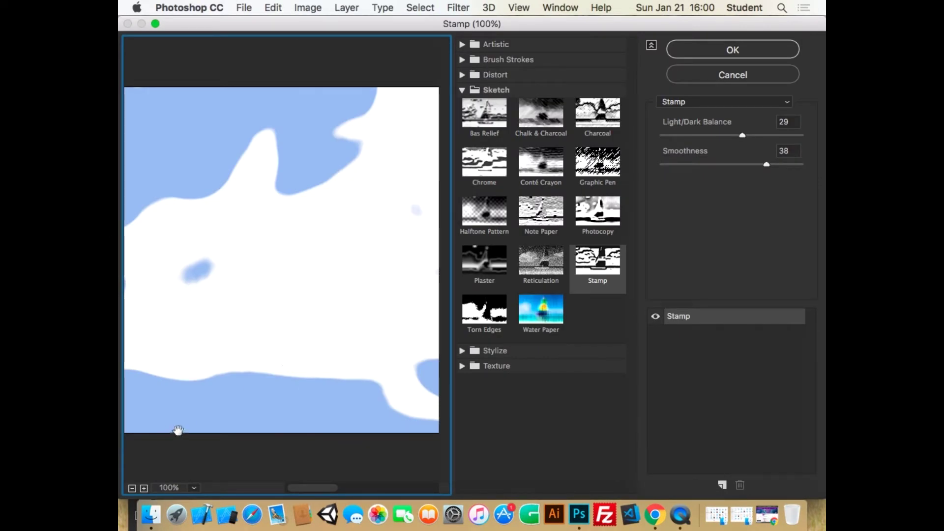
pyautogui.click(132, 488)
pyautogui.click(132, 487)
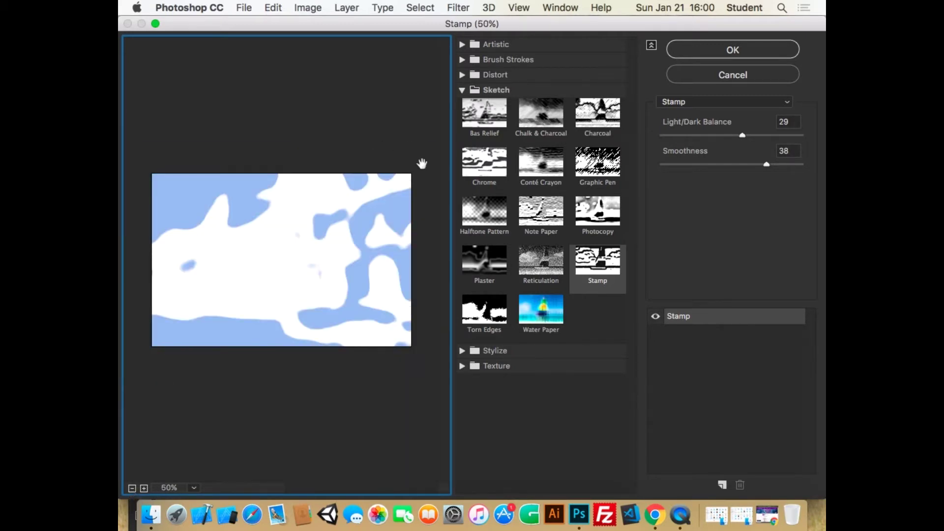
# Preview the Bas Relief, Chalk & Charcoal, Colored Pencil, Cutout and Dry Brush filters on the photo
pyautogui.click(476, 112)
pyautogui.click(526, 102)
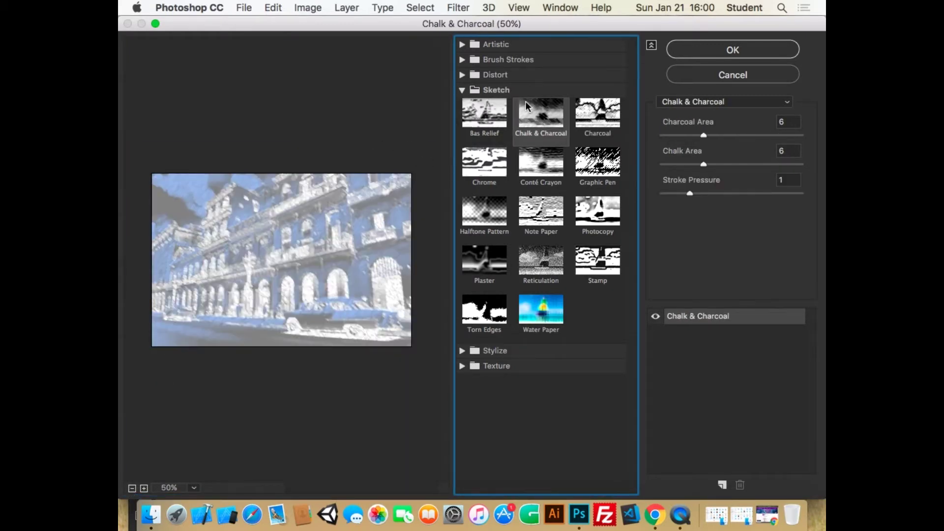
pyautogui.click(462, 44)
pyautogui.click(484, 68)
pyautogui.click(548, 62)
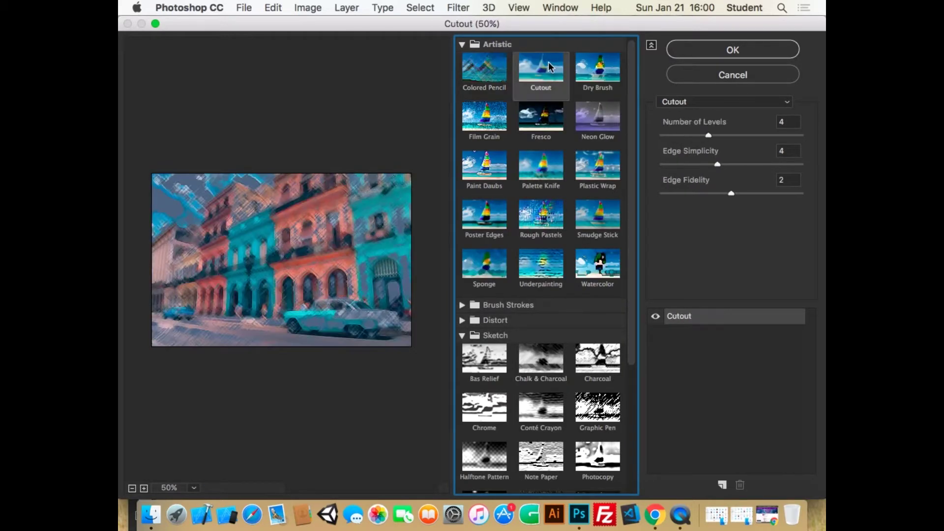
pyautogui.click(597, 69)
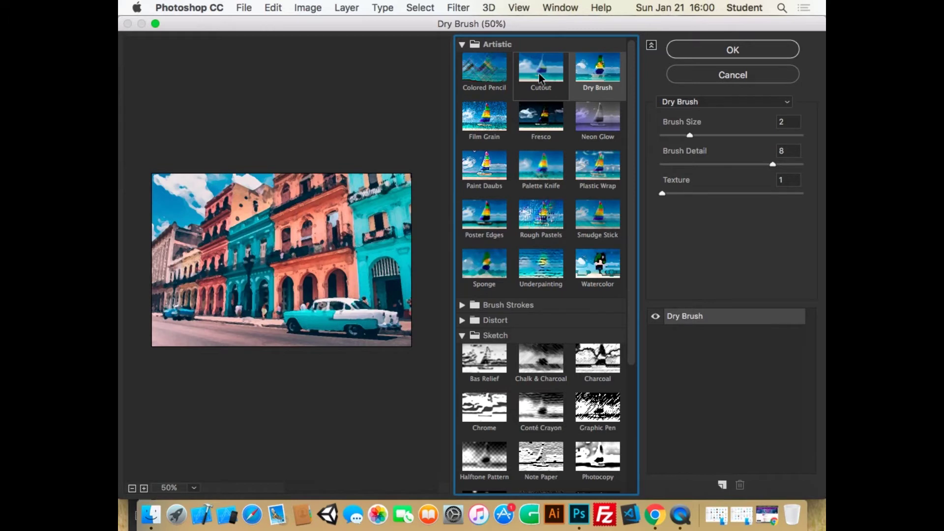
pyautogui.click(539, 75)
# Choose the Dry Brush filter and set Brush Size to 1, Brush Detail to 3 and Texture to 2
pyautogui.click(578, 72)
pyautogui.moveTo(690, 135); pyautogui.dragTo(670, 136)
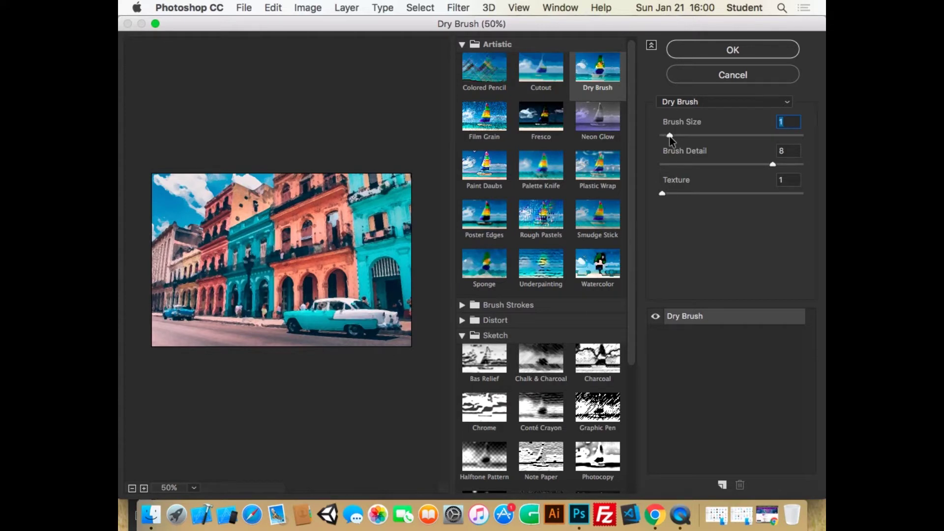
pyautogui.moveTo(772, 165)
pyautogui.mouseDown()
pyautogui.moveTo(693, 168)
pyautogui.moveTo(702, 167)
pyautogui.mouseUp()
pyautogui.moveTo(659, 194); pyautogui.dragTo(738, 196)
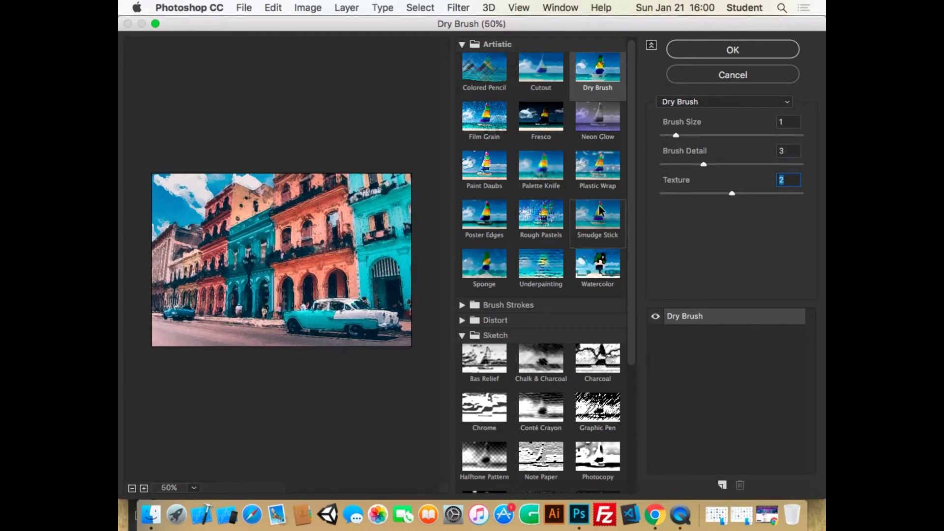
# Switch the effect to Watercolor, and expand the Brush Strokes and Texture filter categories
pyautogui.click(591, 266)
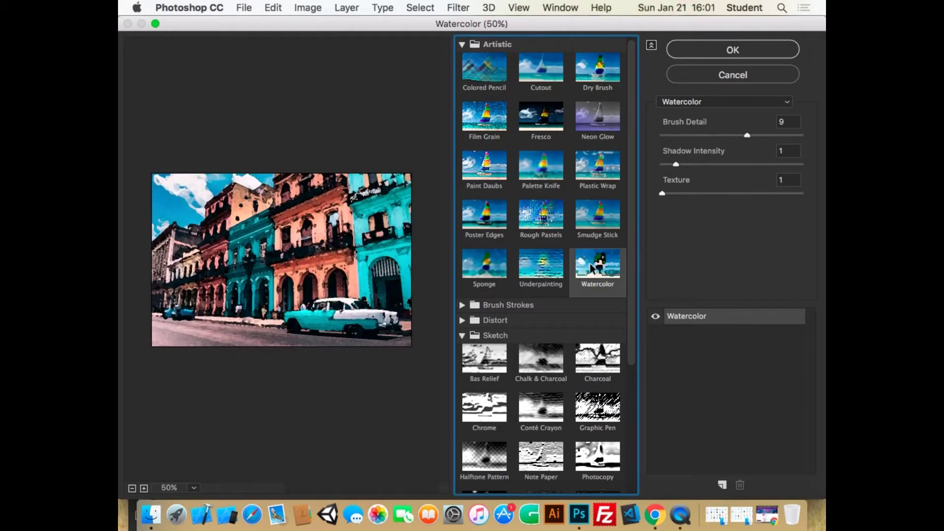
pyautogui.click(490, 304)
pyautogui.scroll(-5, 506, 147)
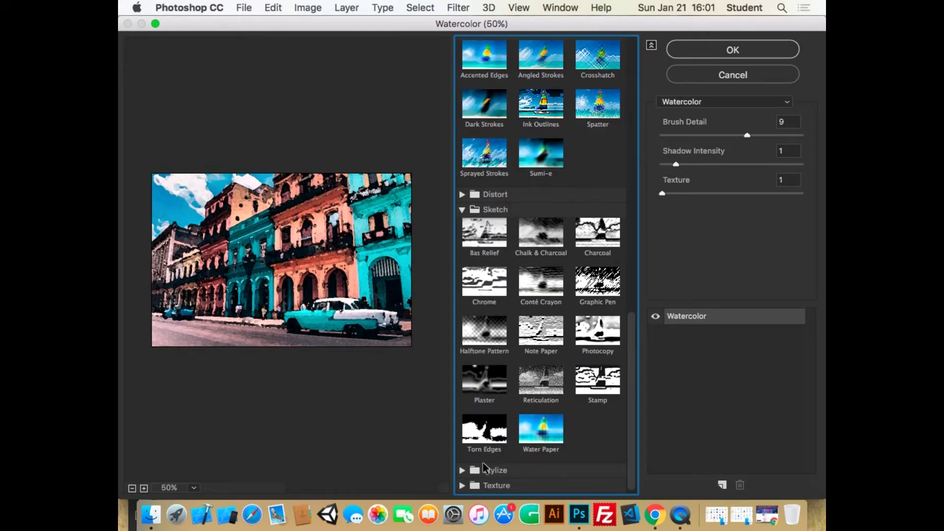
pyautogui.click(489, 485)
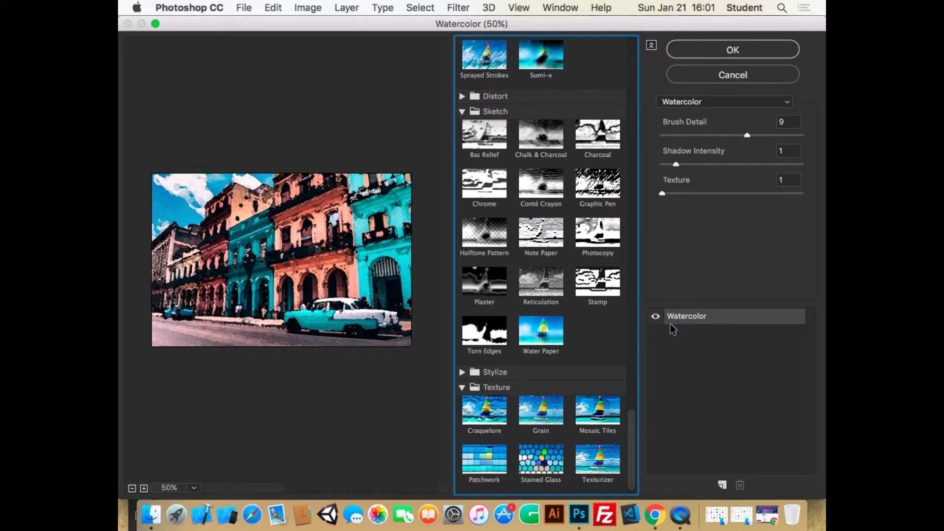
# Try stacking a Craquelure effect layer on top of Watercolor, and delete the added effect layer
pyautogui.click(724, 485)
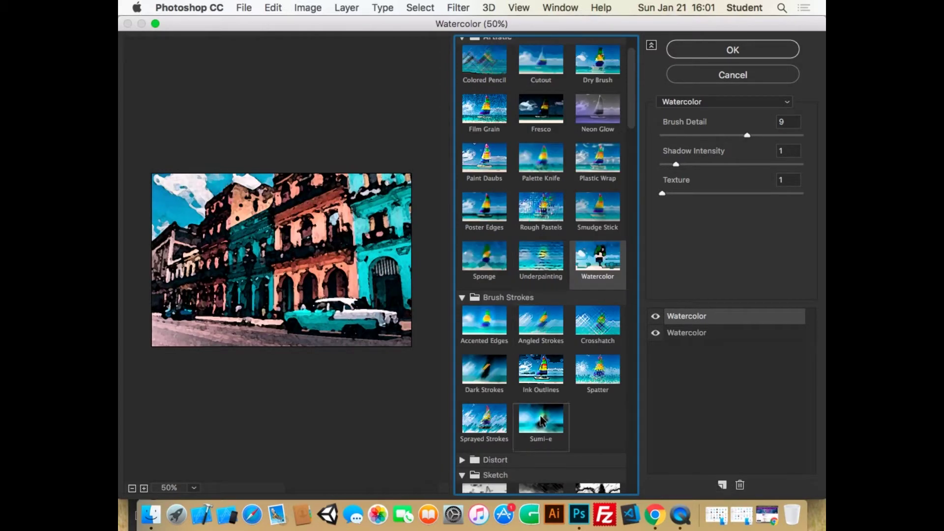
pyautogui.scroll(-7, 541, 423)
pyautogui.click(494, 413)
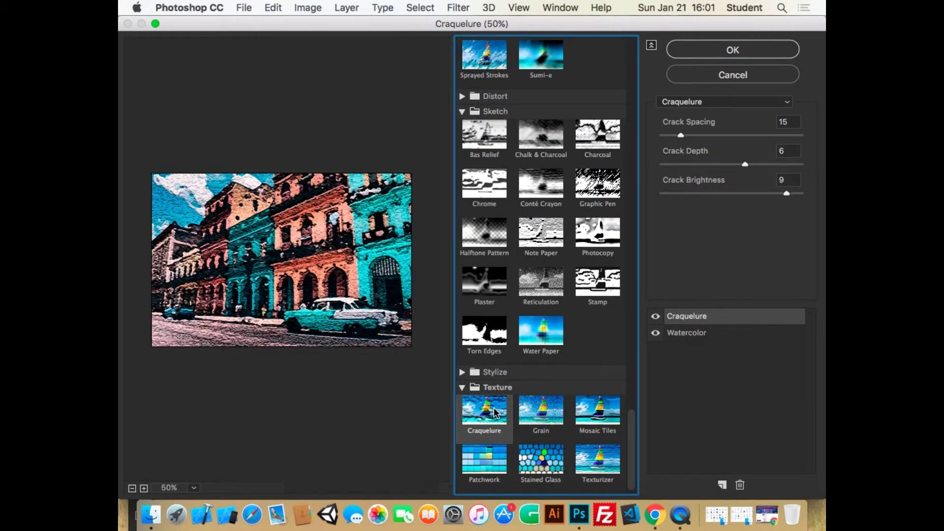
pyautogui.click(740, 485)
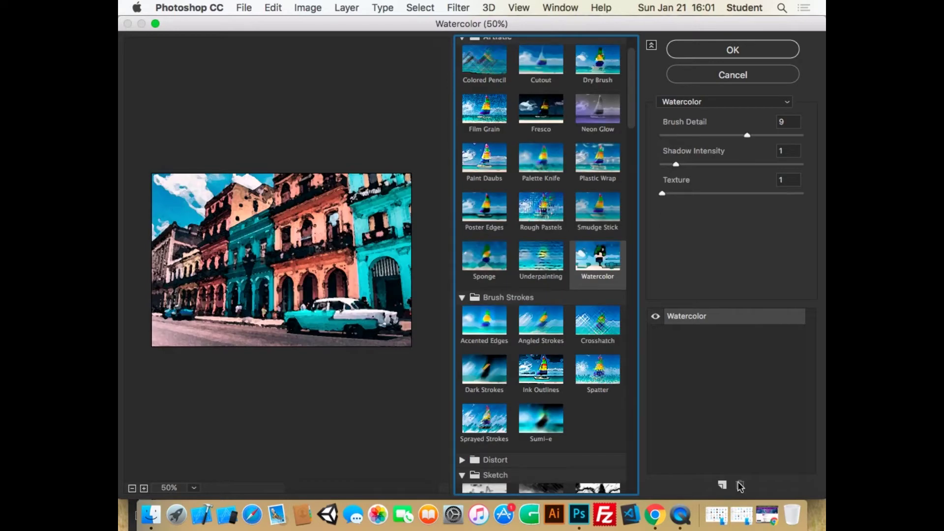
# Change the effect to Neon Glow with Glow Size -14 and Glow Brightness 12
pyautogui.scroll(1, 527, 143)
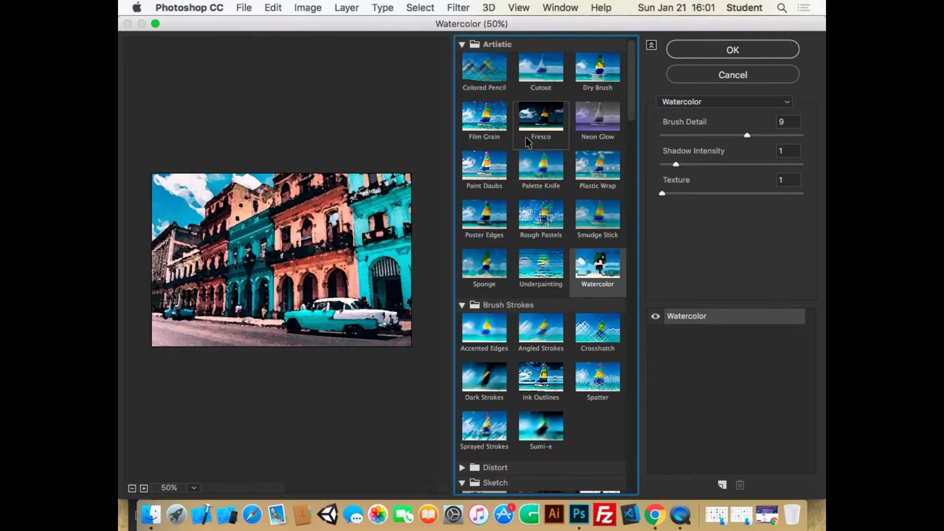
pyautogui.click(598, 121)
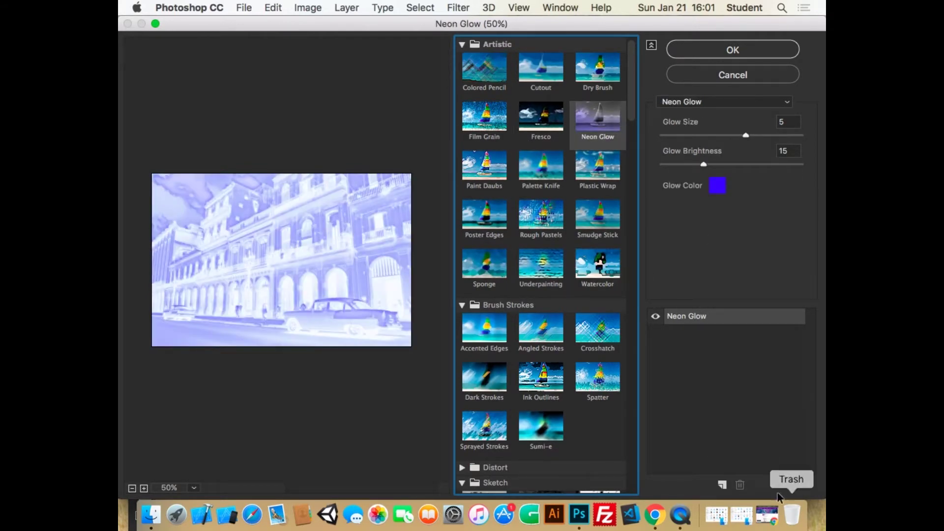
pyautogui.moveTo(746, 135); pyautogui.dragTo(696, 168)
# Add a second effect layer above Neon Glow and preview Bas Relief, Halftone Pattern, Plaster and Photocopy on it
pyautogui.click(721, 486)
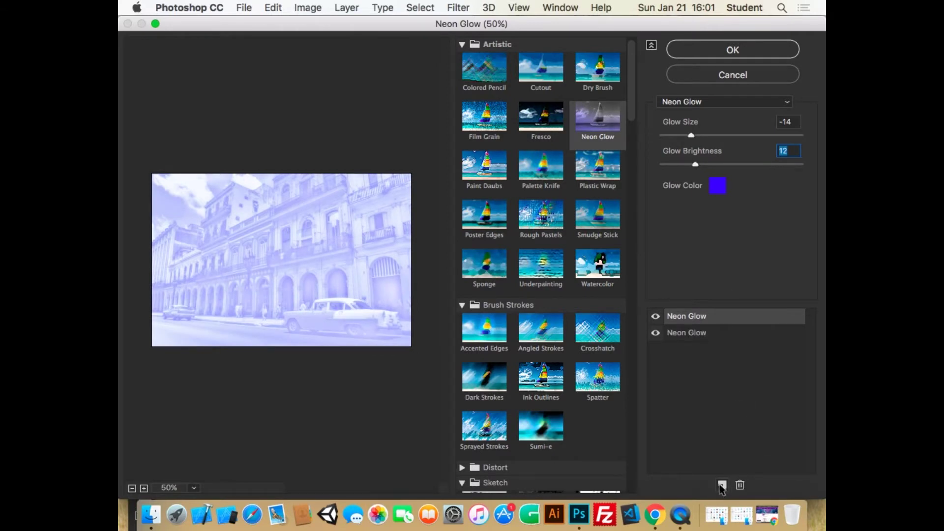
pyautogui.scroll(-10, 536, 282)
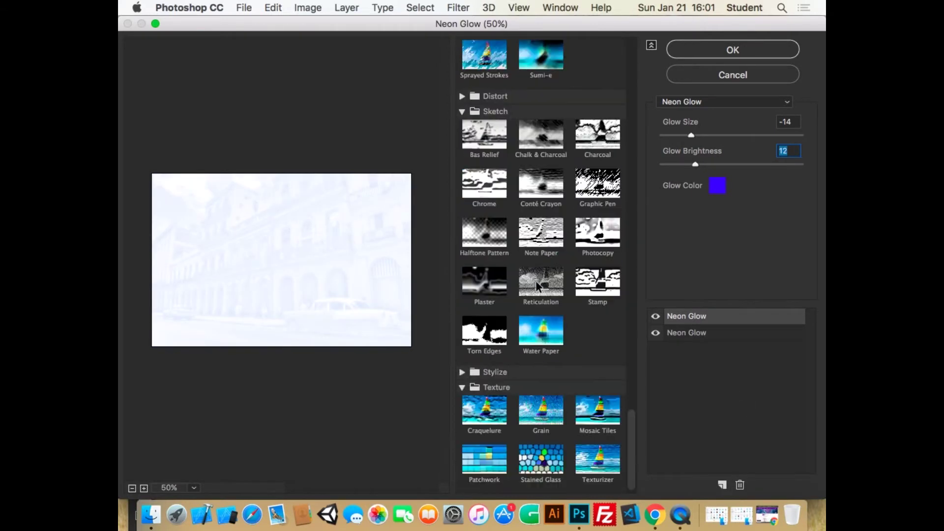
pyautogui.click(522, 131)
pyautogui.click(480, 143)
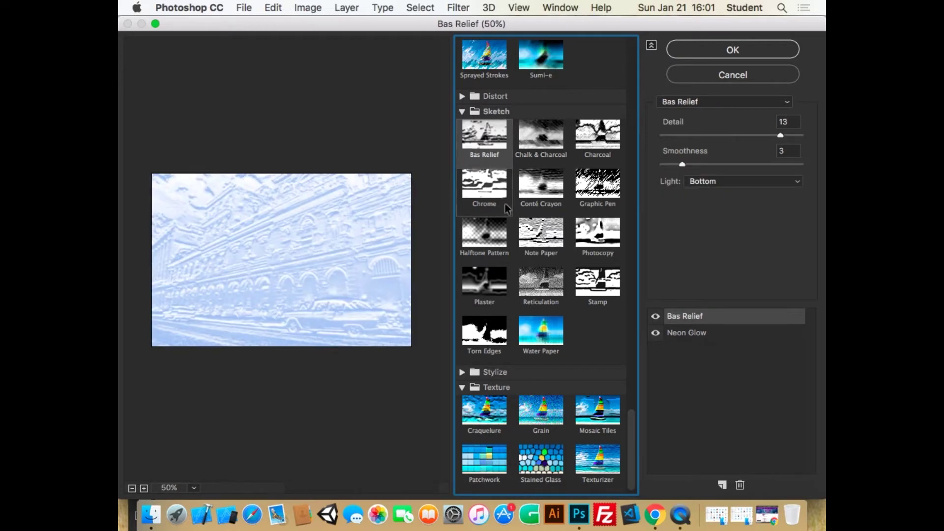
pyautogui.click(485, 235)
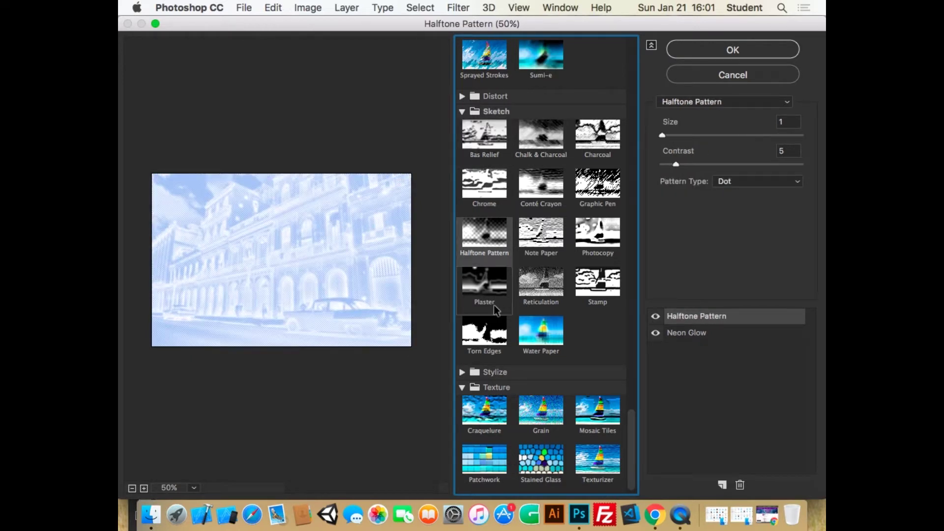
pyautogui.click(487, 288)
pyautogui.click(607, 237)
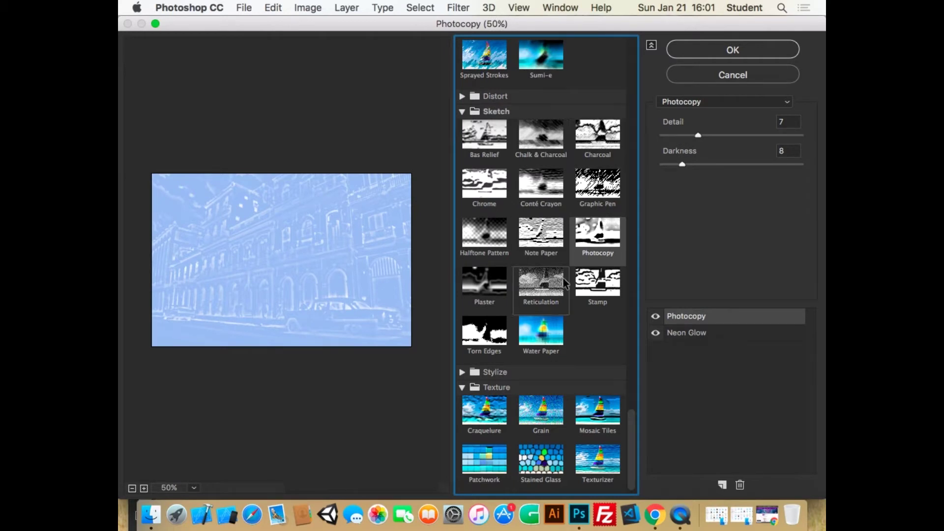
pyautogui.scroll(8, 562, 279)
pyautogui.scroll(-8, 522, 435)
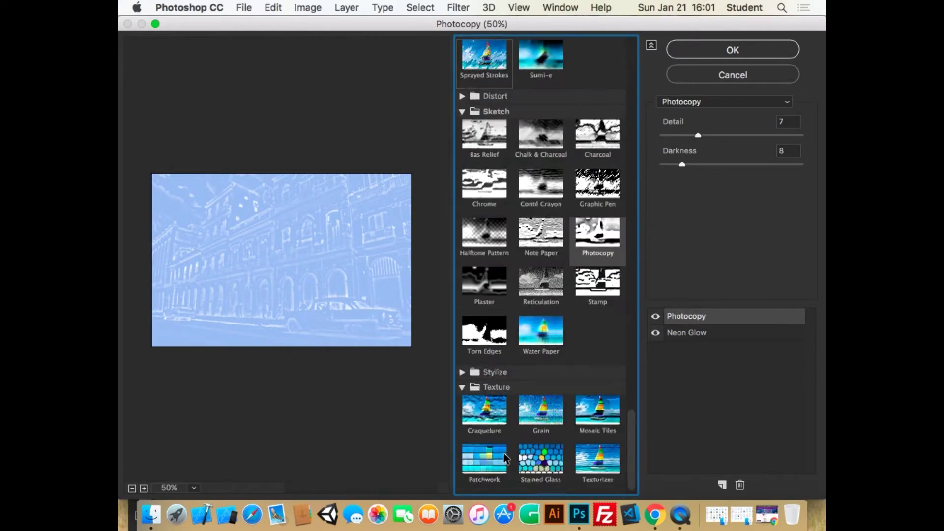
# Try applying a Grain effect with Intensity 34 and Contrast 51 over Neon Glow, and undo the applied filters
pyautogui.click(525, 433)
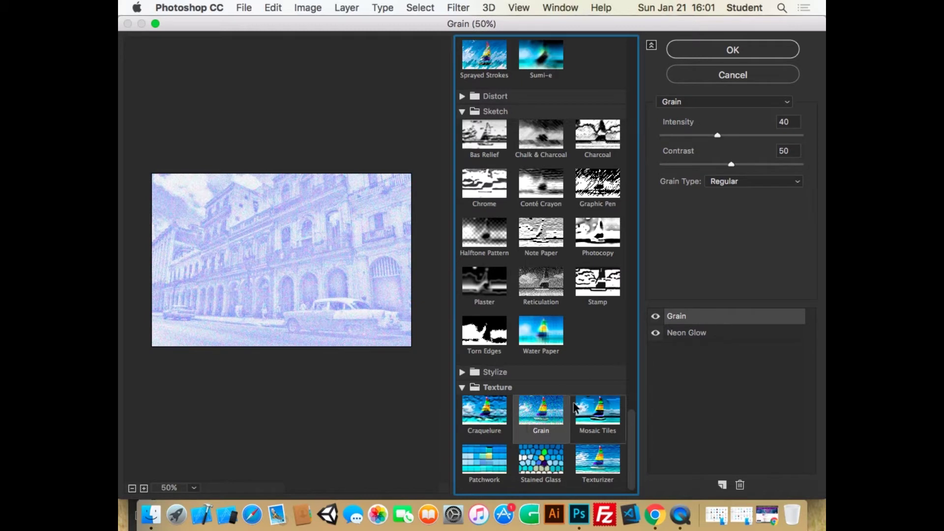
pyautogui.moveTo(717, 136)
pyautogui.mouseDown()
pyautogui.moveTo(700, 138)
pyautogui.moveTo(709, 136)
pyautogui.mouseUp()
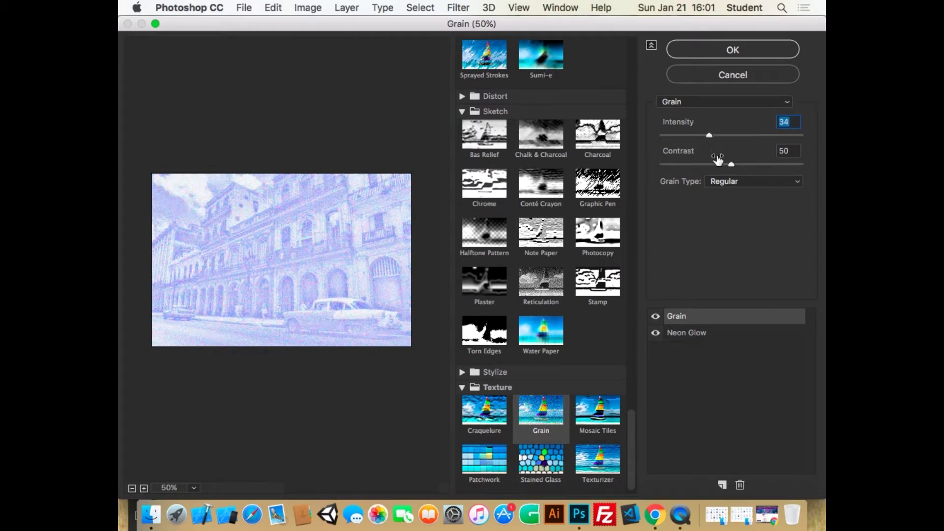
pyautogui.moveTo(732, 169)
pyautogui.mouseDown()
pyautogui.moveTo(709, 169)
pyautogui.moveTo(736, 170)
pyautogui.mouseUp()
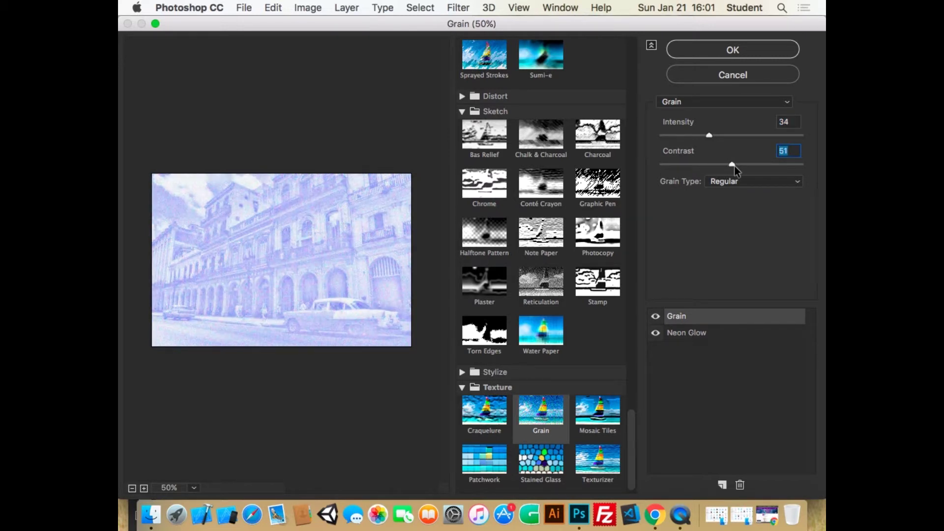
pyautogui.click(747, 51)
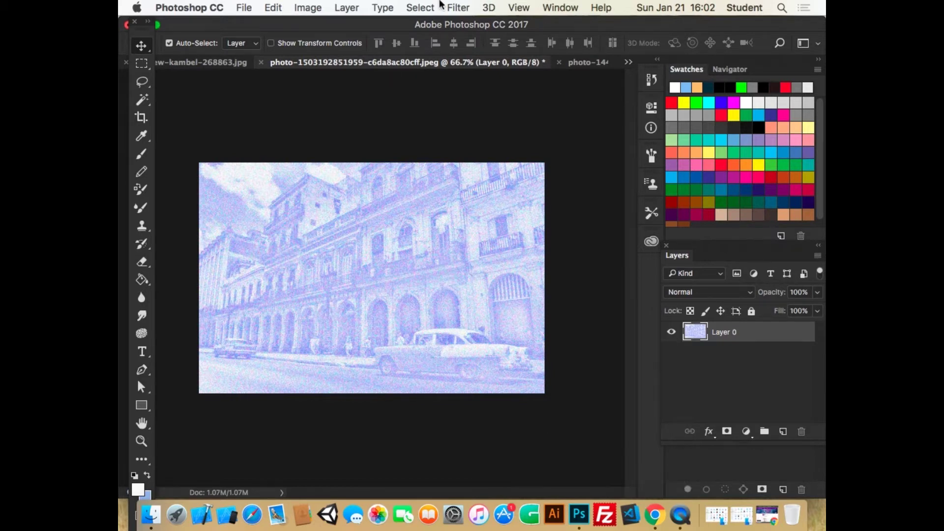
pyautogui.press('super+z')
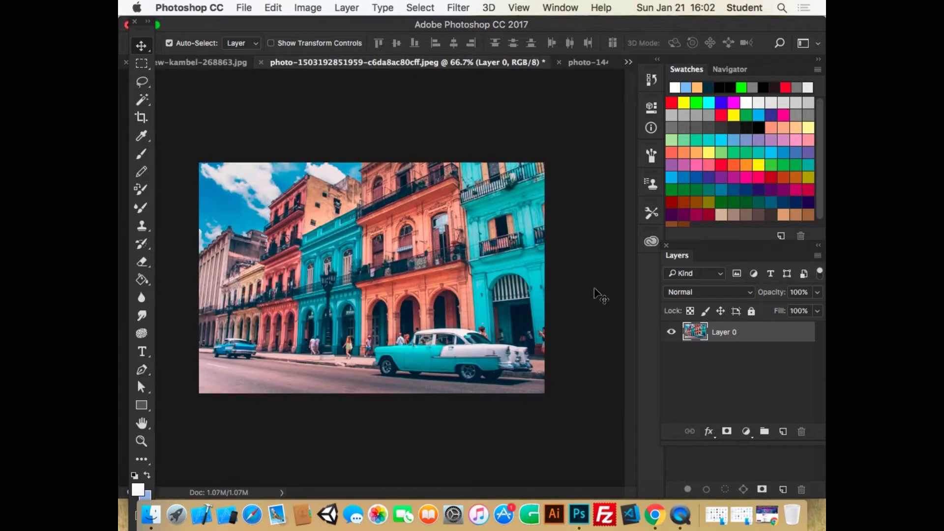
# Reopen the Filter Gallery and preview Mosaic Tiles and Patchwork on the upper effect layer
pyautogui.click(459, 7)
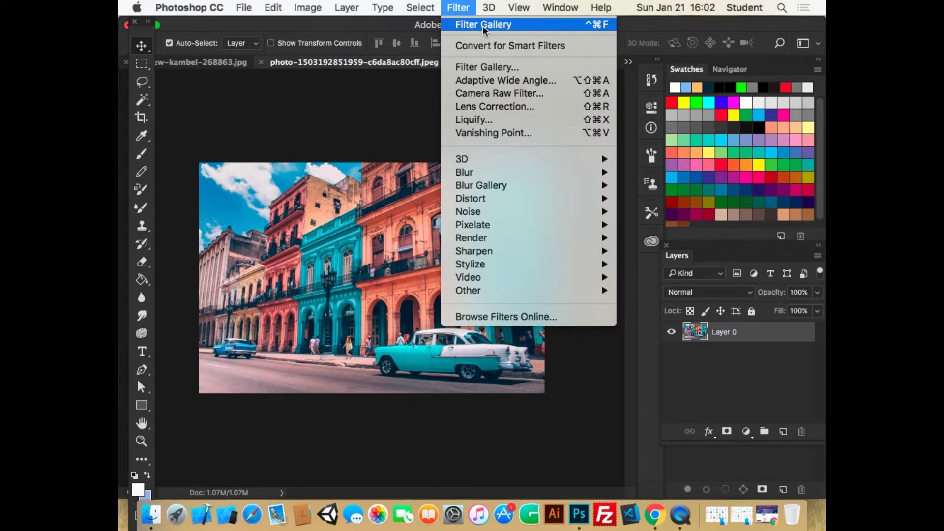
pyautogui.click(485, 69)
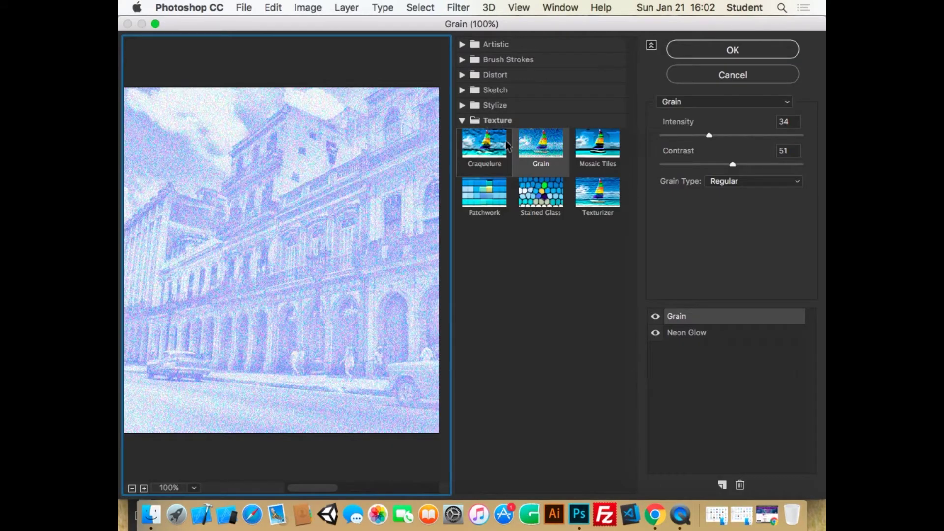
pyautogui.click(598, 147)
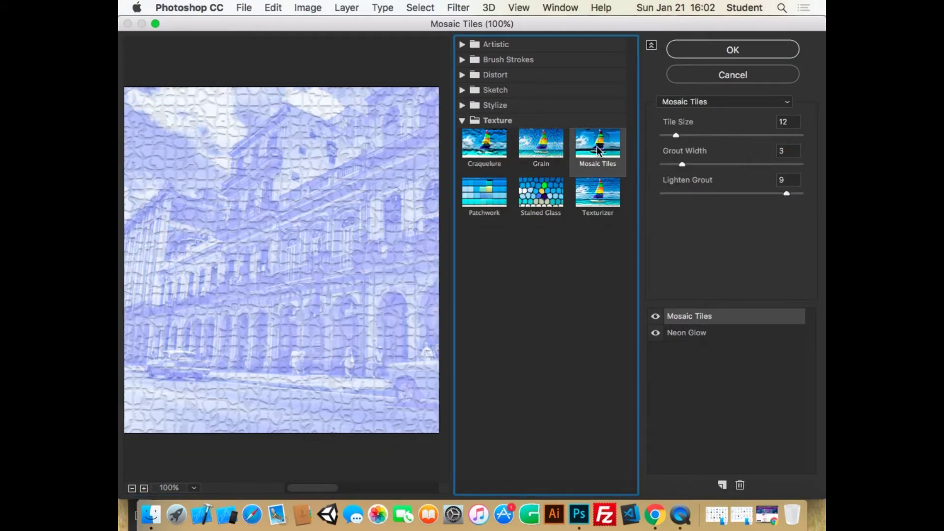
pyautogui.click(492, 193)
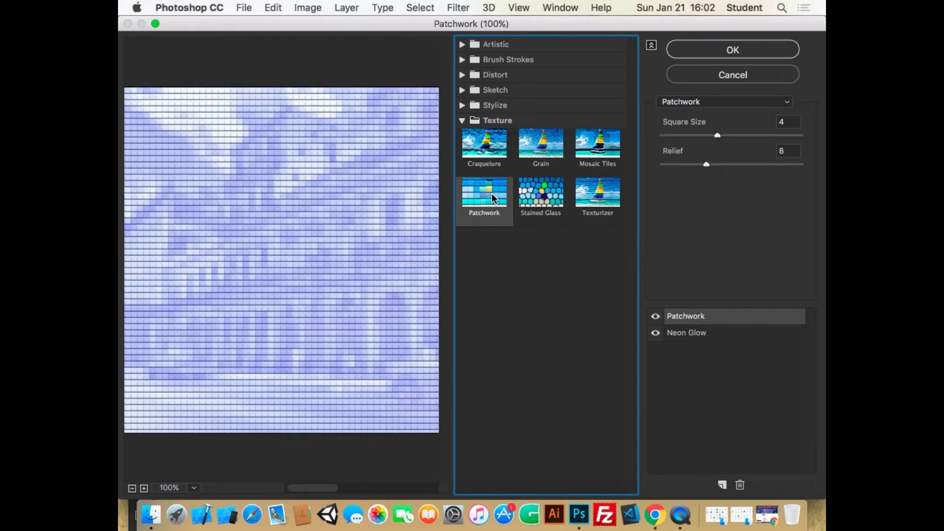
# Try Stained Glass on the upper effect layer with Cell Size 4, Border Thickness 5 and Light Intensity 1
pyautogui.click(551, 195)
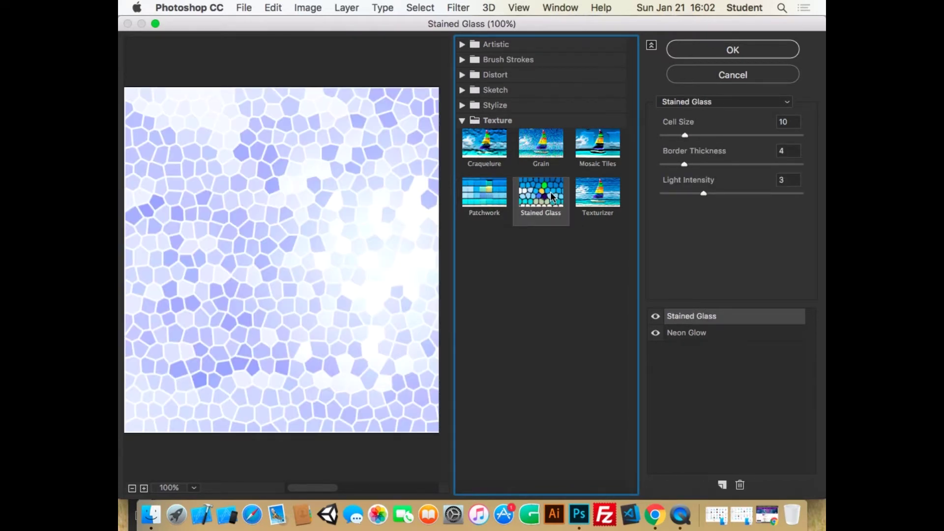
pyautogui.moveTo(685, 165); pyautogui.dragTo(676, 168)
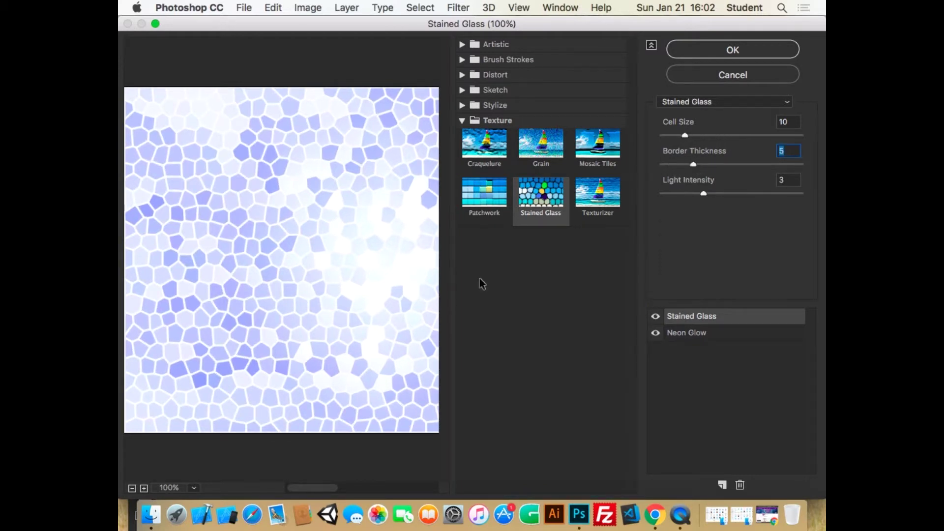
pyautogui.click(132, 488)
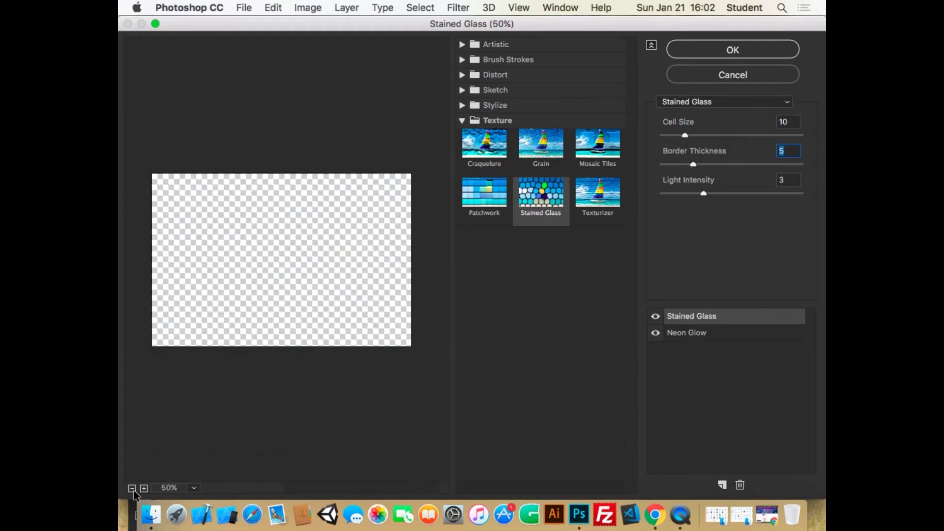
pyautogui.moveTo(704, 194); pyautogui.dragTo(674, 195)
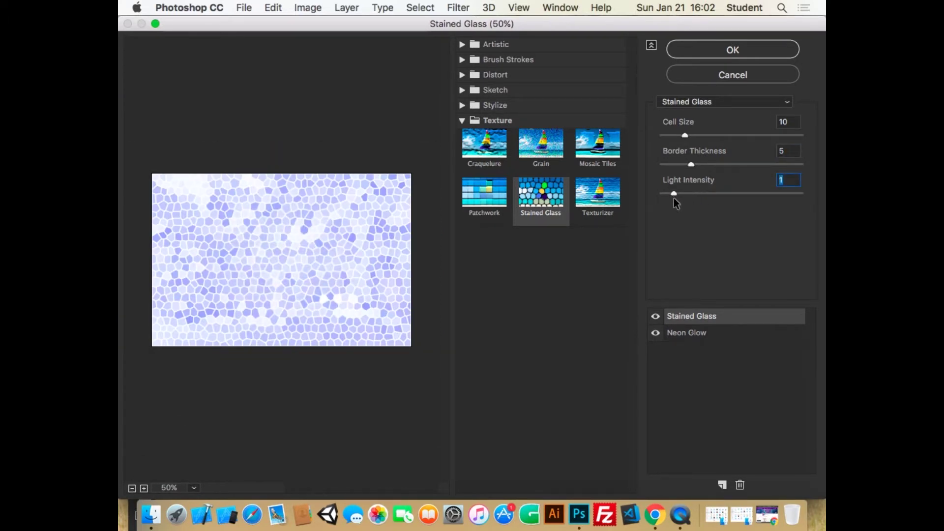
pyautogui.moveTo(685, 135); pyautogui.dragTo(659, 140)
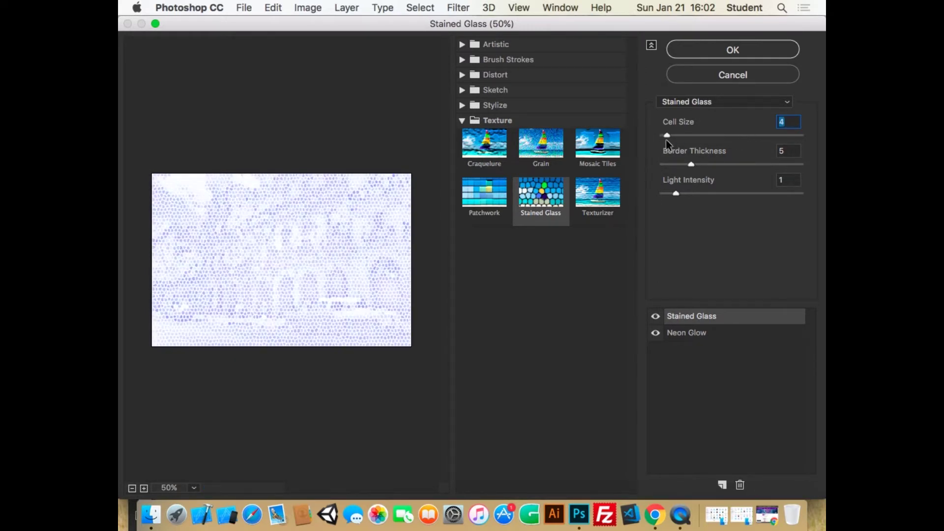
# Preview Mosaic Tiles, Texturizer and Craquelure on the upper effect layer over Neon Glow
pyautogui.click(588, 141)
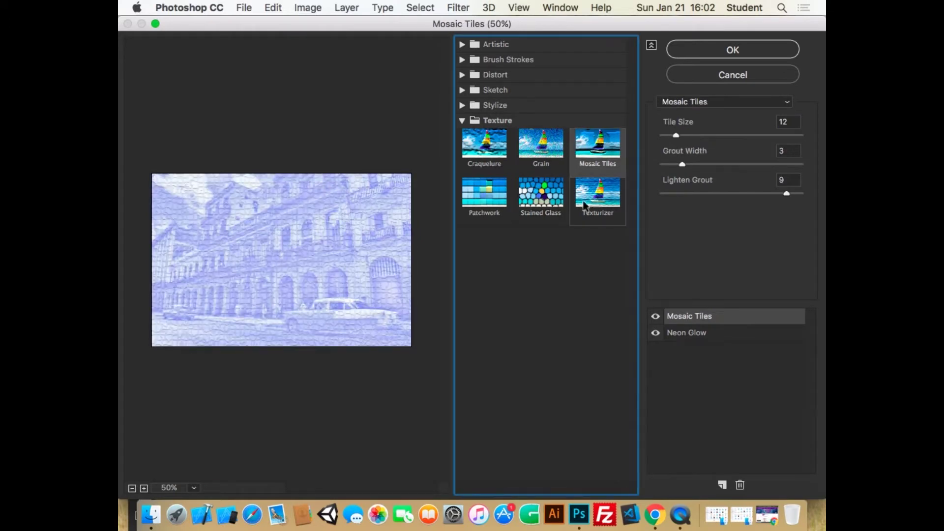
pyautogui.click(603, 182)
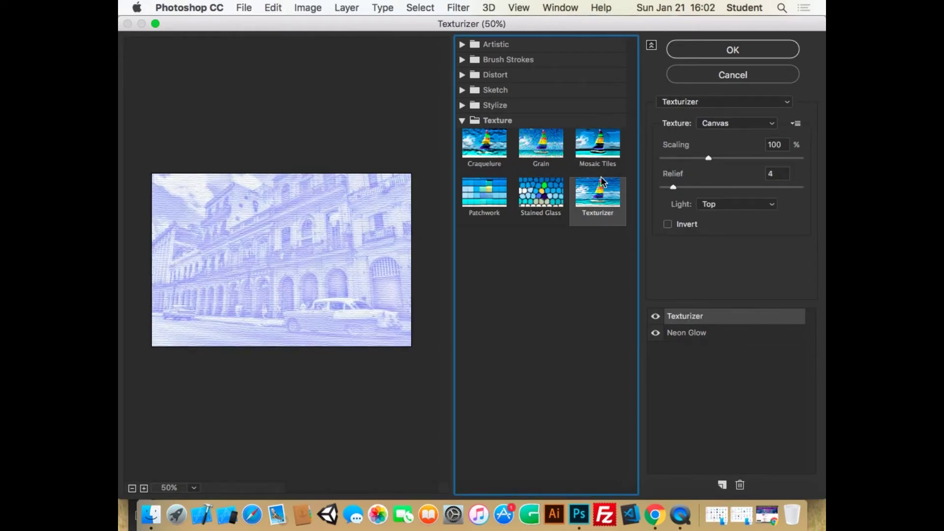
pyautogui.click(487, 143)
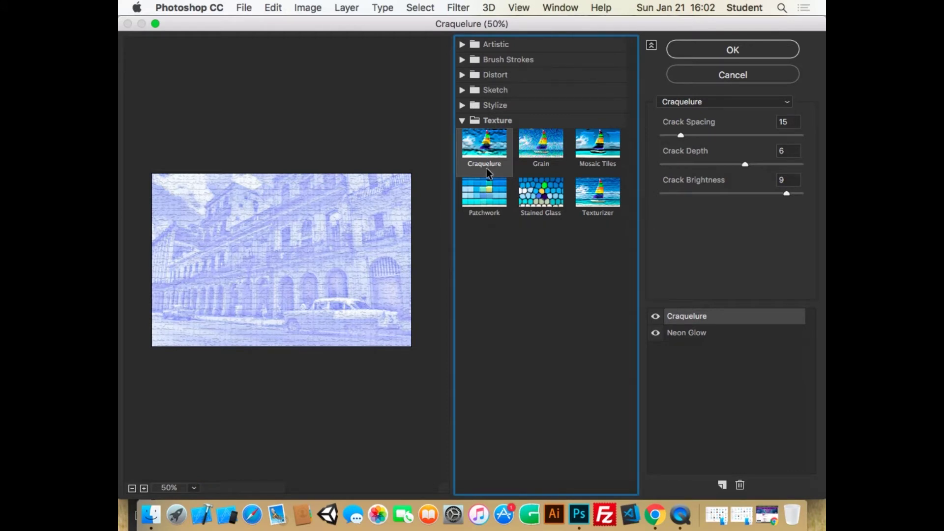
pyautogui.click(462, 120)
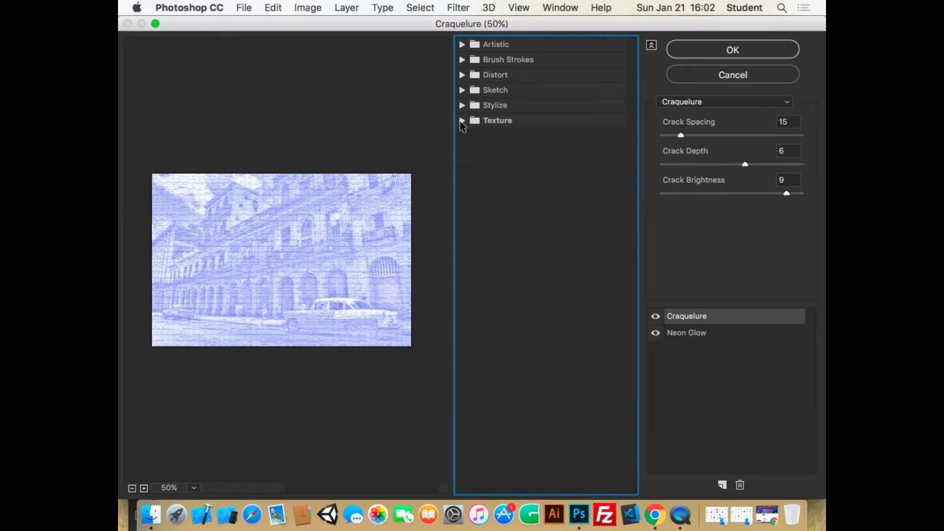
pyautogui.click(462, 121)
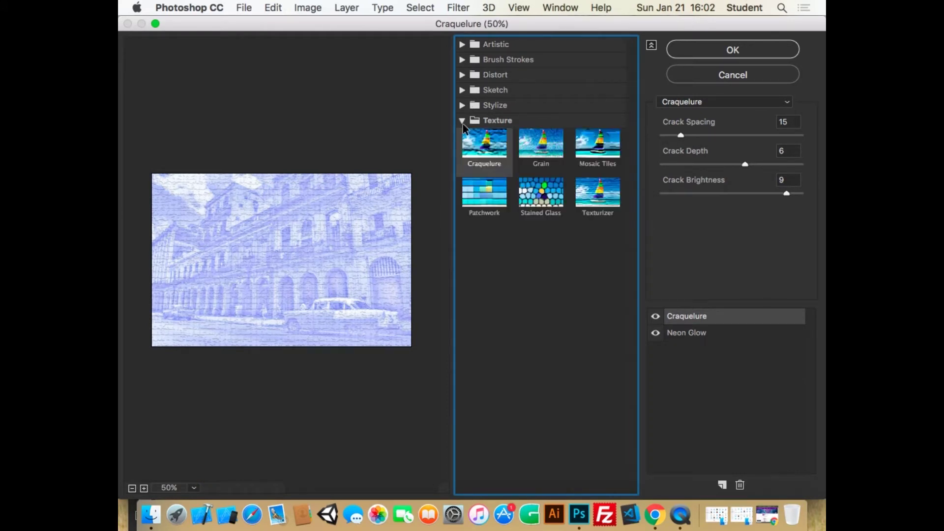
# Hide the Neon Glow effect layer and change its filter to Grain
pyautogui.click(683, 334)
pyautogui.click(656, 333)
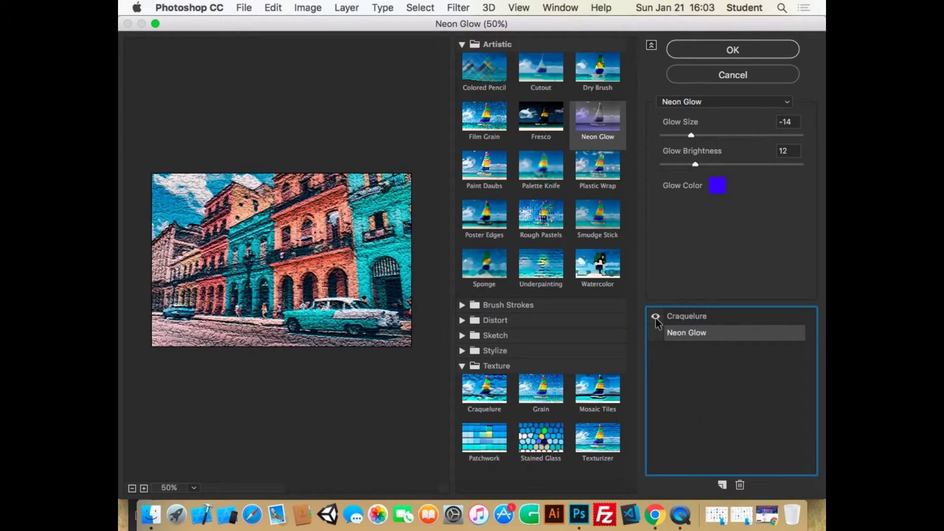
pyautogui.click(543, 393)
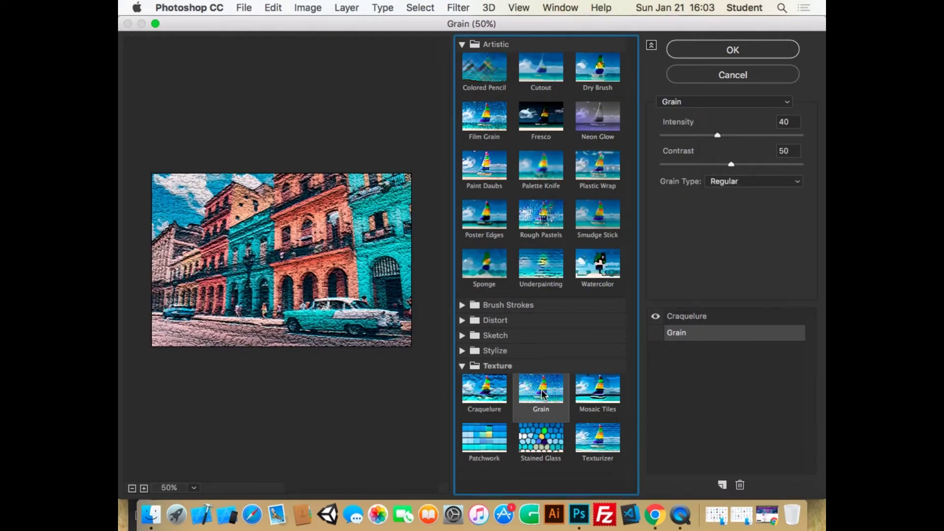
# Delete the Craquelure effect layer, keeping only the Grain effect
pyautogui.click(700, 338)
pyautogui.click(686, 317)
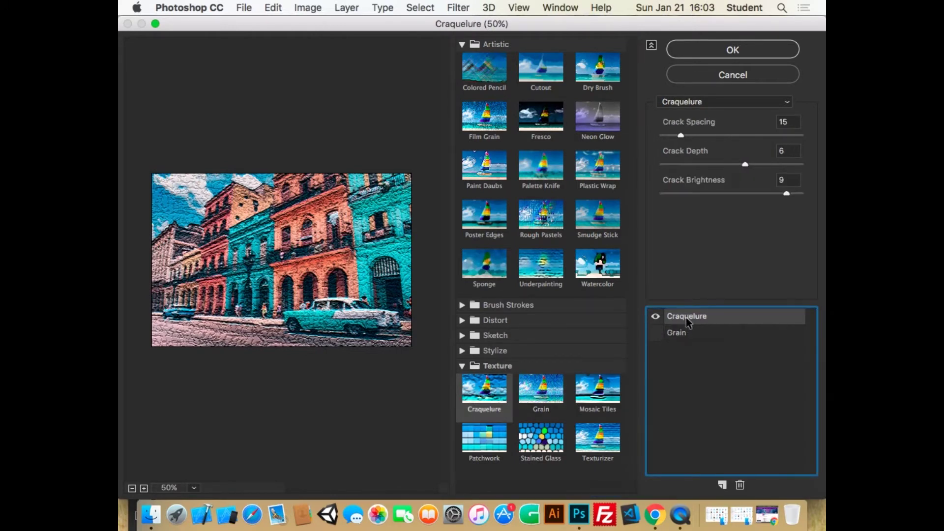
pyautogui.click(740, 485)
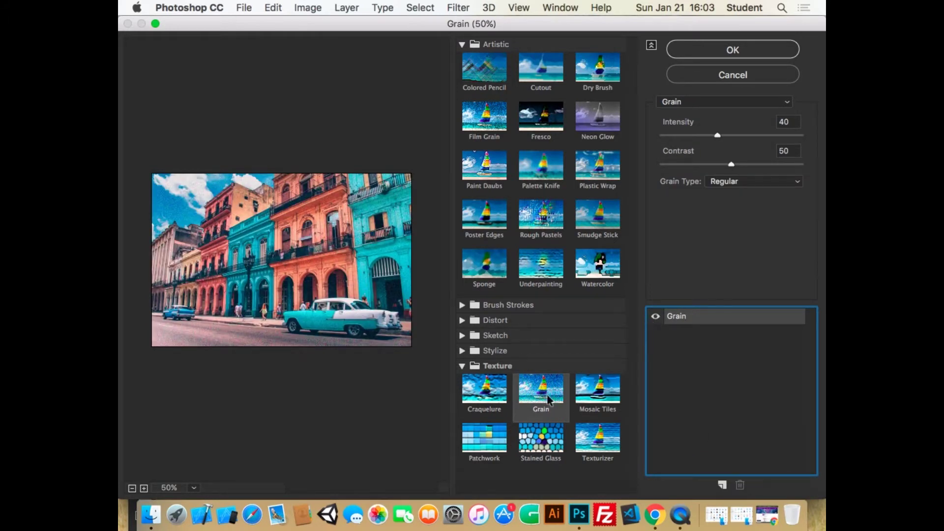
# Preview the Craquelure, Mosaic Tiles, Patchwork, Stained Glass and Texturizer filters on the original photo colours
pyautogui.click(490, 396)
pyautogui.click(577, 401)
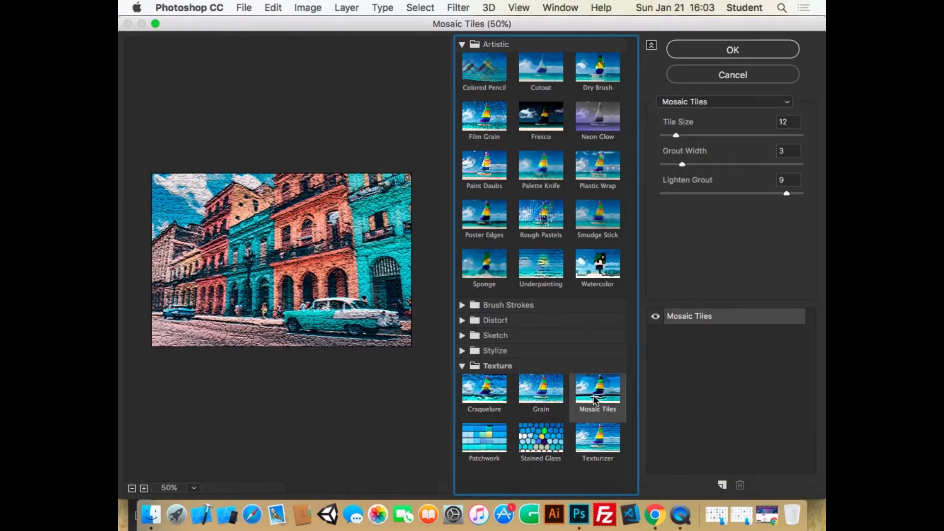
pyautogui.click(503, 435)
pyautogui.click(530, 445)
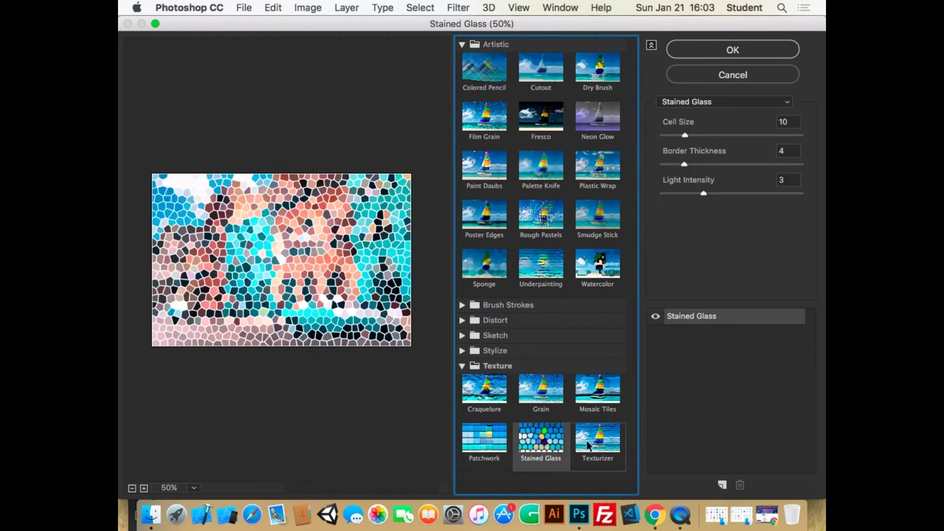
pyautogui.click(607, 445)
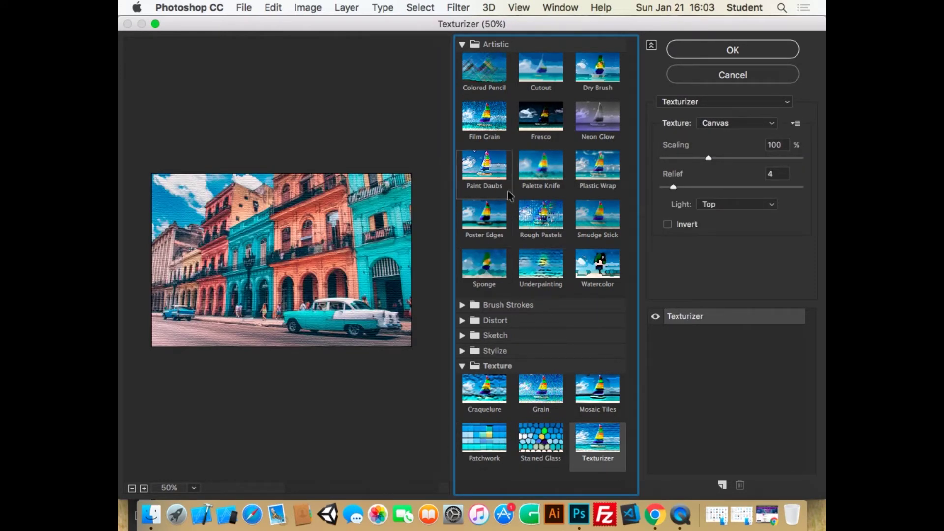
# Preview the artistic Paint Daubs and Palette Knife filters and the Accented Edges and Angled Strokes brush stroke filters
pyautogui.click(505, 166)
pyautogui.click(555, 161)
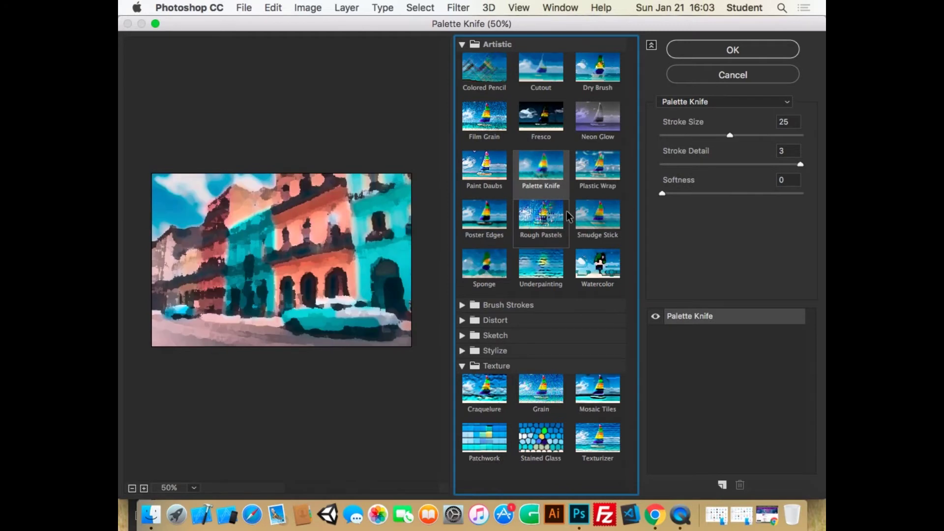
pyautogui.click(463, 304)
pyautogui.click(491, 335)
pyautogui.click(531, 328)
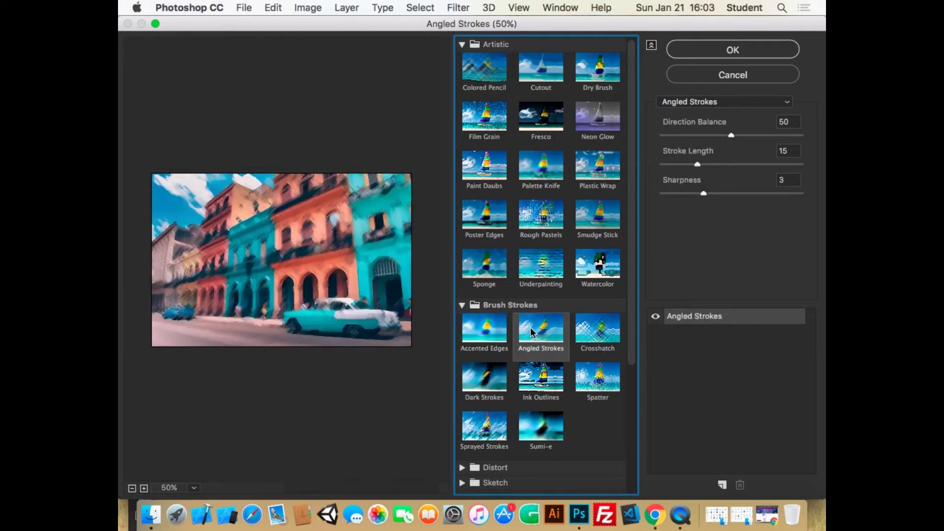
# Preview the Crosshatch, Dark Strokes, Ink Outlines, Spatter, Sprayed Strokes and Sumi-e brush stroke filters on the street photo
pyautogui.click(596, 328)
pyautogui.click(501, 367)
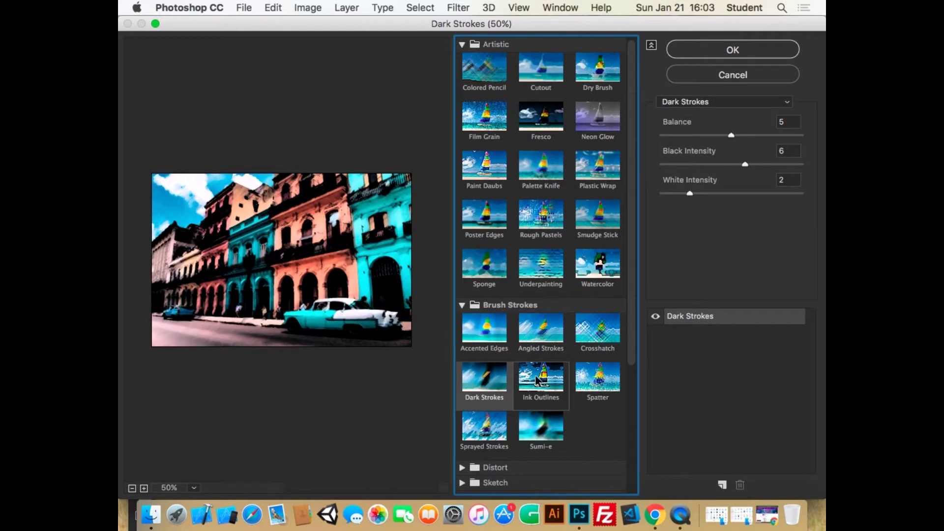
pyautogui.click(541, 379)
pyautogui.click(594, 381)
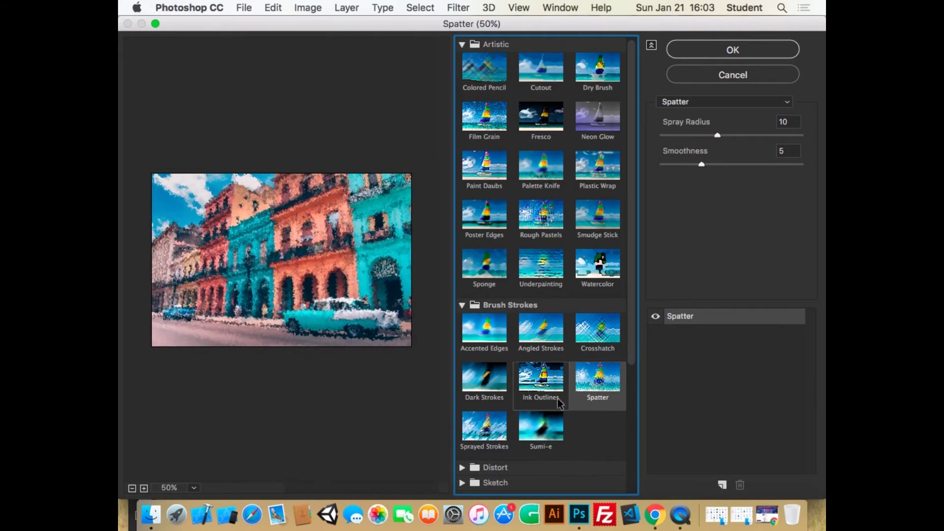
pyautogui.click(494, 423)
pyautogui.click(540, 431)
pyautogui.scroll(-5, 540, 431)
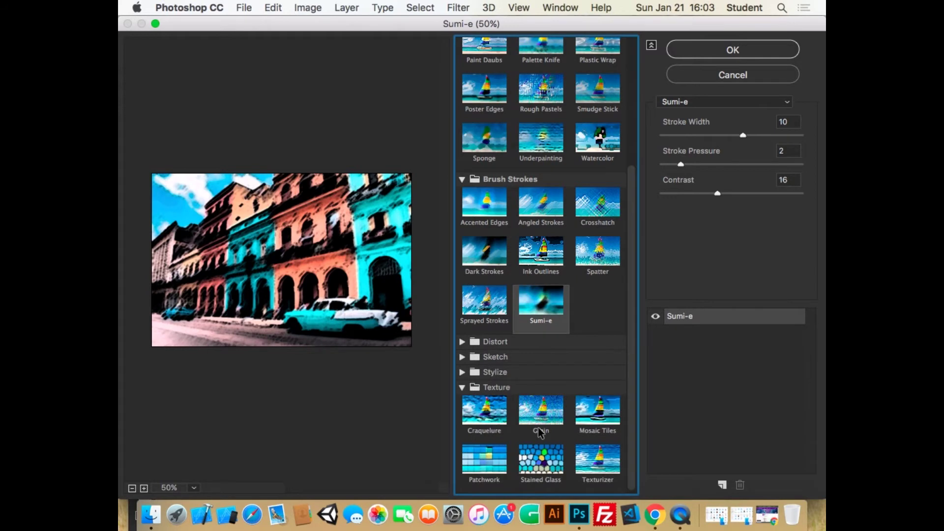
# Look over the Distort filters and the full alphabetical filter list, and change the effect to Watercolor
pyautogui.click(463, 342)
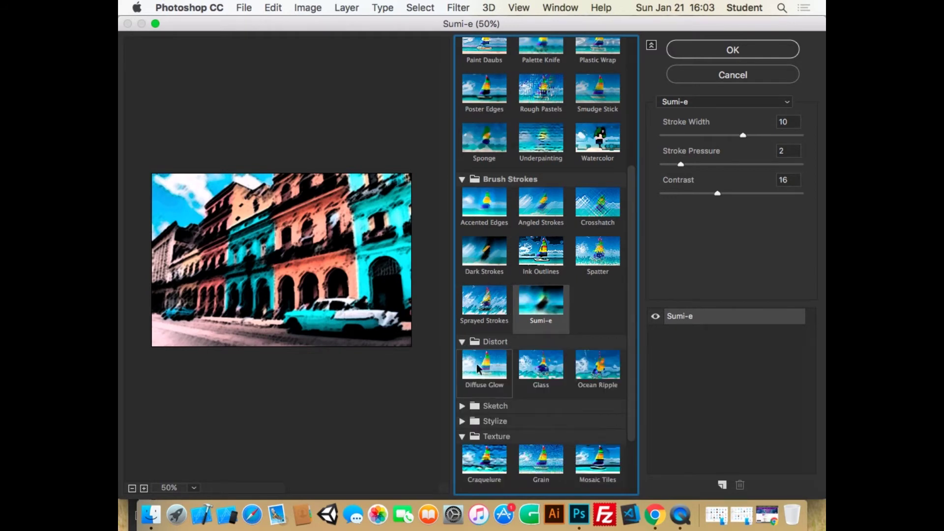
pyautogui.scroll(-2, 516, 354)
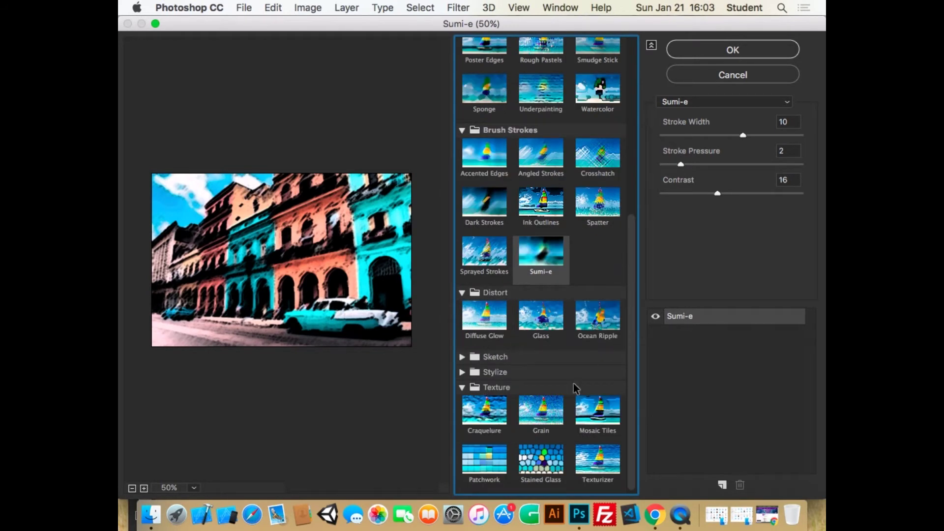
pyautogui.click(674, 101)
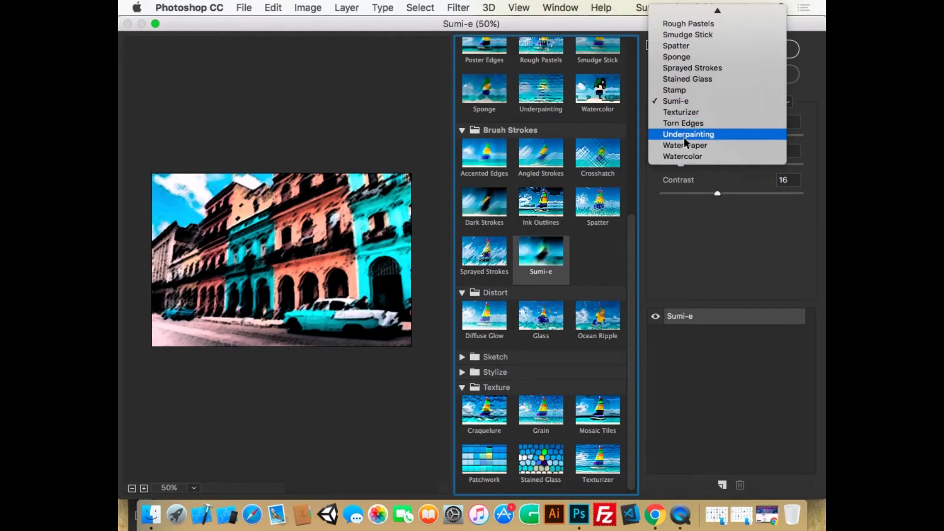
pyautogui.moveTo(698, 13)
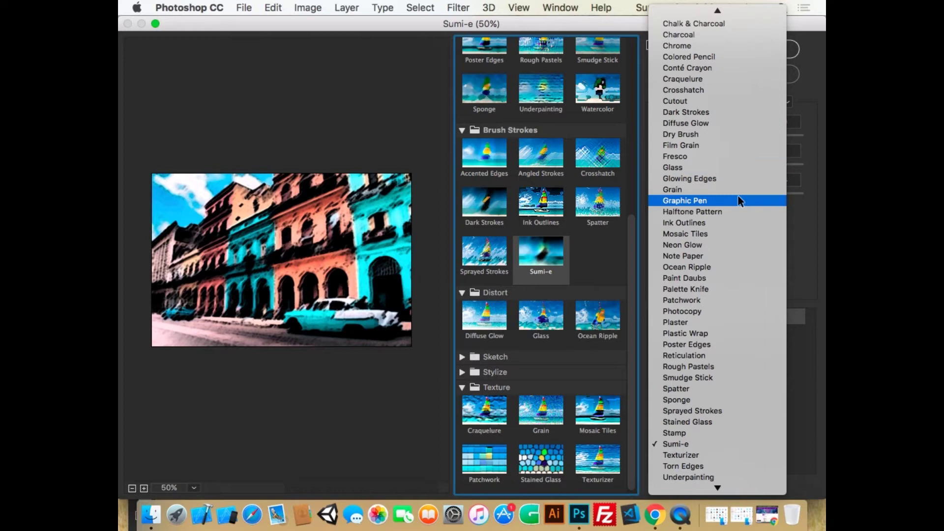
pyautogui.scroll(-1, 737, 196)
pyautogui.scroll(3, 739, 200)
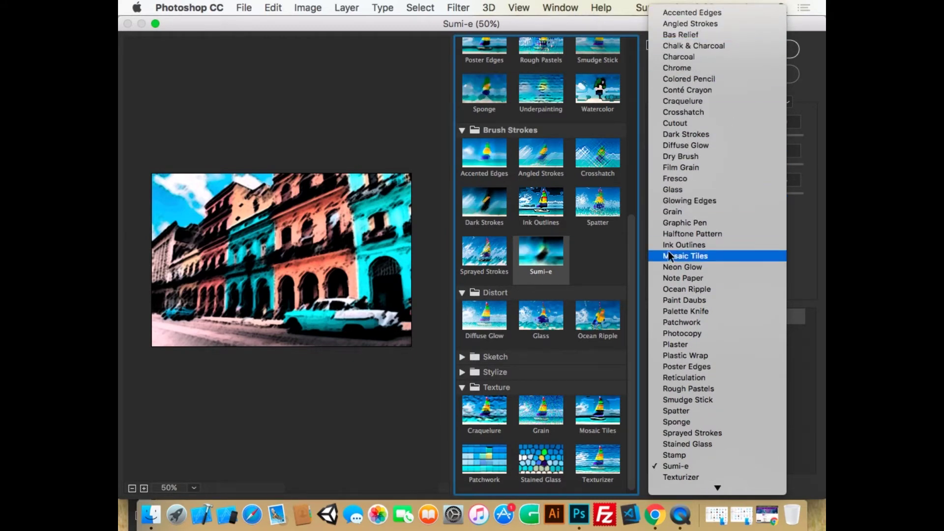
pyautogui.scroll(-3, 669, 256)
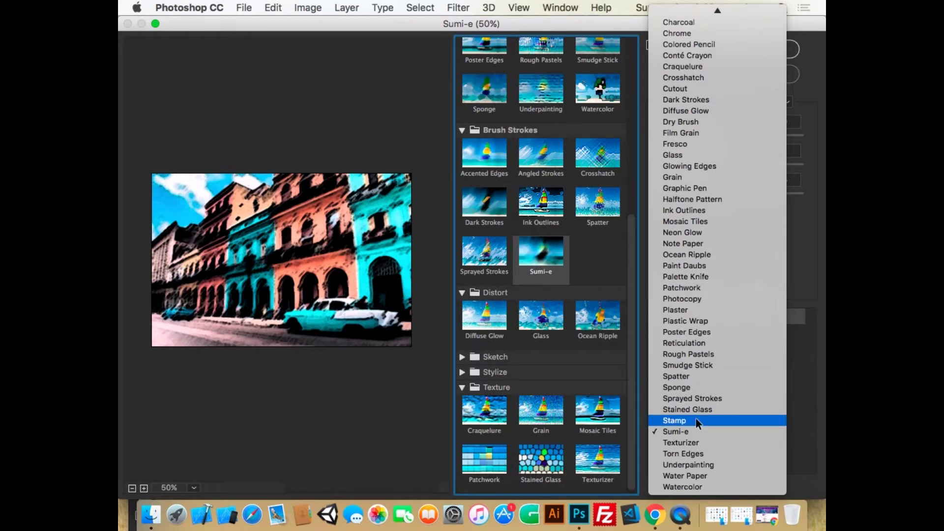
pyautogui.click(701, 487)
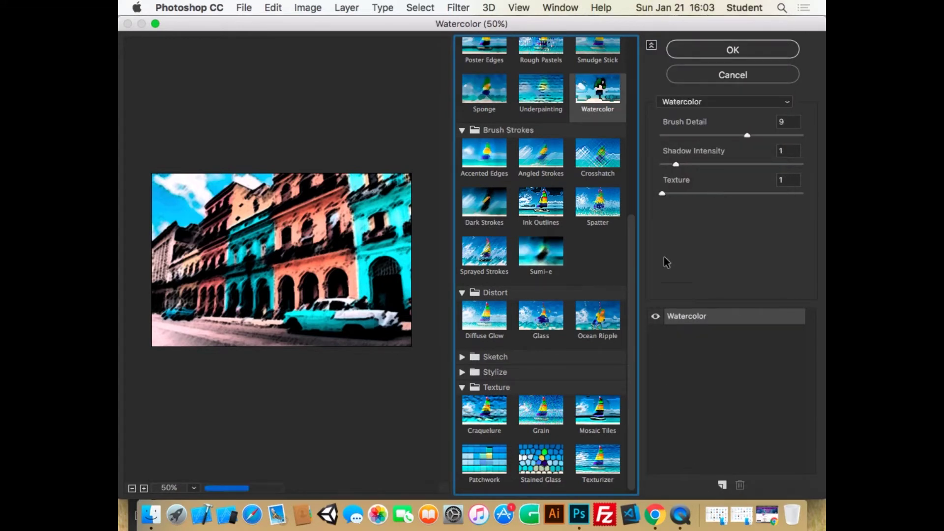
# Try the Watercolor filter with Brush Detail 2 and Texture 2, and leave the Filter Gallery without applying it
pyautogui.click(746, 136)
pyautogui.moveTo(743, 137); pyautogui.dragTo(702, 138)
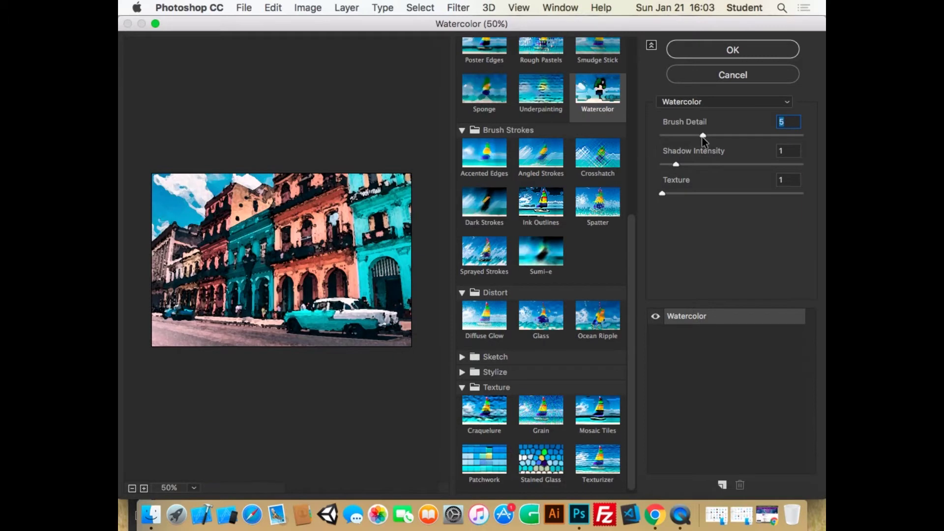
pyautogui.click(677, 164)
pyautogui.moveTo(662, 196); pyautogui.dragTo(740, 194)
pyautogui.click(676, 164)
pyautogui.moveTo(709, 138); pyautogui.dragTo(671, 135)
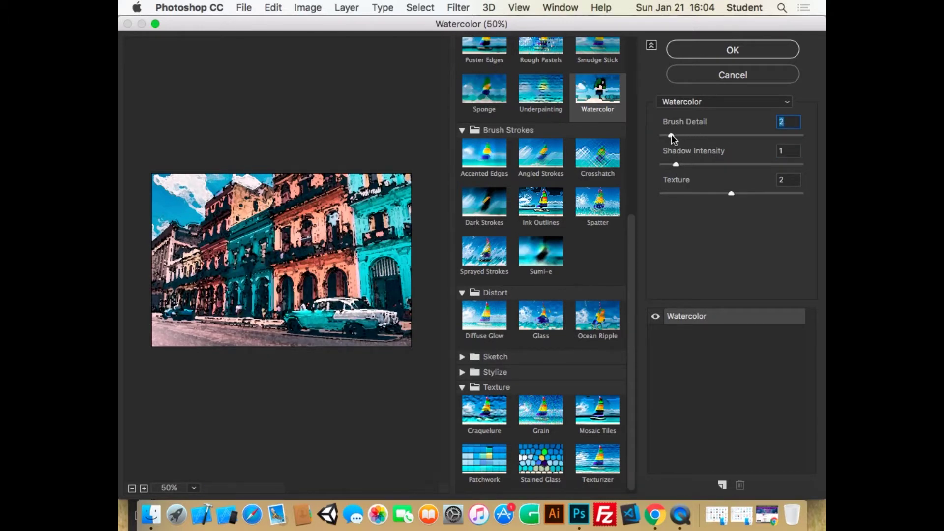
pyautogui.click(743, 78)
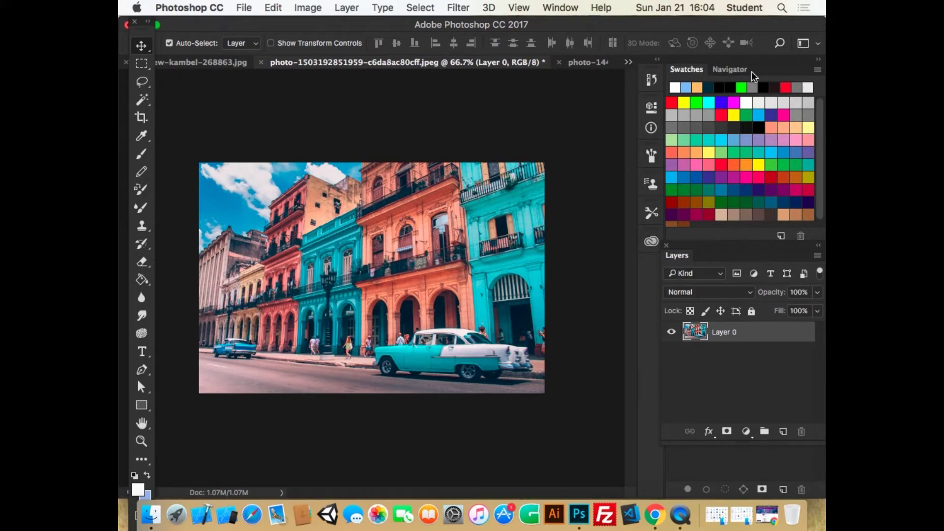
# Examine the filters offered in the Blur, Blur Gallery, Sharpen and Video groups
pyautogui.click(460, 9)
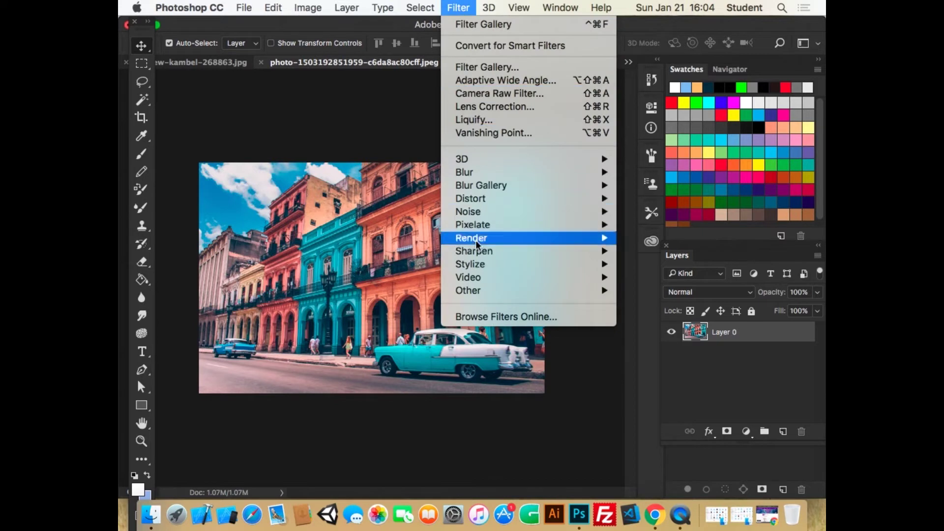
pyautogui.moveTo(482, 176)
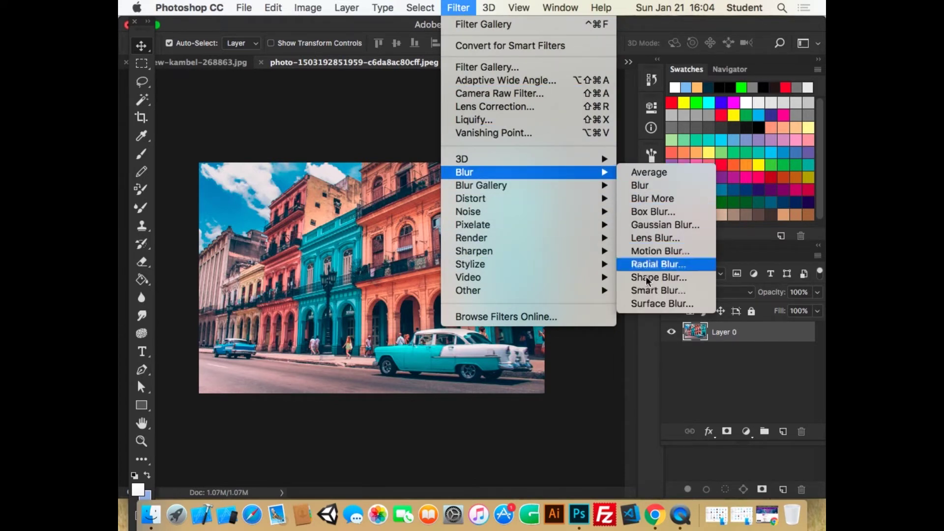
pyautogui.moveTo(539, 186)
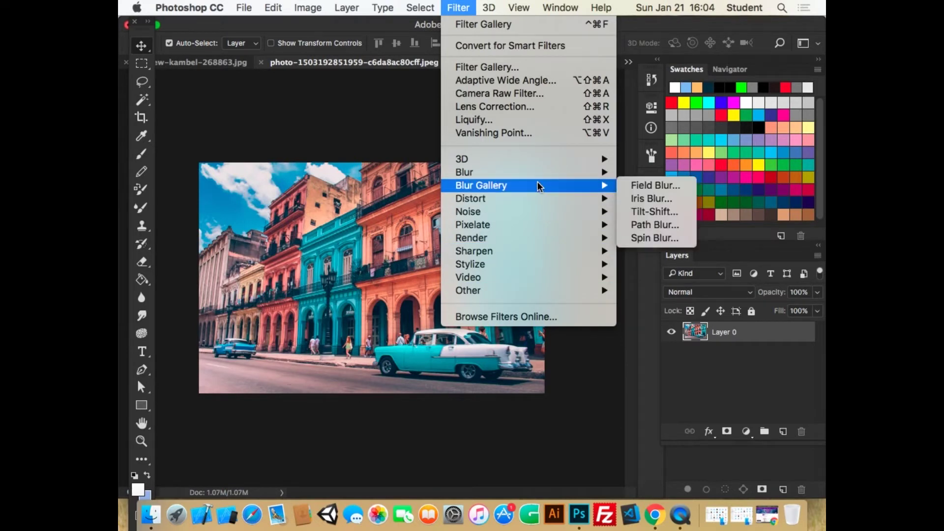
pyautogui.moveTo(540, 252)
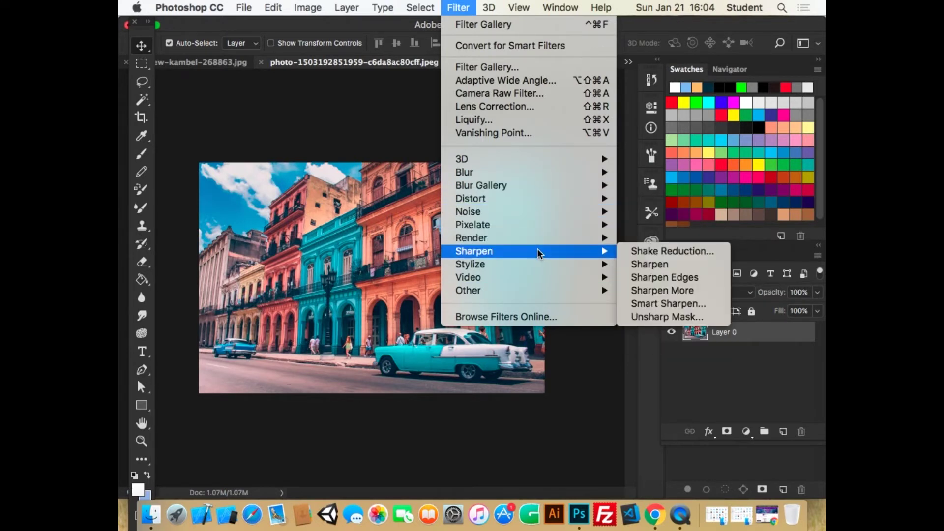
pyautogui.moveTo(536, 270)
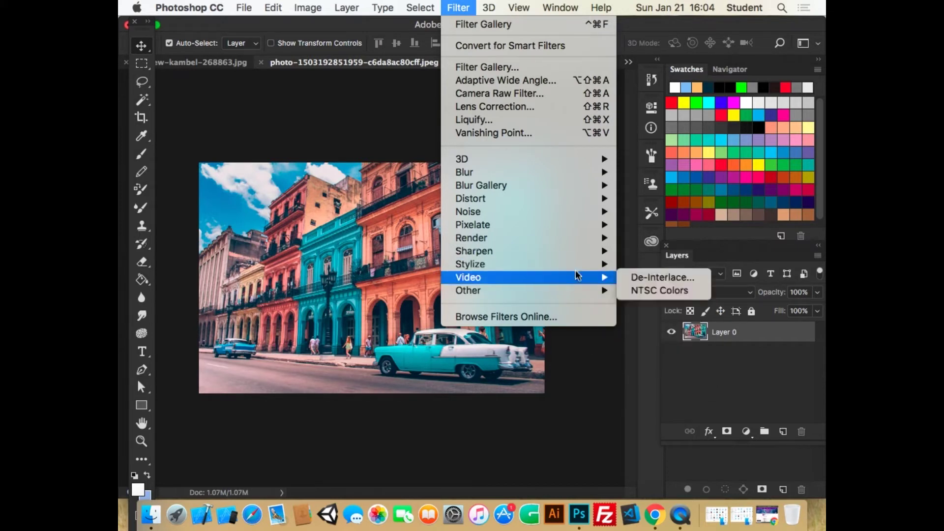
pyautogui.moveTo(580, 202)
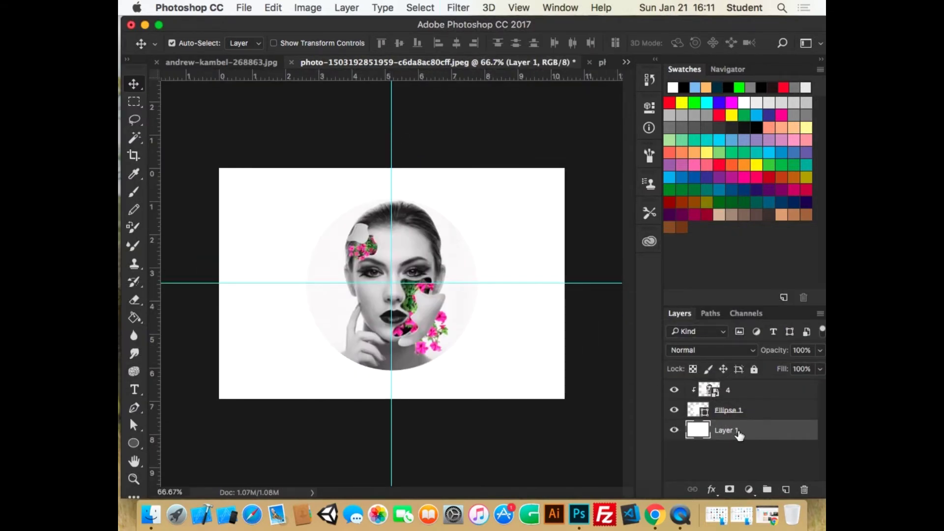
# Rename the white Layer 1 as background and select the Ellipse 1 layer
pyautogui.doubleClick(738, 431)
pyautogui.write('background')
pyautogui.press('Return')
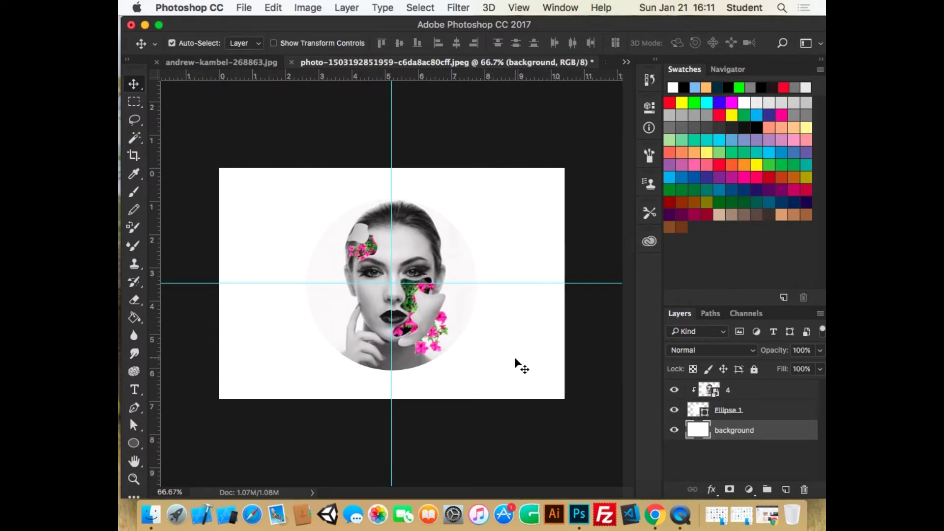
pyautogui.press('super+t')
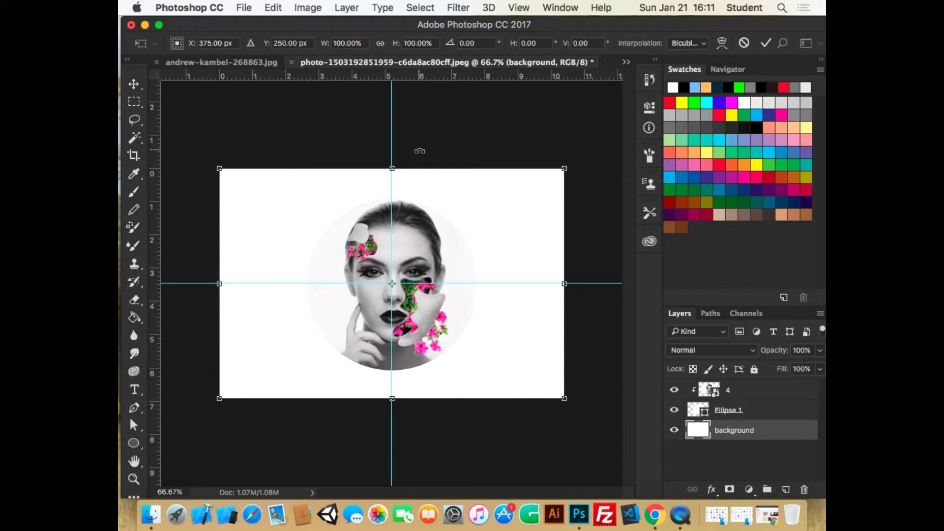
pyautogui.click(768, 44)
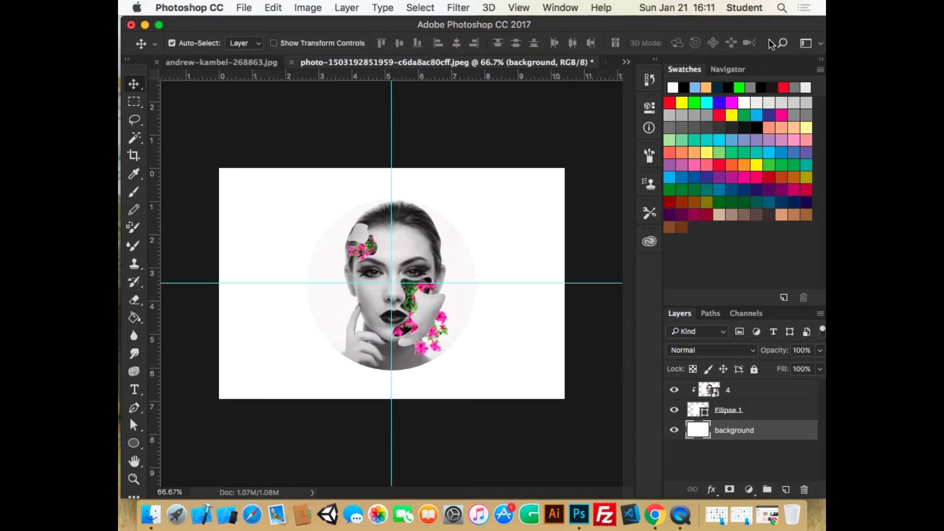
pyautogui.click(747, 410)
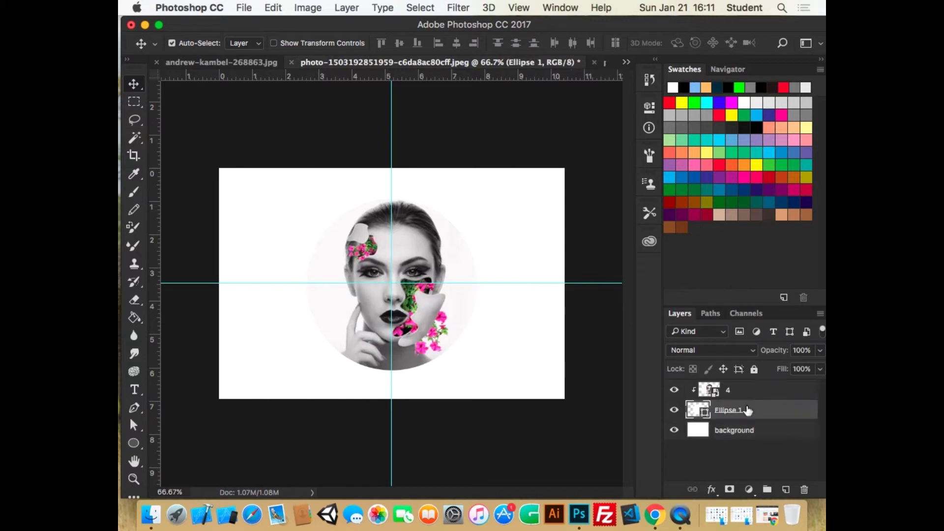
pyautogui.click(713, 489)
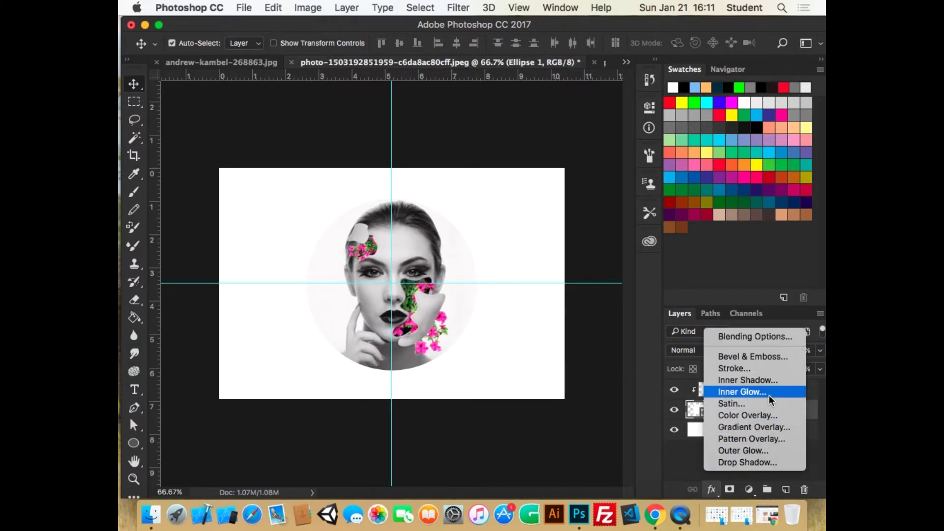
pyautogui.click(743, 392)
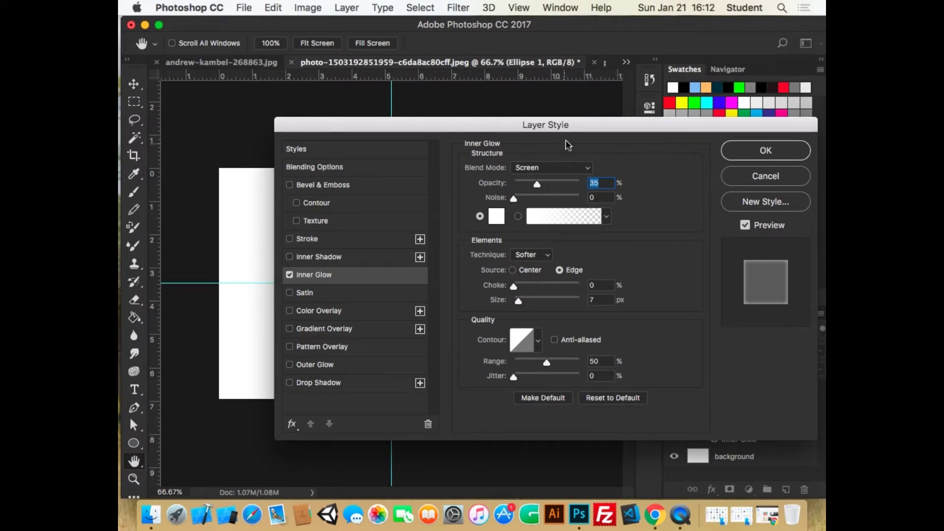
pyautogui.moveTo(584, 124); pyautogui.dragTo(783, 97)
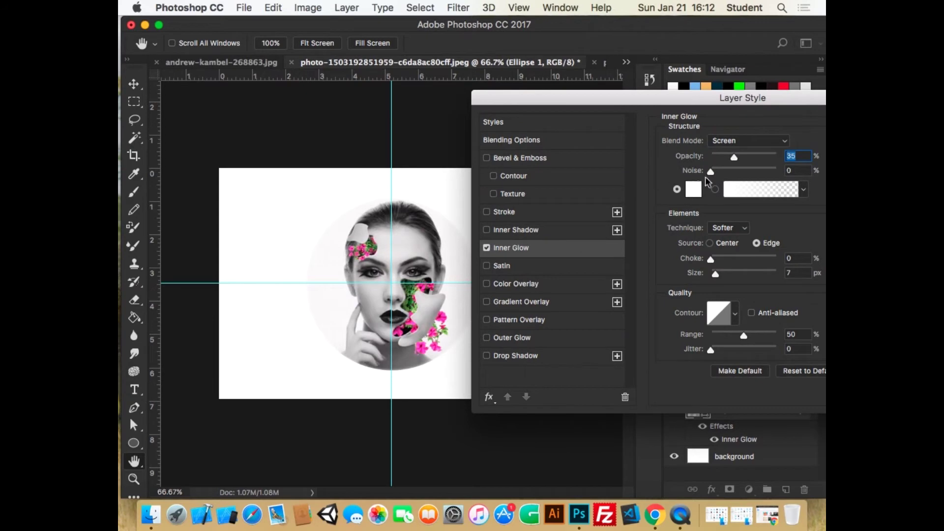
pyautogui.click(696, 190)
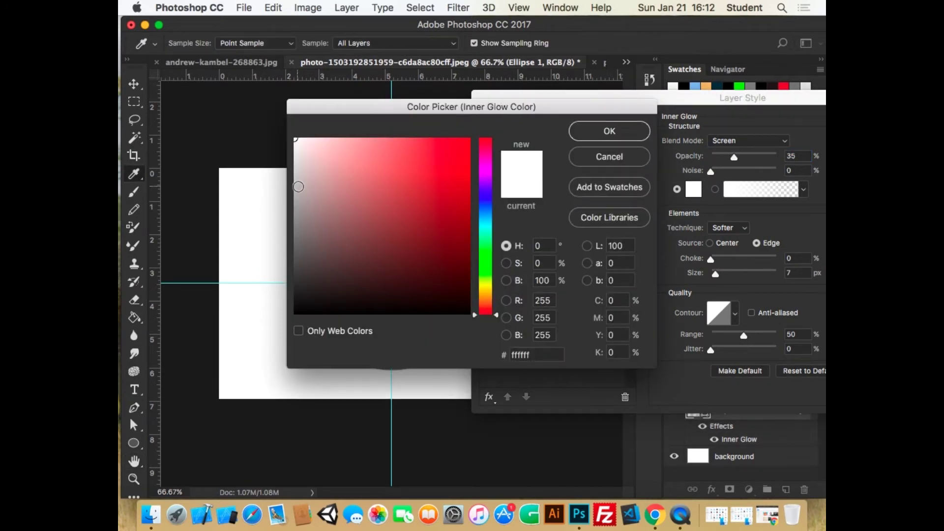
pyautogui.click(298, 188)
pyautogui.moveTo(298, 192); pyautogui.dragTo(296, 195)
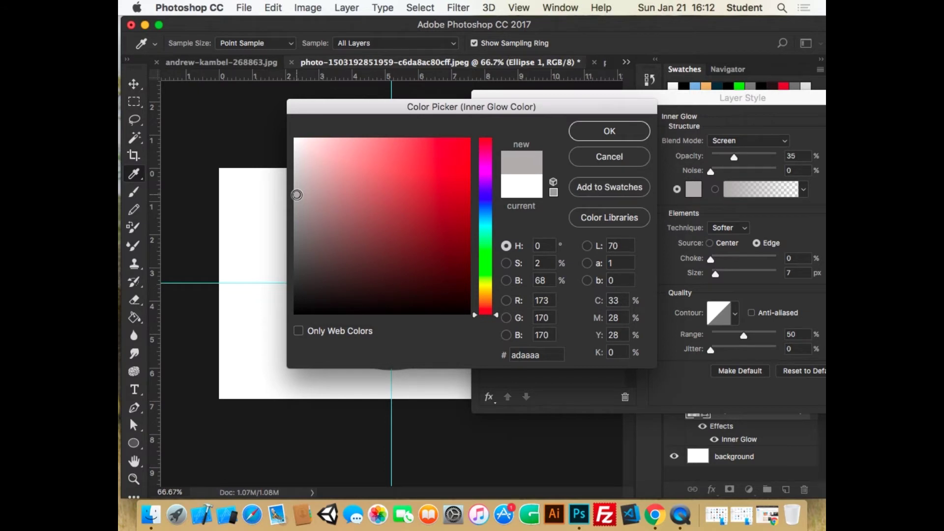
pyautogui.click(608, 157)
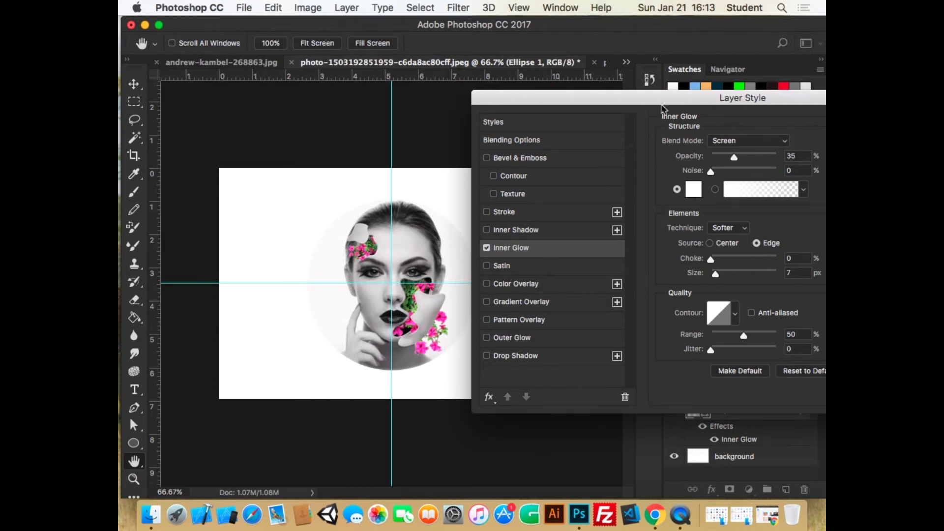
pyautogui.moveTo(657, 101); pyautogui.dragTo(439, 102)
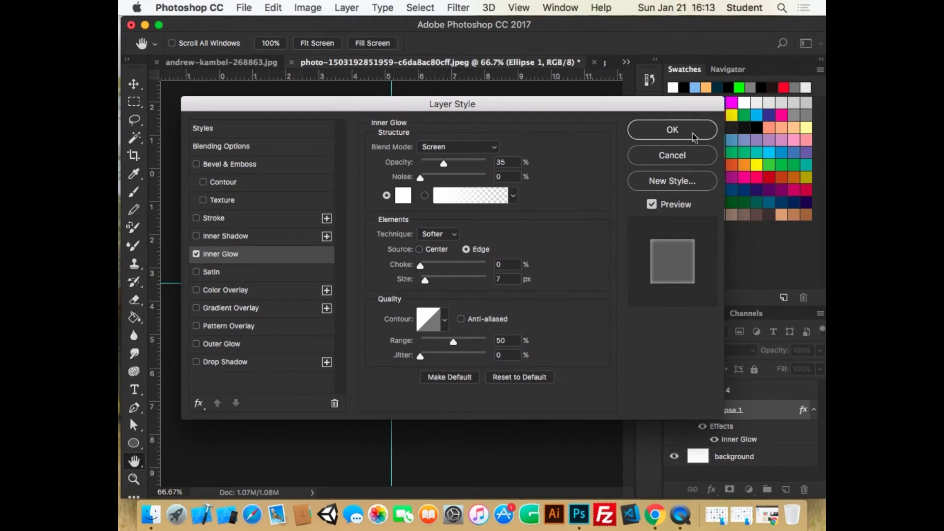
pyautogui.click(622, 154)
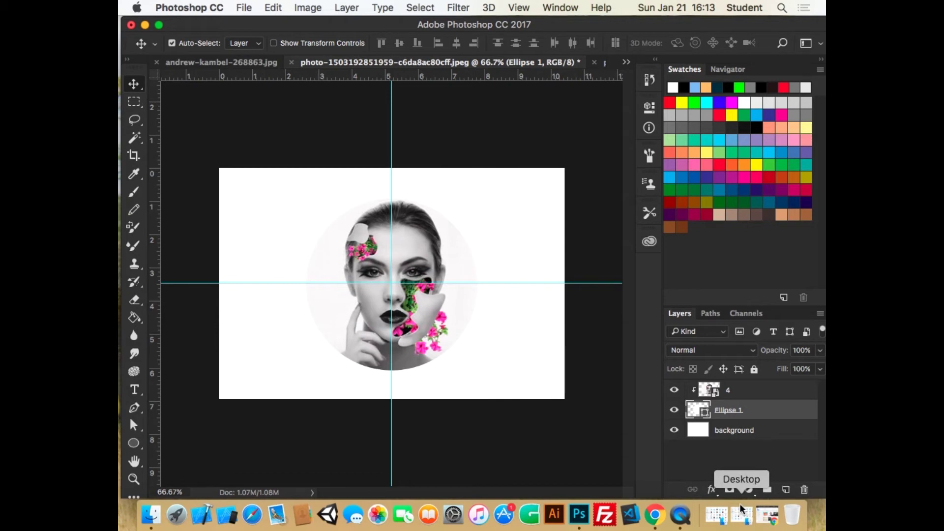
# Add an inner shadow to the Ellipse 1 layer with Normal blend mode, 38% opacity, 17 px distance, 21% choke and 49 px size
pyautogui.click(711, 490)
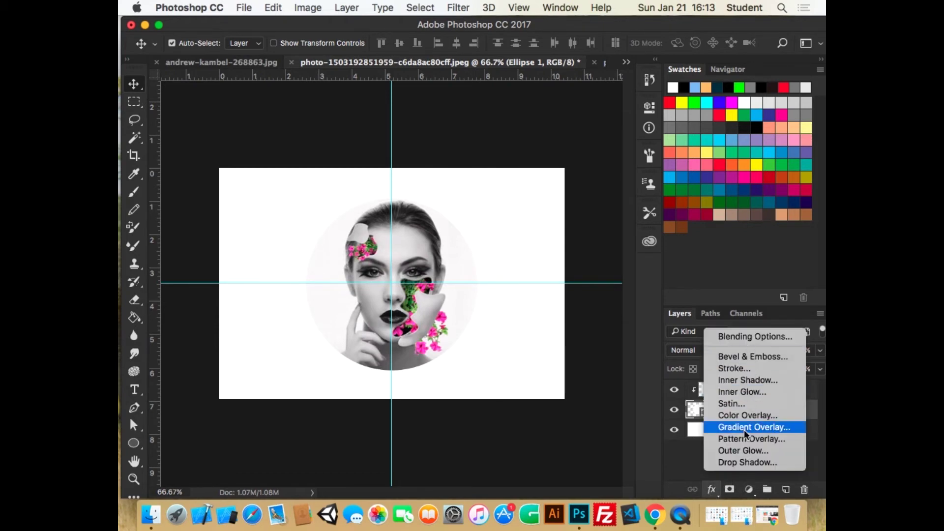
pyautogui.click(743, 381)
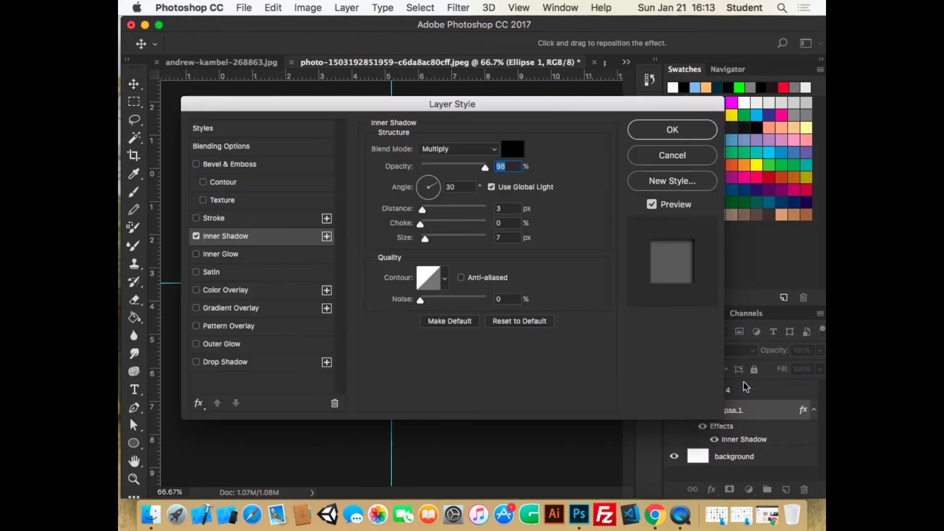
pyautogui.moveTo(567, 102); pyautogui.dragTo(826, 83)
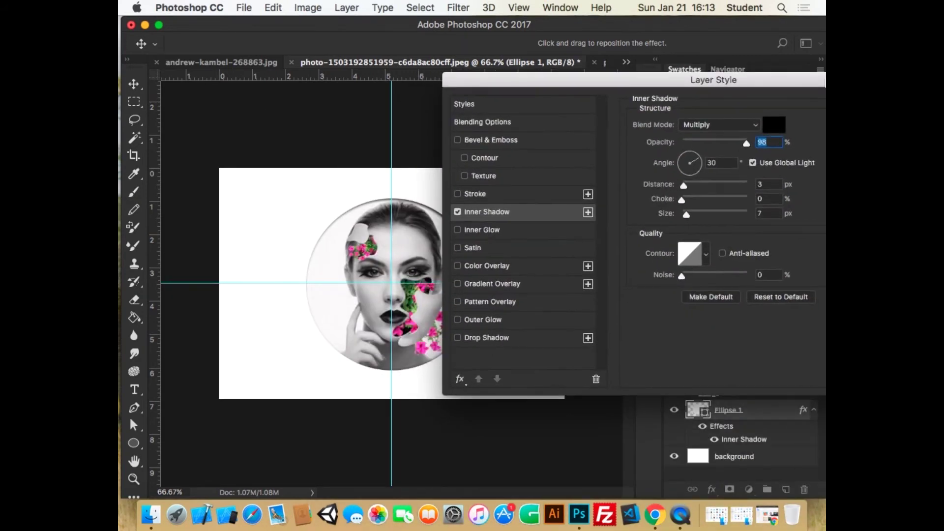
pyautogui.click(733, 126)
pyautogui.click(703, 84)
pyautogui.moveTo(746, 143); pyautogui.dragTo(713, 142)
pyautogui.moveTo(689, 186); pyautogui.dragTo(700, 218)
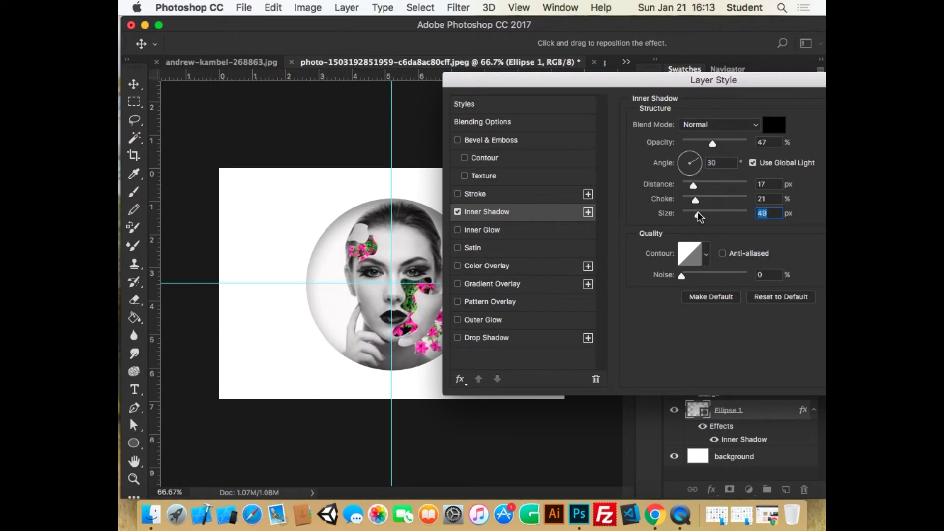
pyautogui.moveTo(717, 84); pyautogui.dragTo(485, 348)
pyautogui.moveTo(482, 407); pyautogui.dragTo(475, 407)
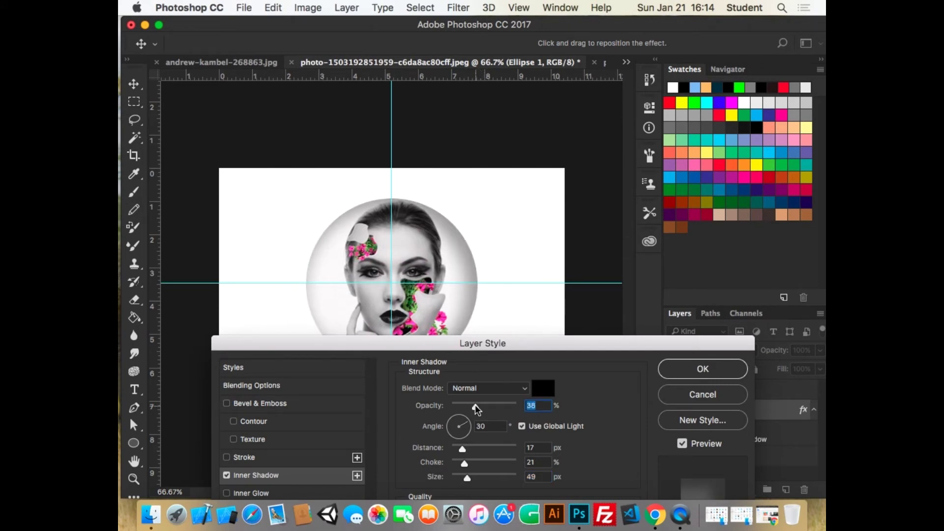
# Turn off the inner shadow and enable an inner glow in grey #878484 on the Ellipse 1 layer
pyautogui.moveTo(543, 348); pyautogui.dragTo(764, 63)
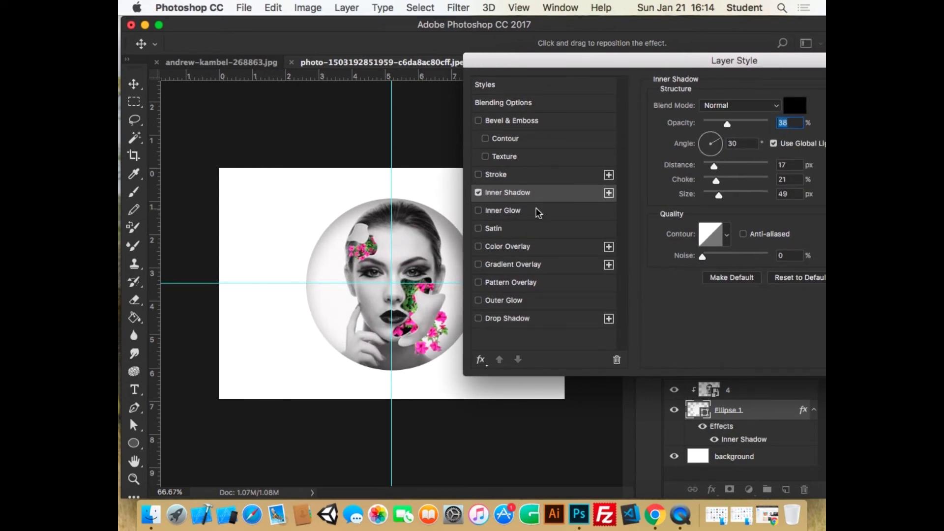
pyautogui.click(478, 192)
pyautogui.click(479, 209)
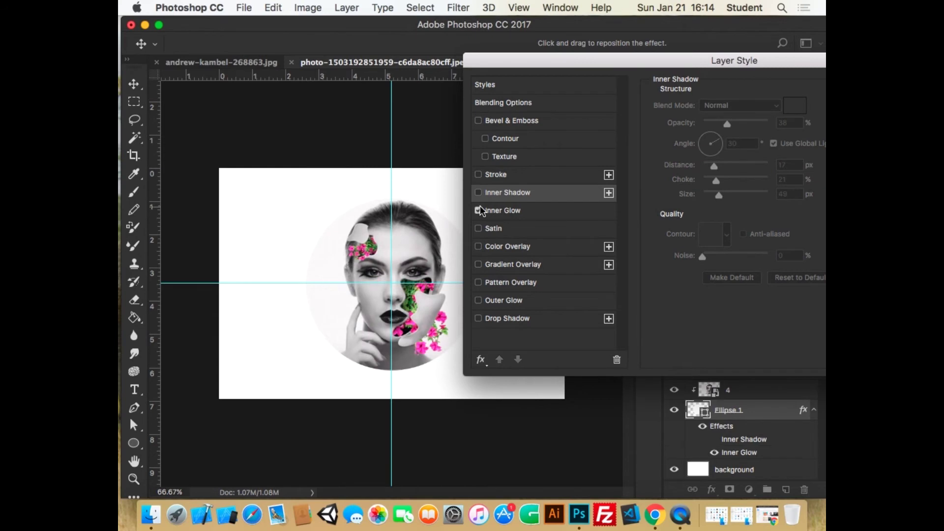
pyautogui.moveTo(746, 60); pyautogui.dragTo(697, 61)
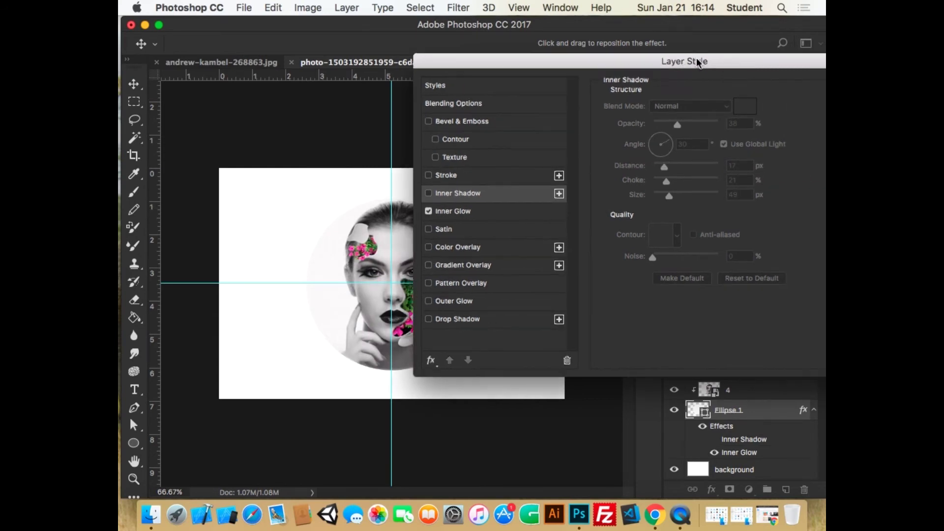
pyautogui.click(536, 213)
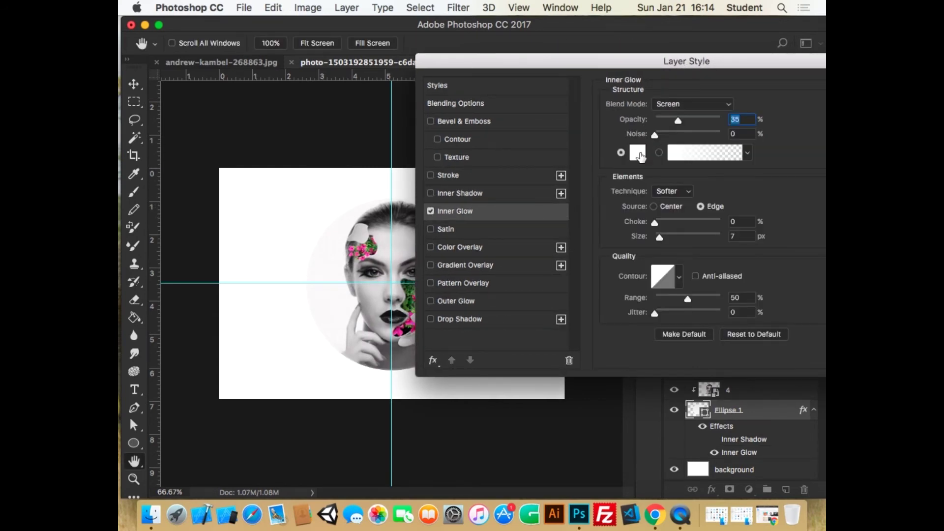
pyautogui.click(655, 161)
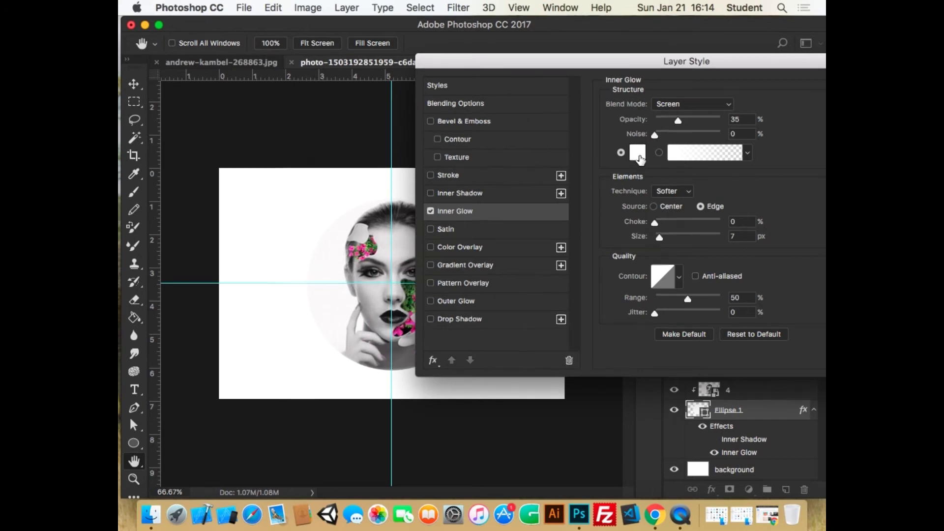
pyautogui.click(638, 155)
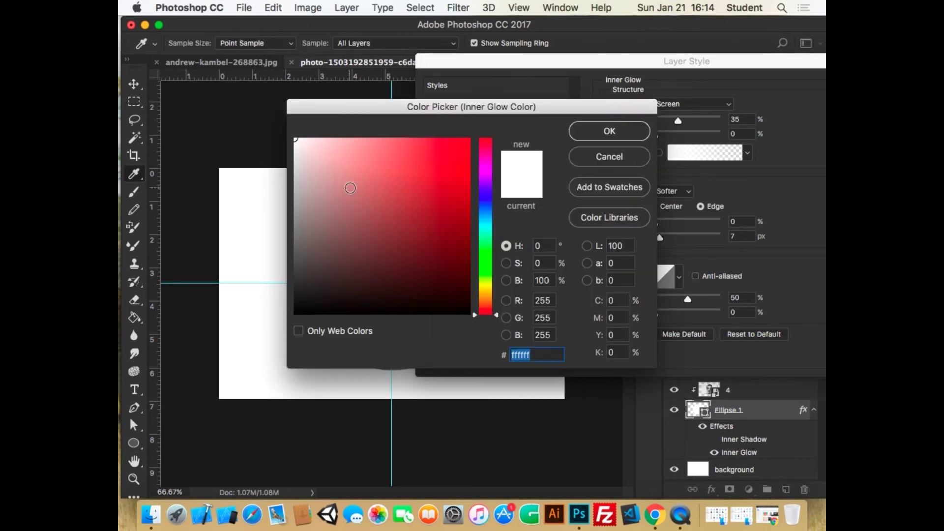
pyautogui.click(298, 220)
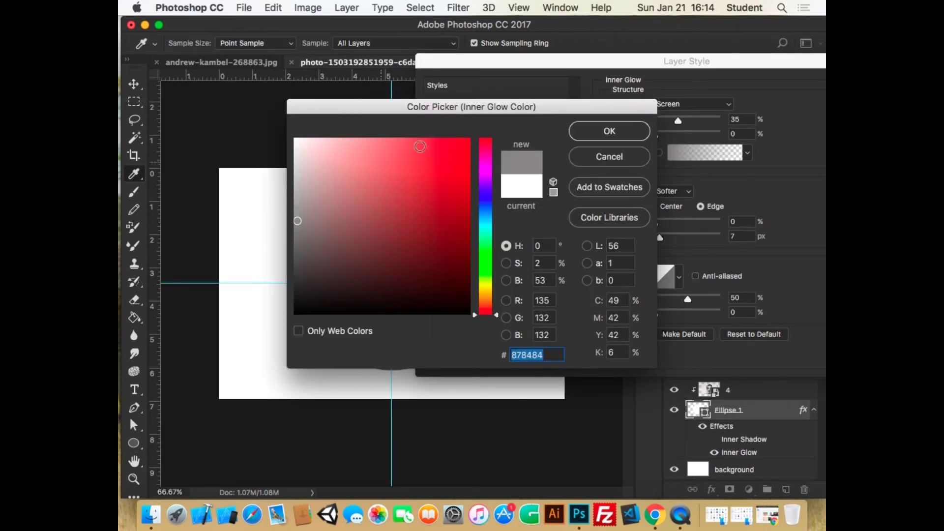
pyautogui.click(610, 133)
# Set the inner glow to Normal blend mode, 43% opacity, 1% noise, 26% choke and 13 px size, and apply the layer style
pyautogui.click(713, 105)
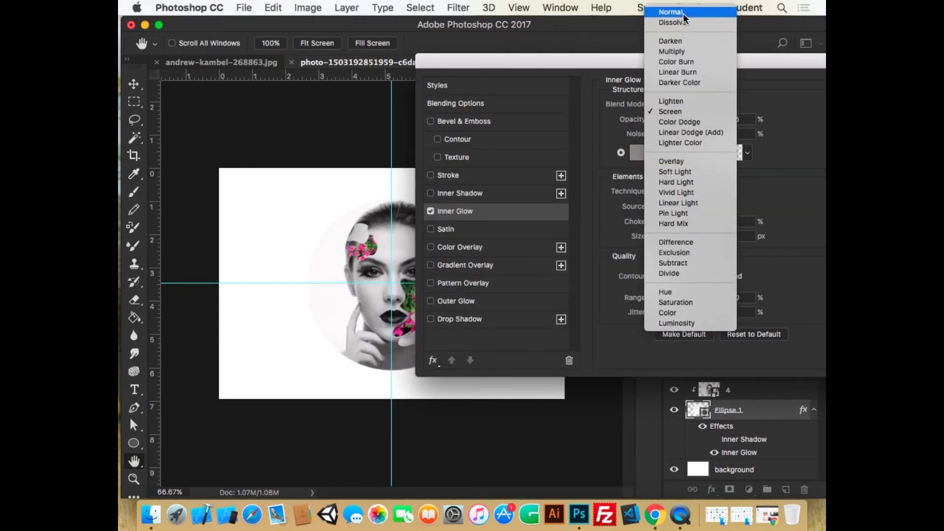
pyautogui.click(683, 14)
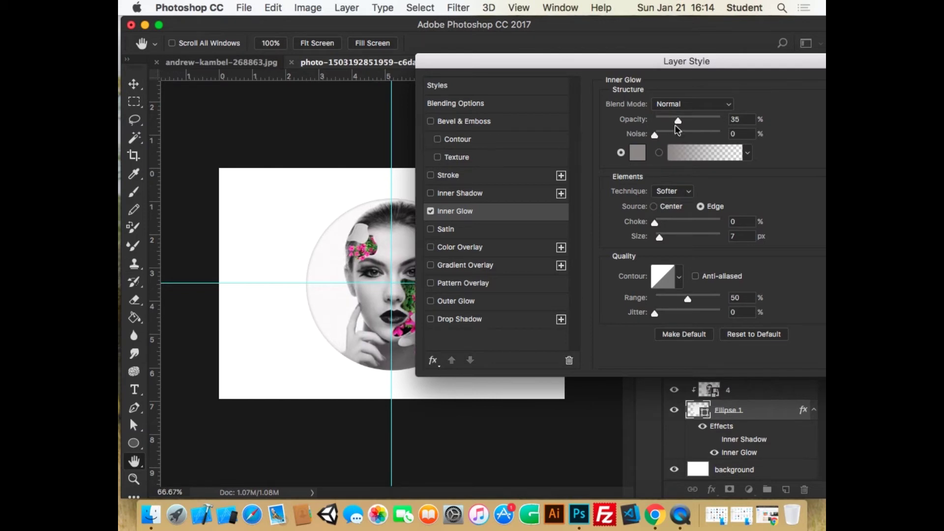
pyautogui.click(657, 136)
pyautogui.moveTo(678, 122); pyautogui.dragTo(683, 119)
pyautogui.moveTo(655, 223)
pyautogui.mouseDown()
pyautogui.moveTo(688, 226)
pyautogui.moveTo(663, 237)
pyautogui.mouseUp()
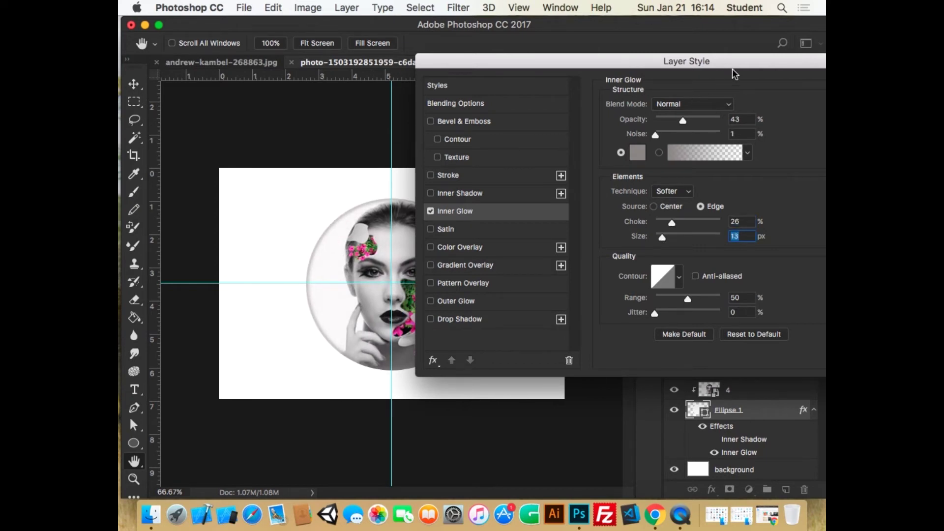
pyautogui.moveTo(734, 69); pyautogui.dragTo(632, 69)
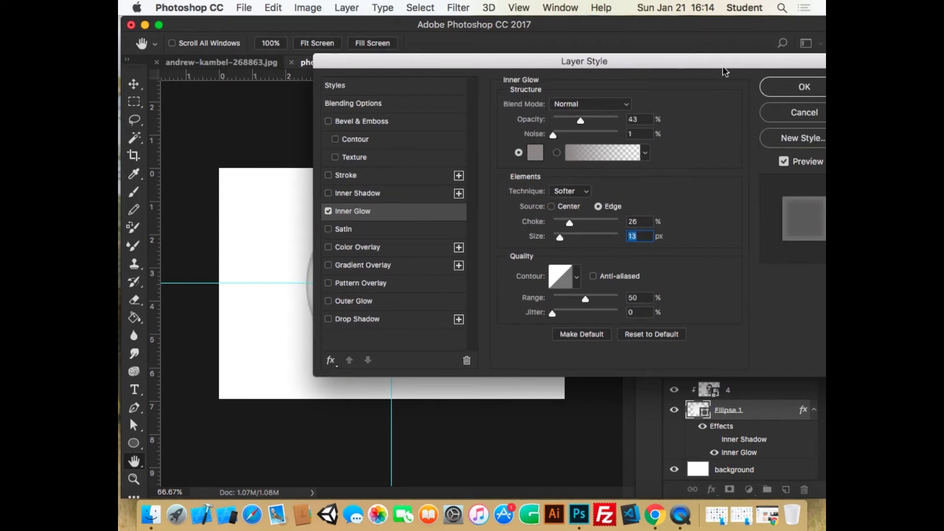
pyautogui.click(790, 87)
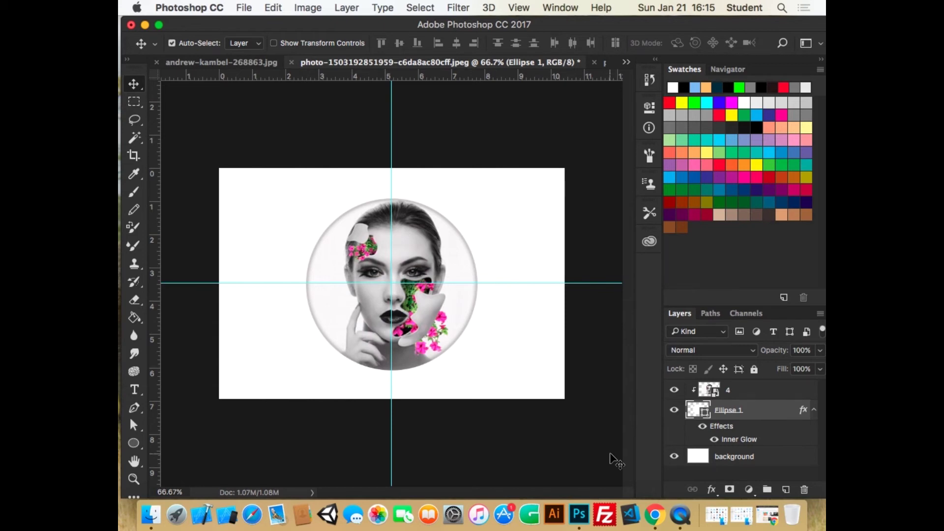
# Compare the circle with the inner shadow, the inner glow and neither effect, and leave the layer style without applying changes
pyautogui.doubleClick(733, 440)
pyautogui.moveTo(524, 80); pyautogui.dragTo(755, 98)
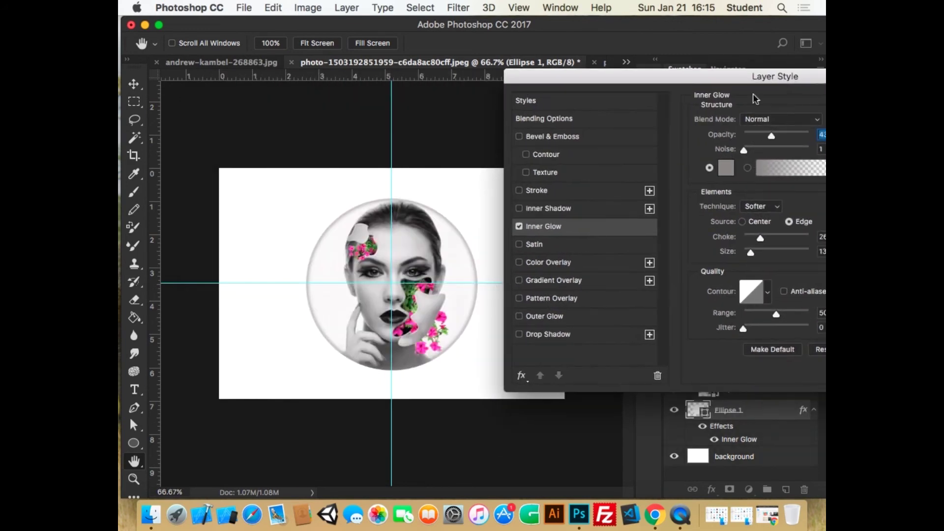
pyautogui.click(519, 226)
pyautogui.click(520, 209)
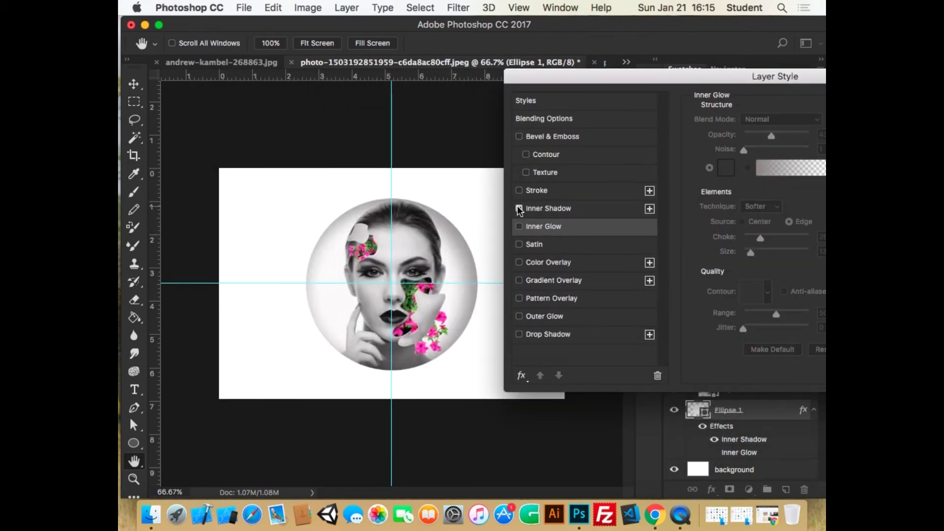
pyautogui.click(519, 209)
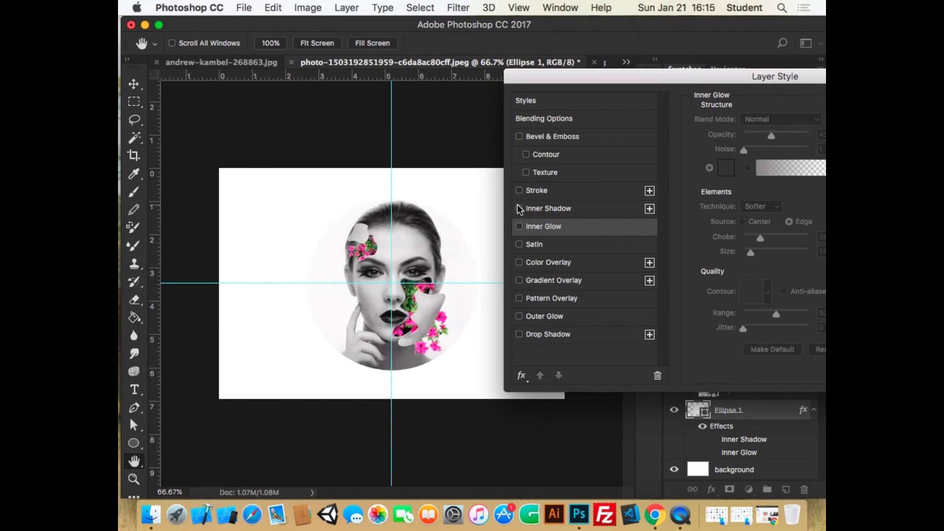
pyautogui.click(519, 226)
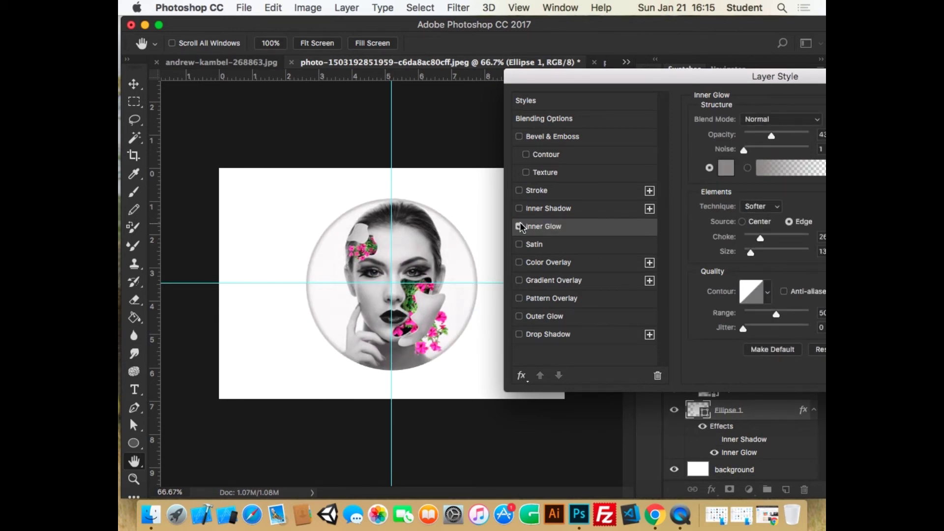
pyautogui.click(520, 223)
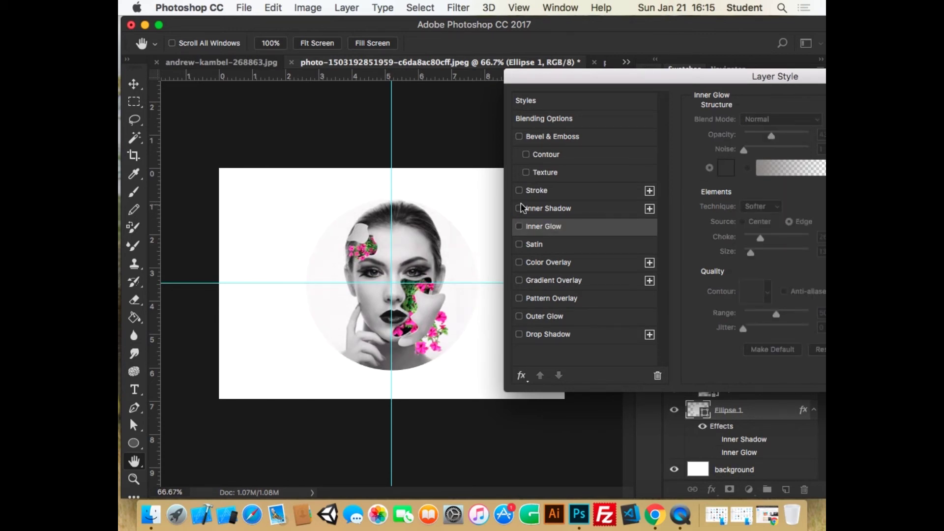
pyautogui.click(520, 209)
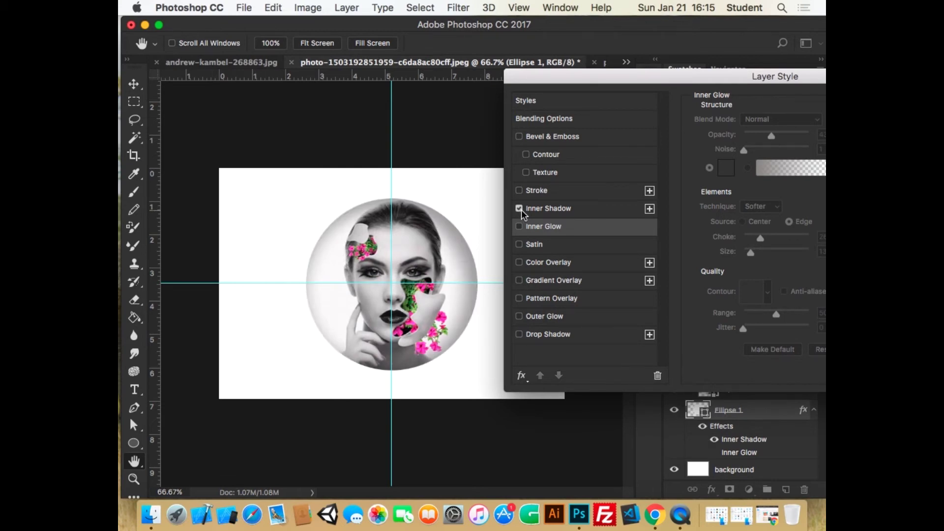
pyautogui.click(520, 209)
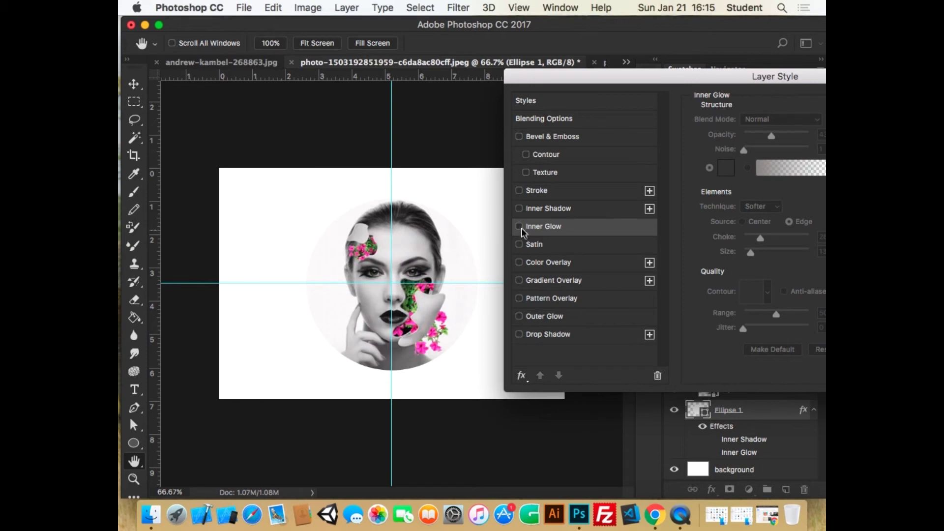
pyautogui.click(520, 226)
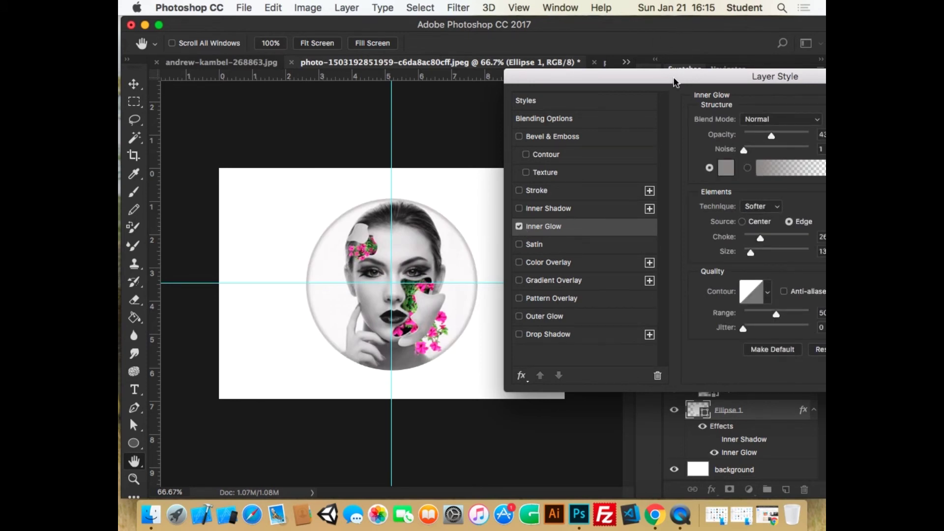
pyautogui.moveTo(675, 78); pyautogui.dragTo(536, 75)
pyautogui.moveTo(594, 78); pyautogui.dragTo(497, 86)
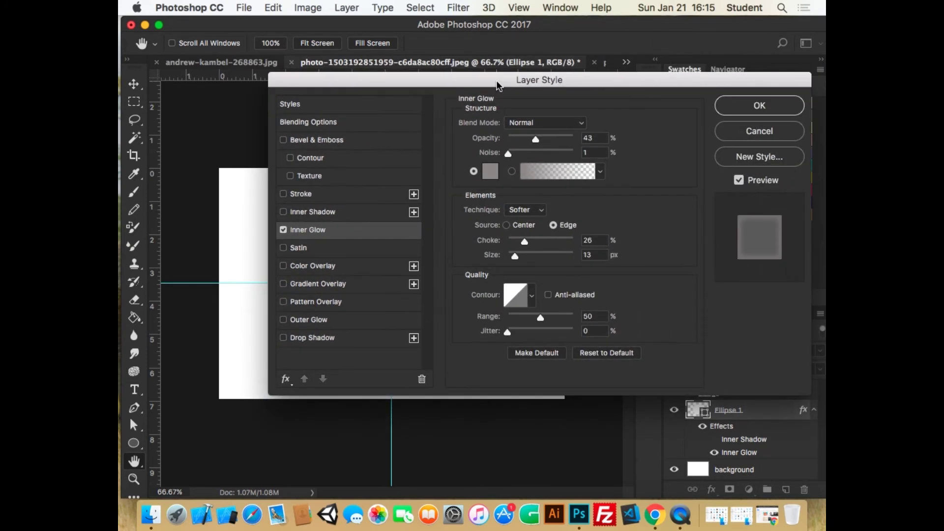
pyautogui.click(774, 135)
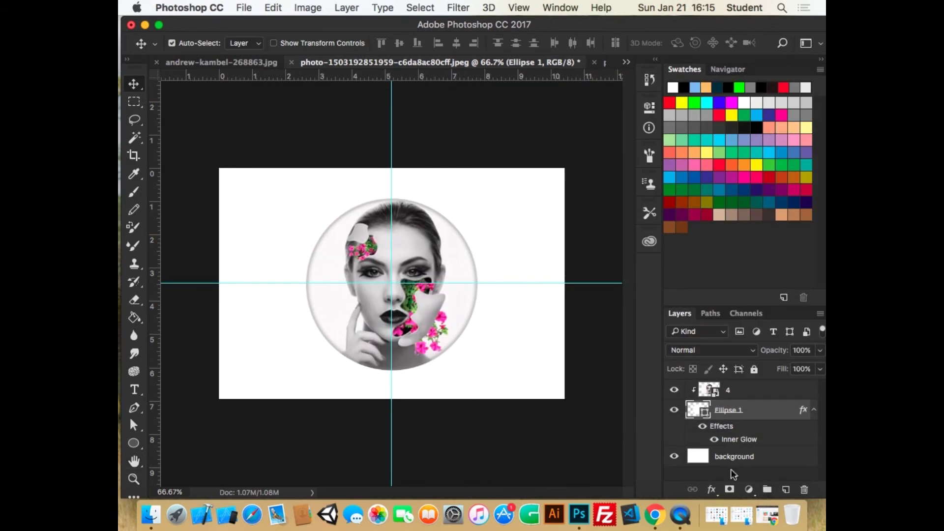
# Reopen the Inner Glow settings of the Ellipse 1 layer and check the glow colour, keeping it as it is
pyautogui.click(712, 489)
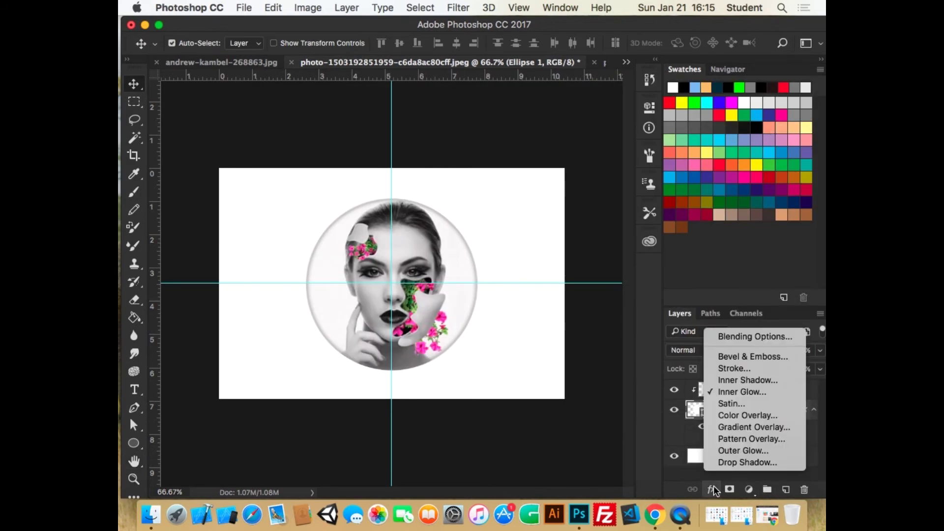
pyautogui.click(748, 391)
pyautogui.moveTo(641, 86); pyautogui.dragTo(824, 103)
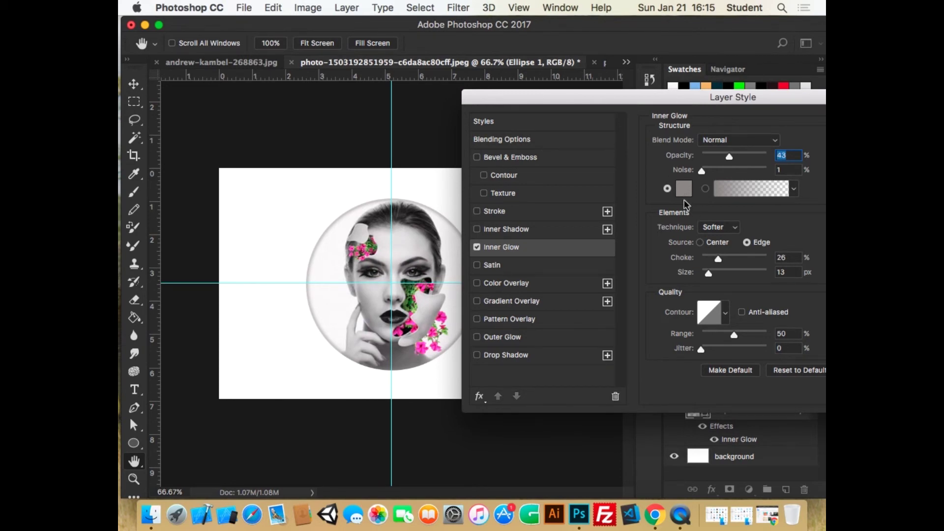
pyautogui.click(683, 189)
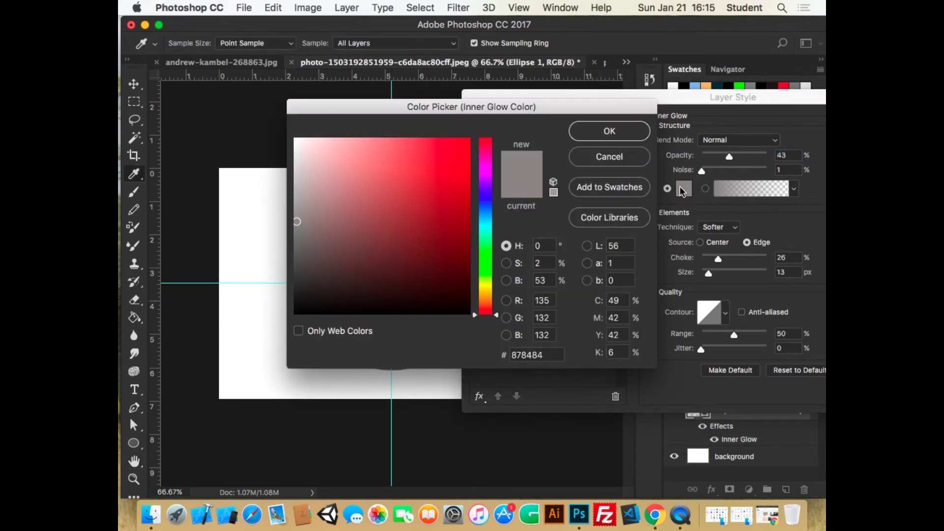
pyautogui.click(621, 127)
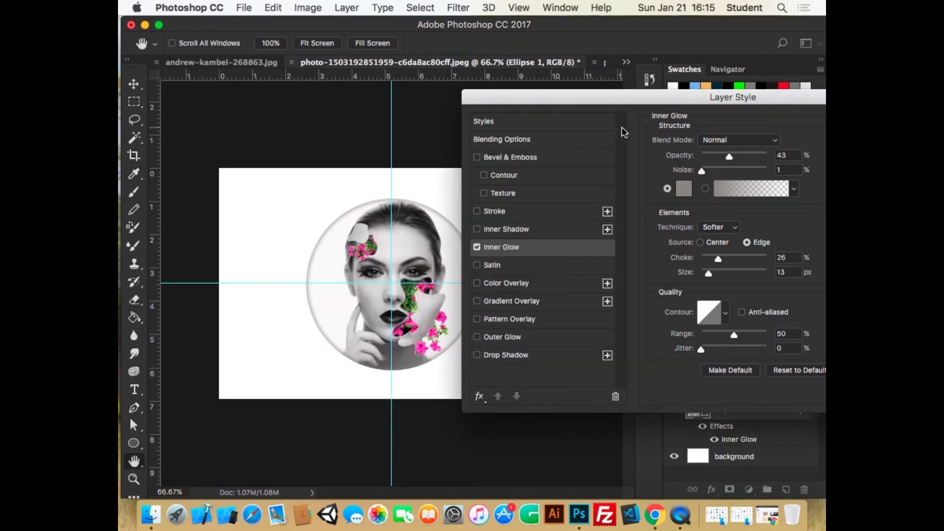
# Try the Screen, Overlay and Multiply blend modes on the circle's inner glow, and return it to Normal
pyautogui.click(757, 141)
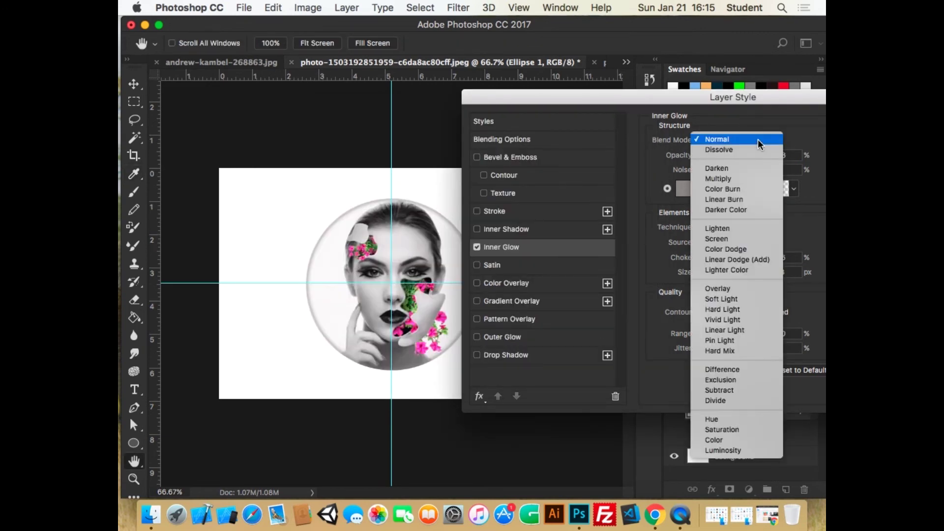
pyautogui.click(733, 239)
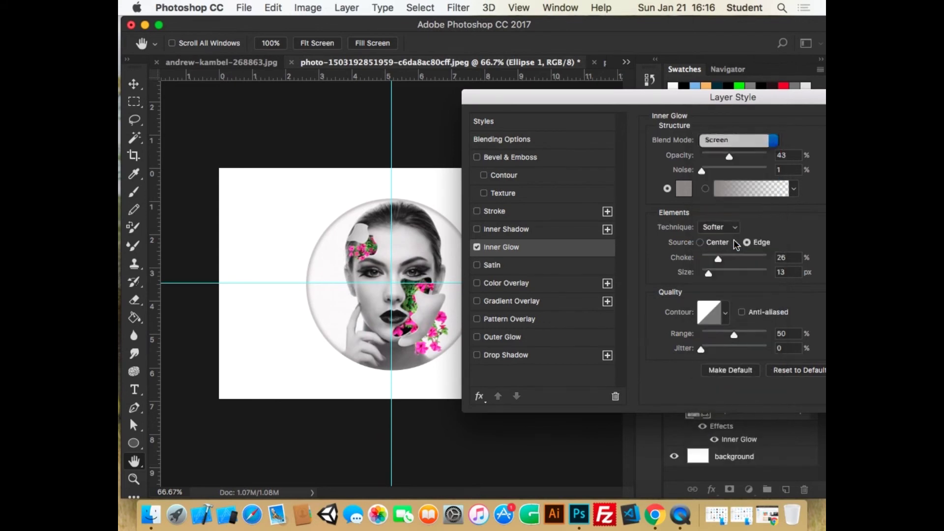
pyautogui.click(752, 140)
pyautogui.click(734, 188)
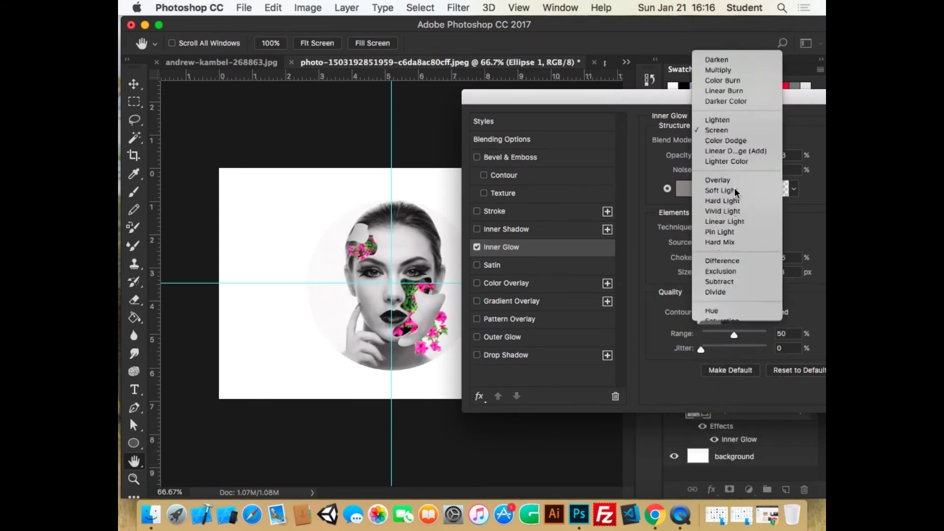
pyautogui.click(744, 141)
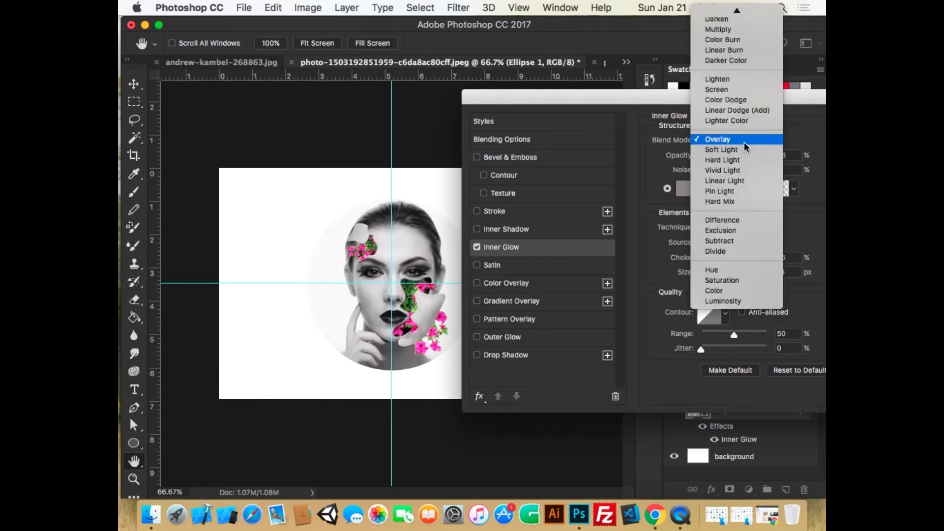
pyautogui.click(727, 28)
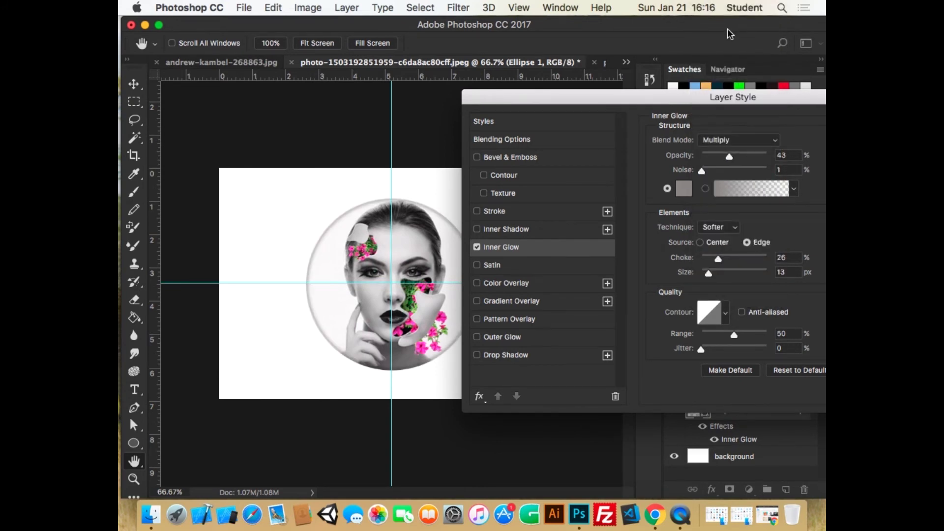
pyautogui.click(736, 142)
pyautogui.click(728, 100)
# Set the inner glow's opacity to 19%, test heavy noise of about 84% at close range, and set the noise to 0%
pyautogui.moveTo(729, 157)
pyautogui.mouseDown()
pyautogui.moveTo(712, 157)
pyautogui.moveTo(739, 157)
pyautogui.moveTo(700, 158)
pyautogui.moveTo(713, 158)
pyautogui.mouseUp()
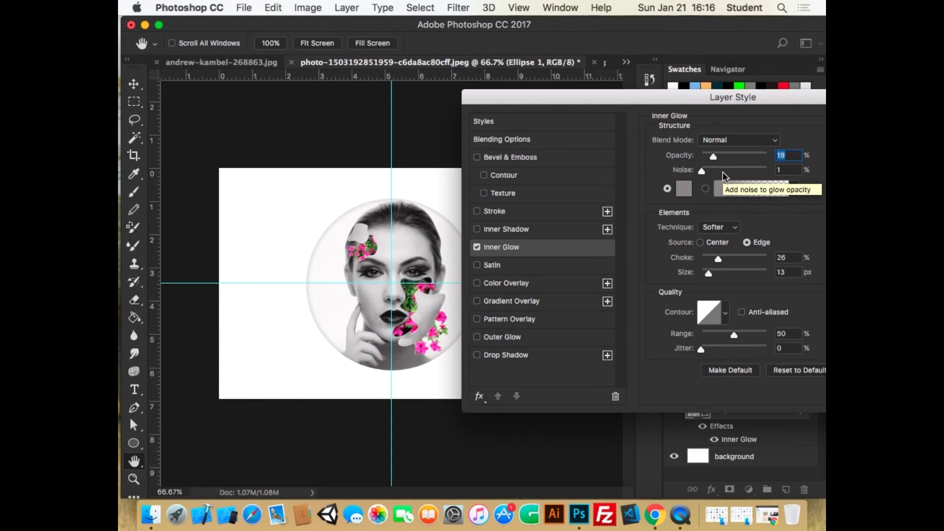
pyautogui.moveTo(701, 170); pyautogui.dragTo(757, 170)
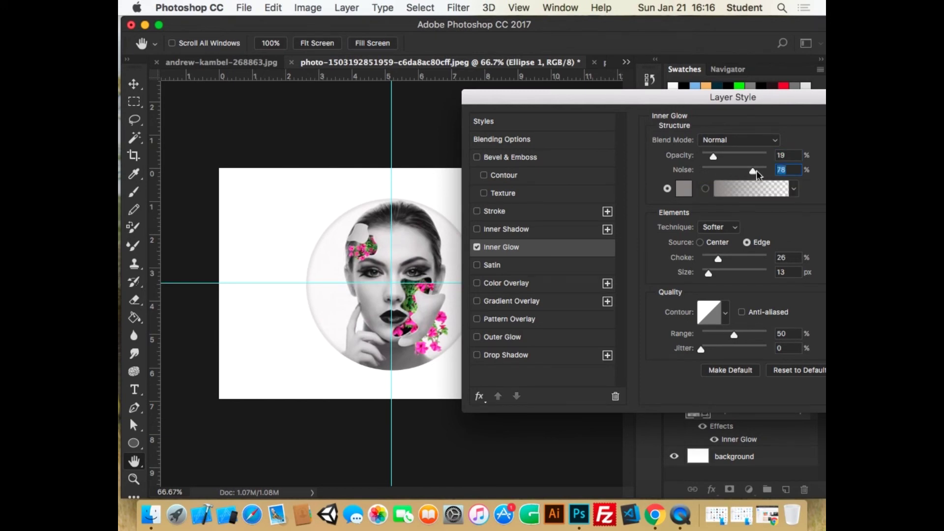
pyautogui.press('super+equal')
pyautogui.press('super+equal')
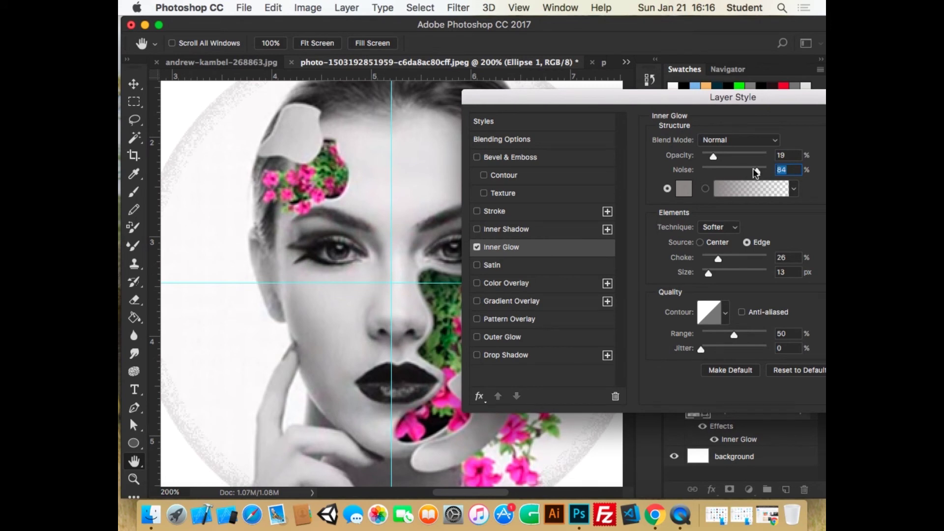
pyautogui.moveTo(767, 170); pyautogui.dragTo(702, 171)
pyautogui.press('super+minus')
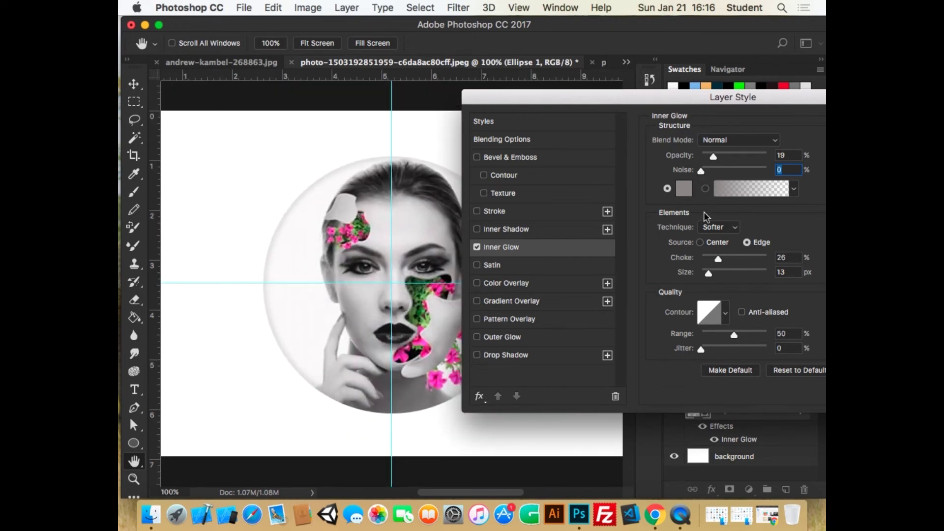
# Try the inner glow with a choke of 89%, and with a choke of 21% and a size of 24 px
pyautogui.moveTo(724, 259); pyautogui.dragTo(777, 258)
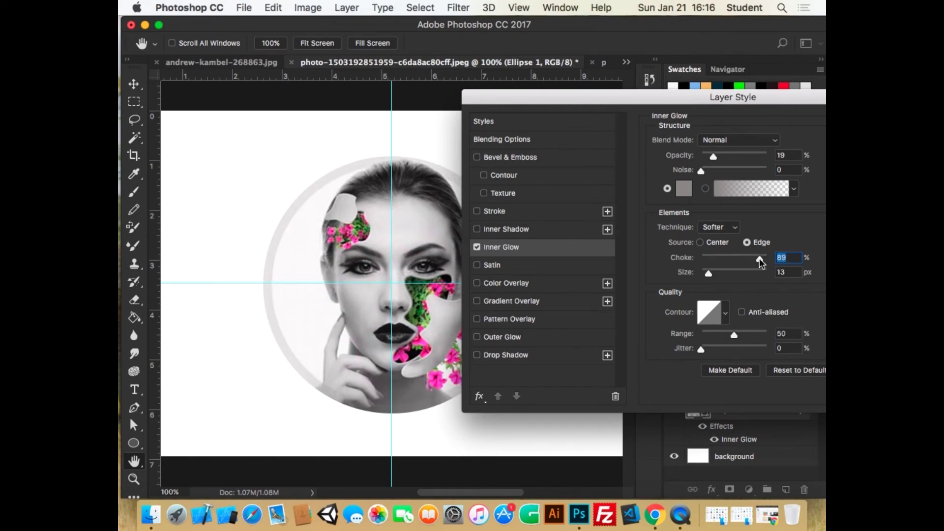
pyautogui.moveTo(760, 258); pyautogui.dragTo(711, 269)
pyautogui.moveTo(713, 98); pyautogui.dragTo(468, 96)
pyautogui.moveTo(630, 91); pyautogui.dragTo(703, 97)
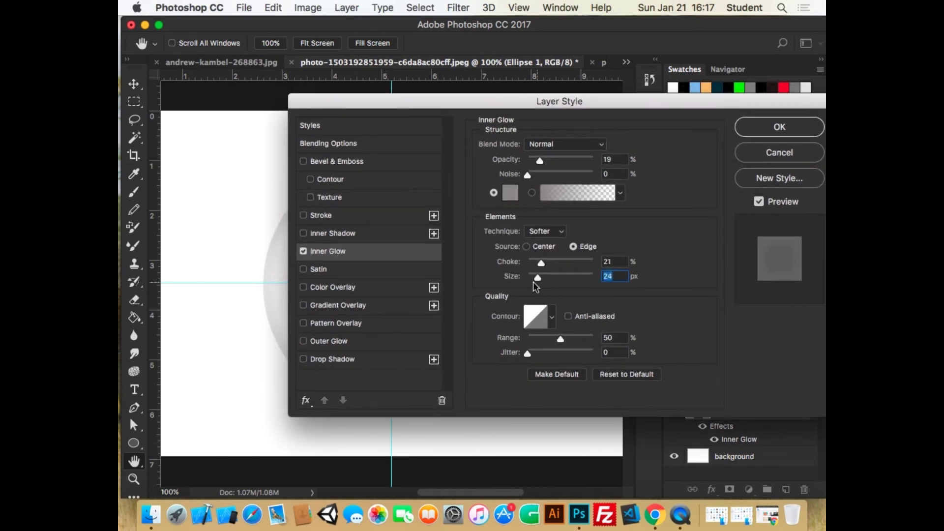
# Soften the inner glow with a choke of about 9%, fine-tune its size against the circle's edge, and apply the layer style
pyautogui.moveTo(542, 277)
pyautogui.mouseDown()
pyautogui.moveTo(573, 261)
pyautogui.moveTo(533, 265)
pyautogui.mouseUp()
pyautogui.moveTo(622, 103); pyautogui.dragTo(755, 97)
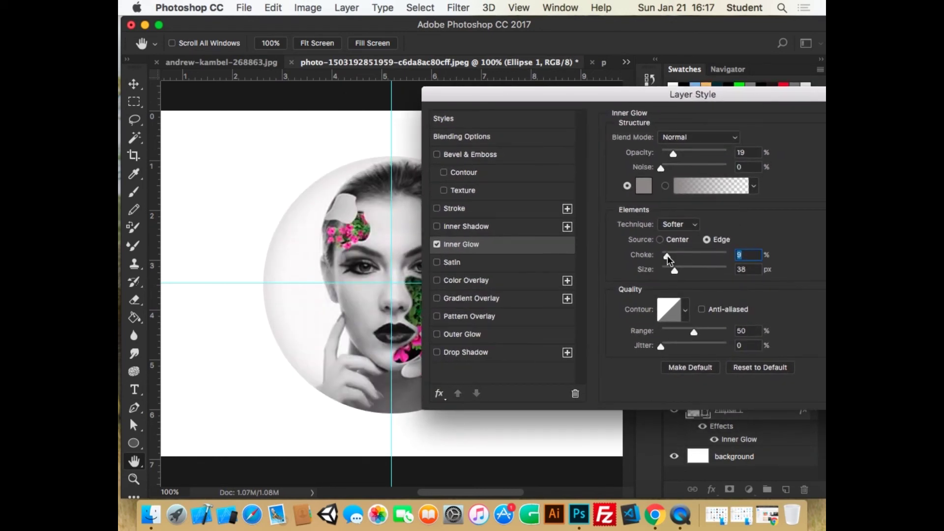
pyautogui.moveTo(668, 255); pyautogui.dragTo(669, 267)
pyautogui.moveTo(750, 96); pyautogui.dragTo(640, 87)
pyautogui.click(796, 114)
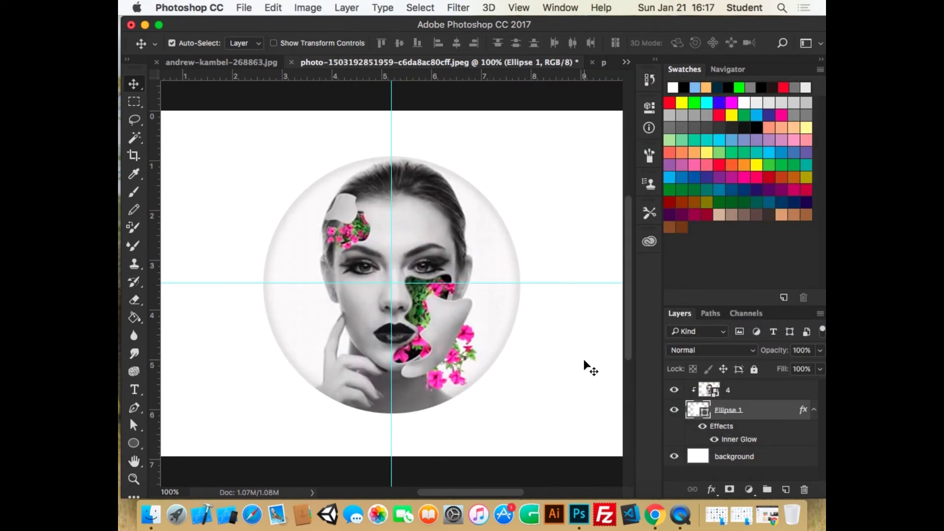
pyautogui.press('super+minus')
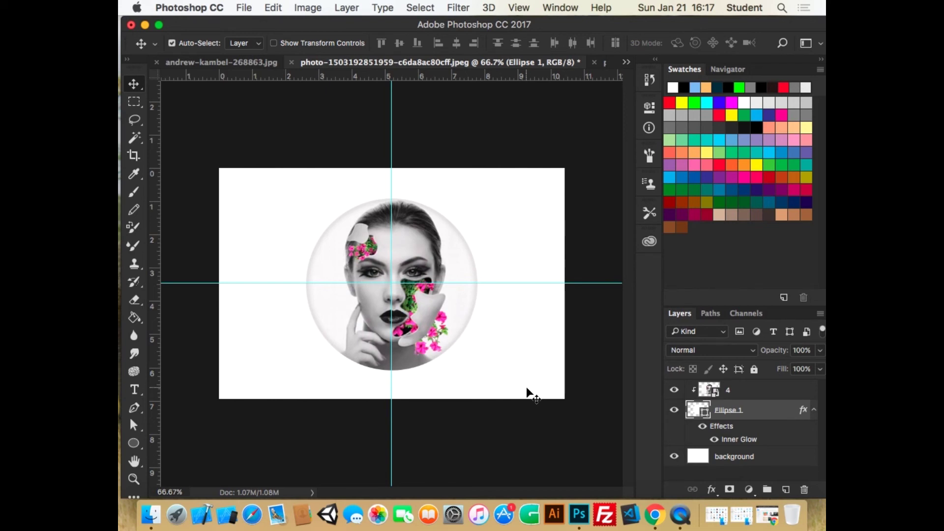
# Open the original portrait 4.PNG from the desktop in Preview, examine its details up close, and return to Photoshop
pyautogui.click(145, 25)
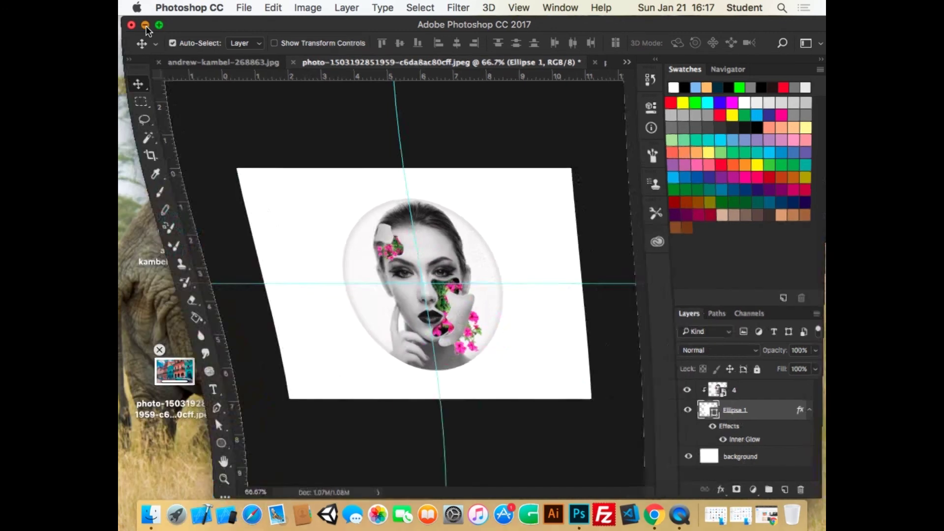
pyautogui.doubleClick(181, 149)
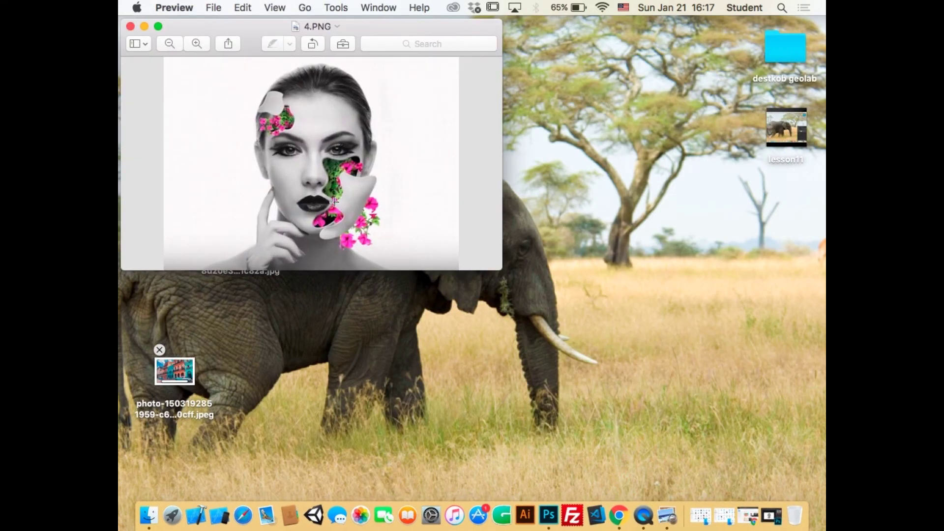
pyautogui.click(197, 44)
pyautogui.click(197, 46)
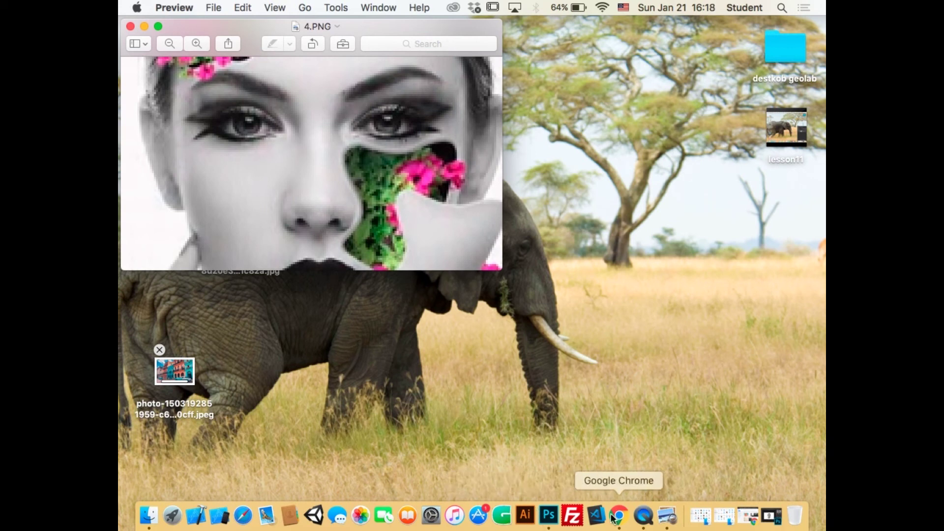
pyautogui.click(542, 517)
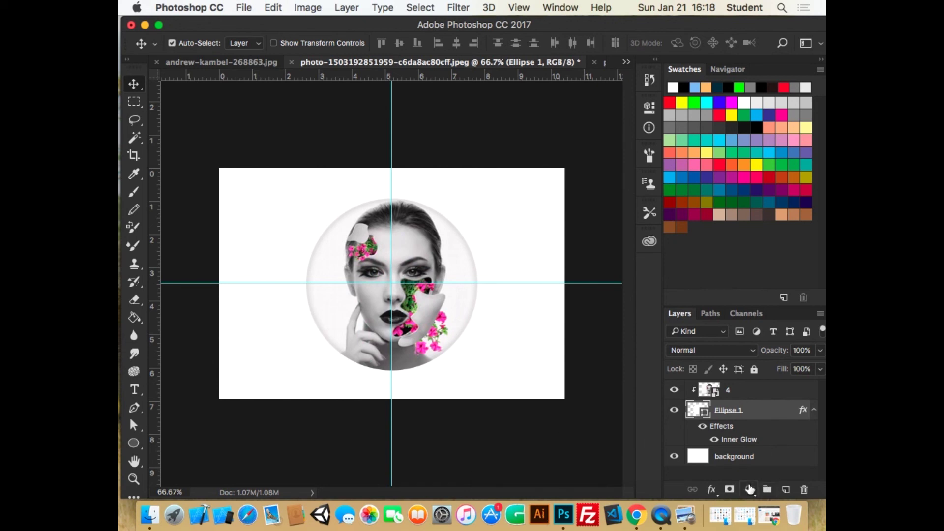
# Compare inner shadow, stroke and inner glow on the Ellipse 1 layer, and leave the layer style without applying changes
pyautogui.click(713, 489)
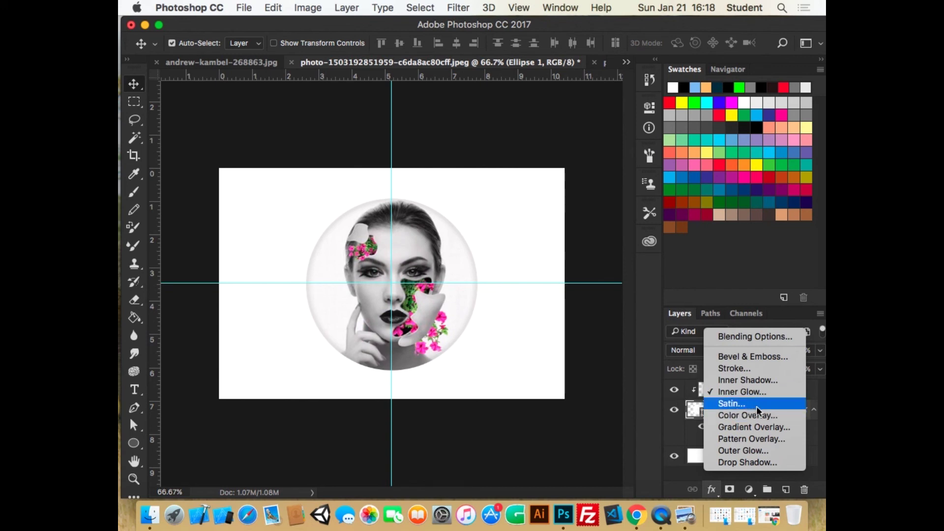
pyautogui.click(736, 380)
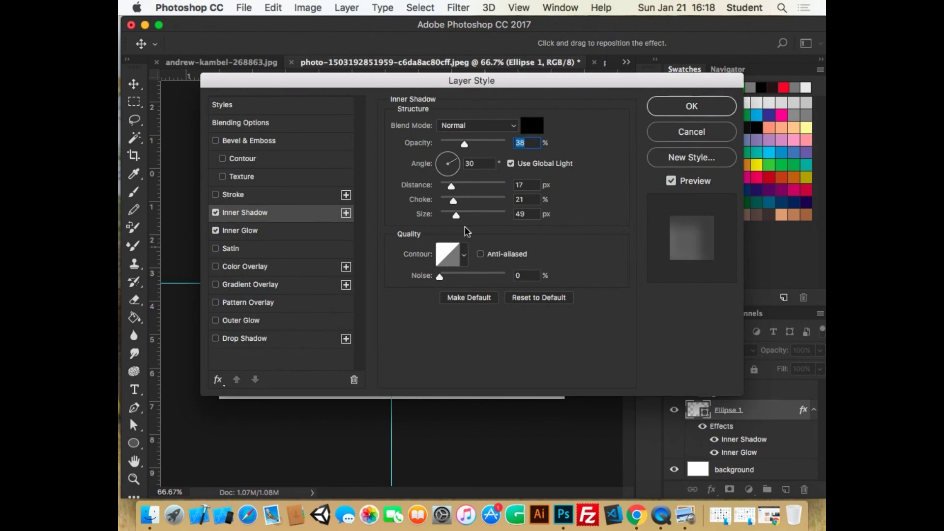
pyautogui.moveTo(535, 75); pyautogui.dragTo(795, 110)
pyautogui.click(477, 265)
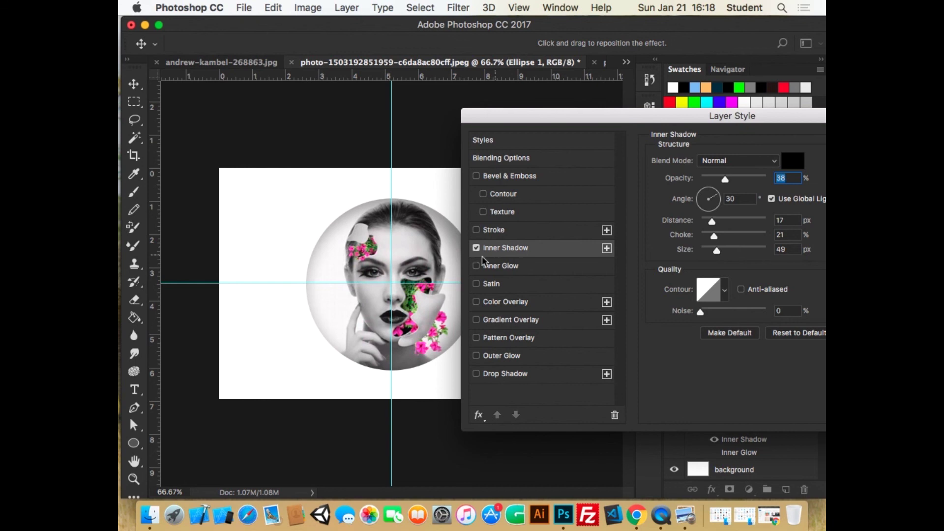
pyautogui.click(476, 230)
pyautogui.click(477, 248)
pyautogui.click(476, 248)
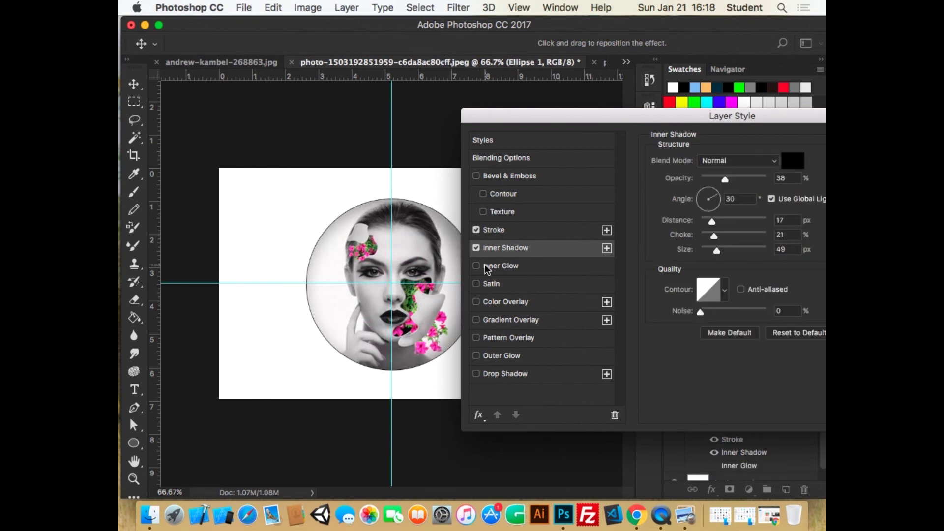
pyautogui.click(476, 247)
pyautogui.click(477, 230)
pyautogui.click(477, 266)
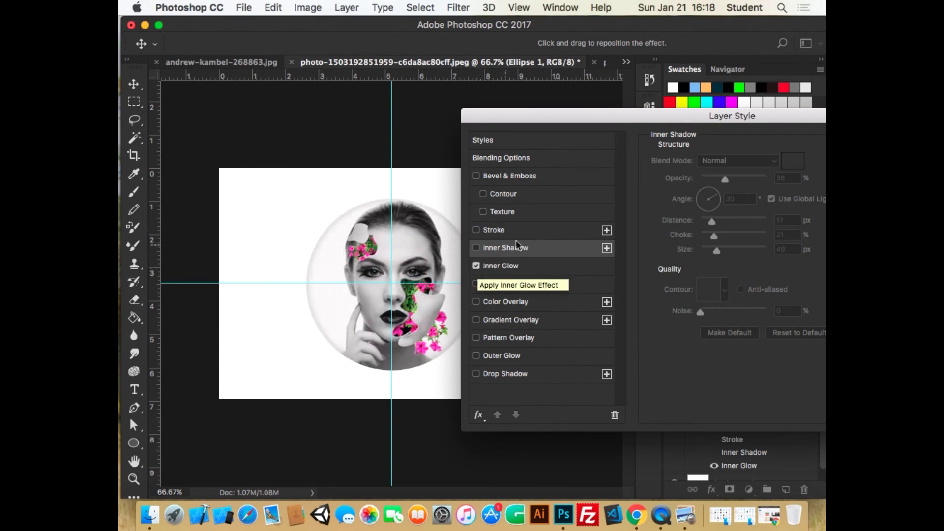
pyautogui.moveTo(652, 120); pyautogui.dragTo(385, 120)
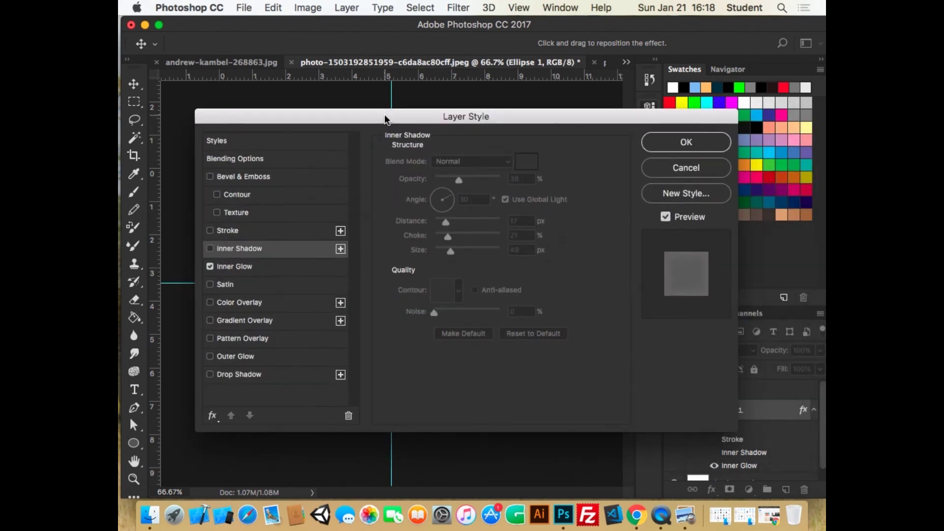
pyautogui.click(685, 167)
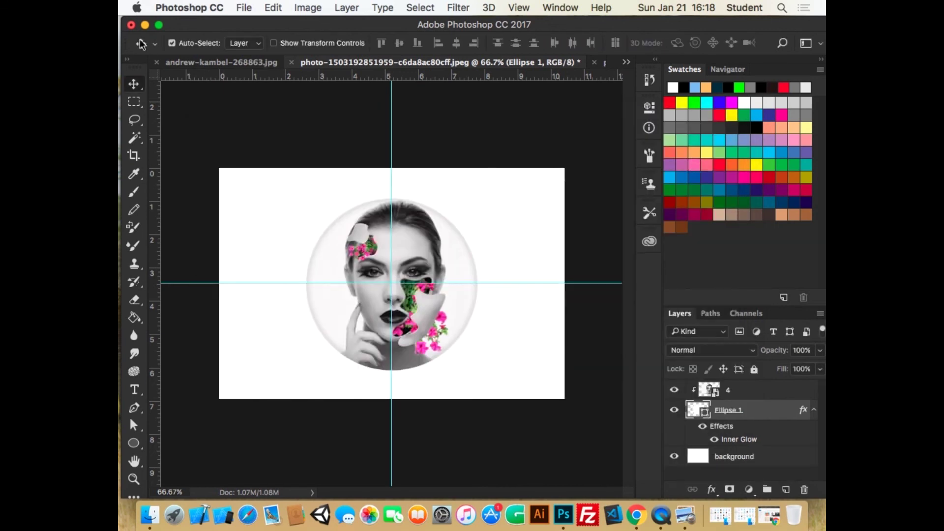
# Switch to Preview to review the whole 4.PNG portrait, close it, and view and close the 3.jpg poster from the desktop
pyautogui.click(144, 24)
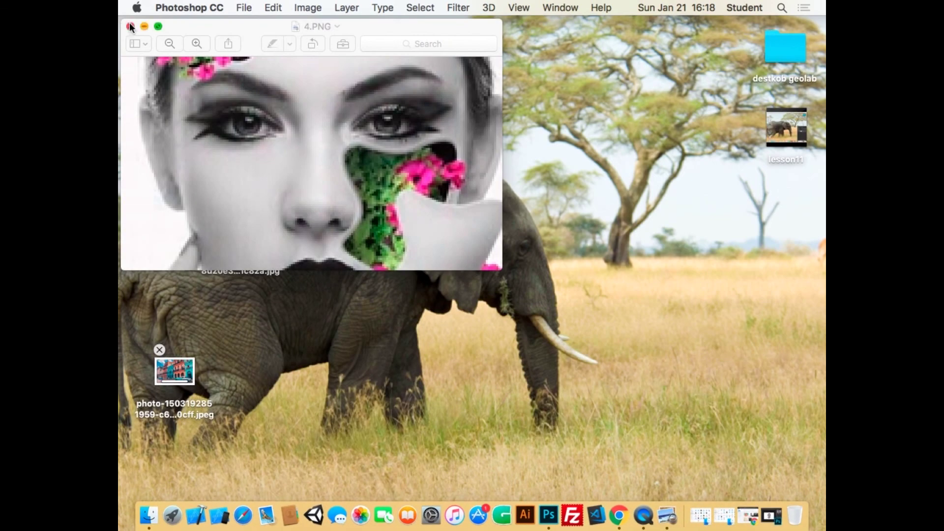
pyautogui.click(176, 42)
pyautogui.click(176, 42)
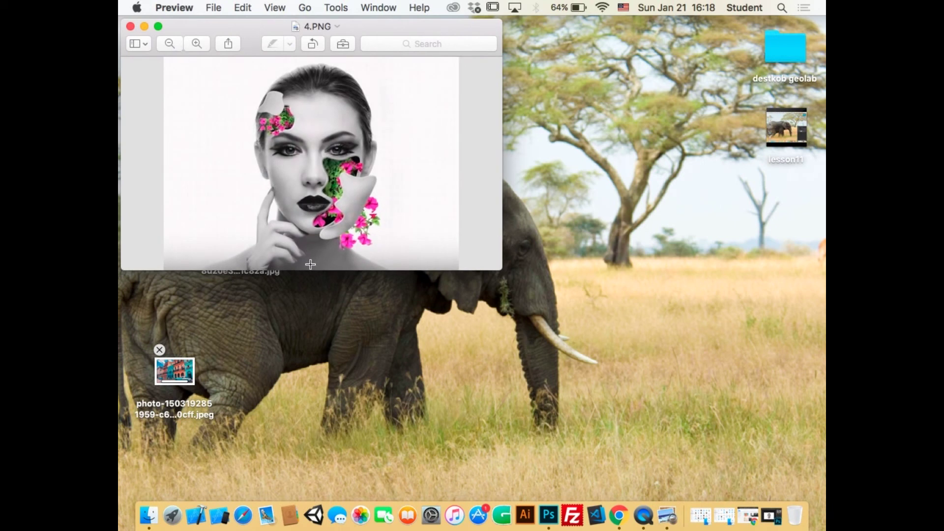
pyautogui.click(139, 45)
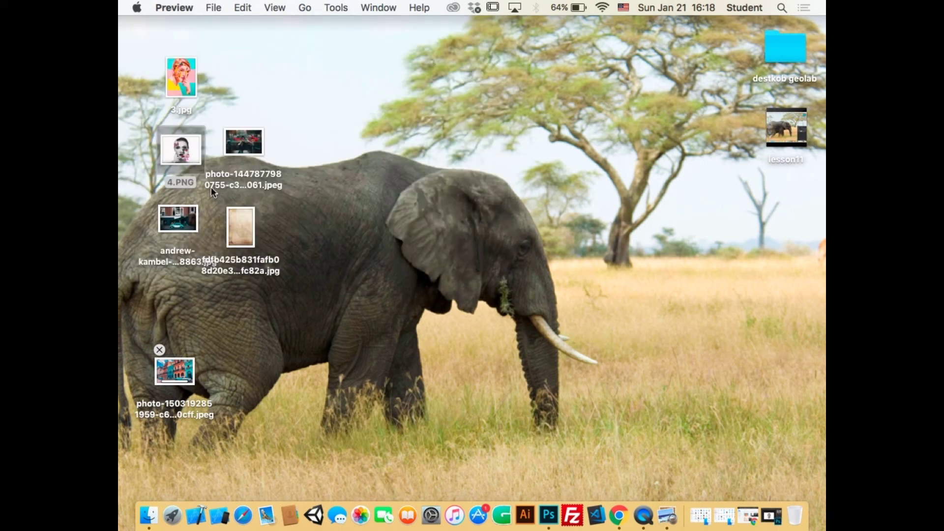
pyautogui.doubleClick(186, 89)
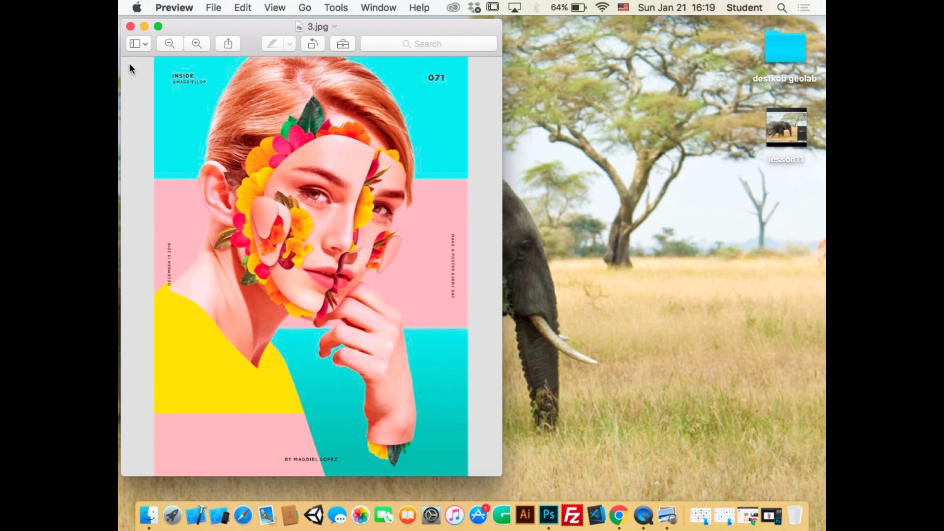
pyautogui.click(131, 27)
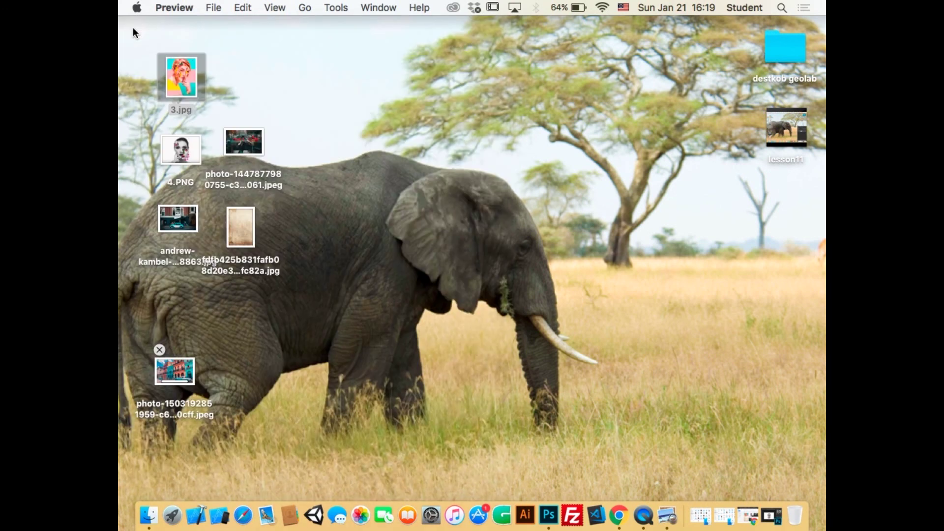